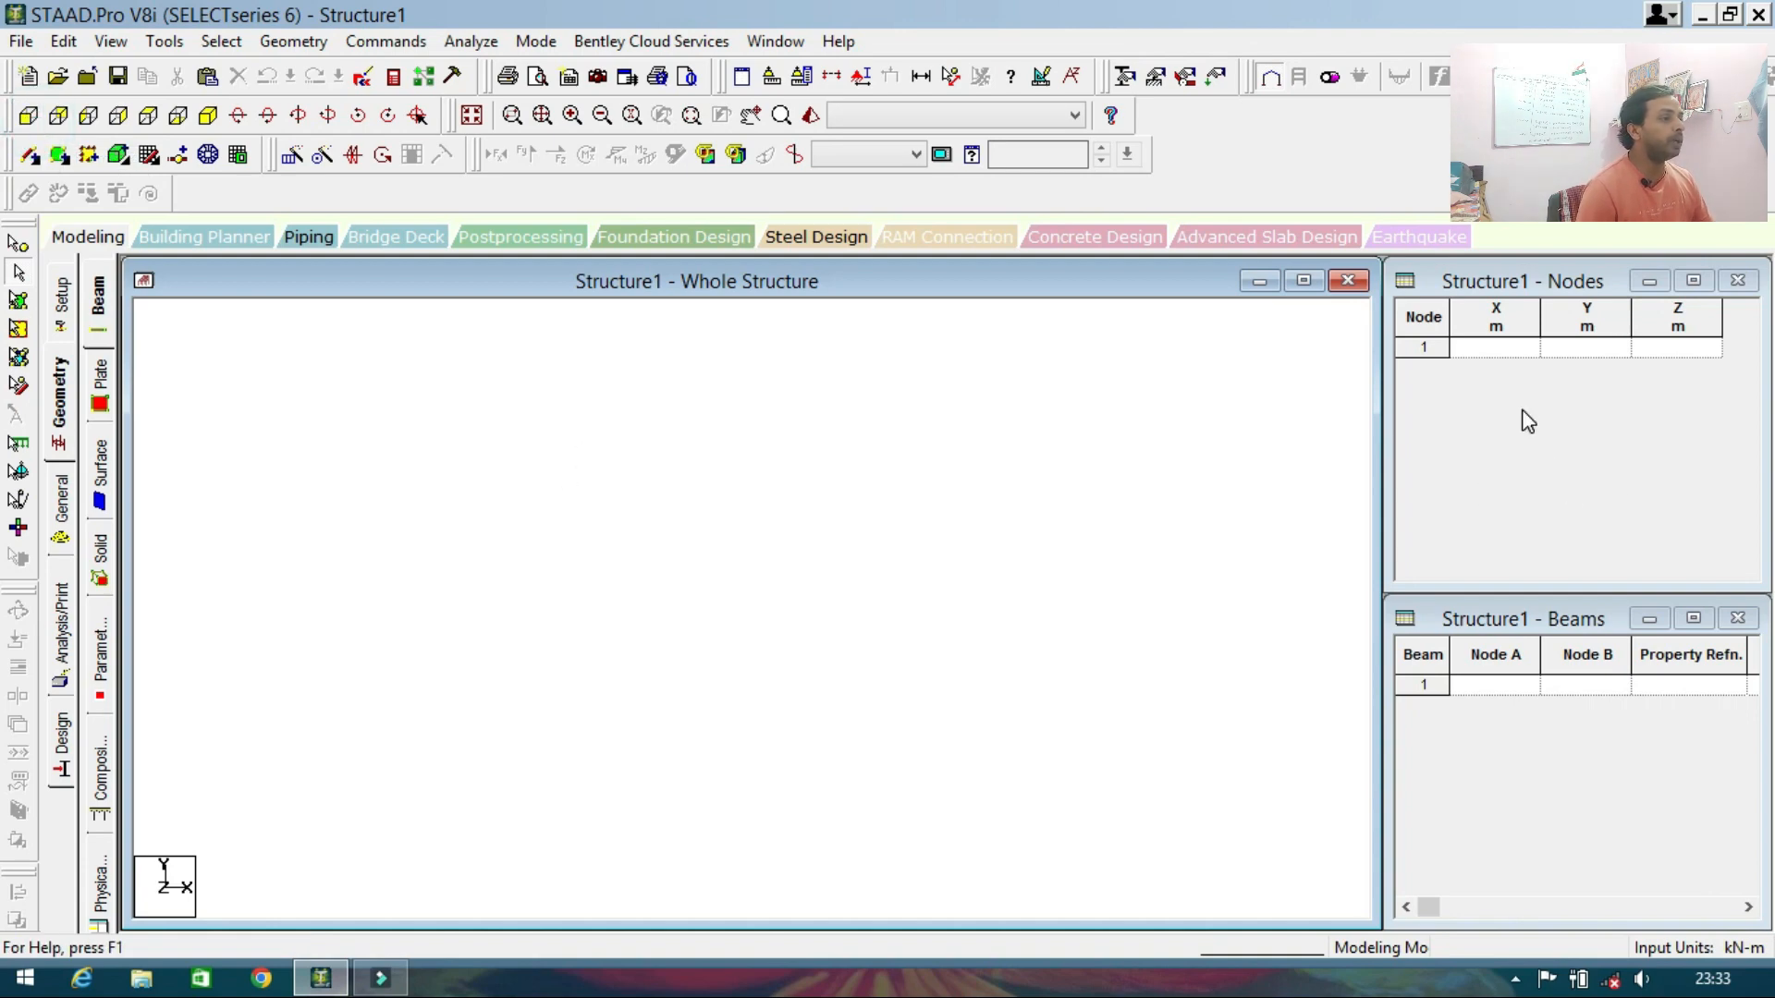
Add the first node at the origin, with X, Y and Z all 0 m.
click(1520, 356)
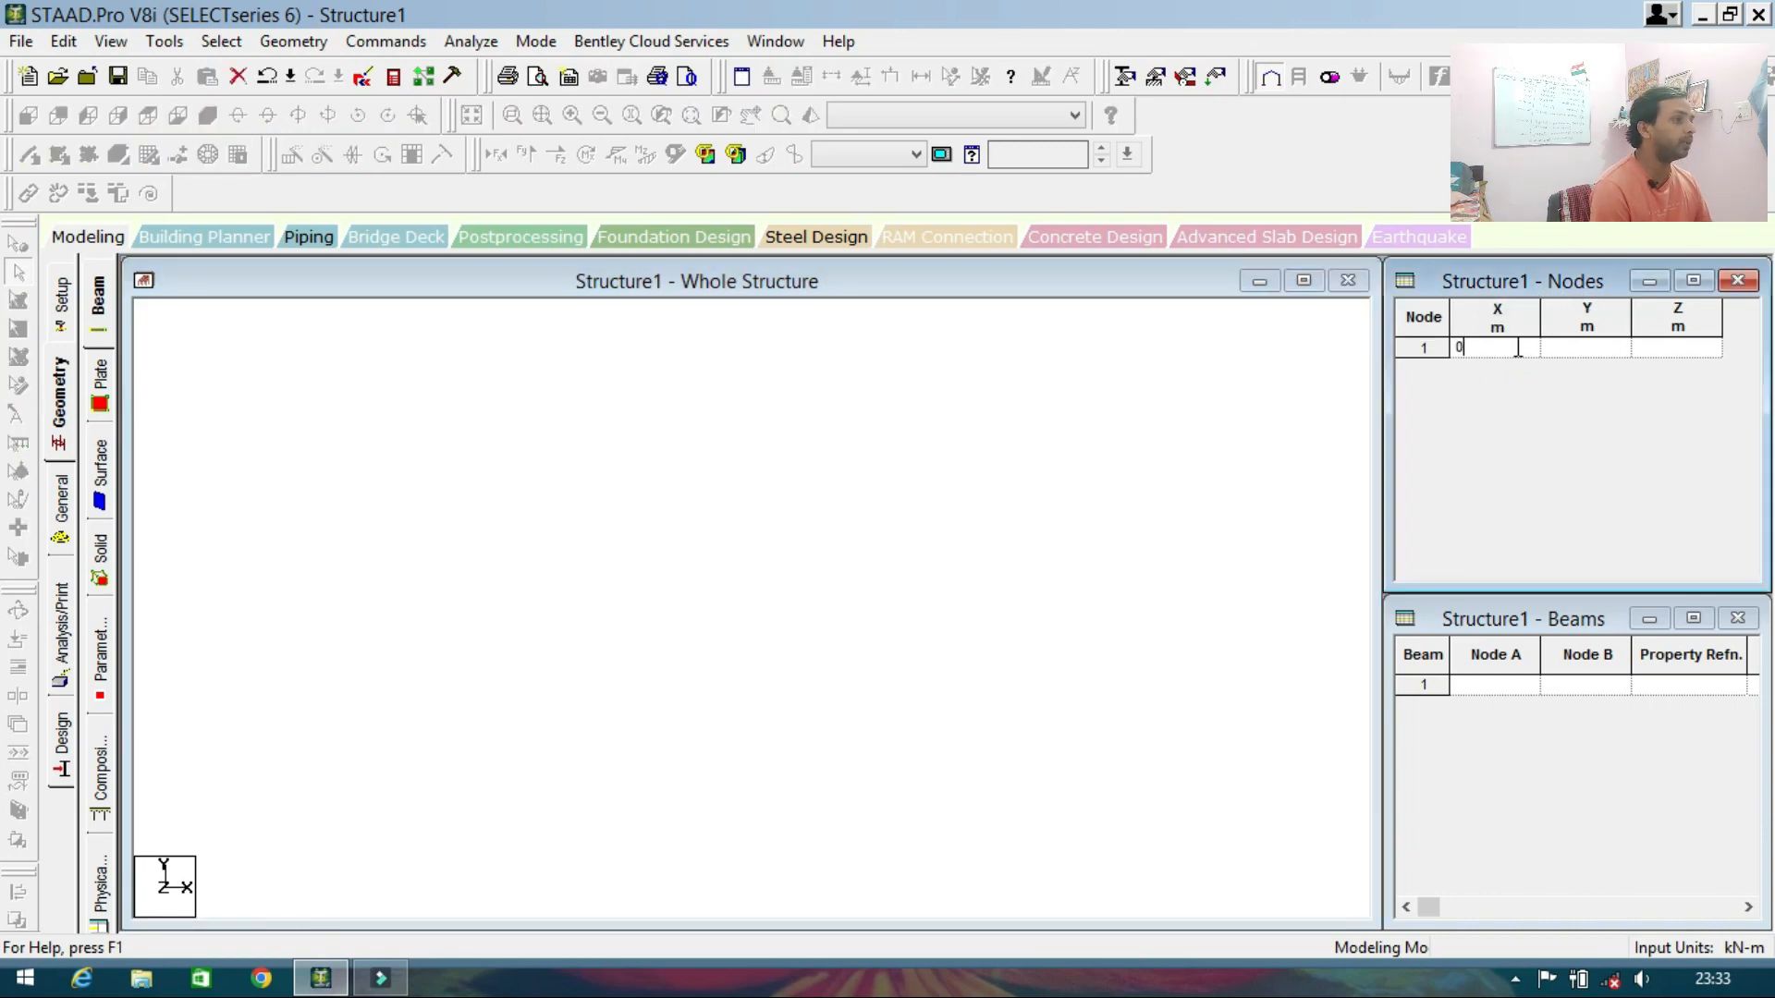
click(1523, 451)
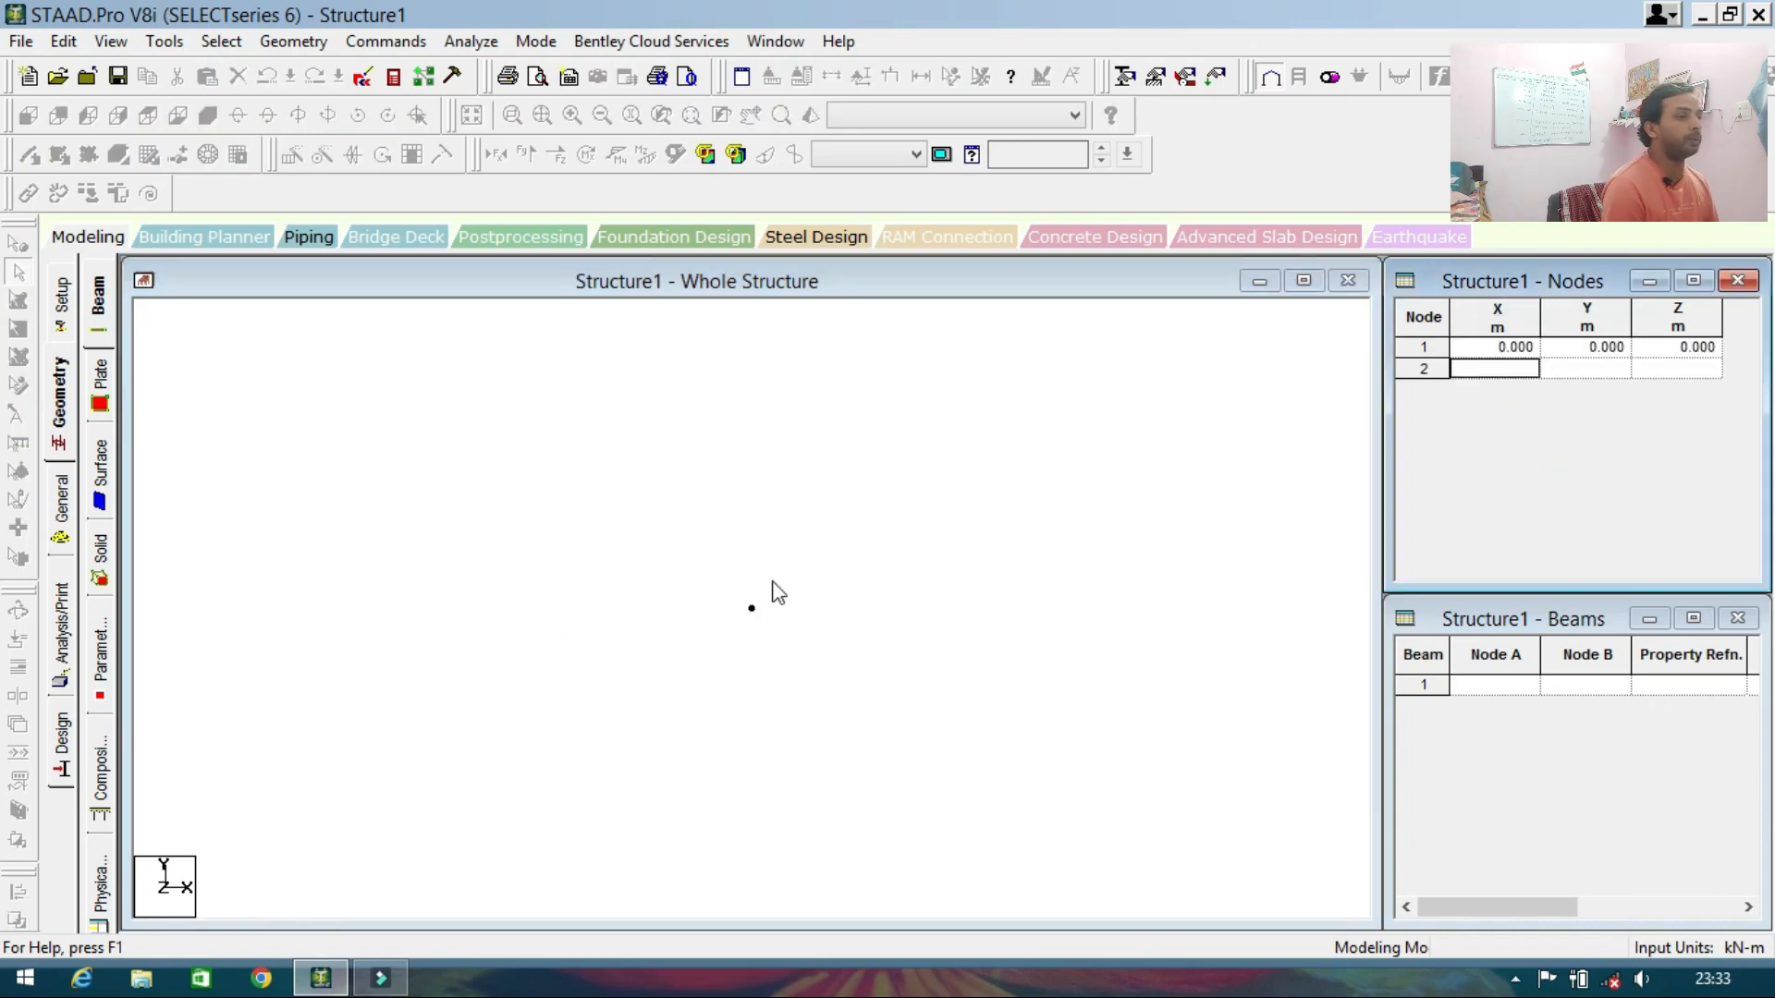
Copy the origin node and paste the copy 3 m away in the X direction.
drag(806, 548, 730, 677)
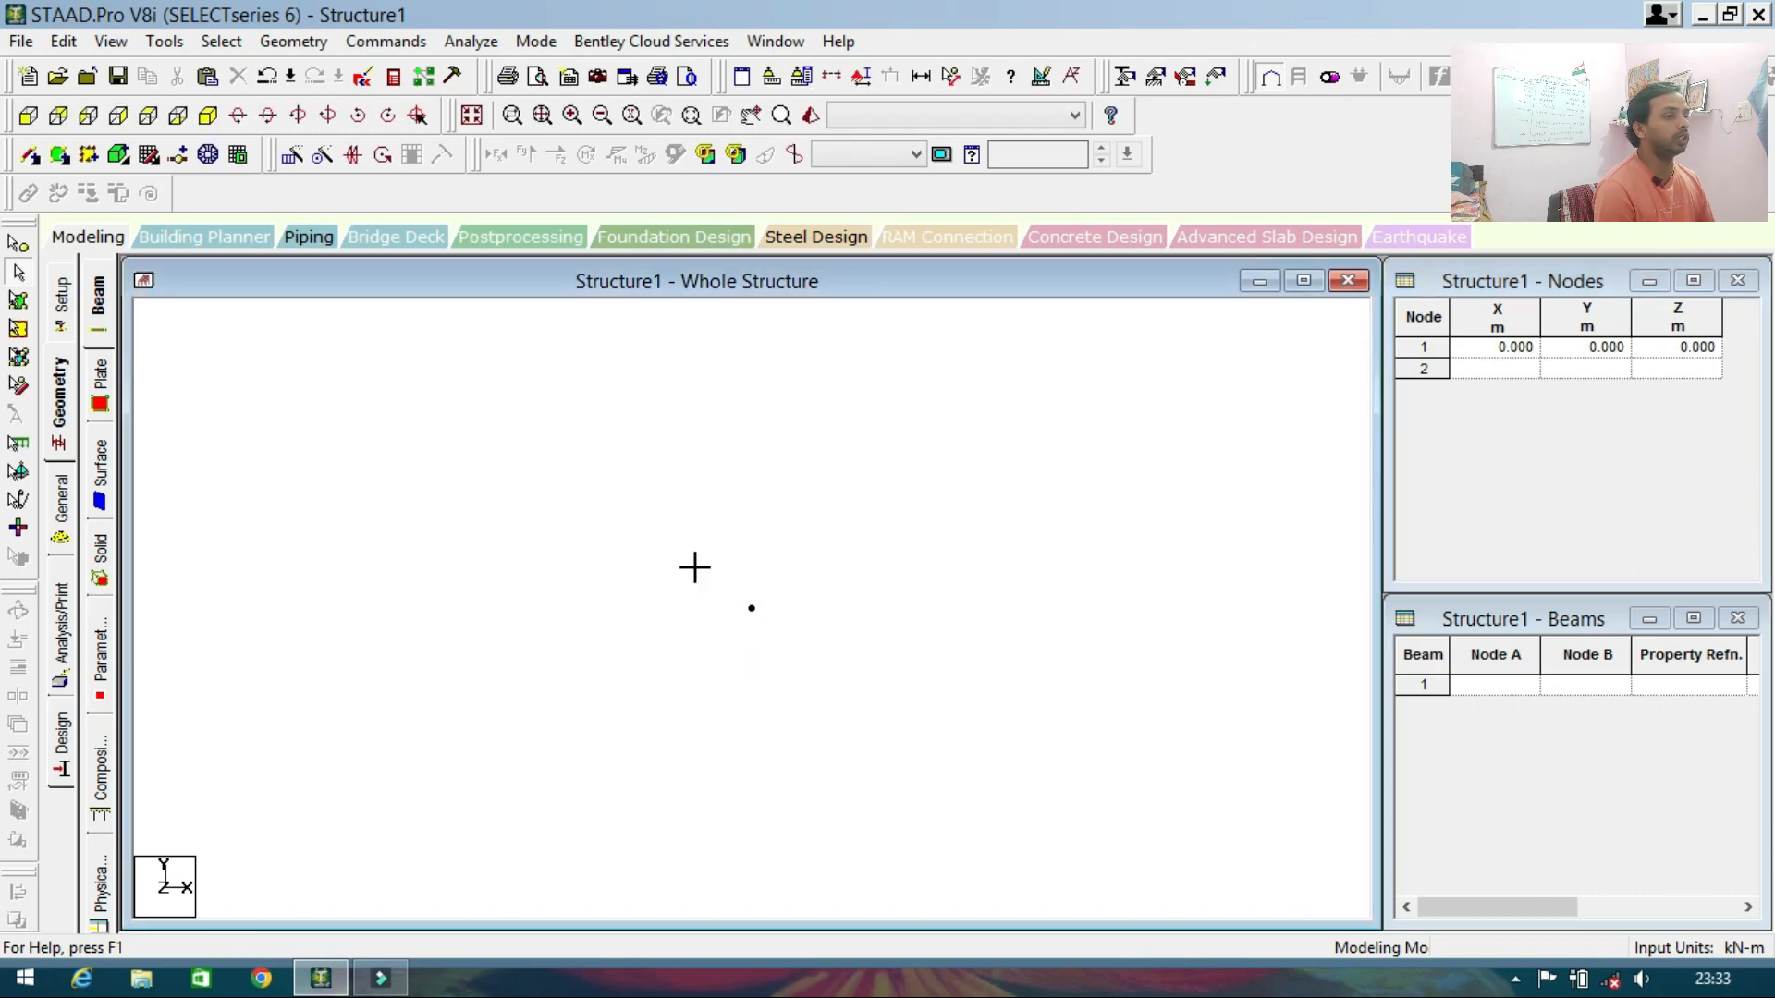
click(21, 246)
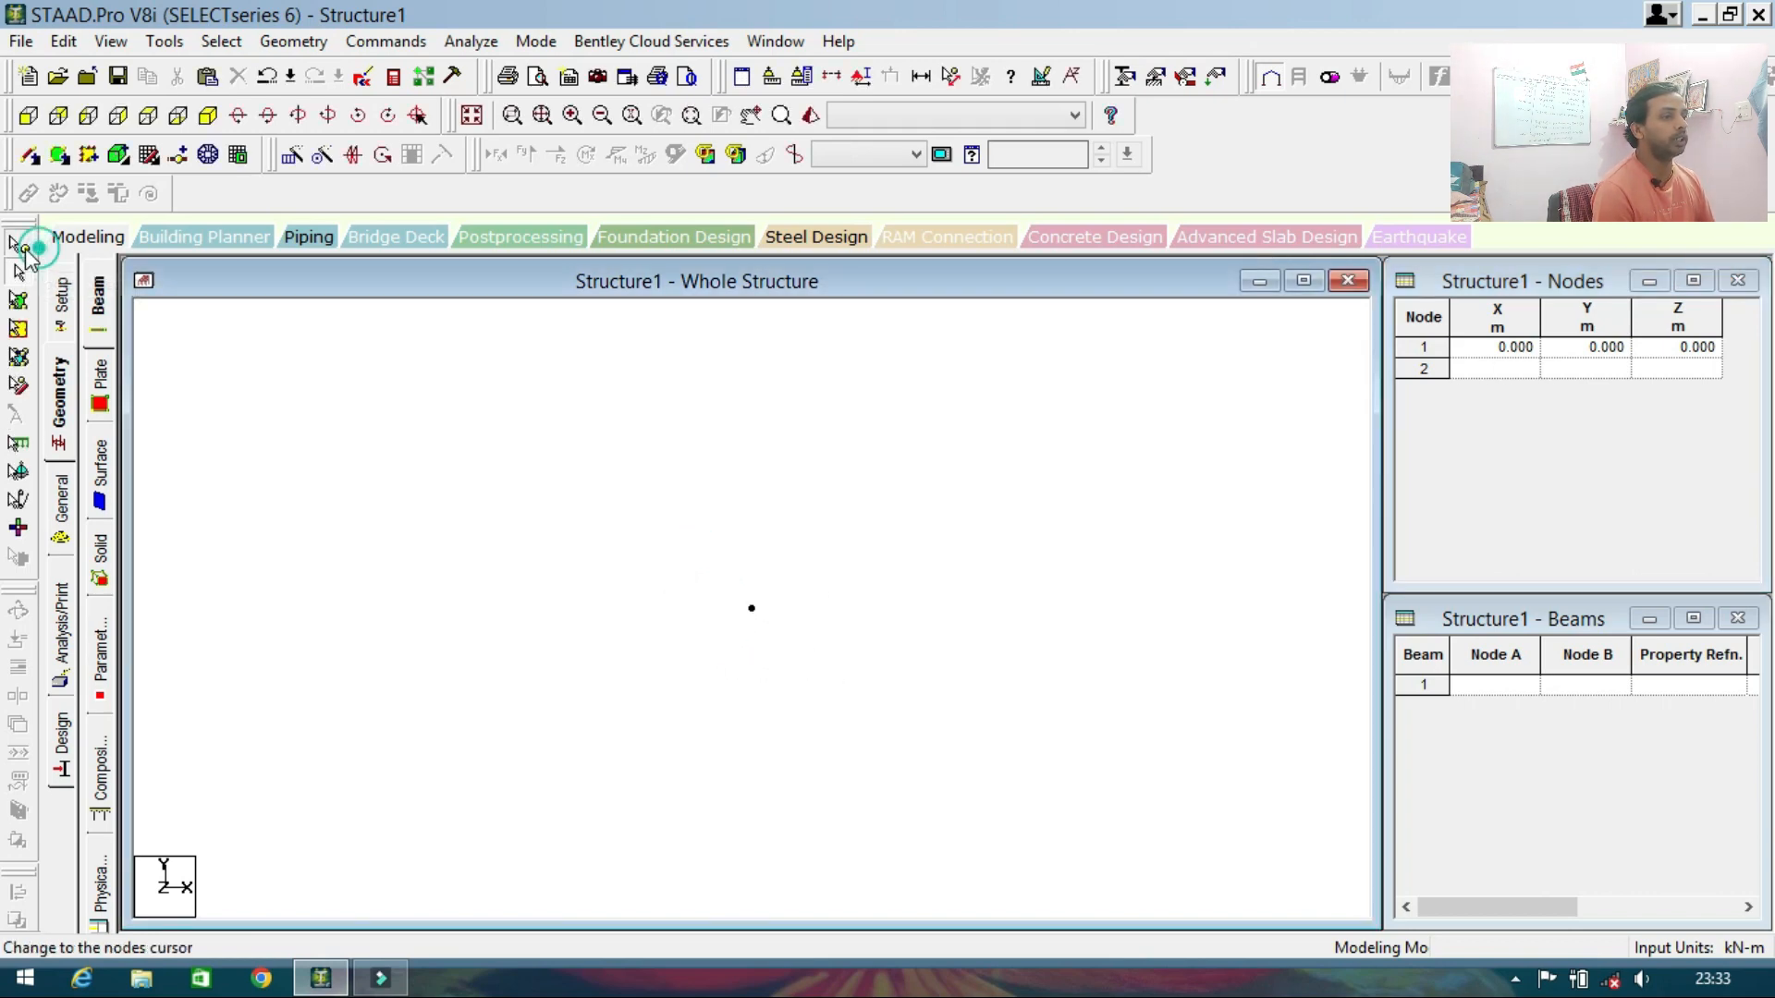
drag(705, 551, 897, 731)
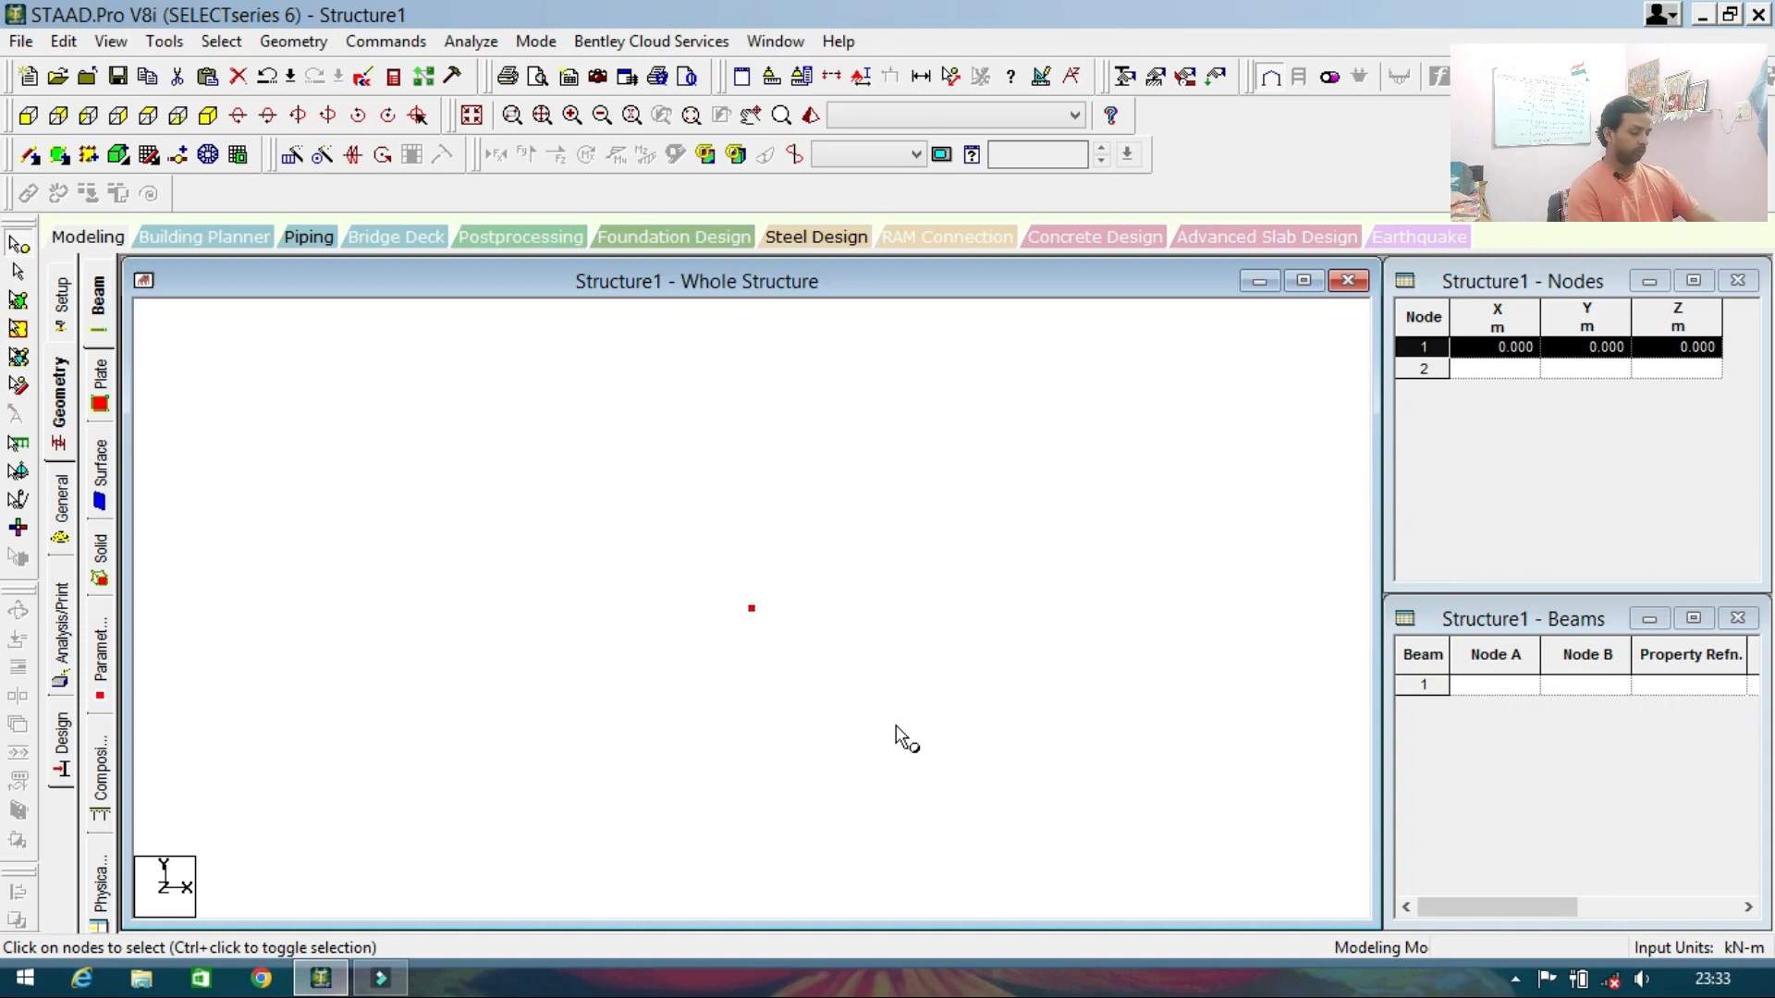
key(Escape)
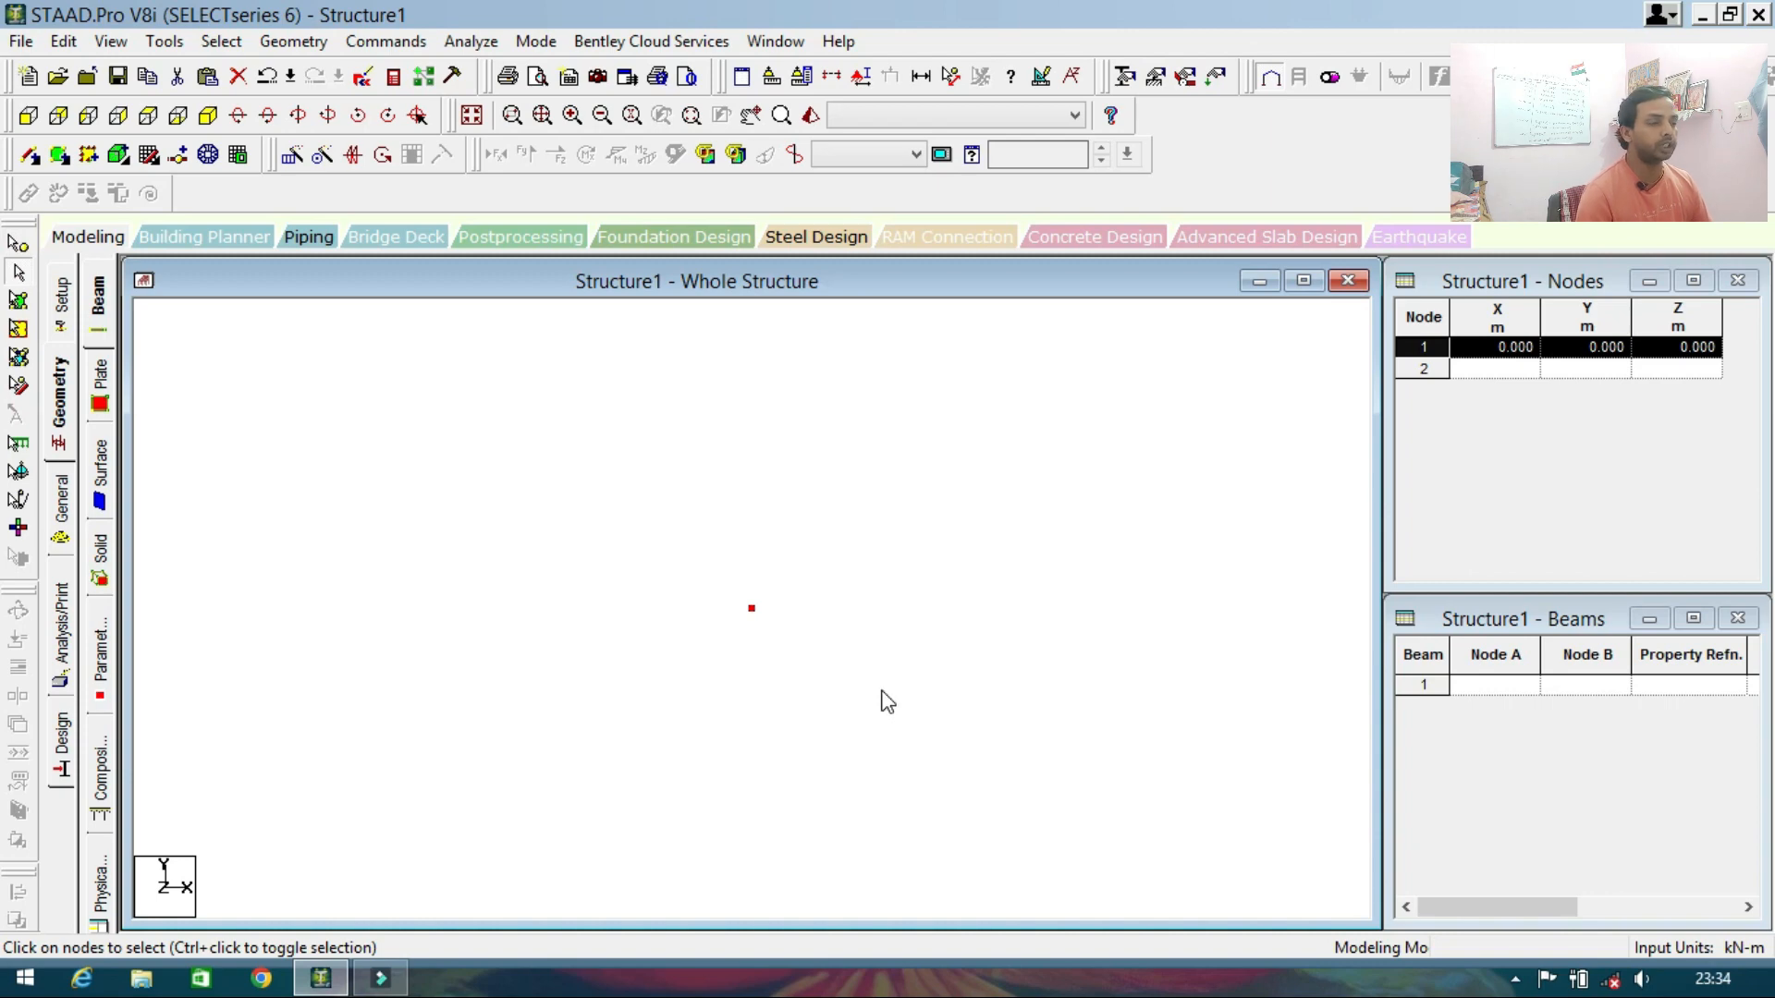
click(790, 661)
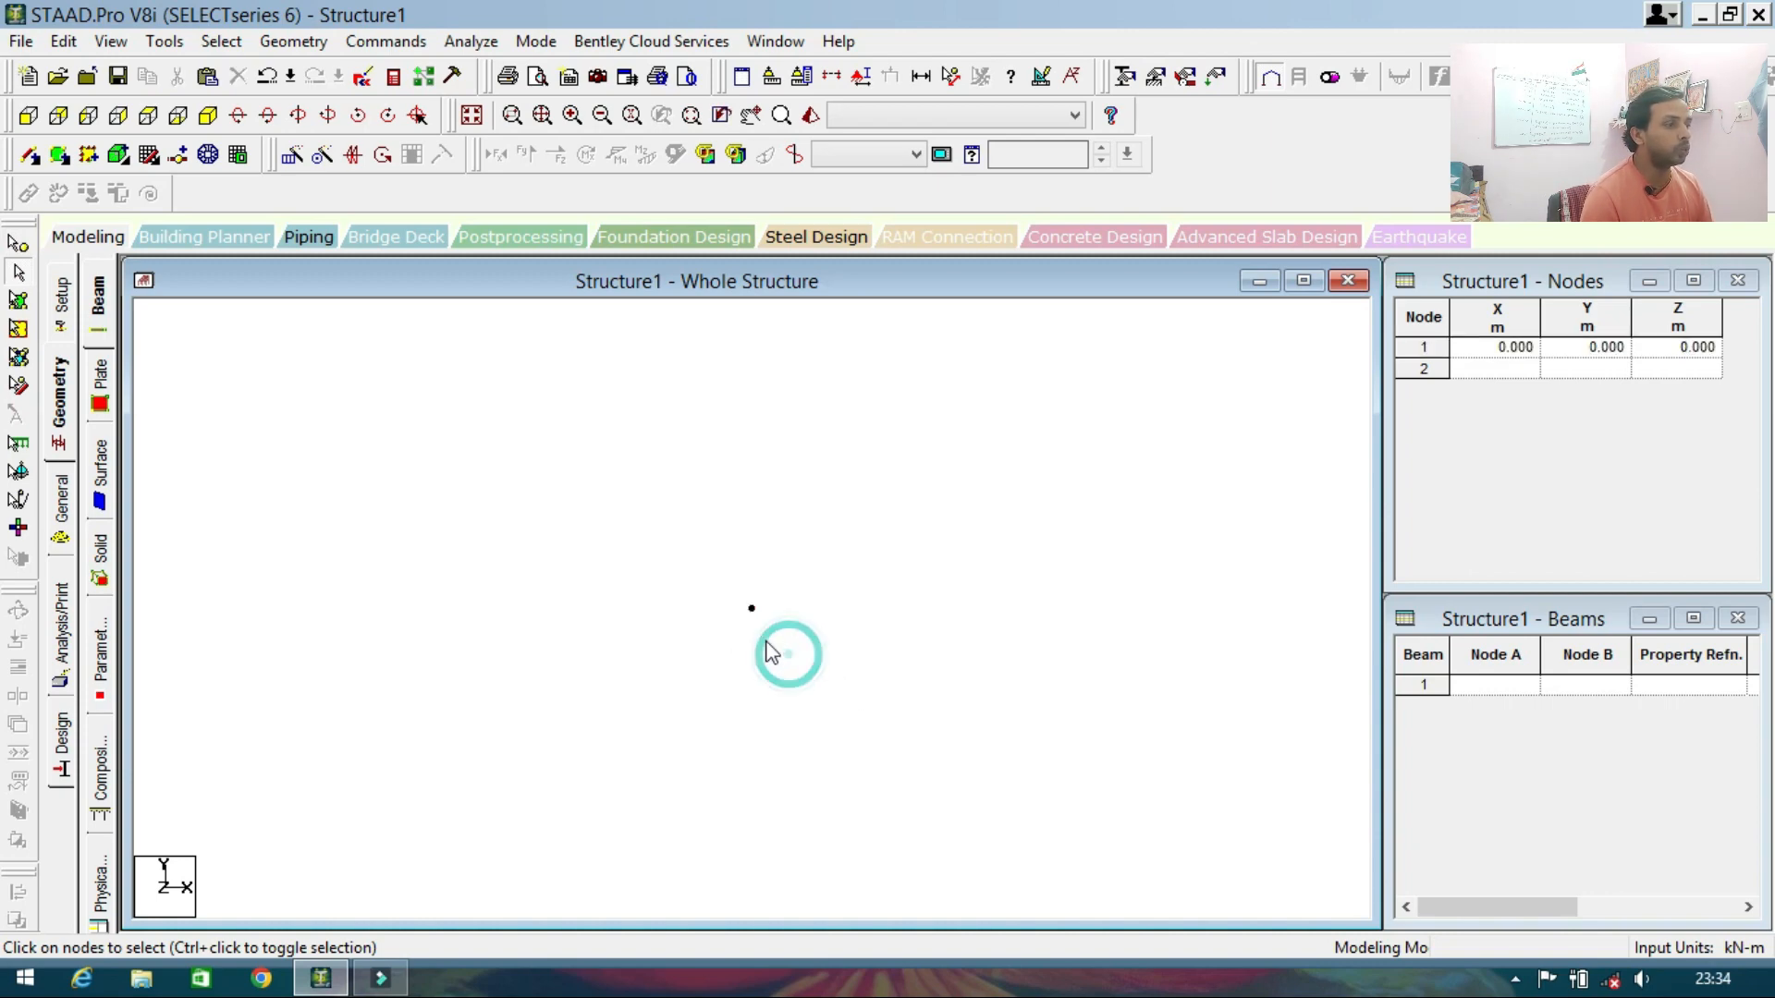
drag(702, 574, 905, 694)
click(18, 243)
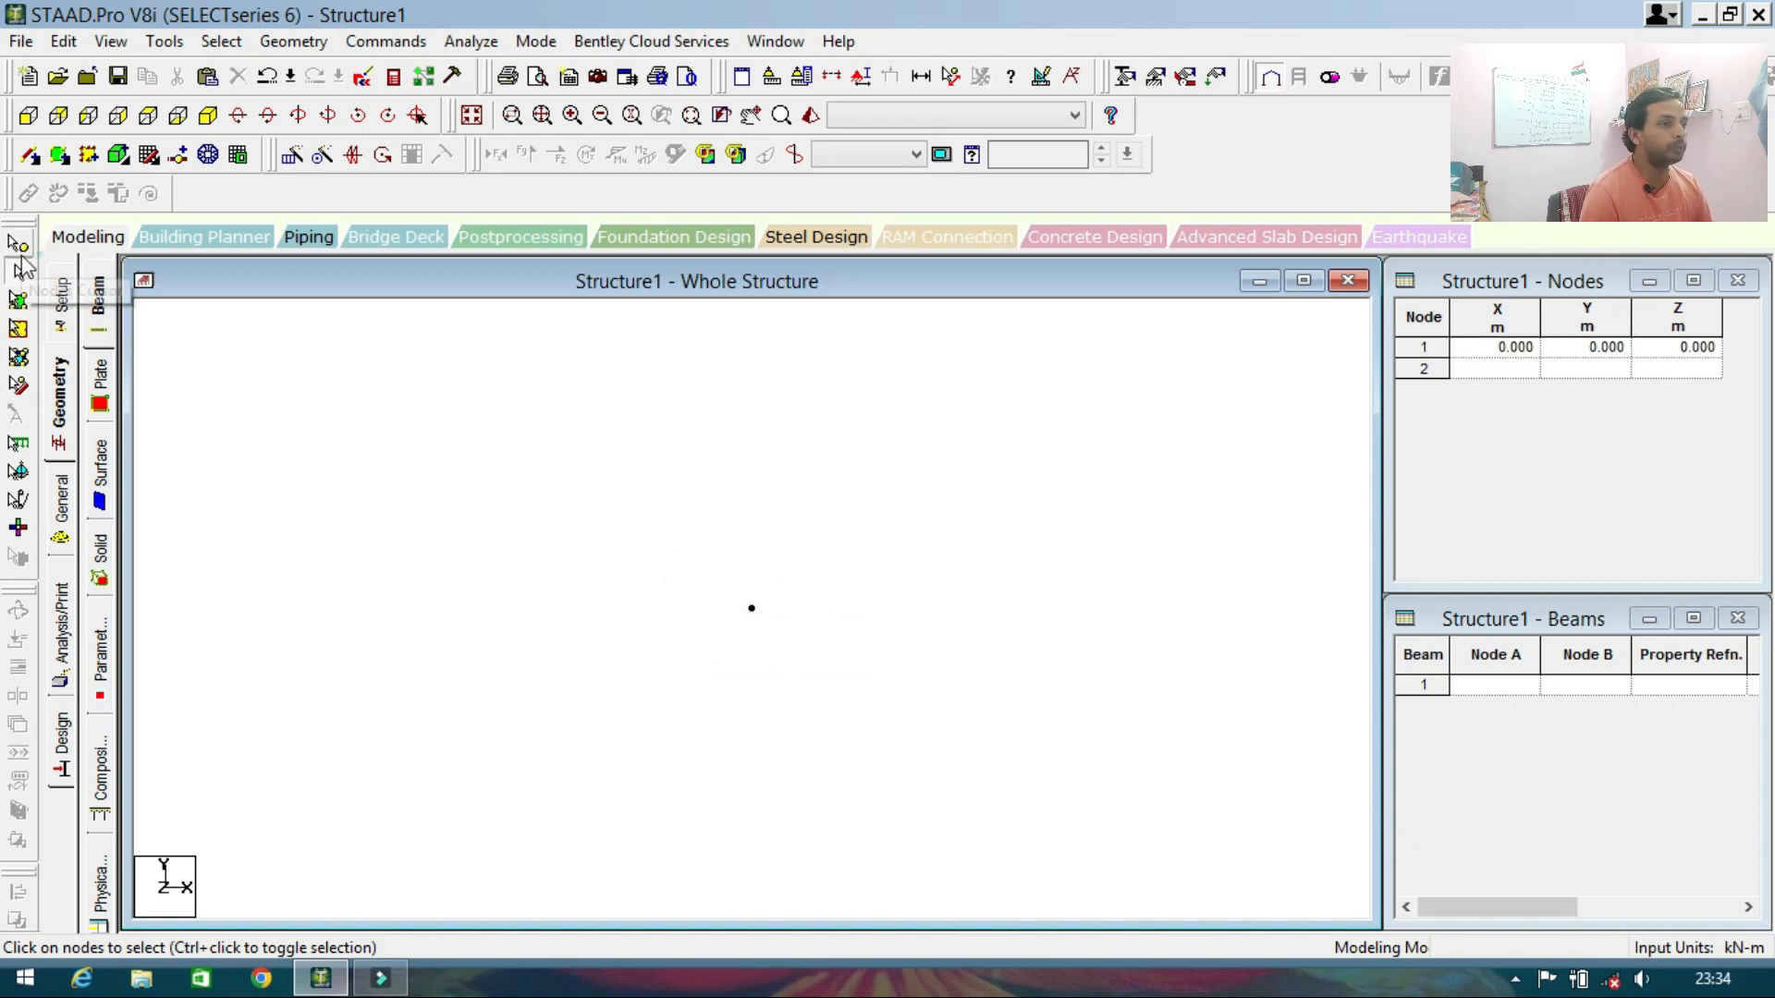
drag(666, 535, 867, 721)
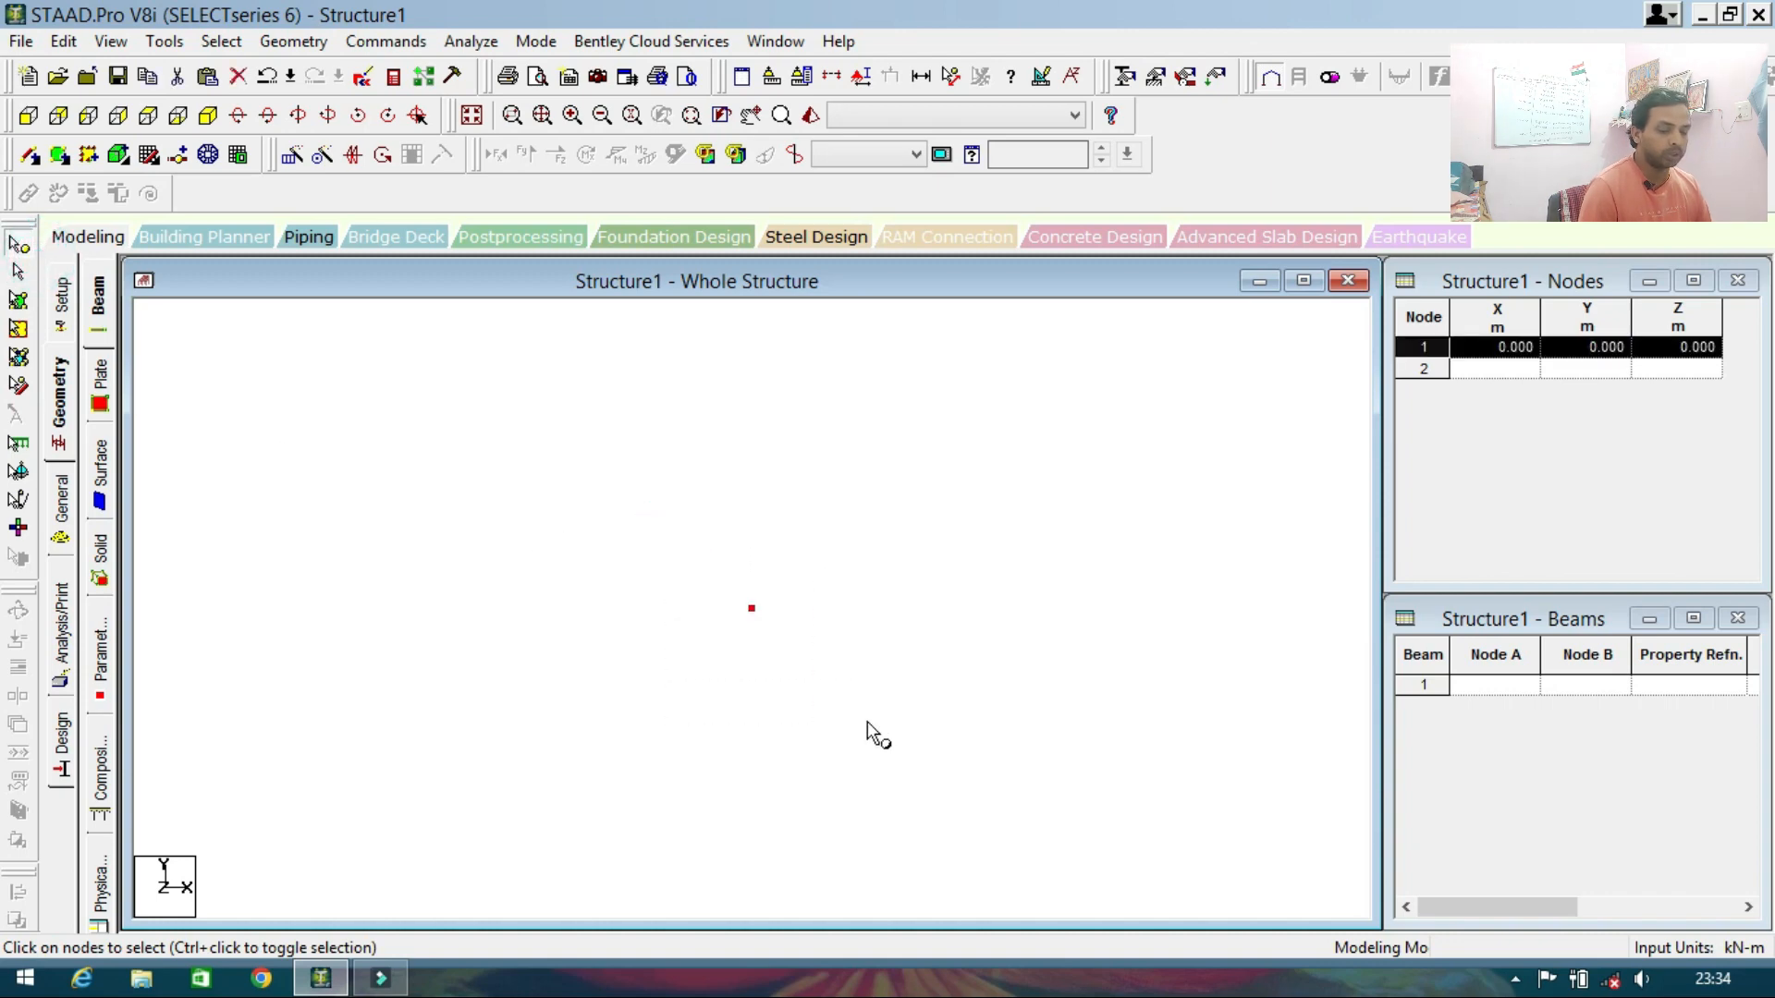
key(ctrl+v)
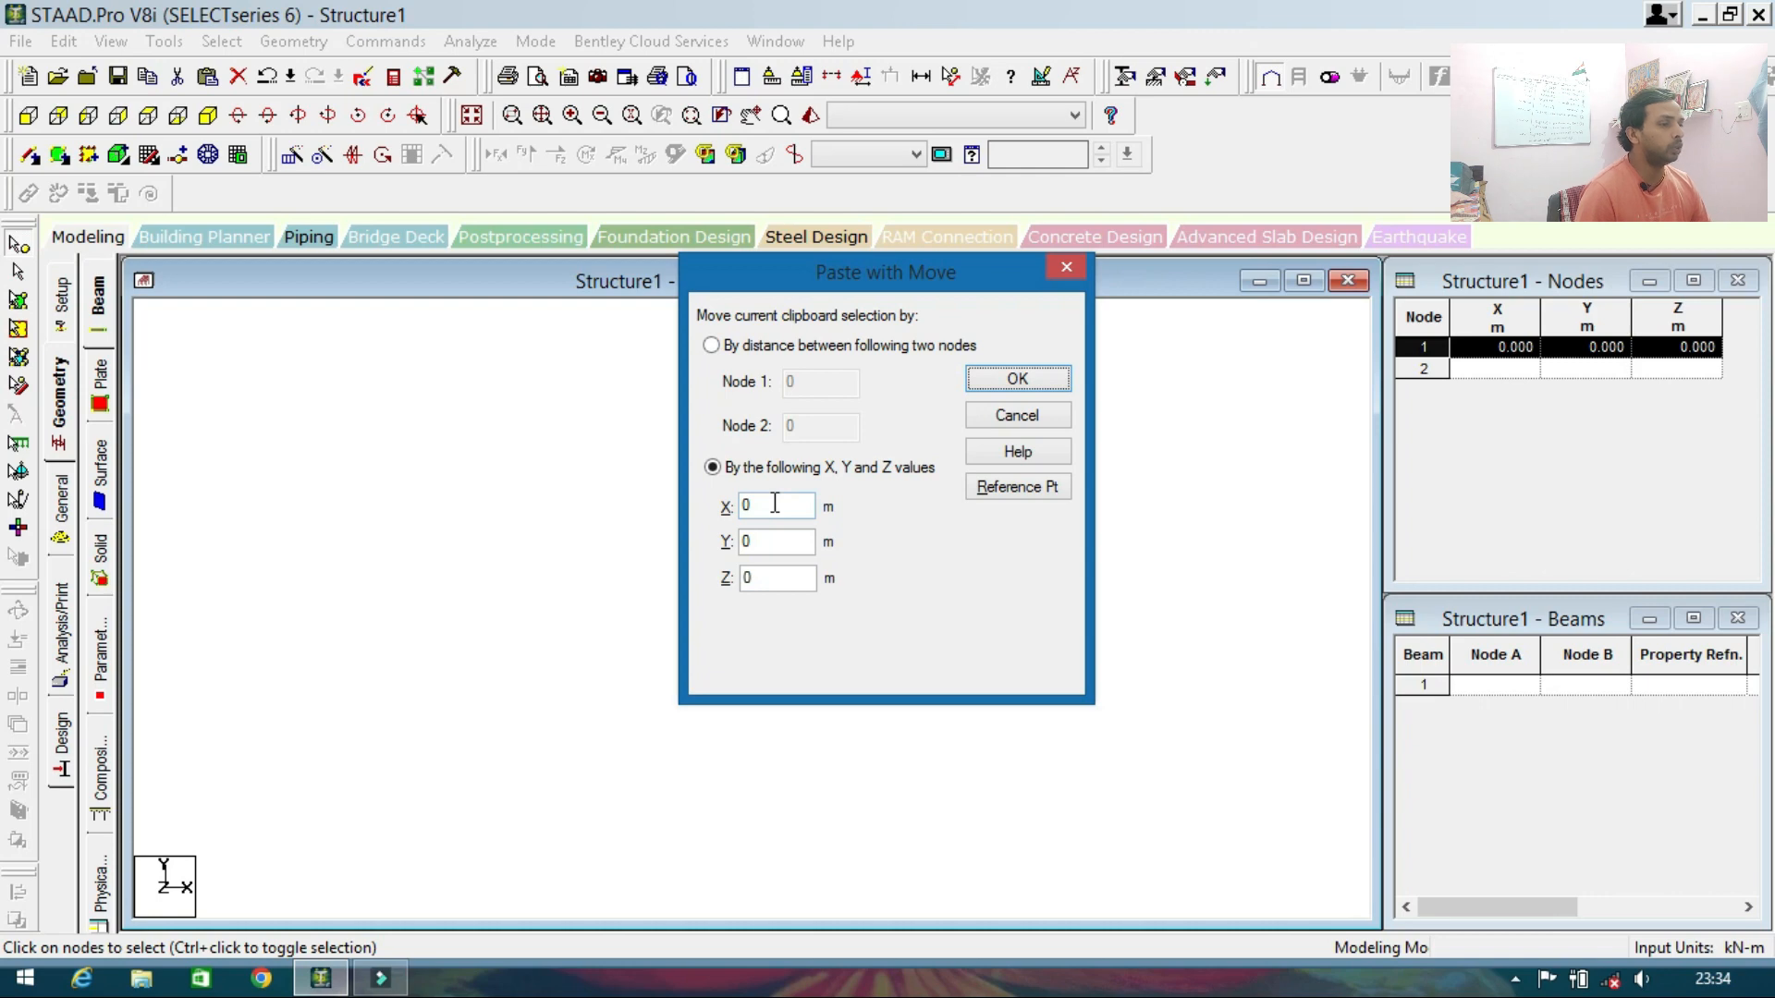
double_click(773, 499)
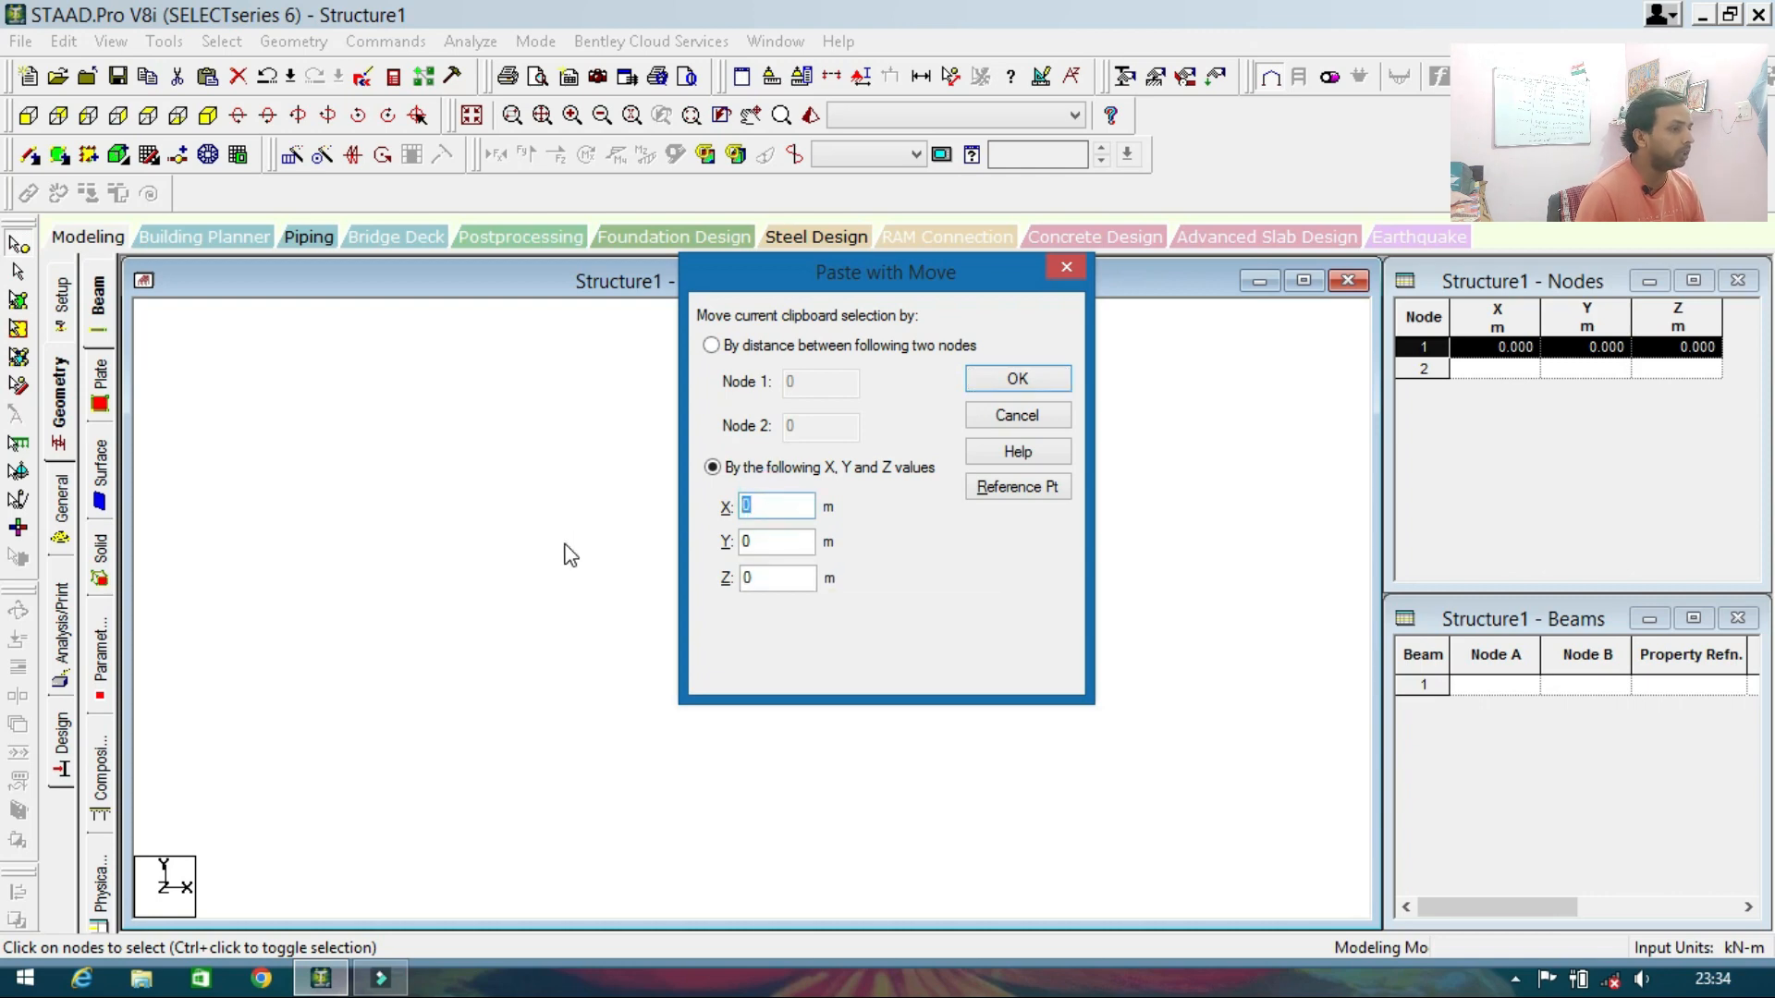
click(984, 385)
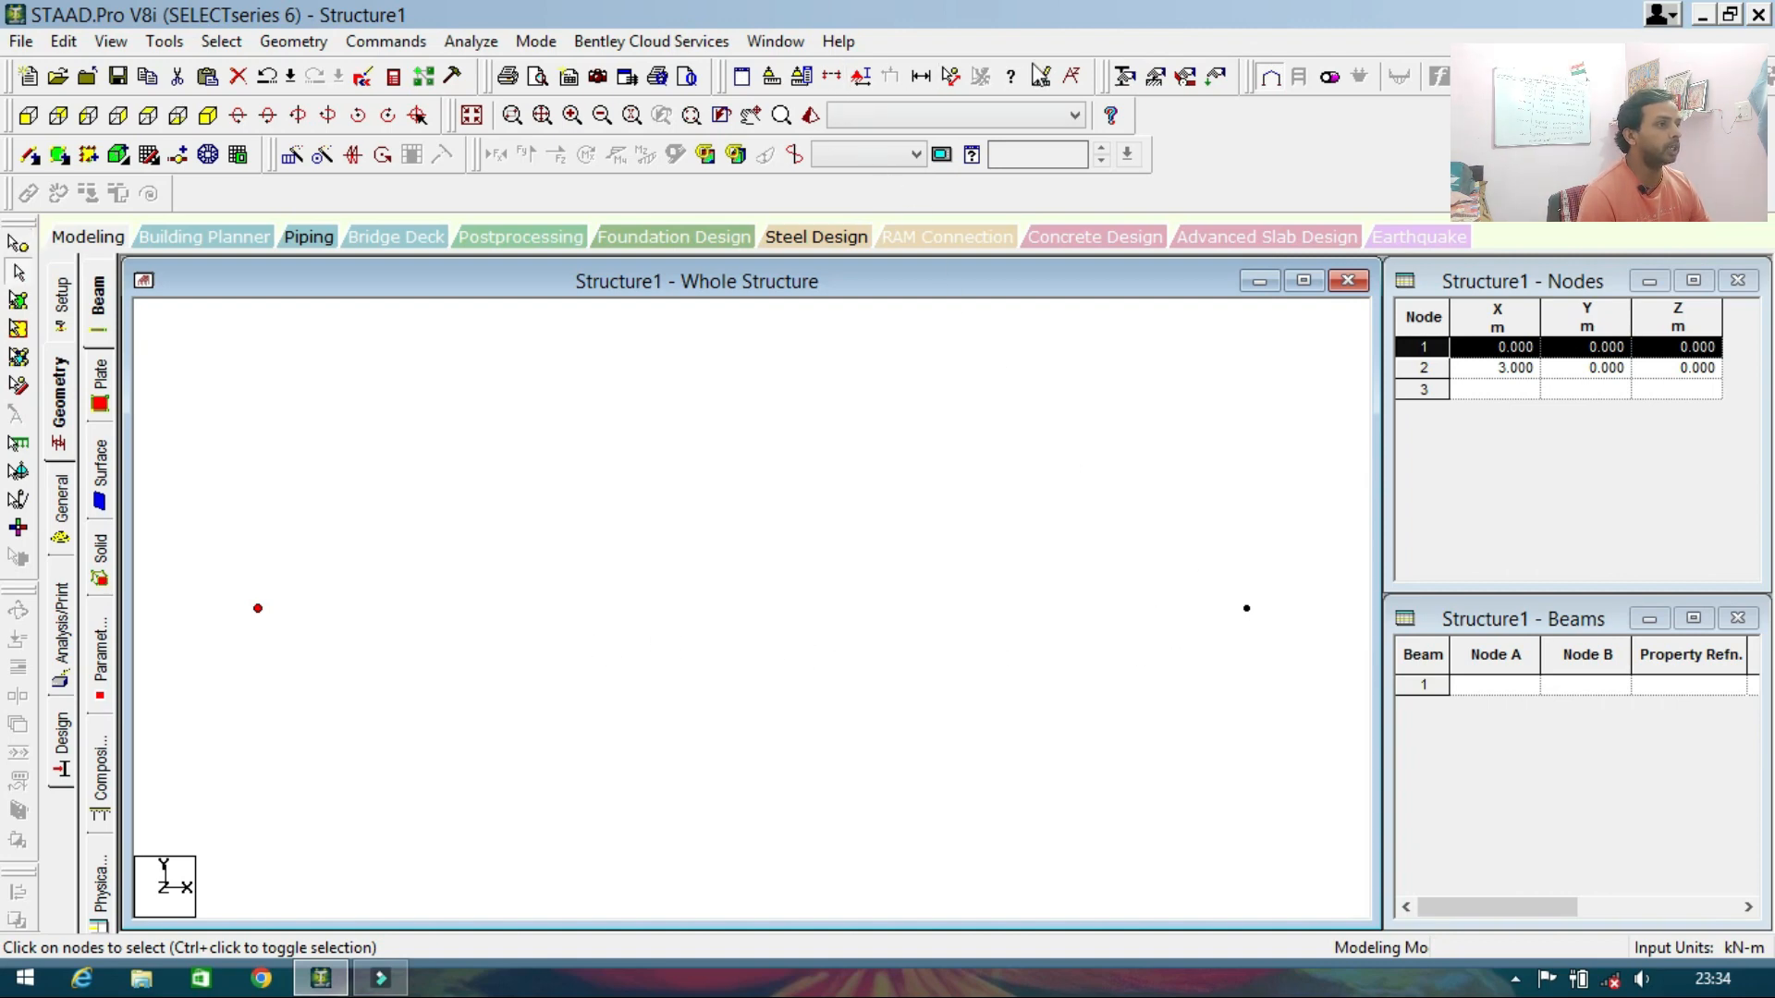
Measure the distance between the two nodes and undo the pasted node.
click(950, 76)
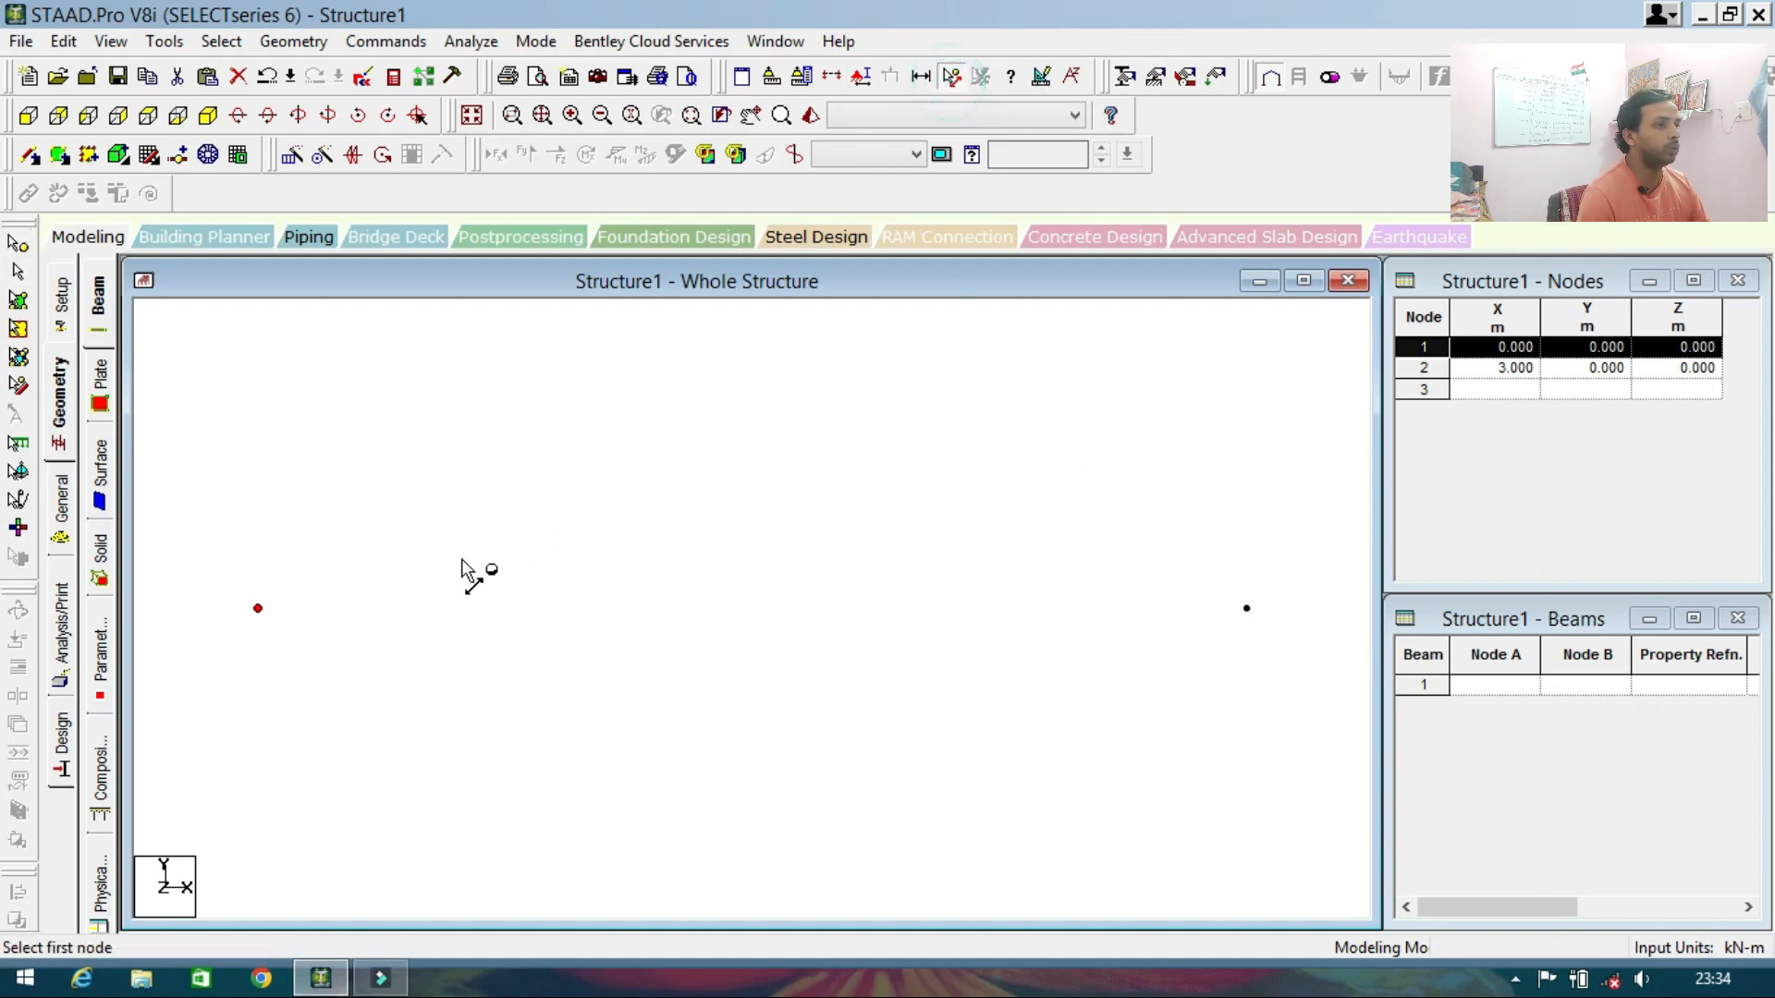
click(258, 608)
click(1246, 608)
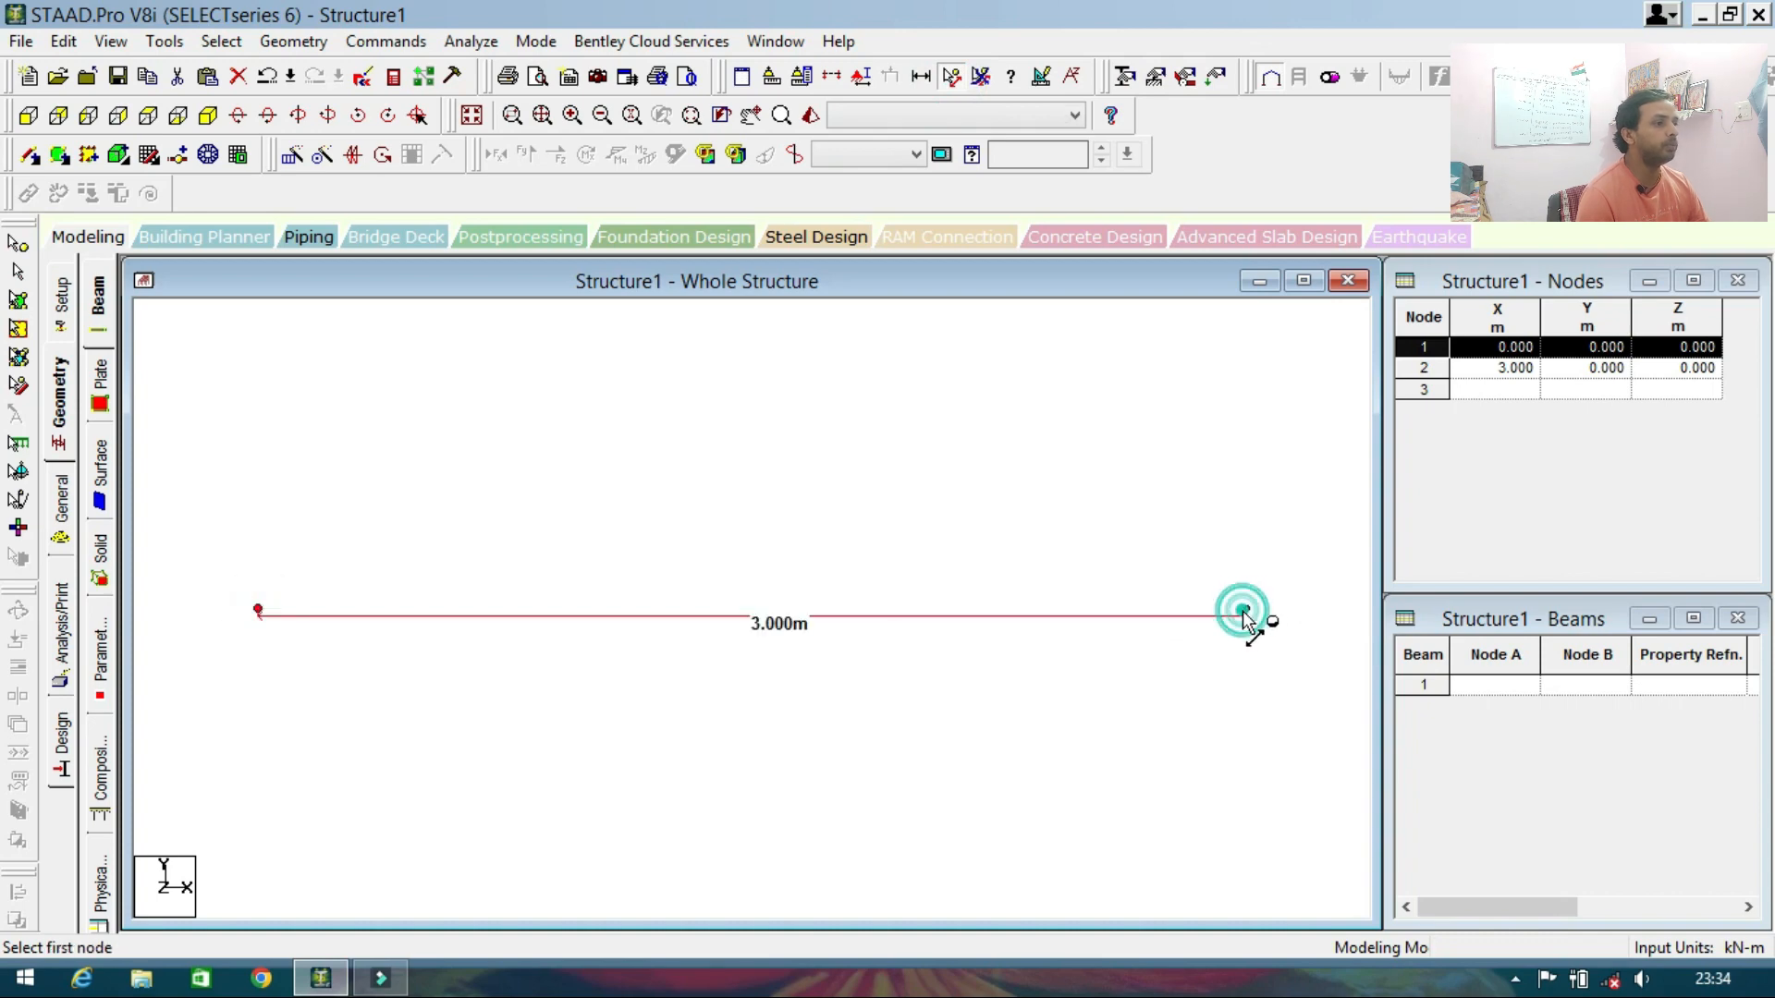
scroll(805, 714, up, 2)
scroll(805, 714, down, 3)
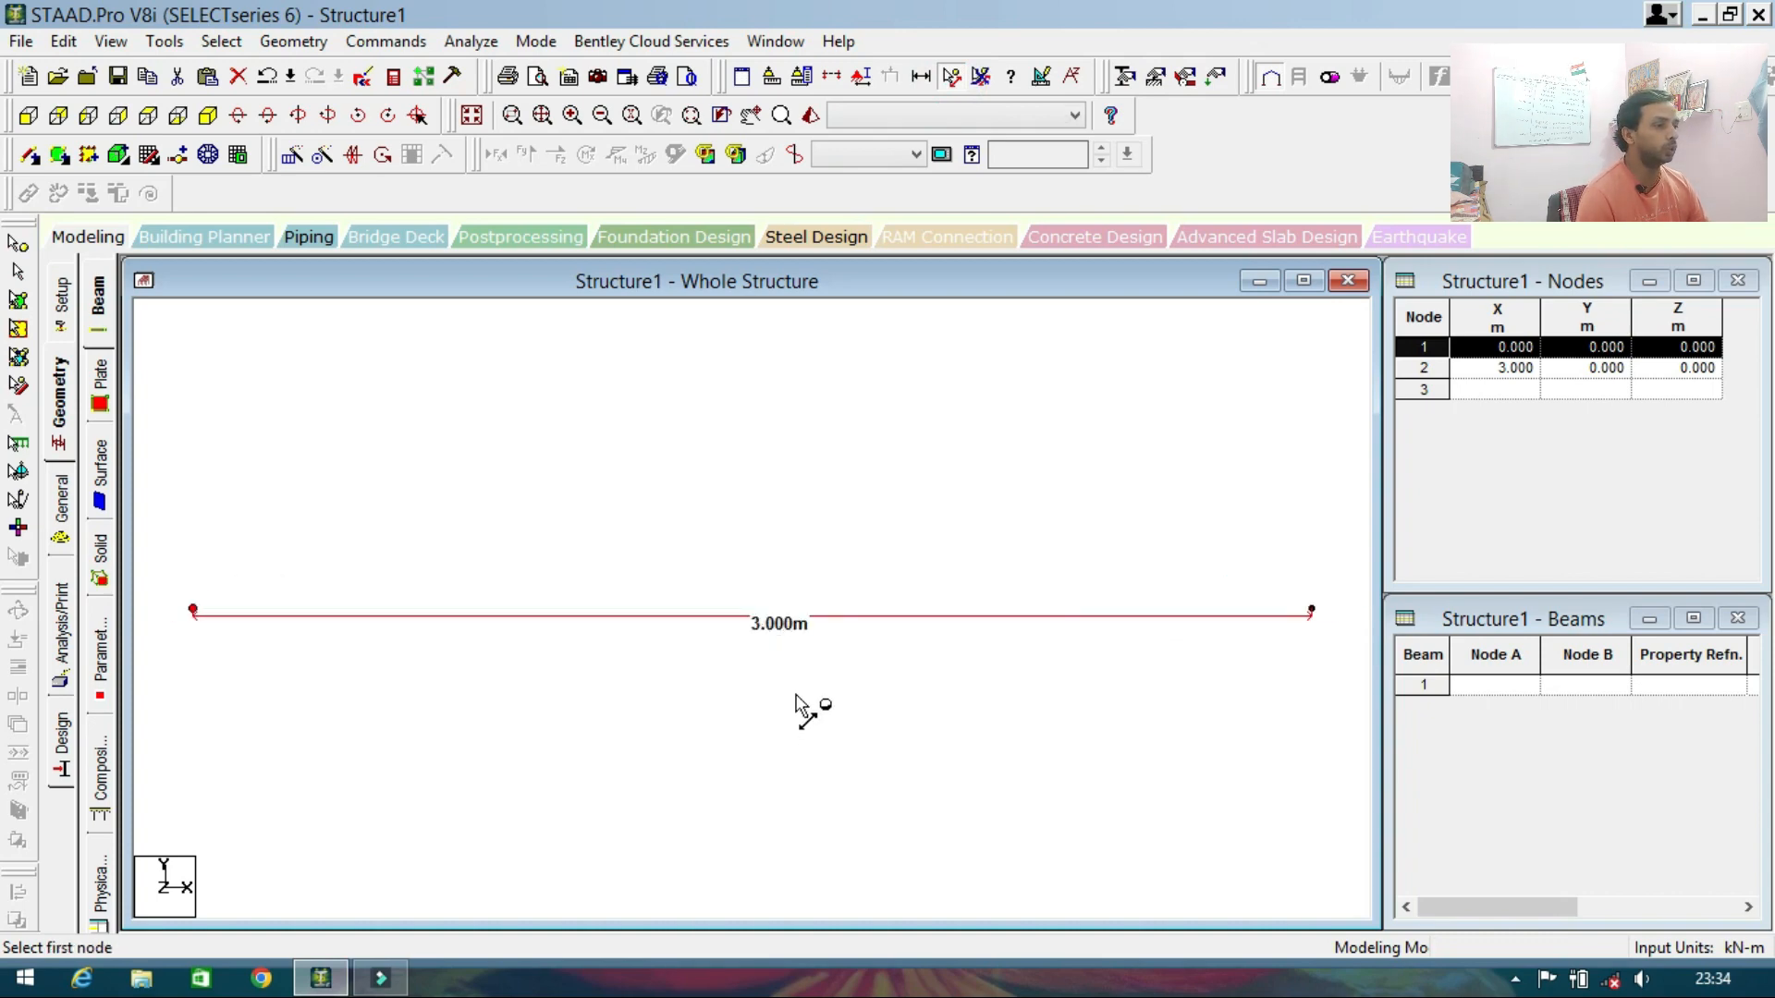
key(ctrl+z)
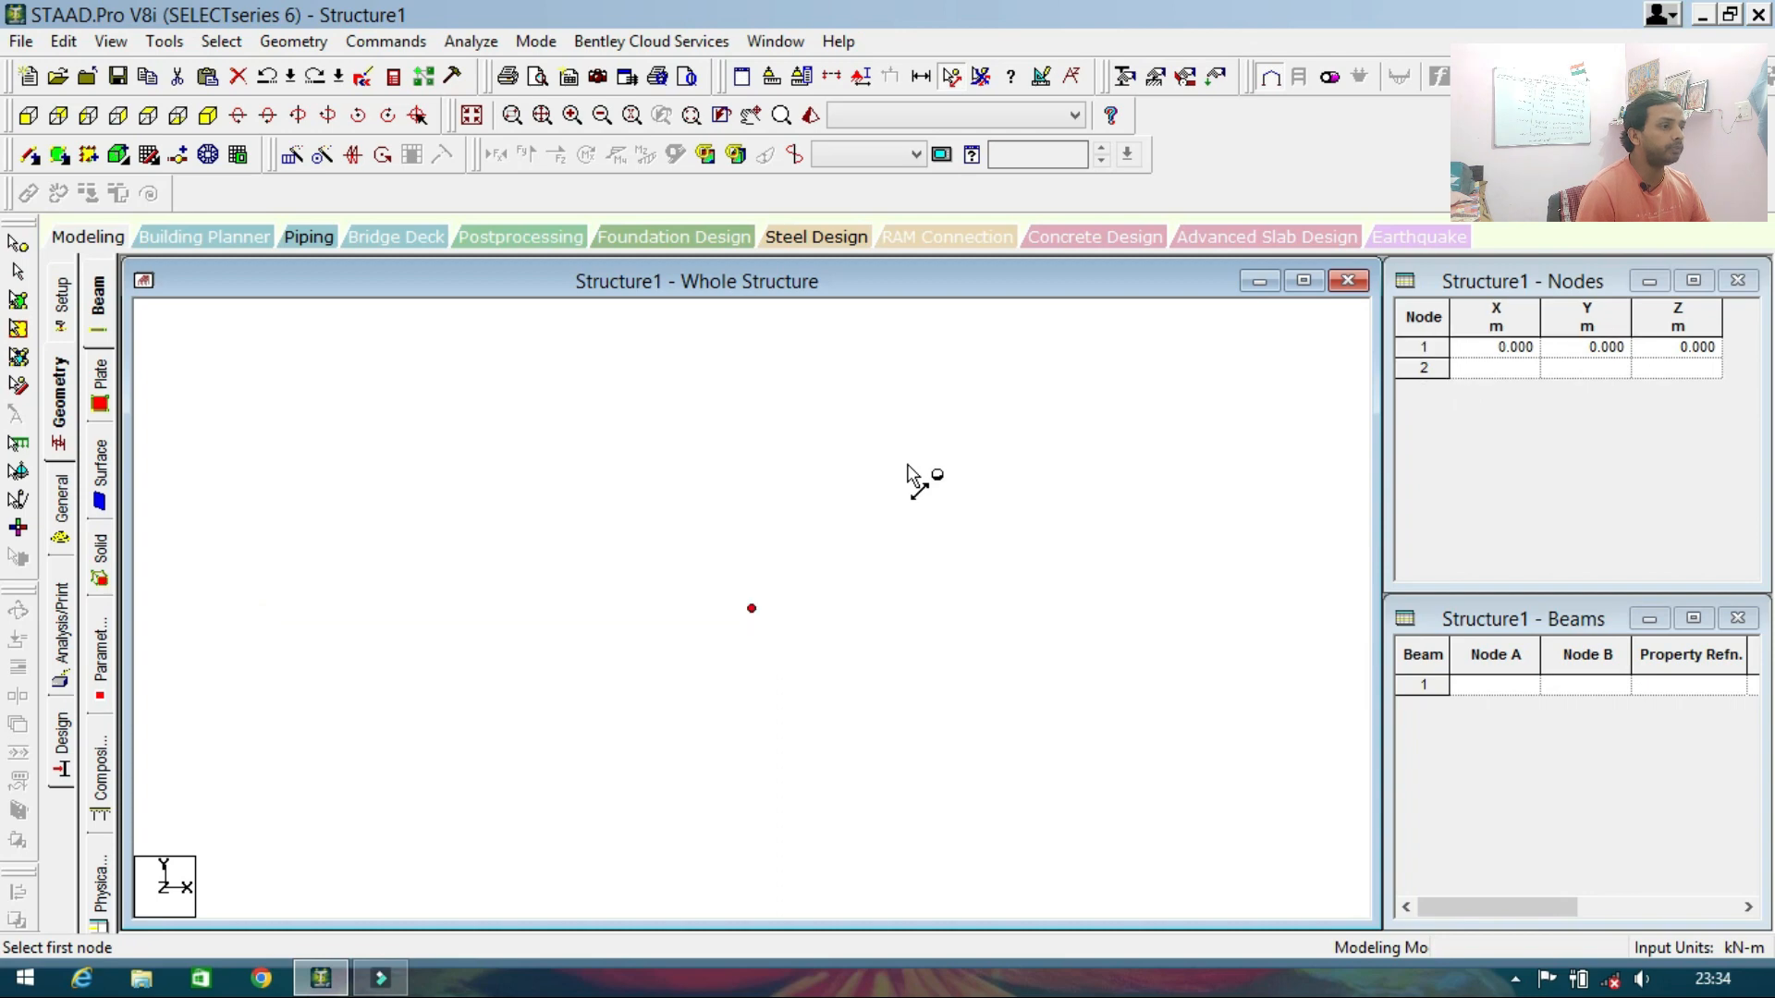
Add four more nodes along the X axis at 3, 8, 13.5 and 18.5 m, with Y and Z at 0.
click(1513, 368)
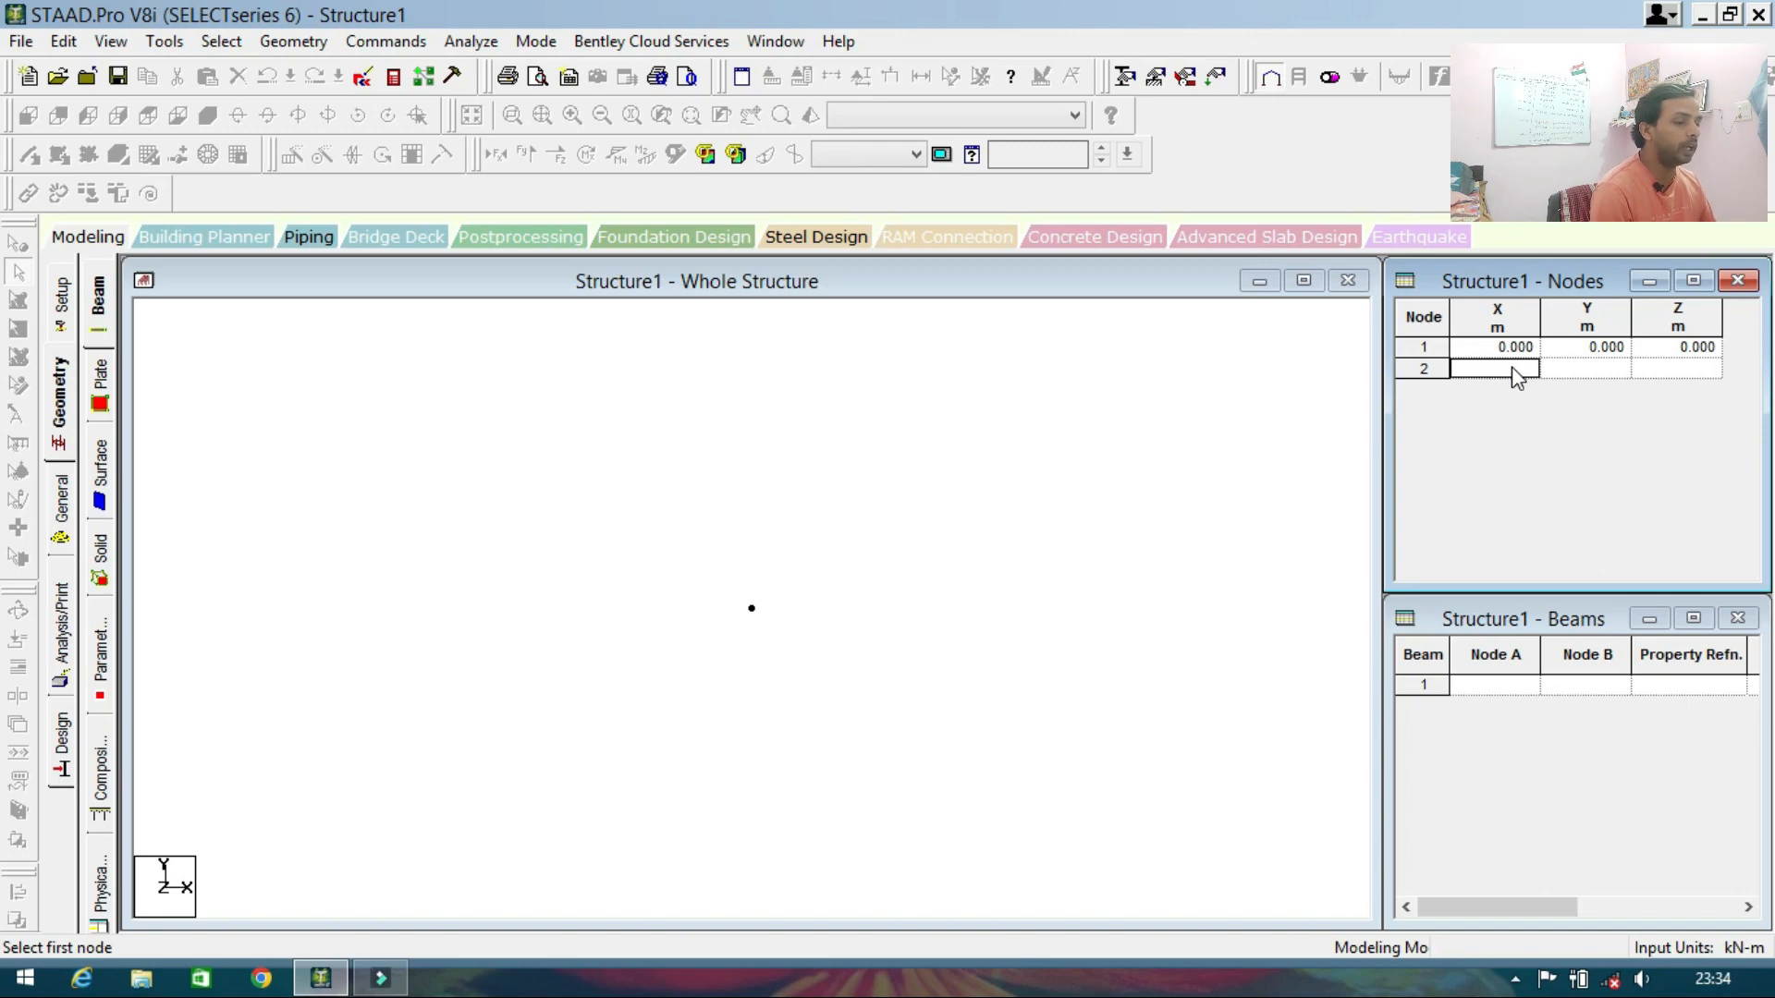
text(3)
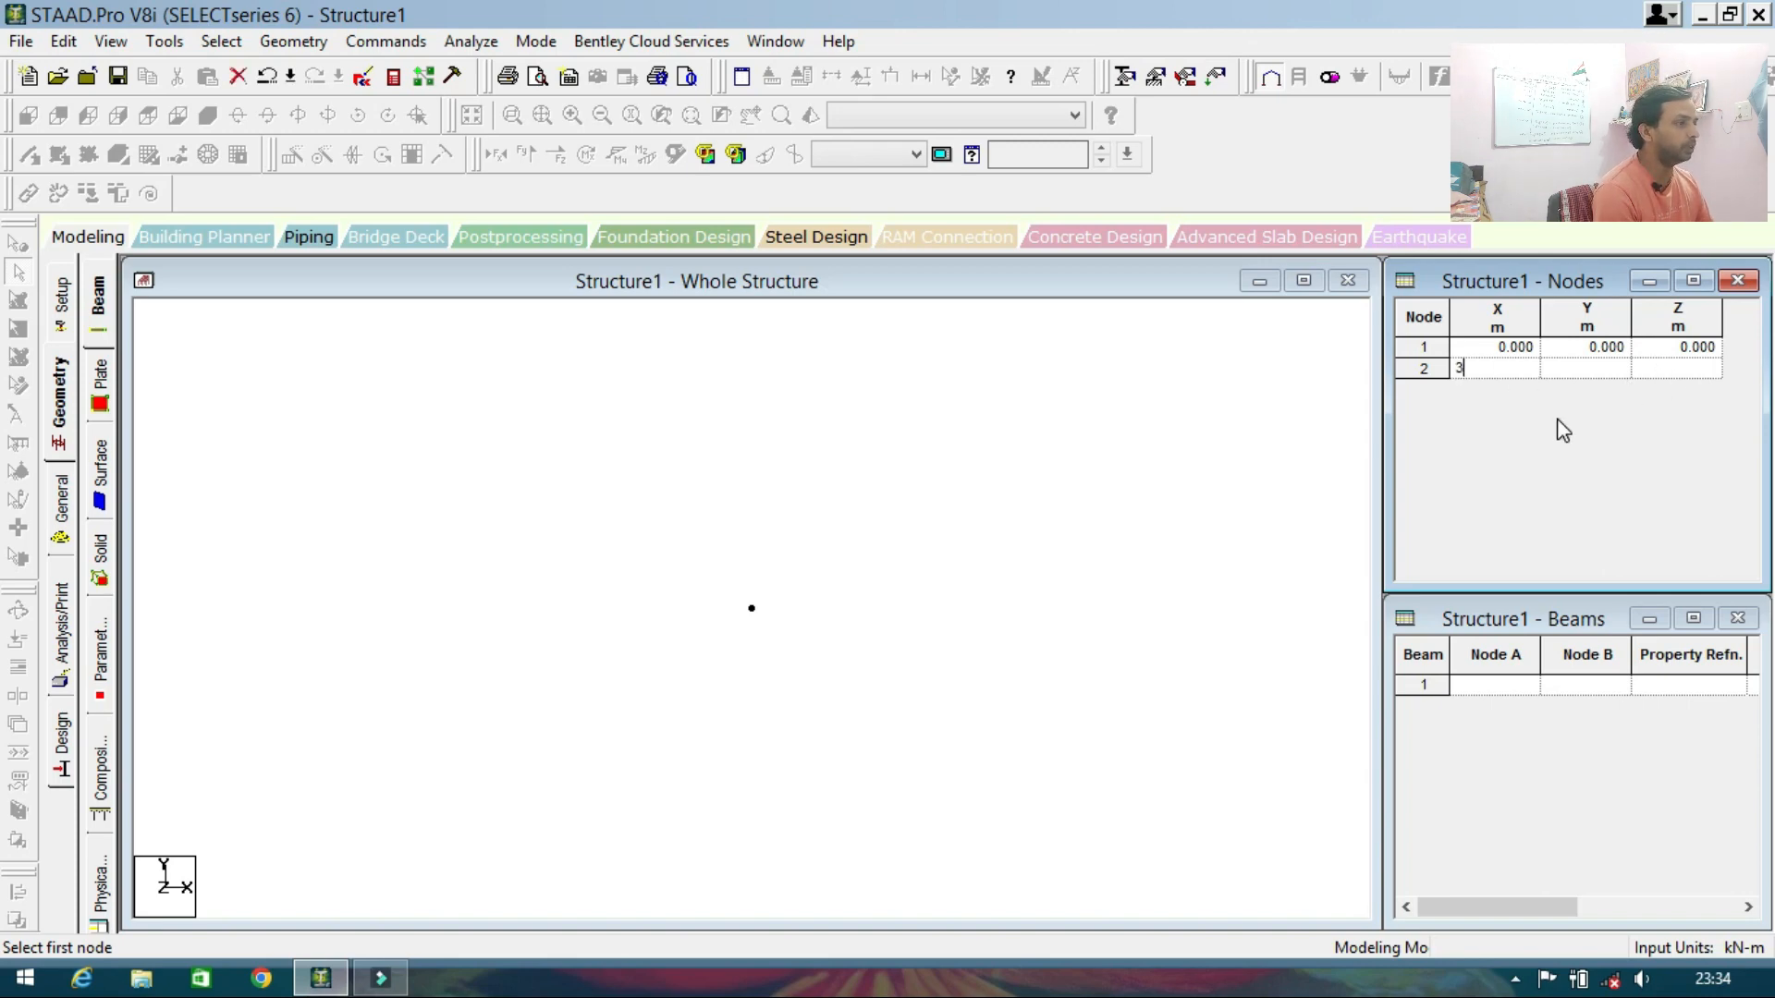
key(Return)
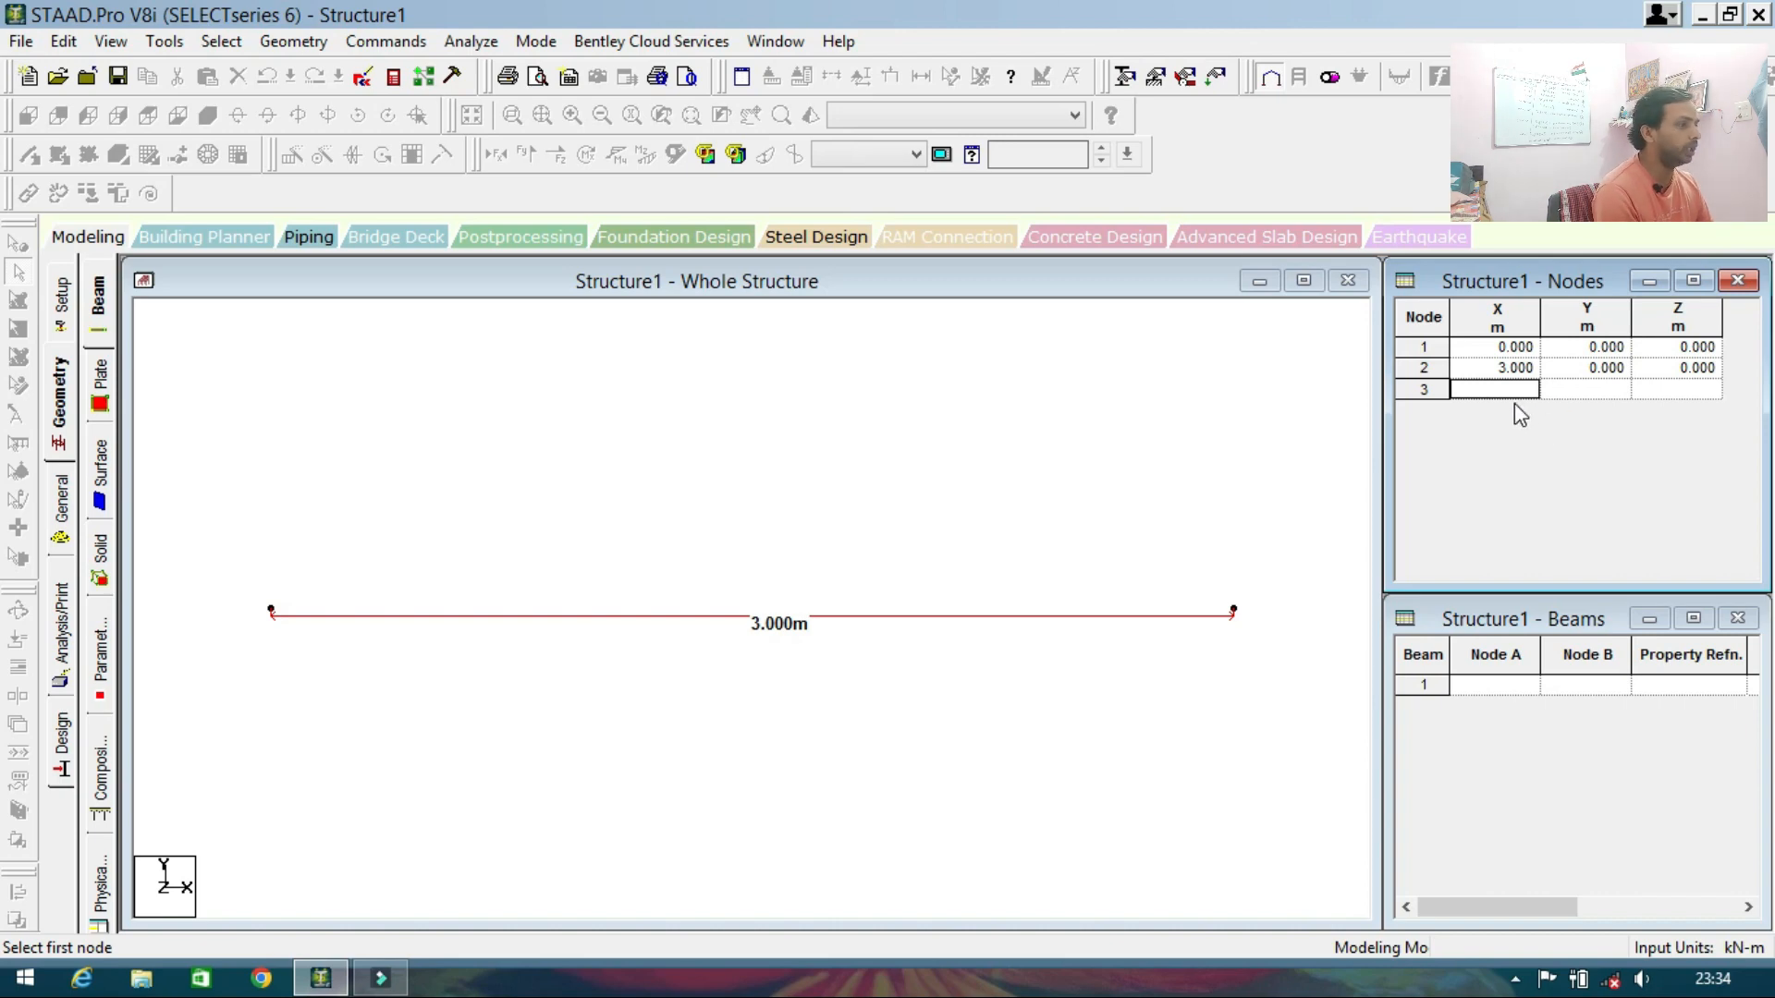
text(8)
key(Return)
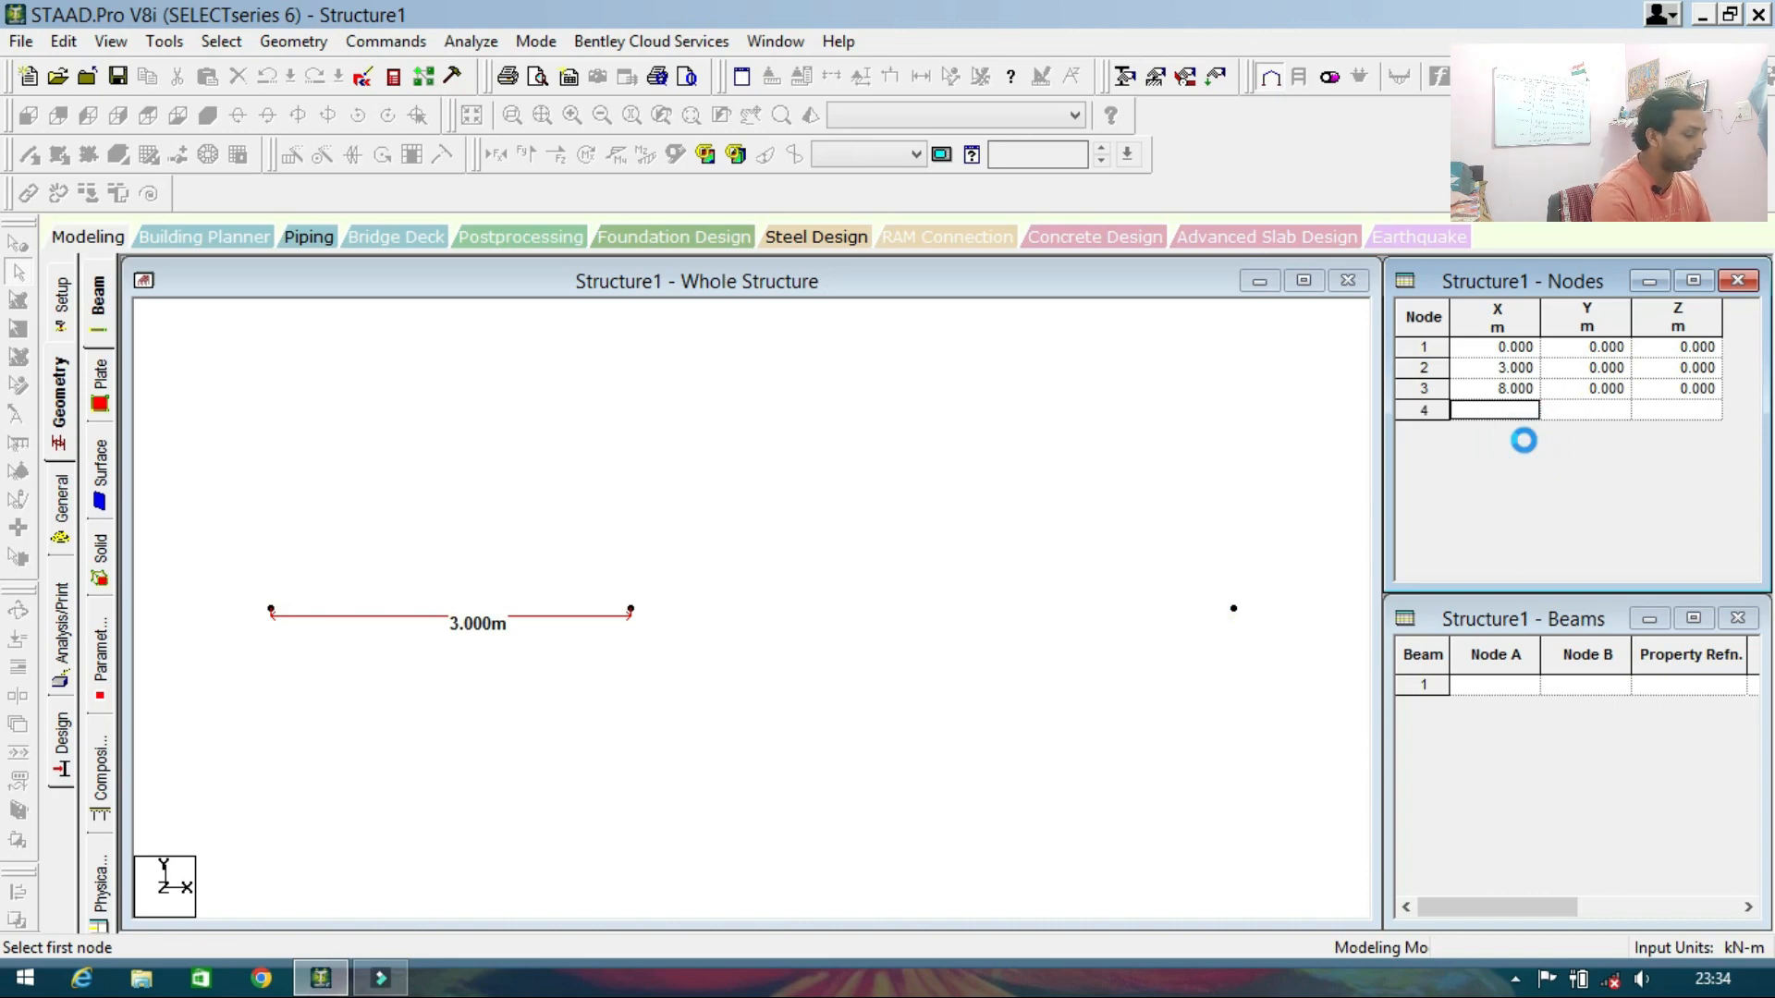
text(13.)
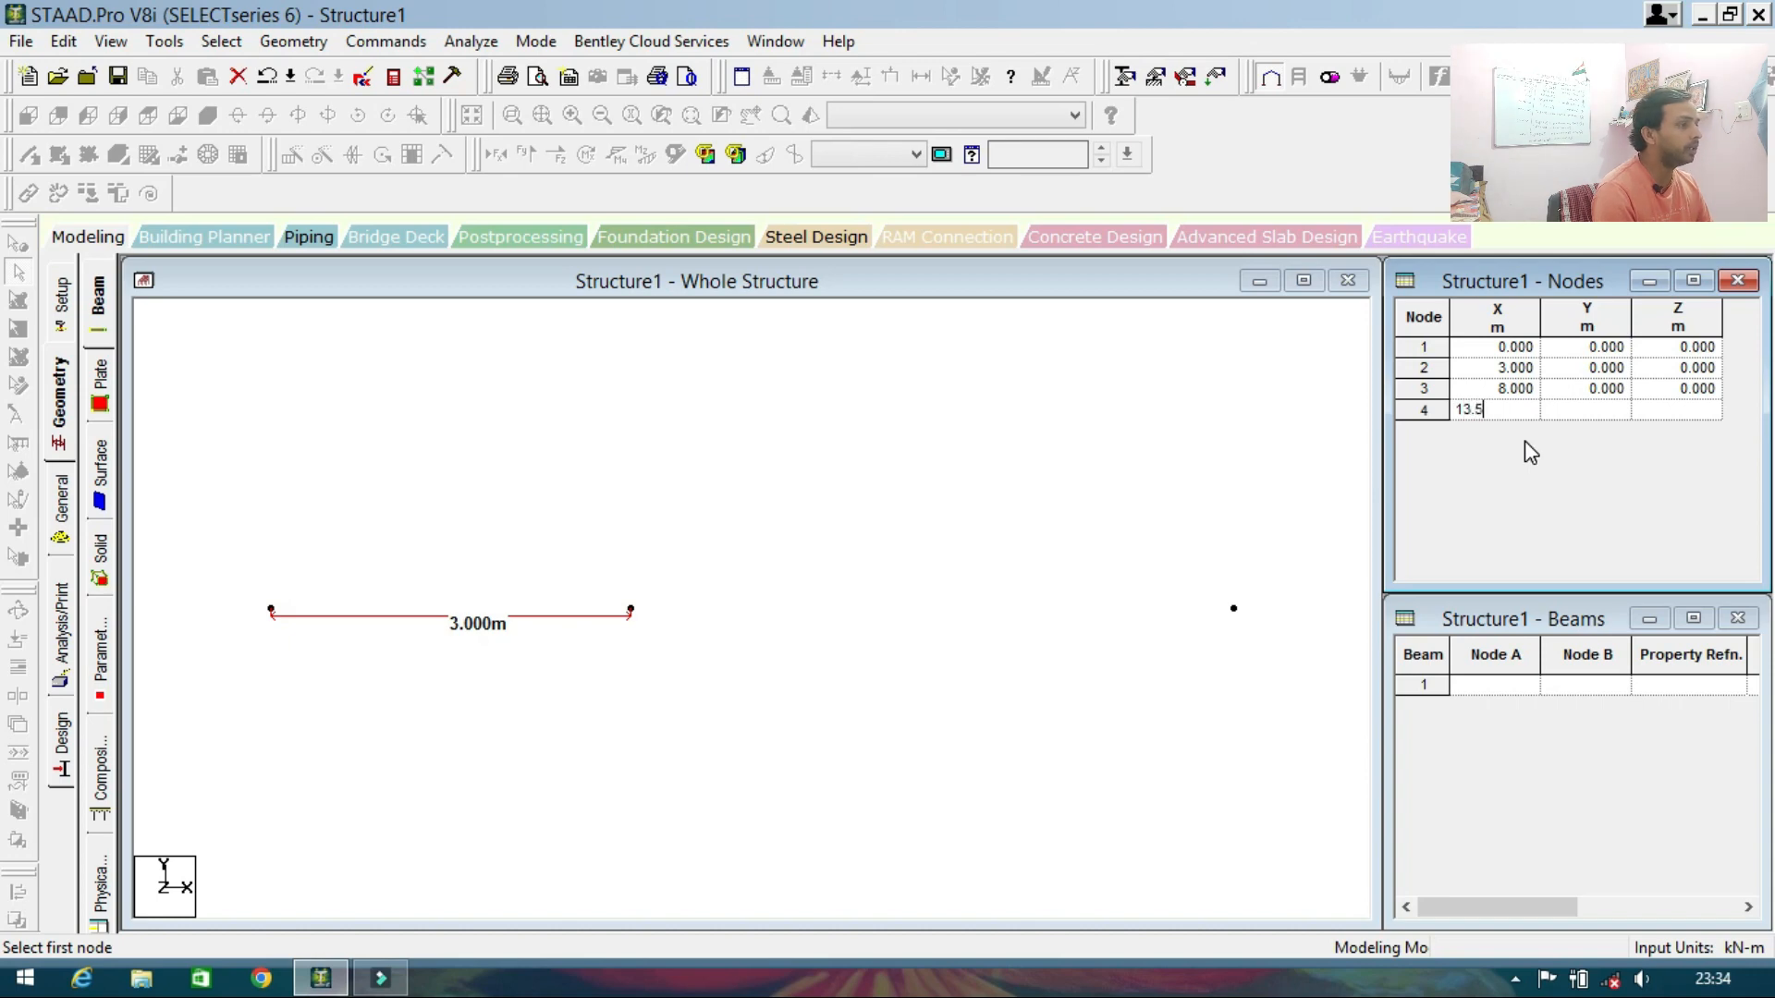
text(50)
key(Return)
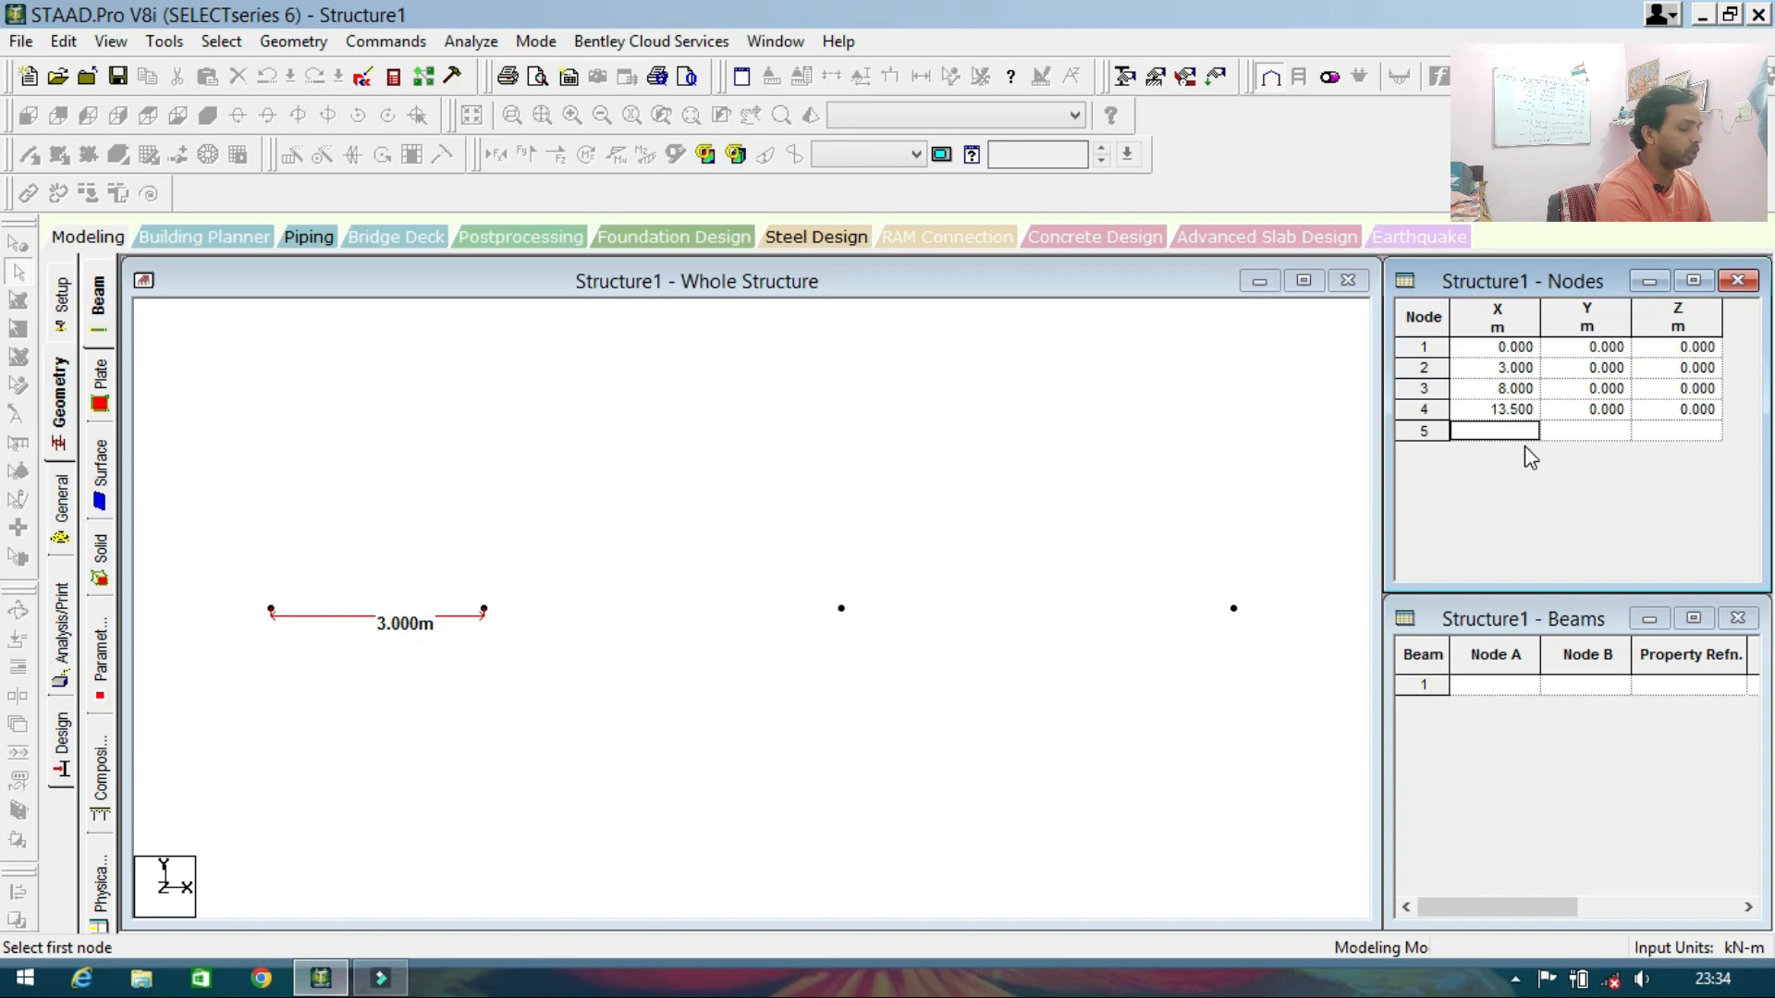
text(18.5)
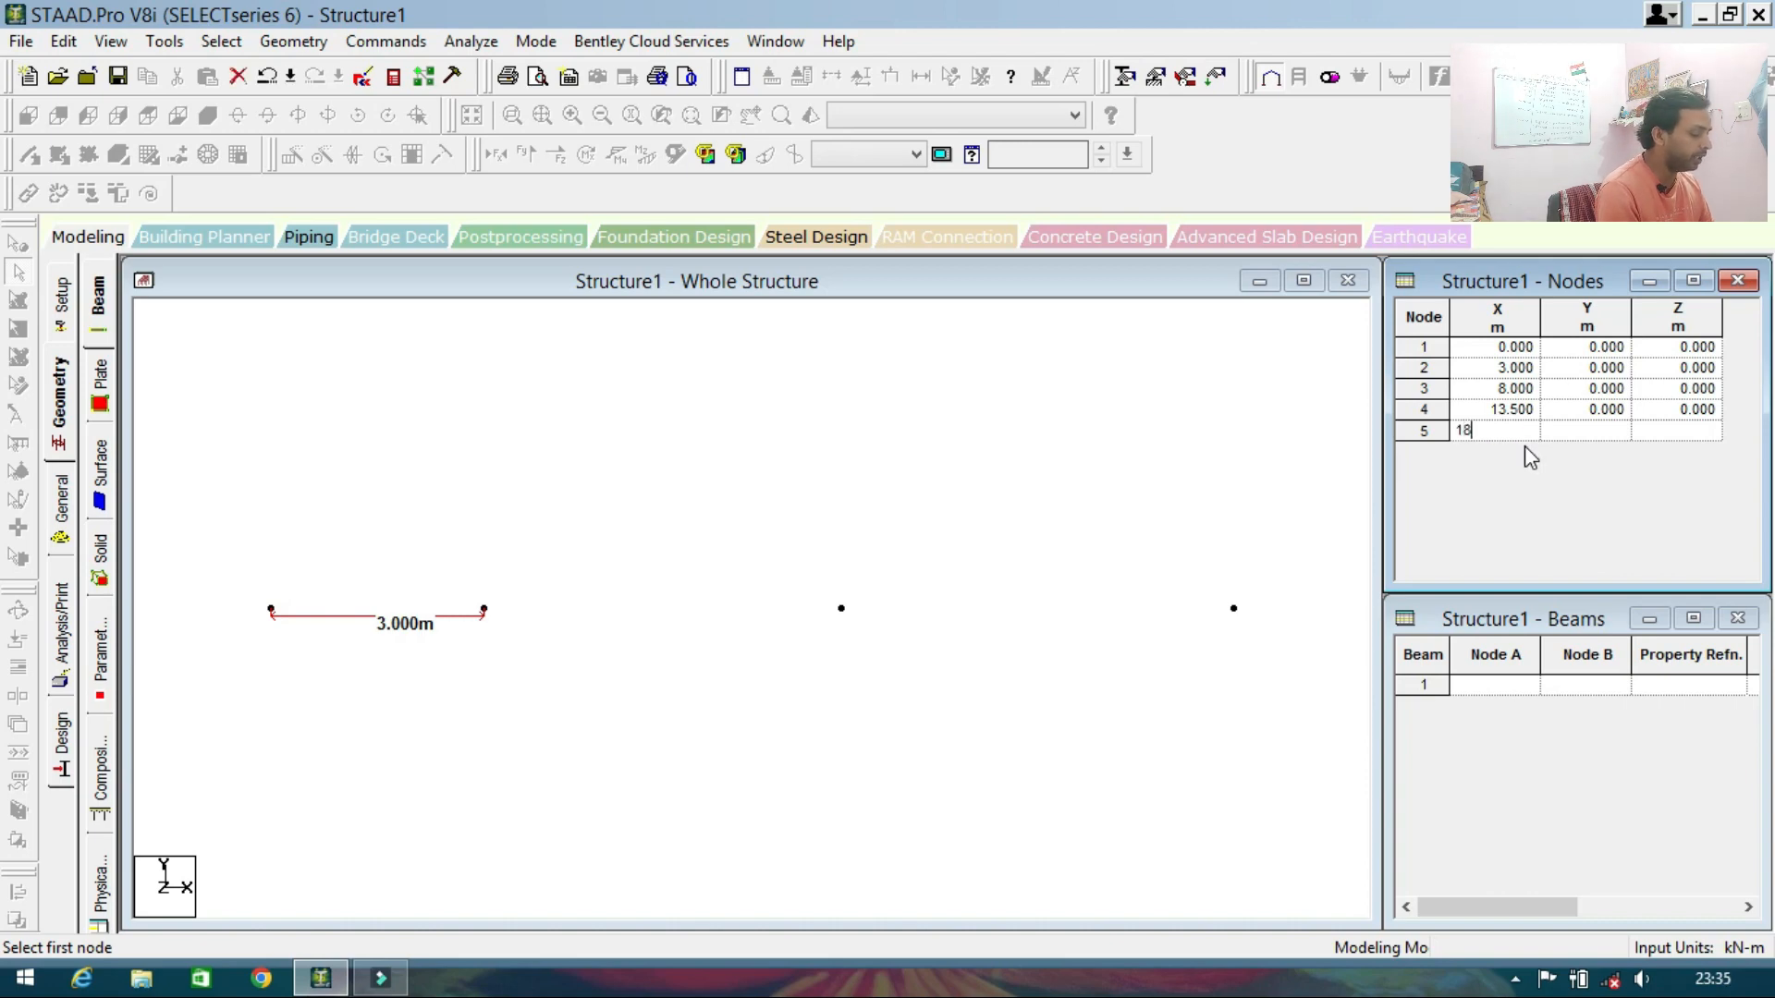
key(Return)
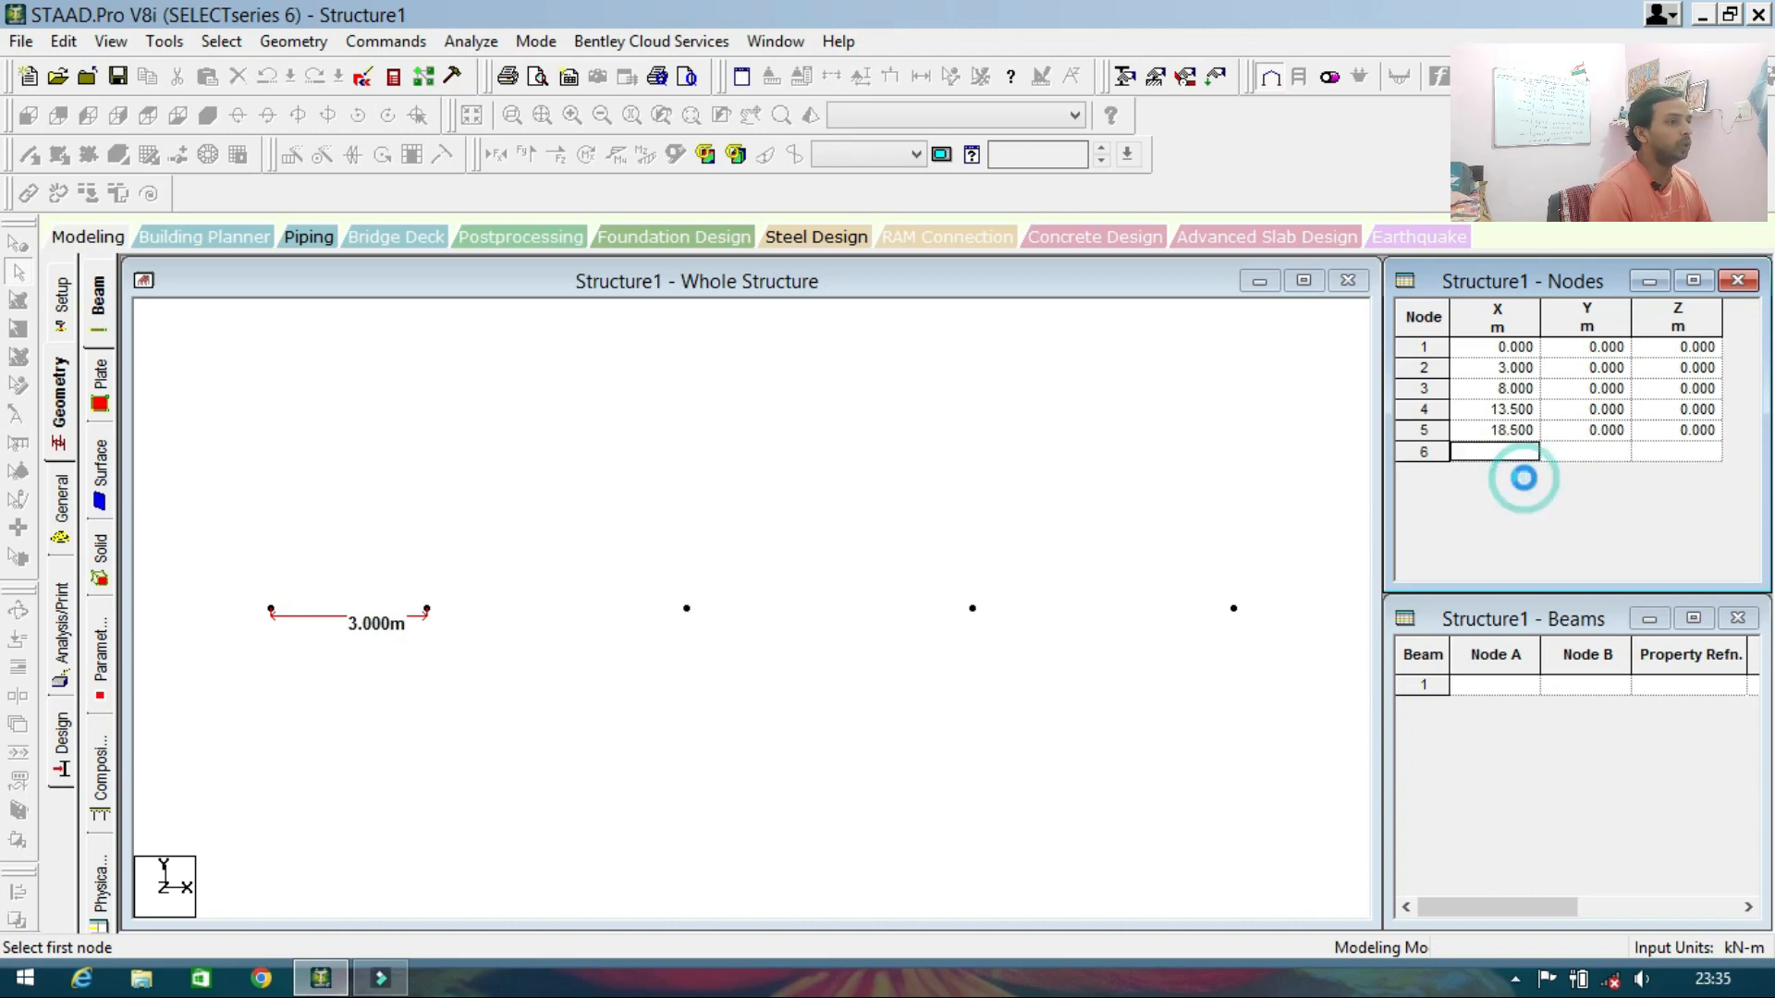
Measure the spacing between each pair of adjacent nodes along the row and clear the distance dimensions.
click(922, 521)
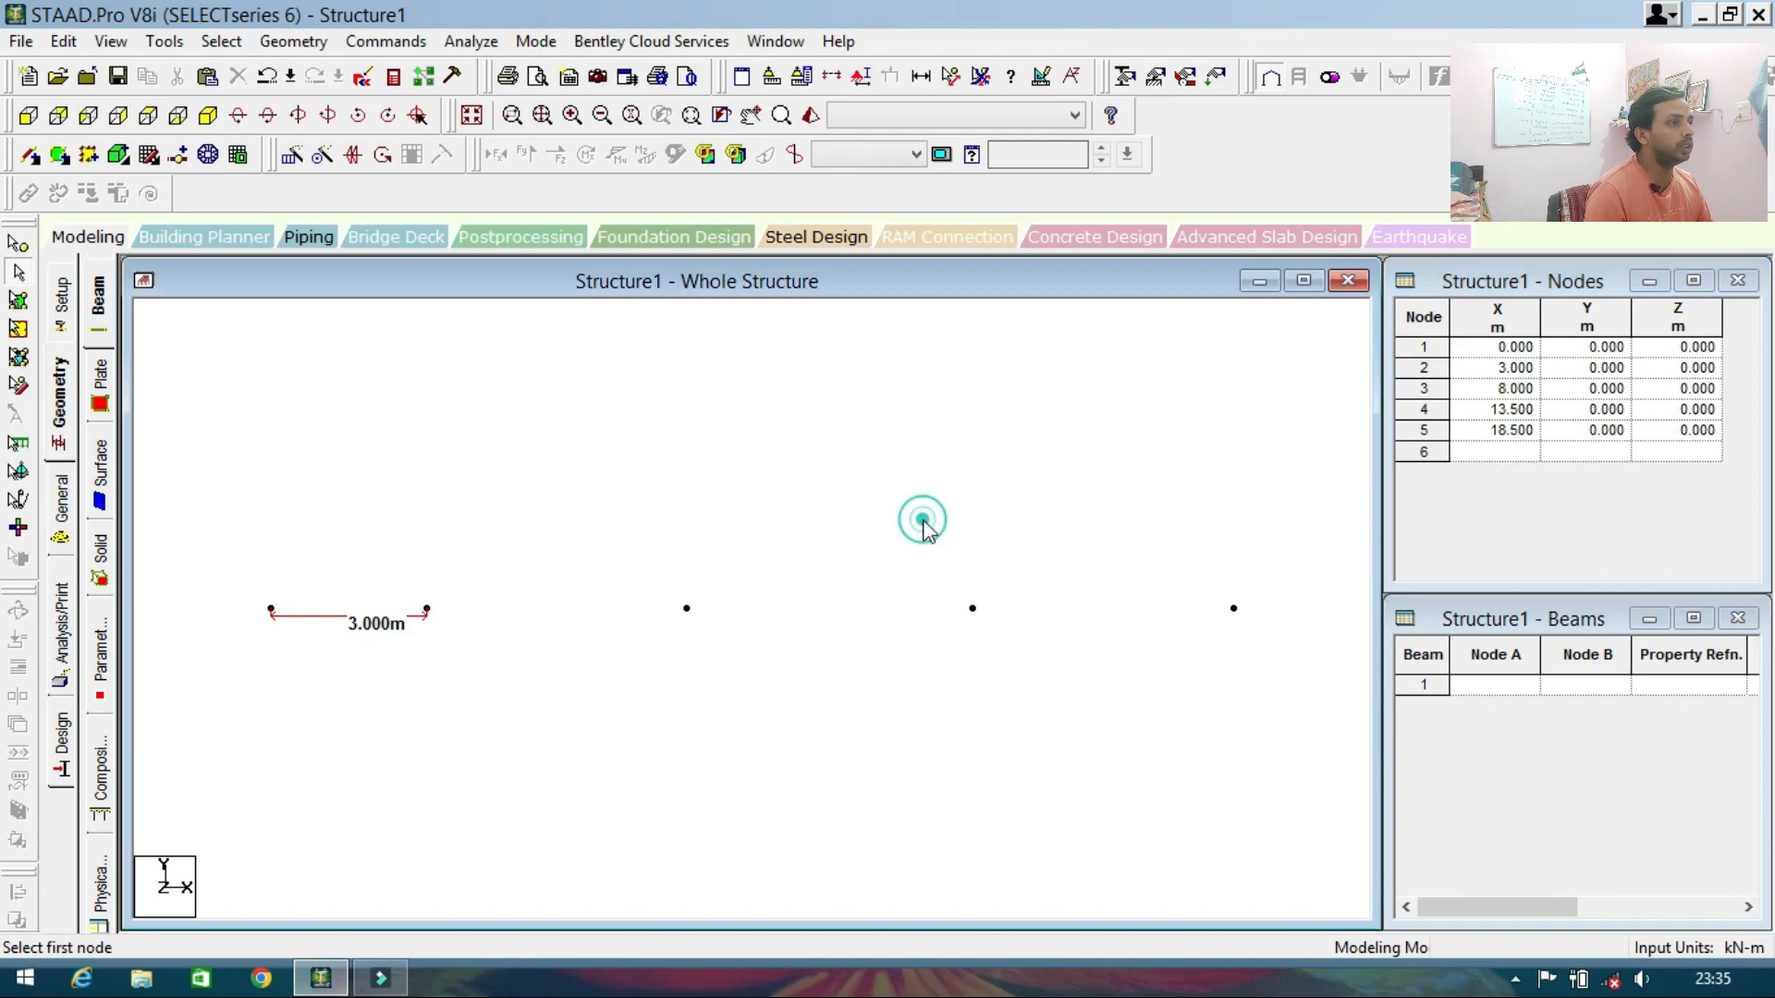
click(979, 75)
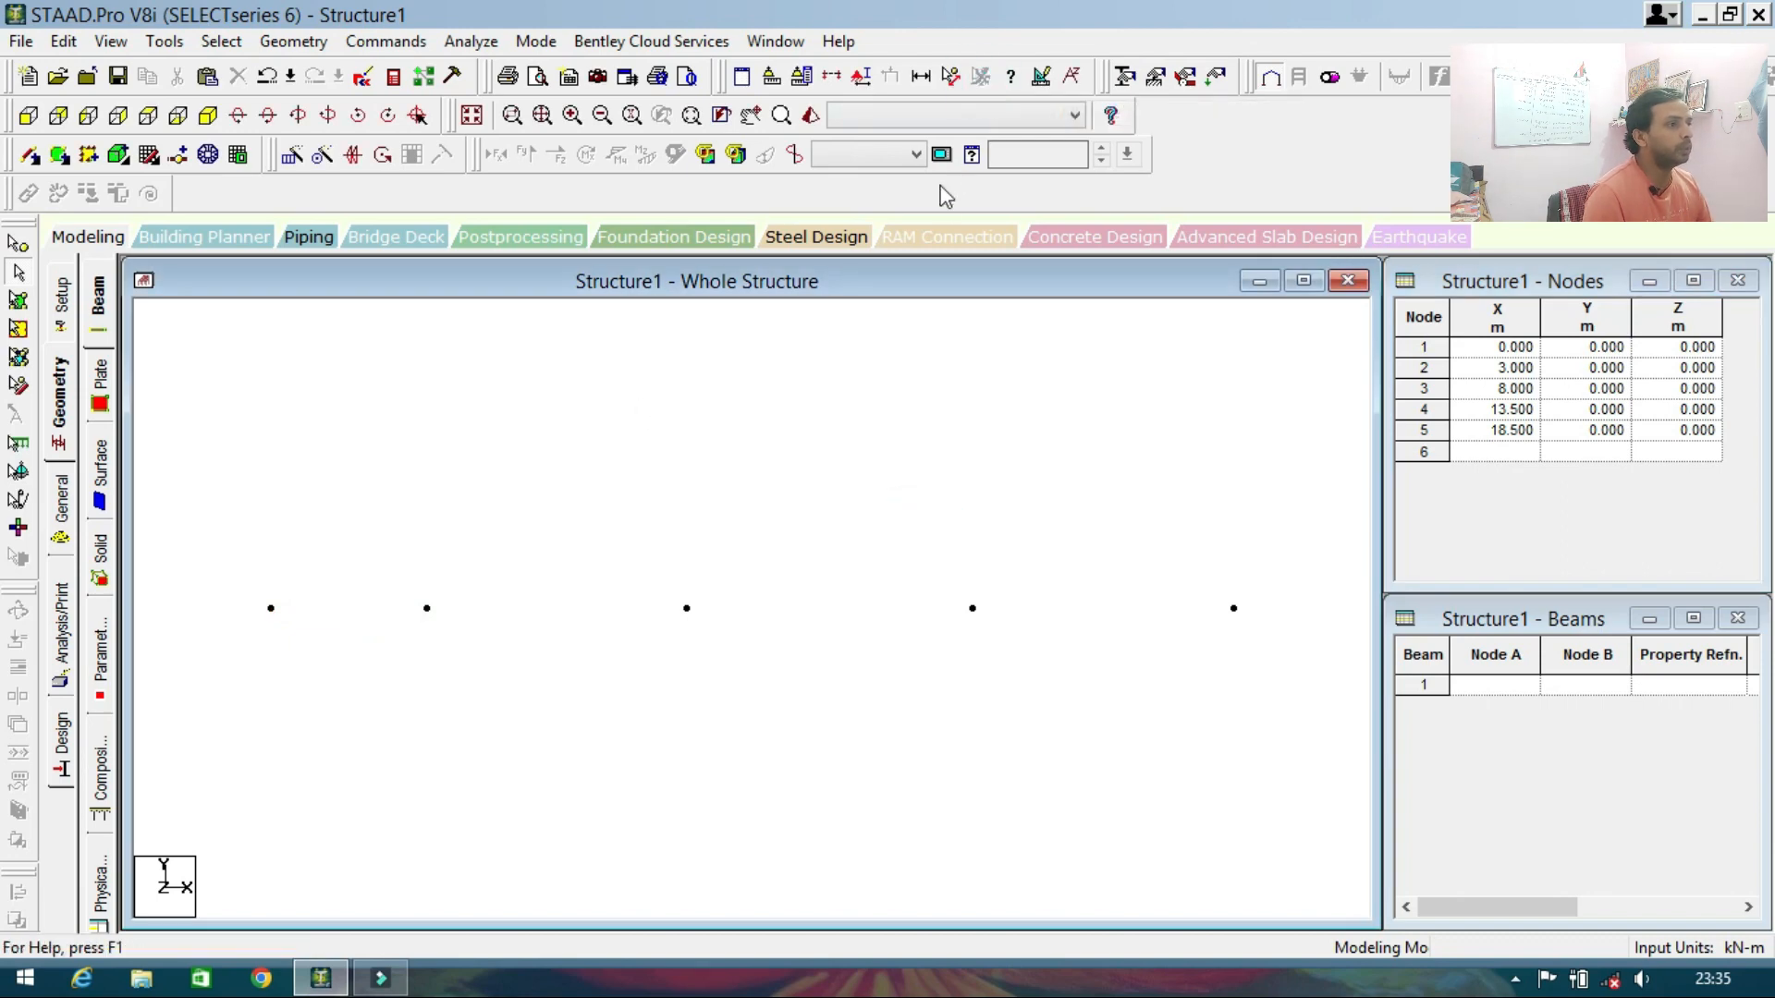
click(950, 76)
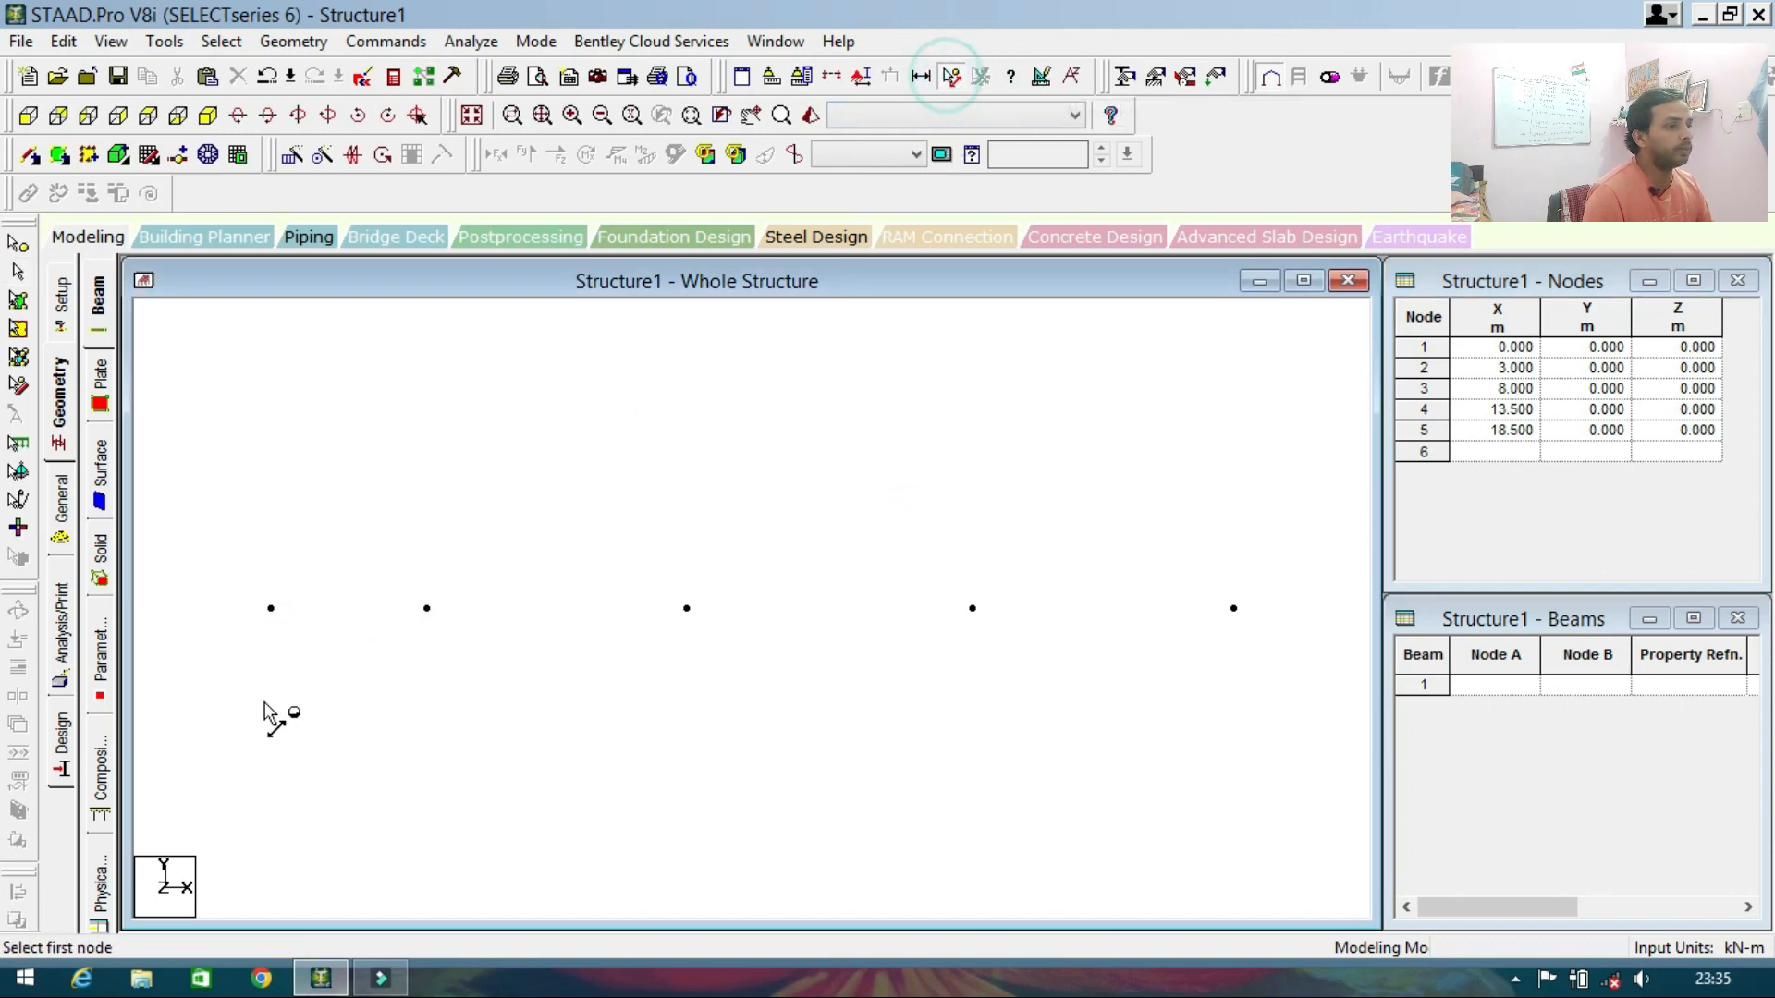
click(270, 609)
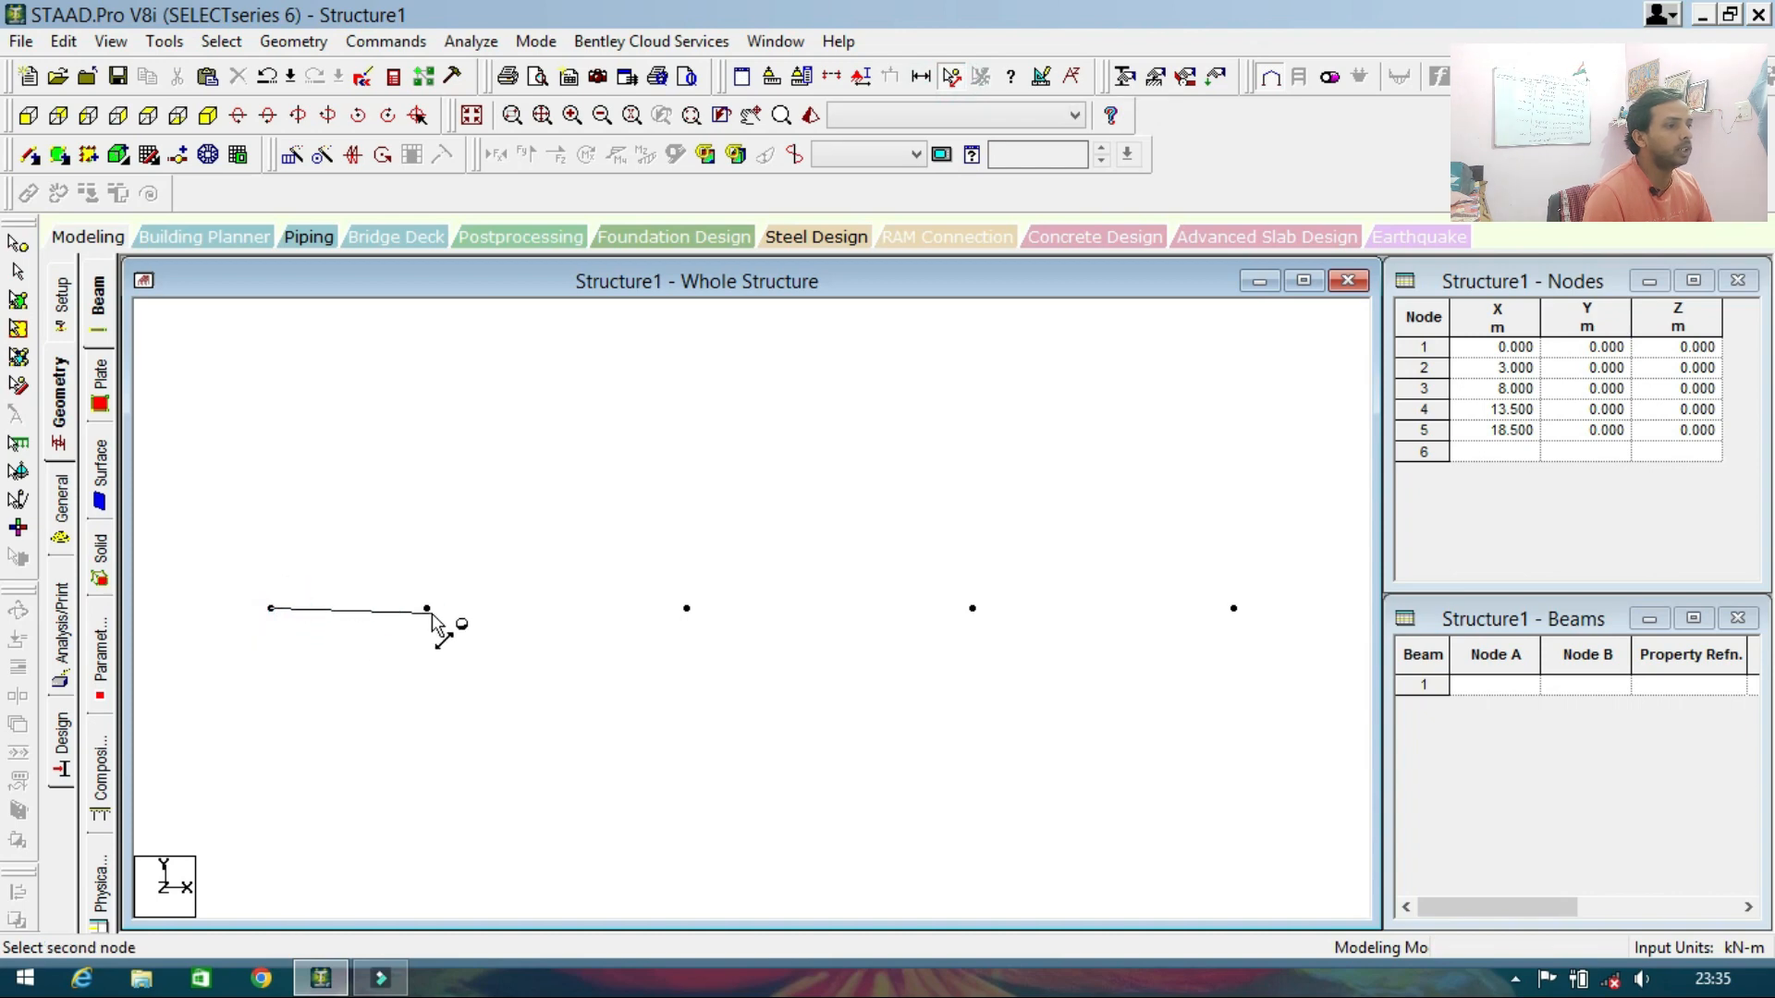
click(428, 609)
click(428, 610)
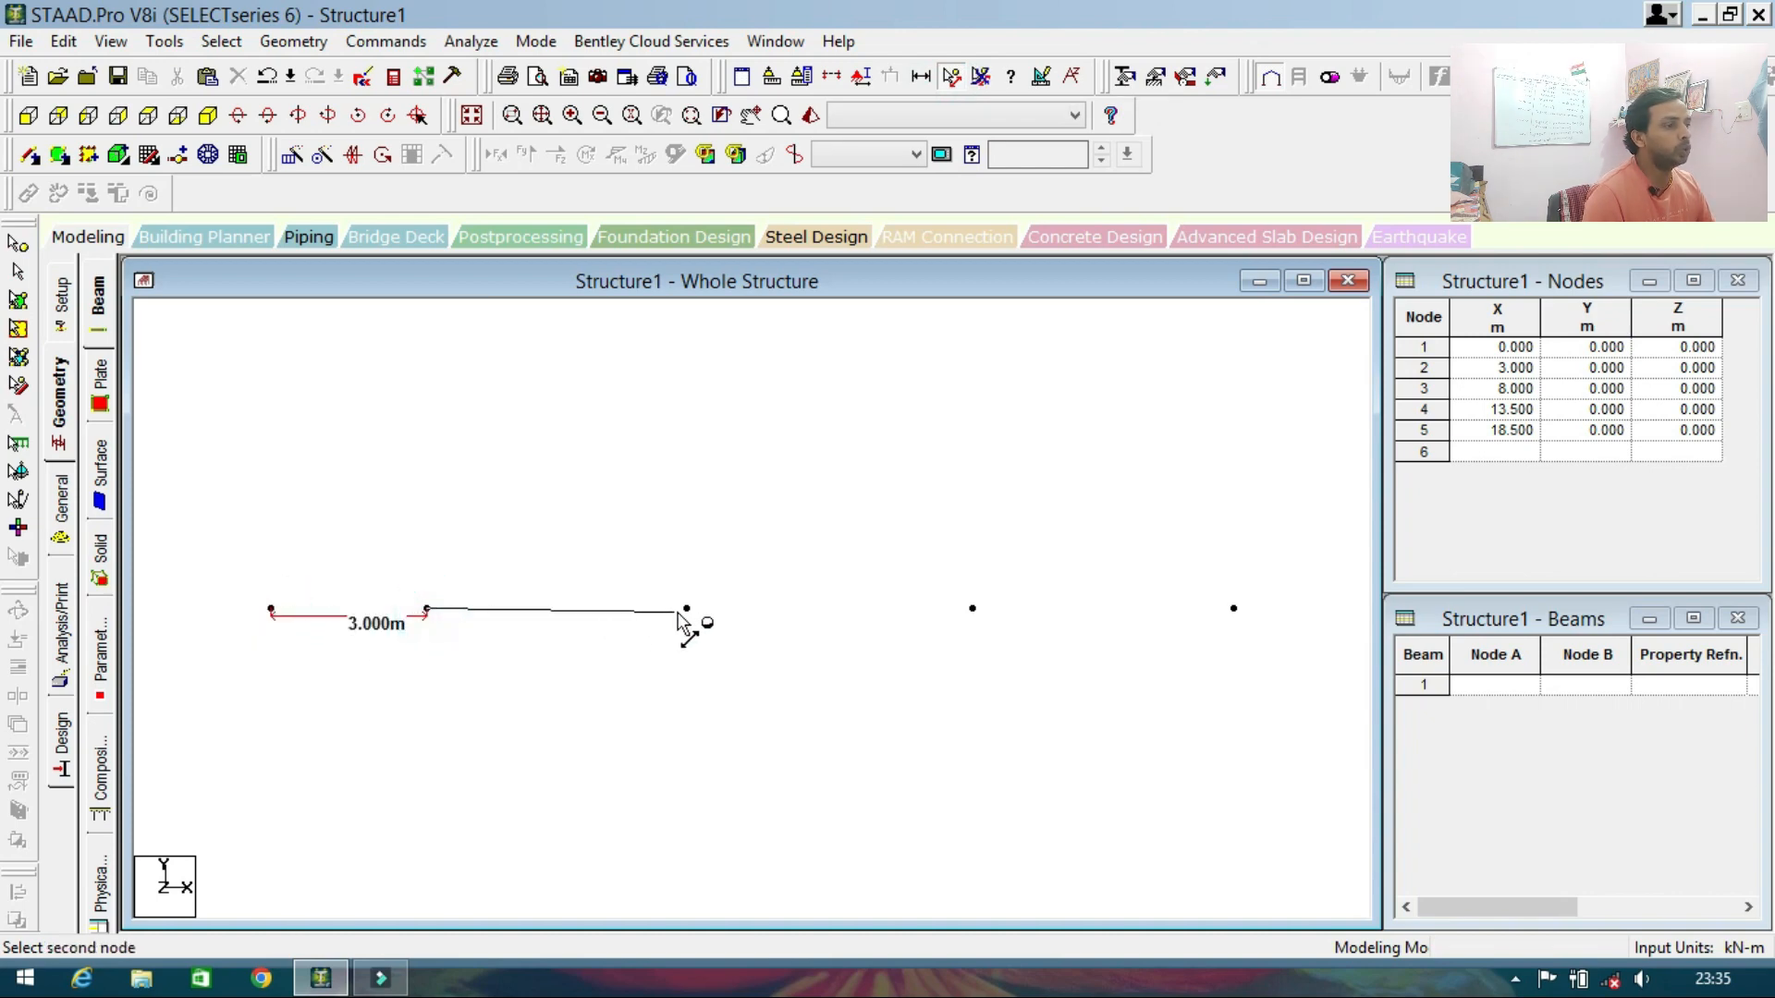
click(684, 610)
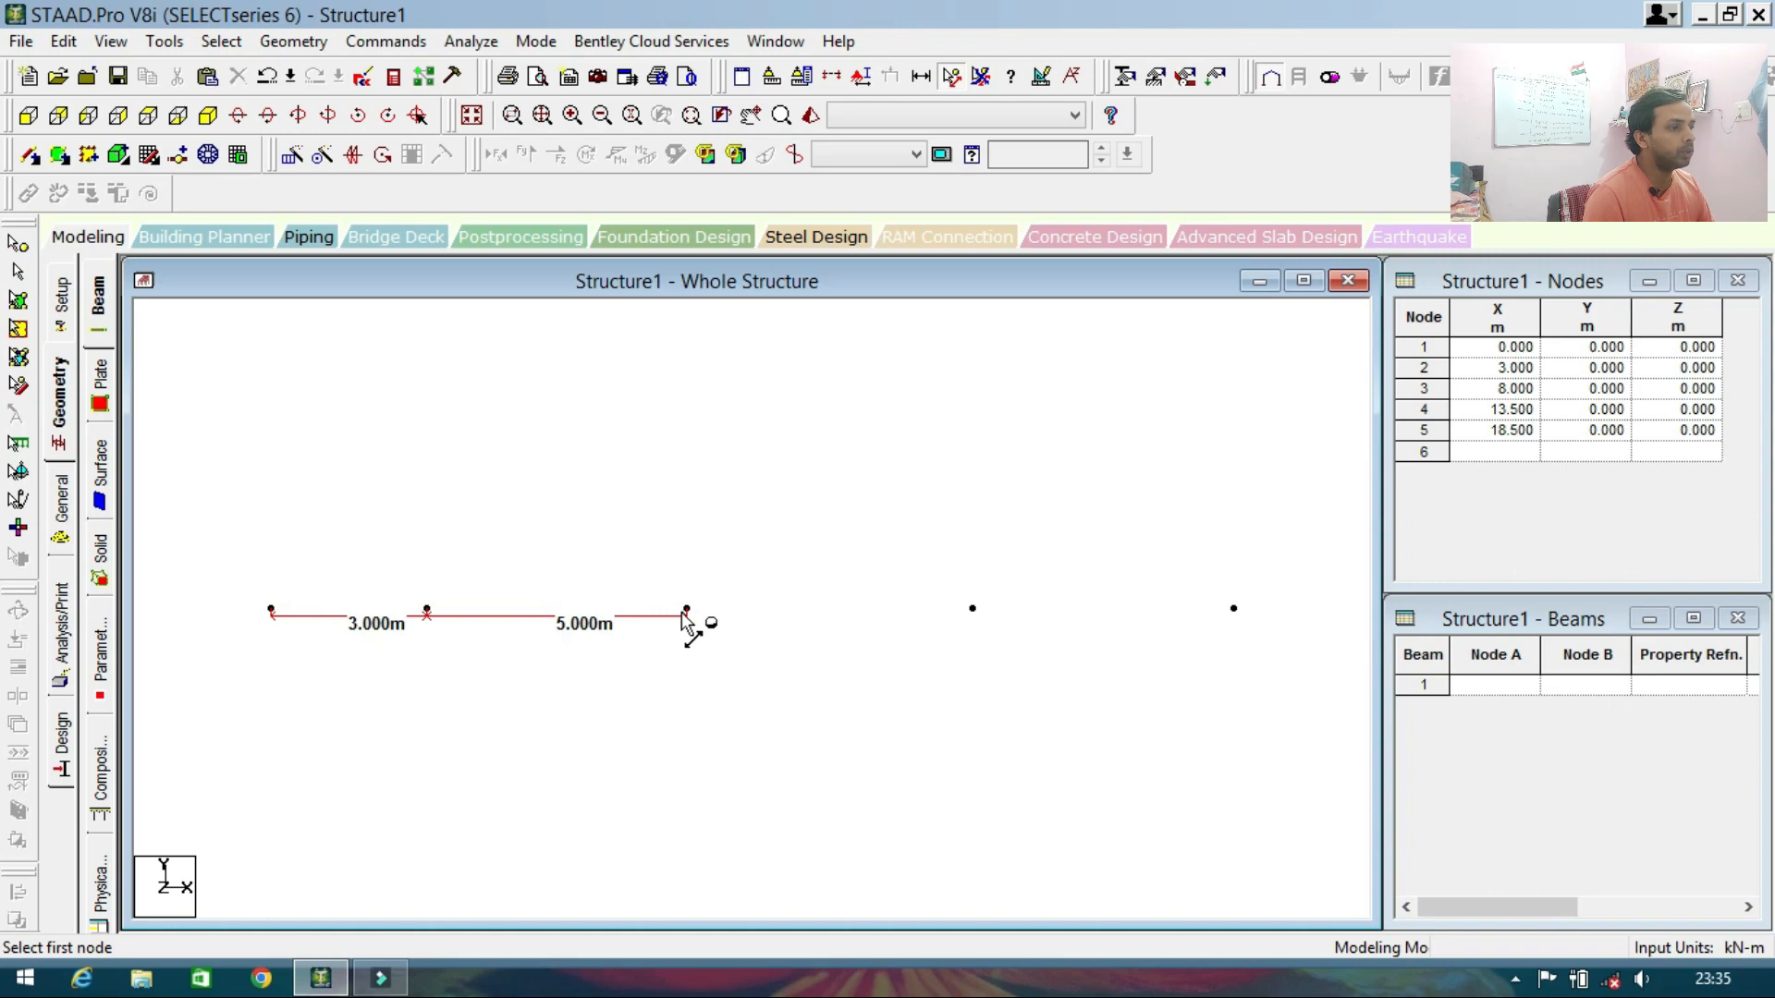
click(685, 611)
click(972, 611)
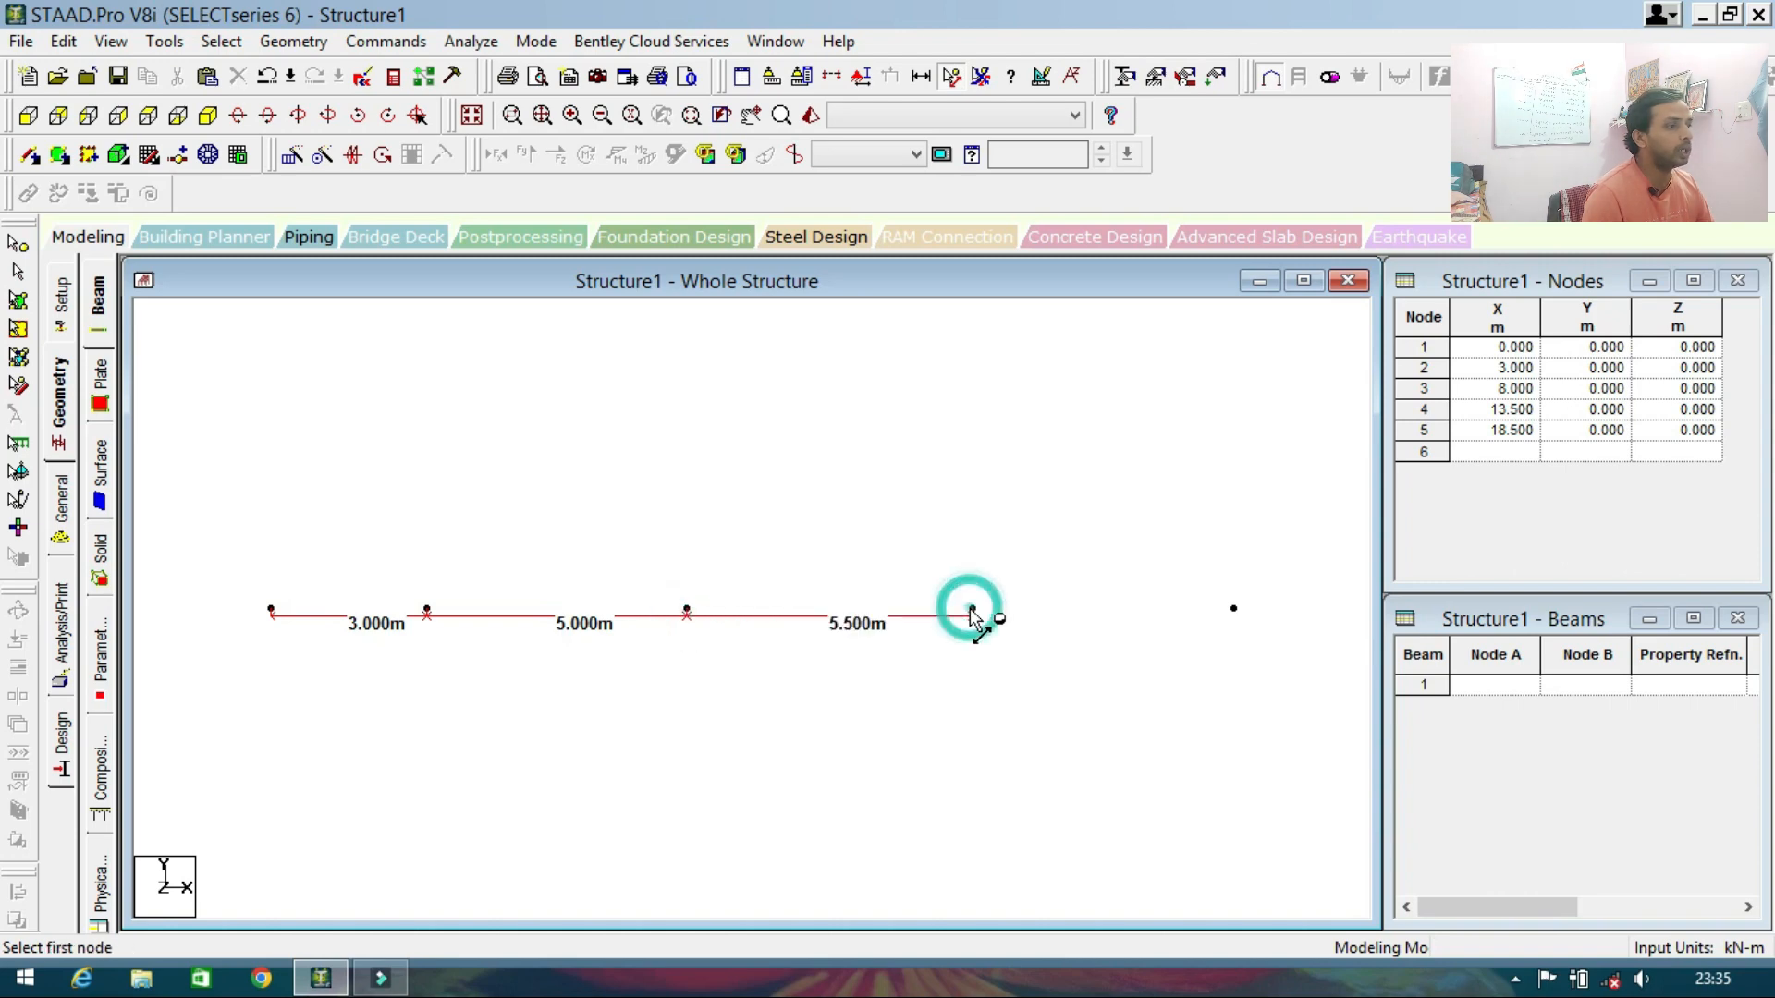
click(972, 610)
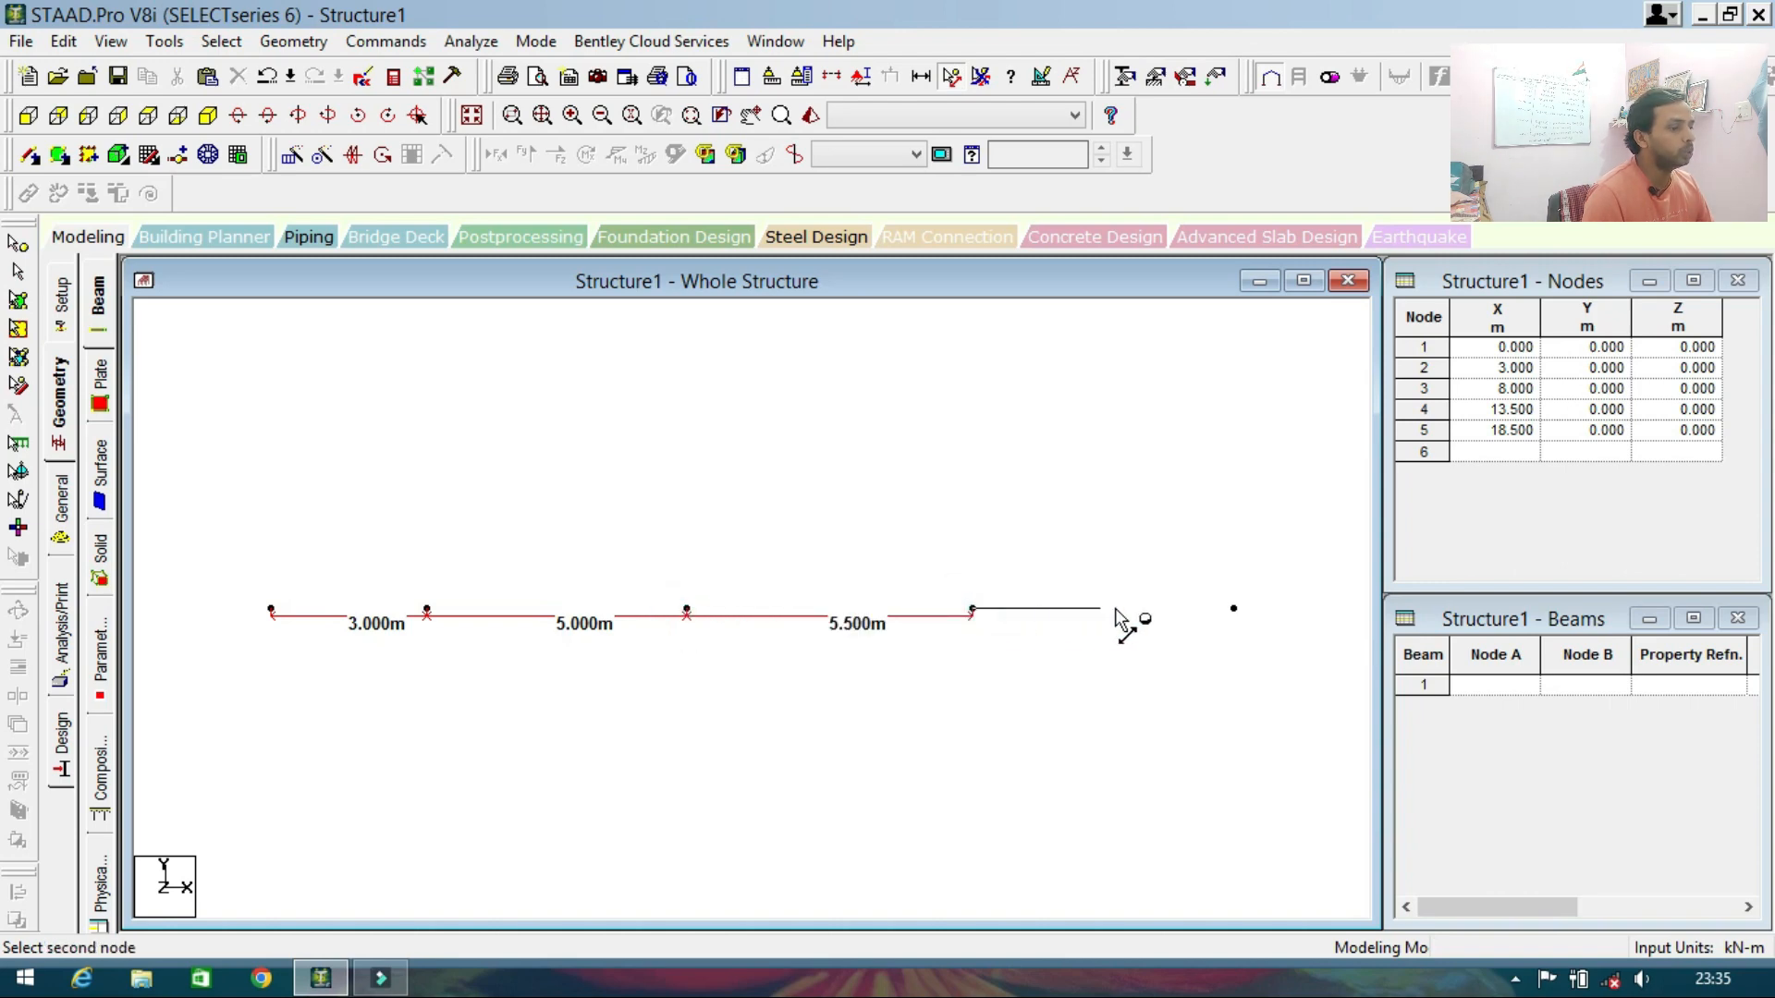
click(1233, 611)
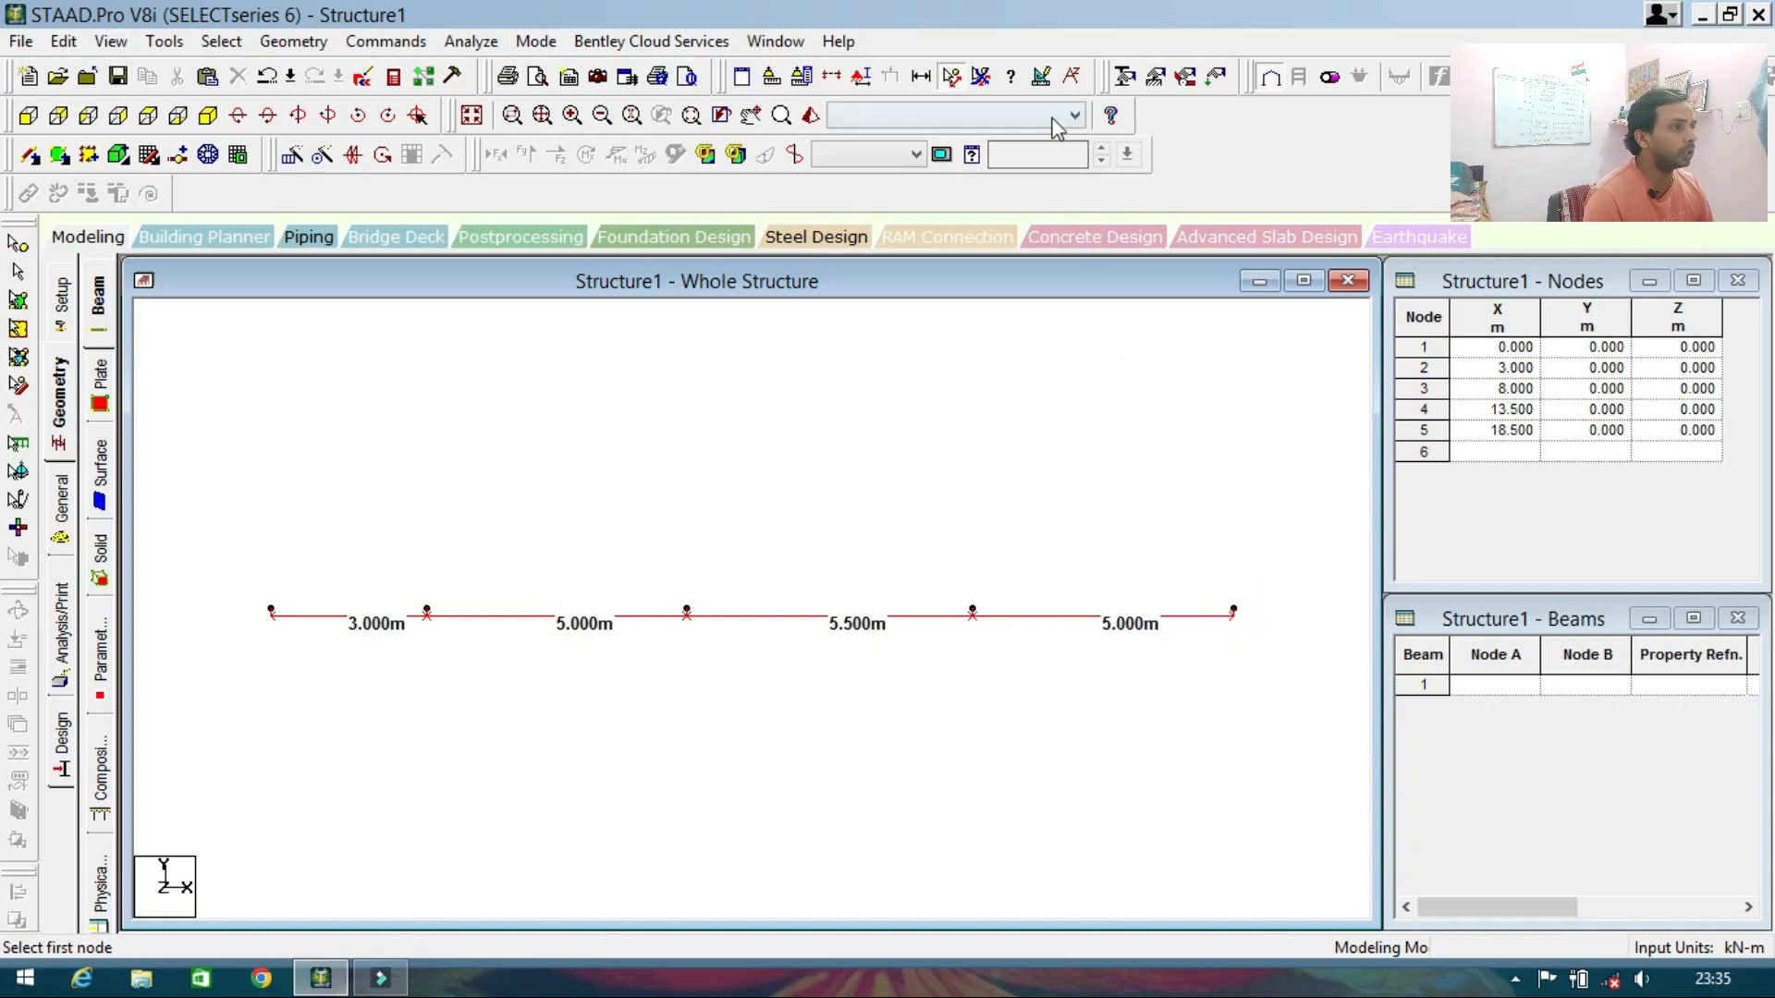
click(982, 82)
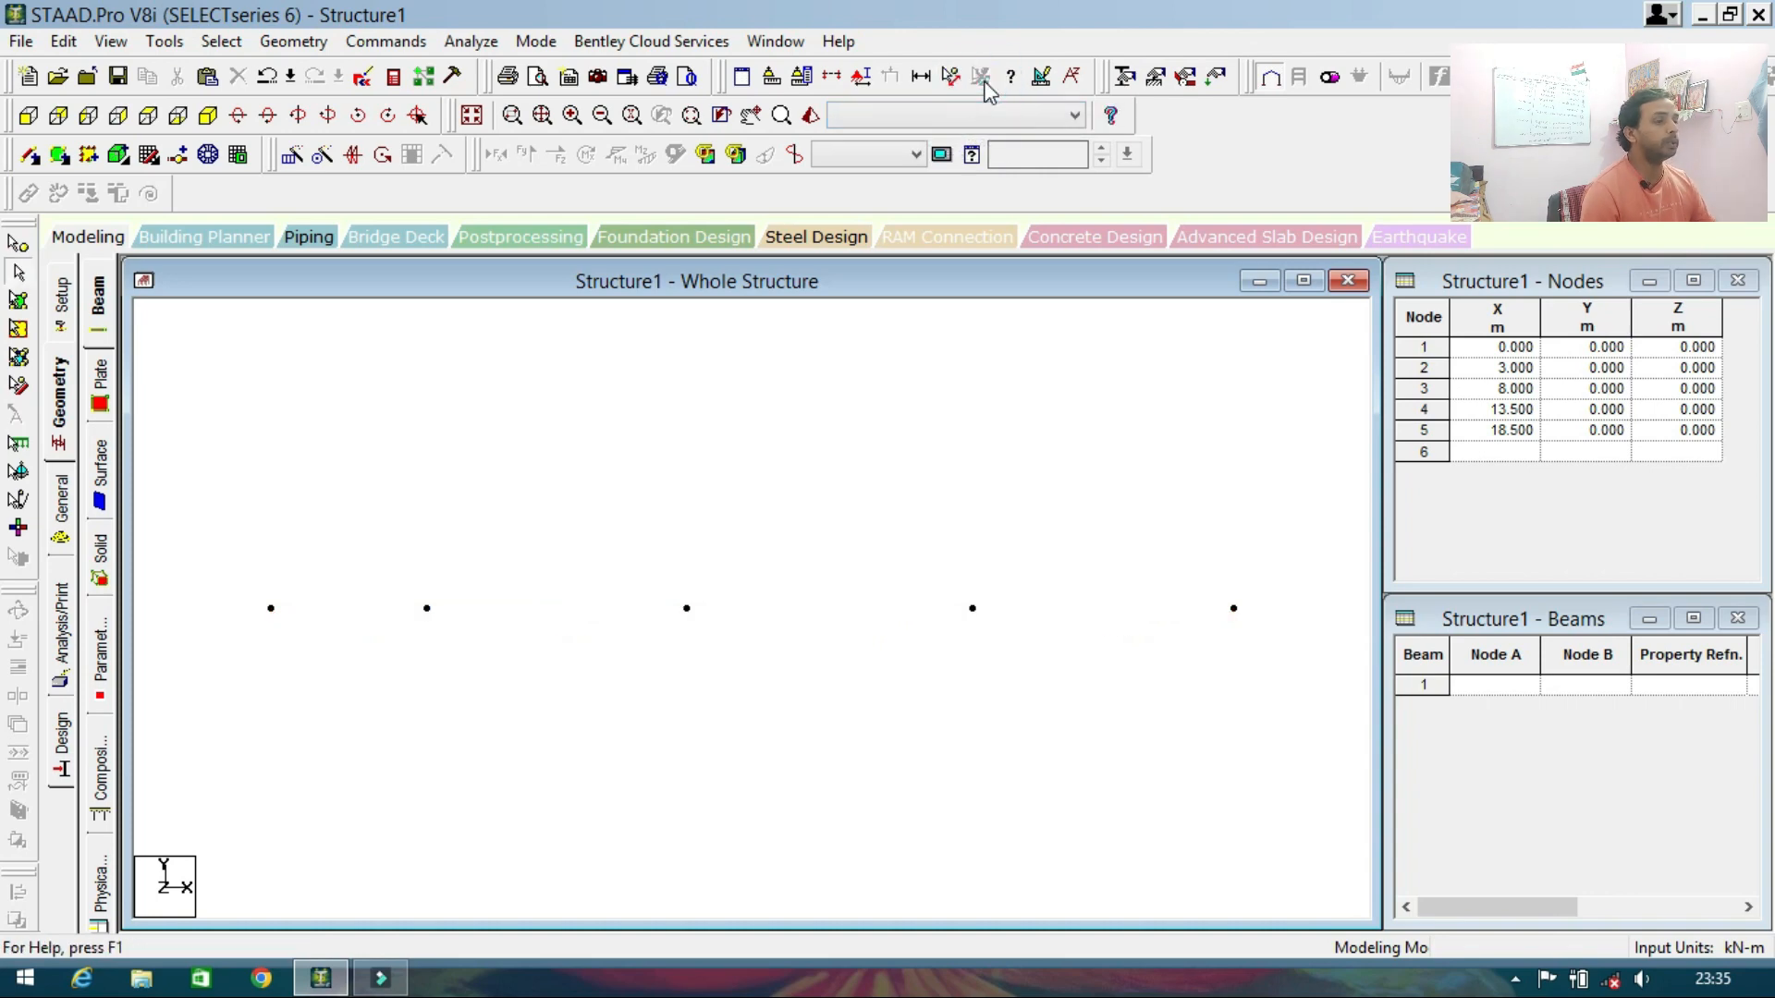
scroll(592, 600, up, 1)
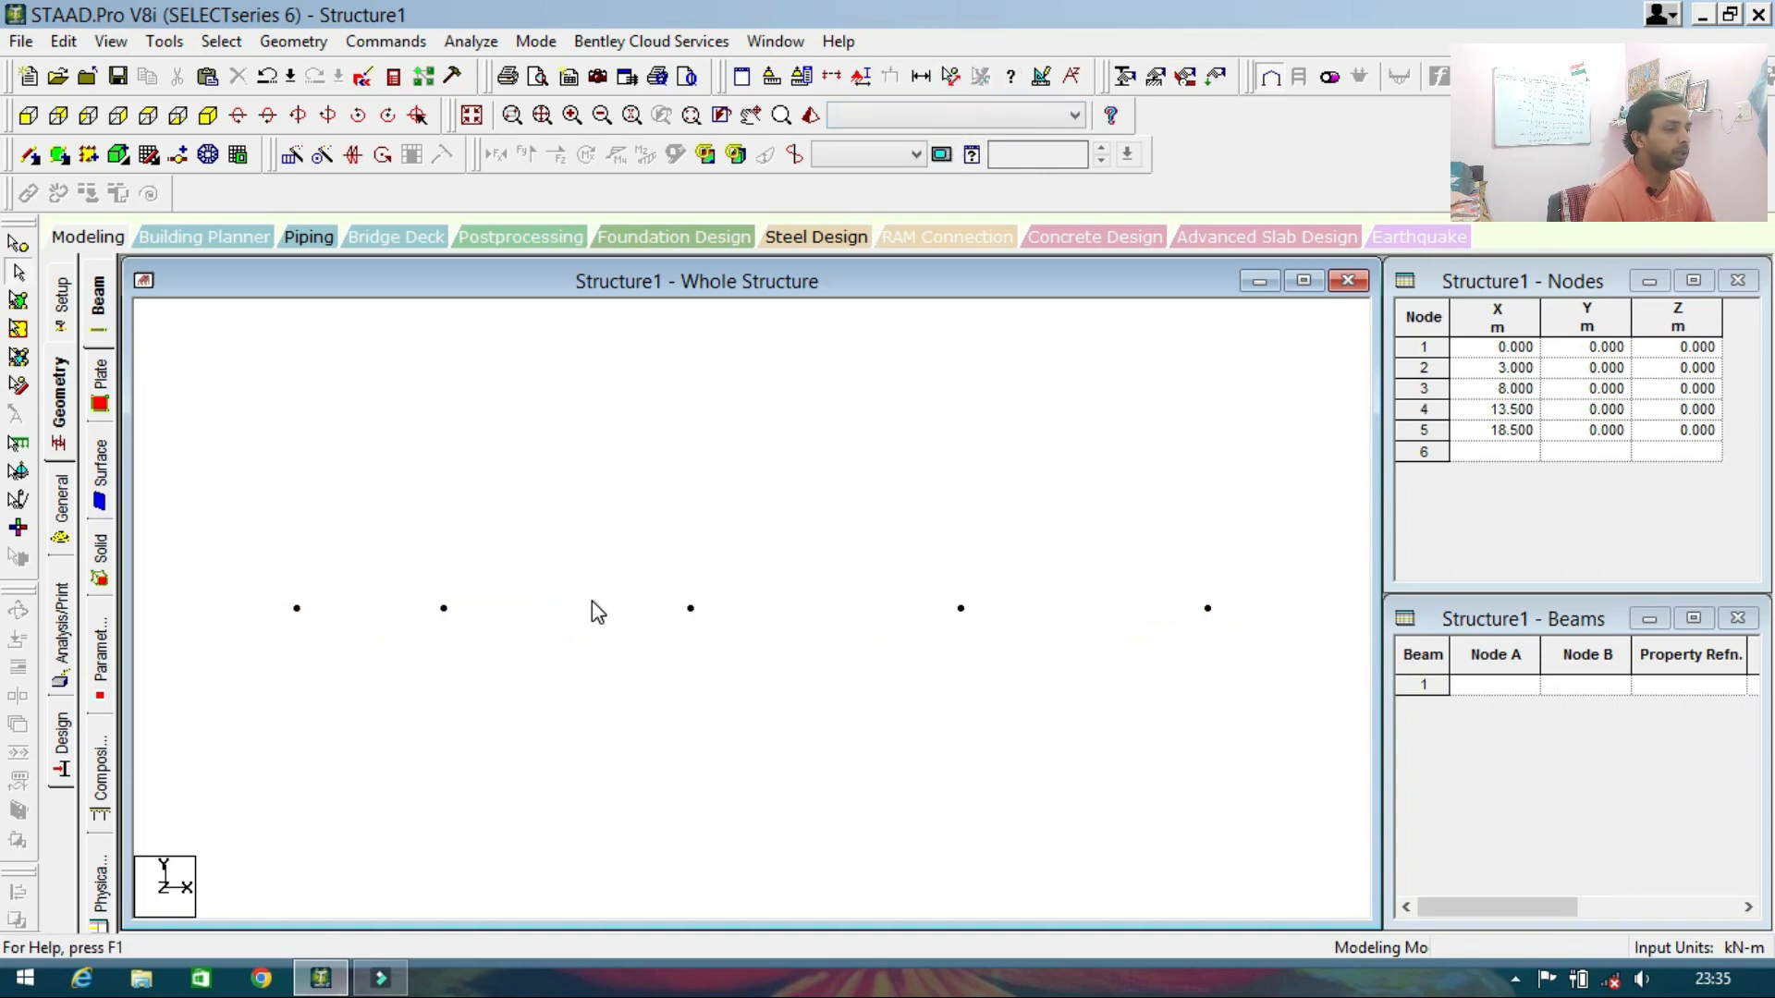
Copy all five nodes of the row and paste them 3 m up in the Y direction.
middle_drag(613, 542, 617, 653)
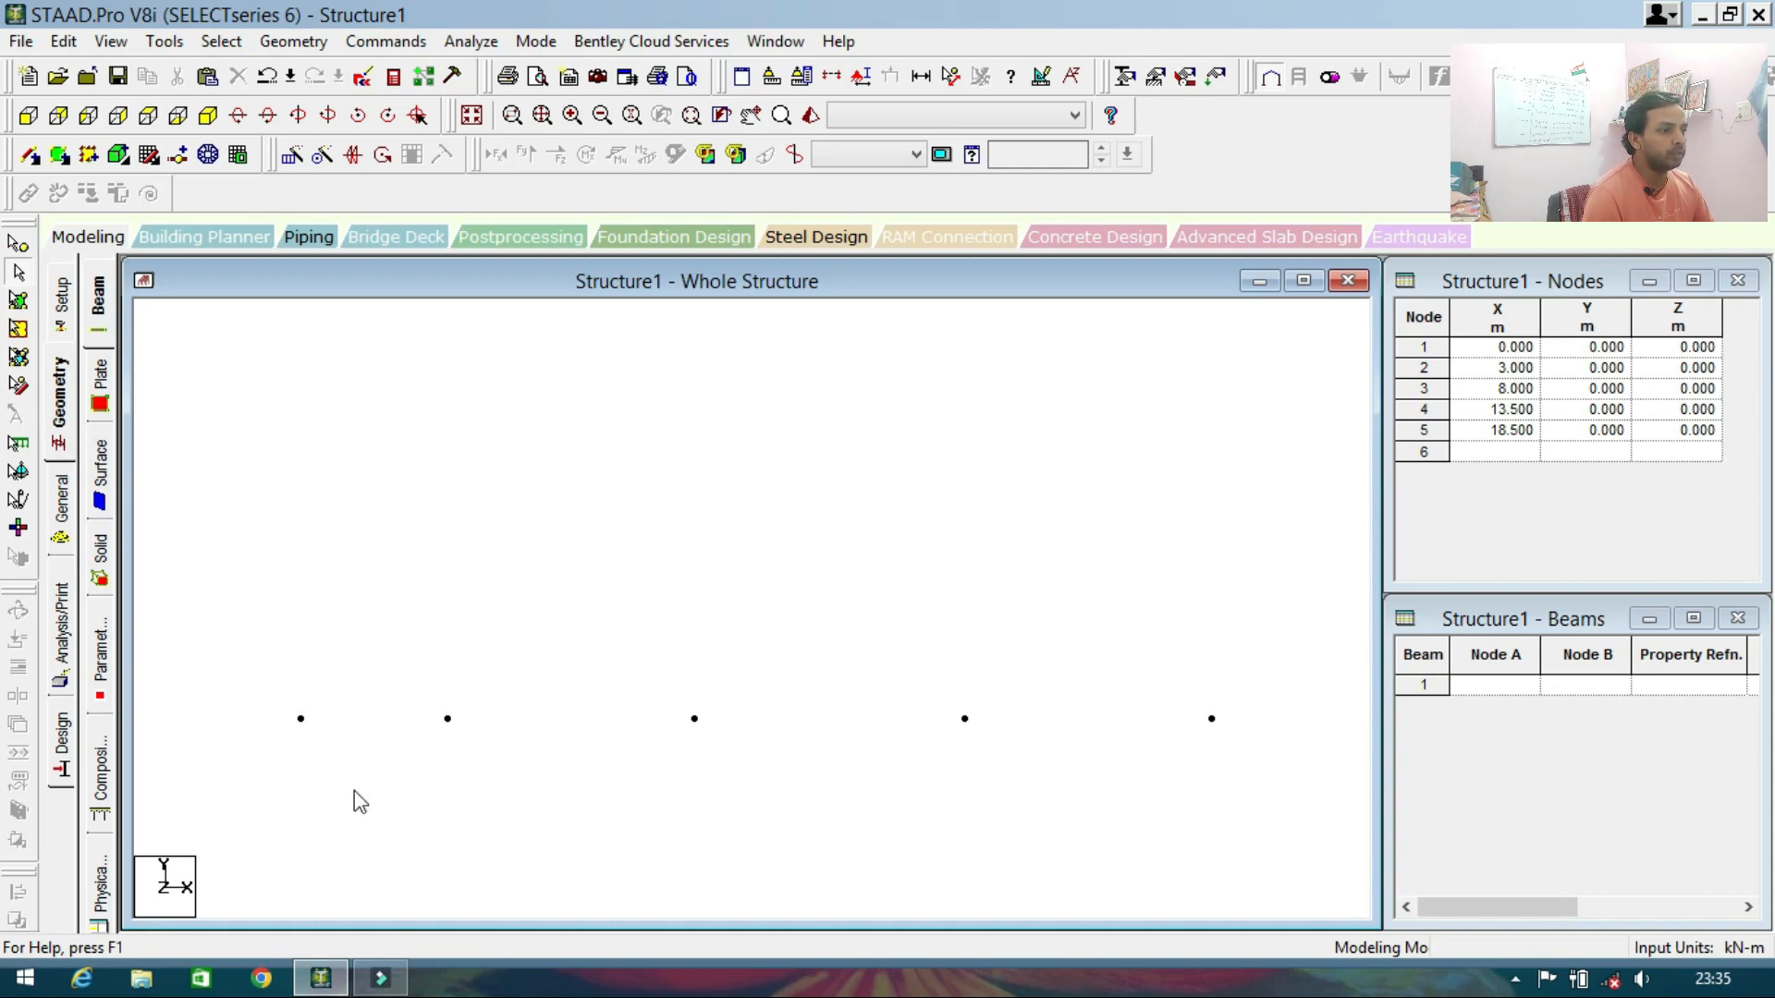
click(19, 243)
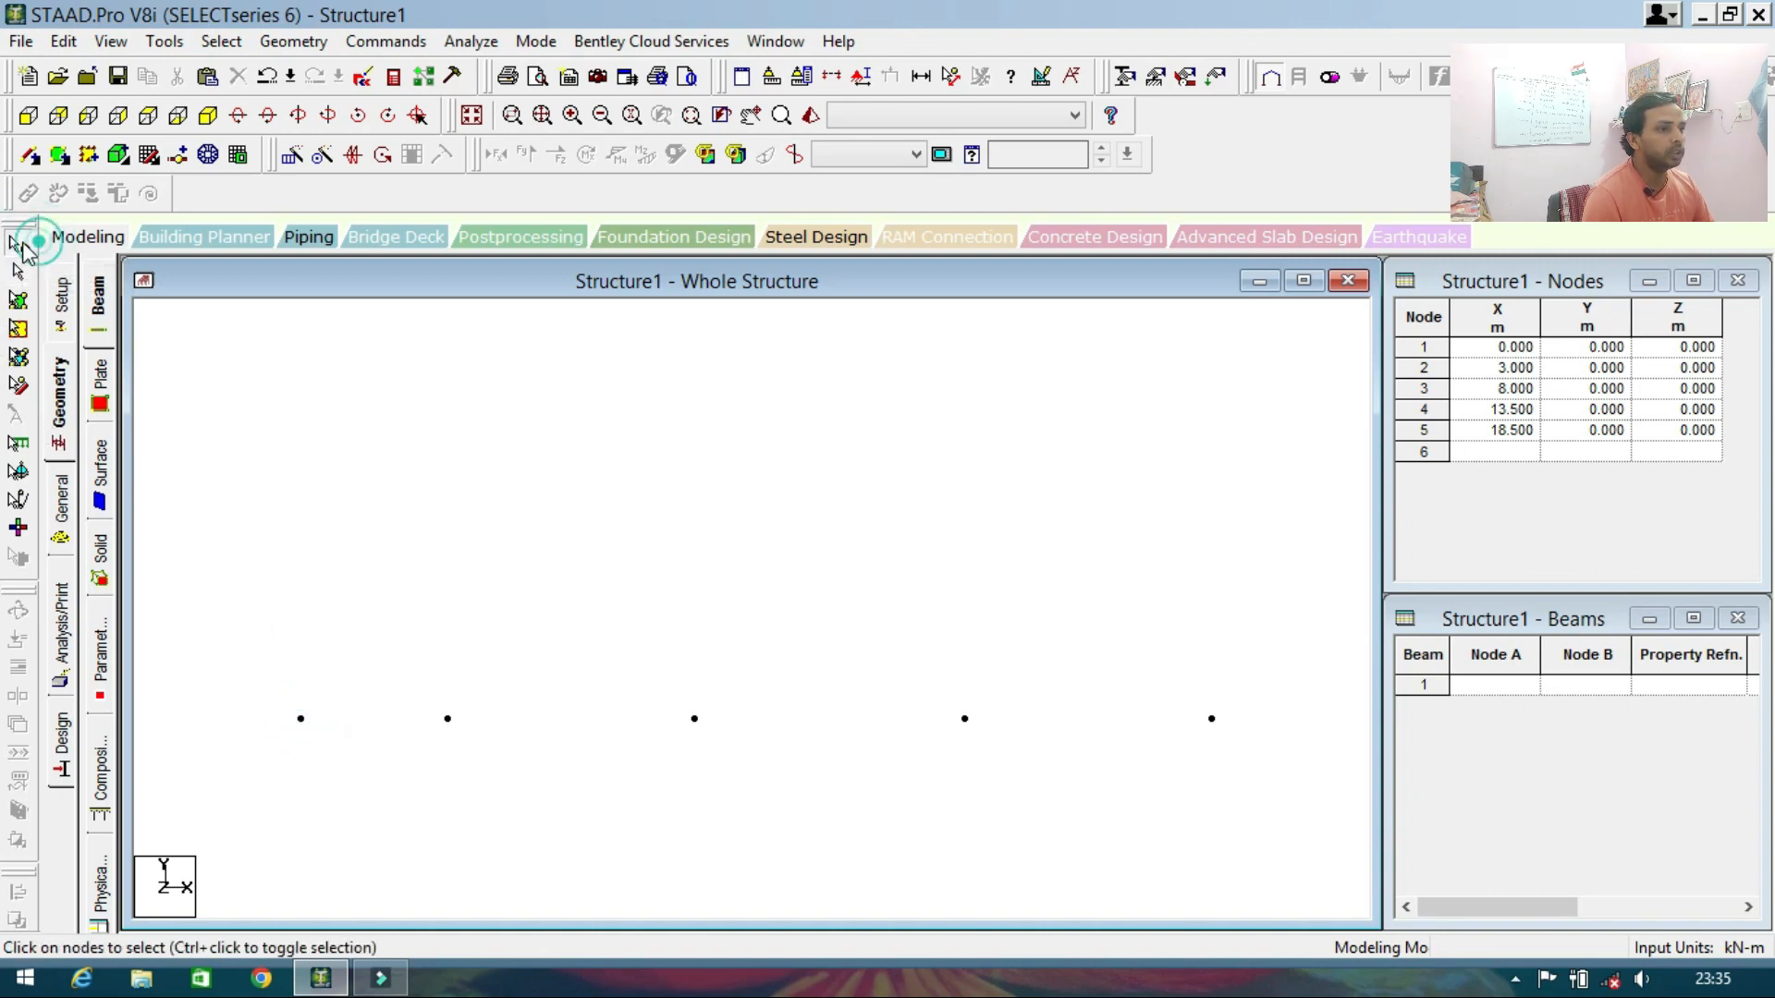
drag(243, 630, 1281, 778)
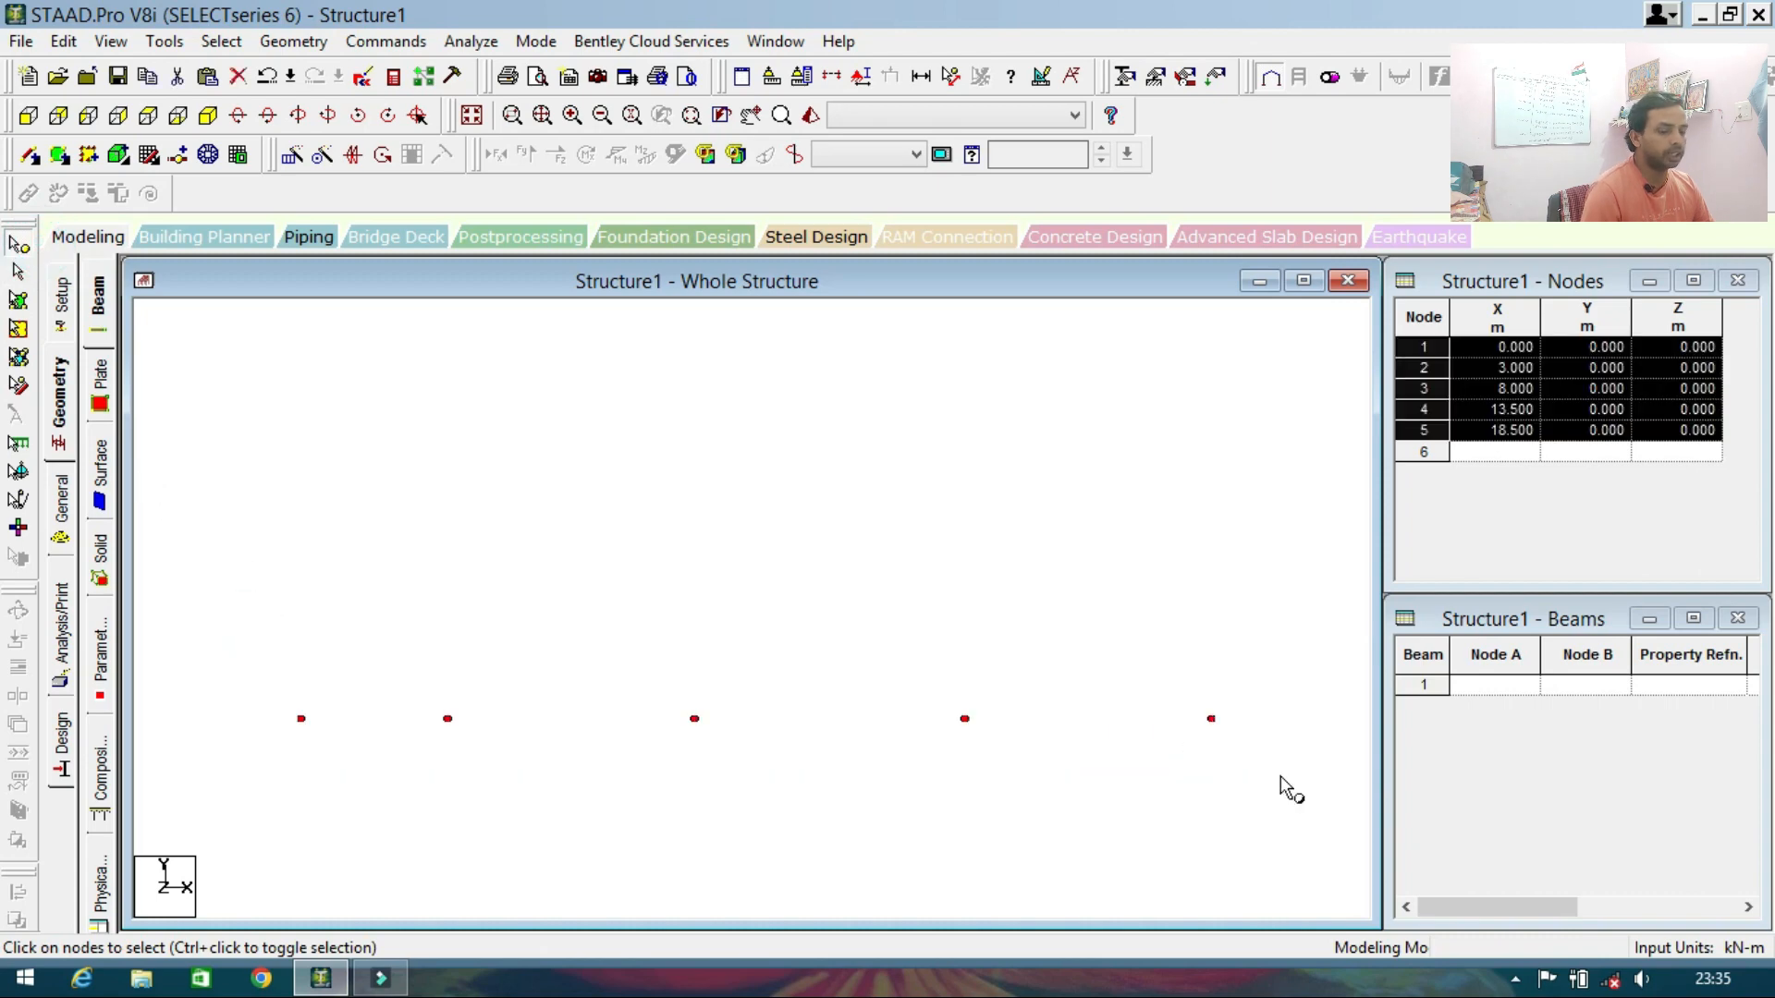
key(ctrl+v)
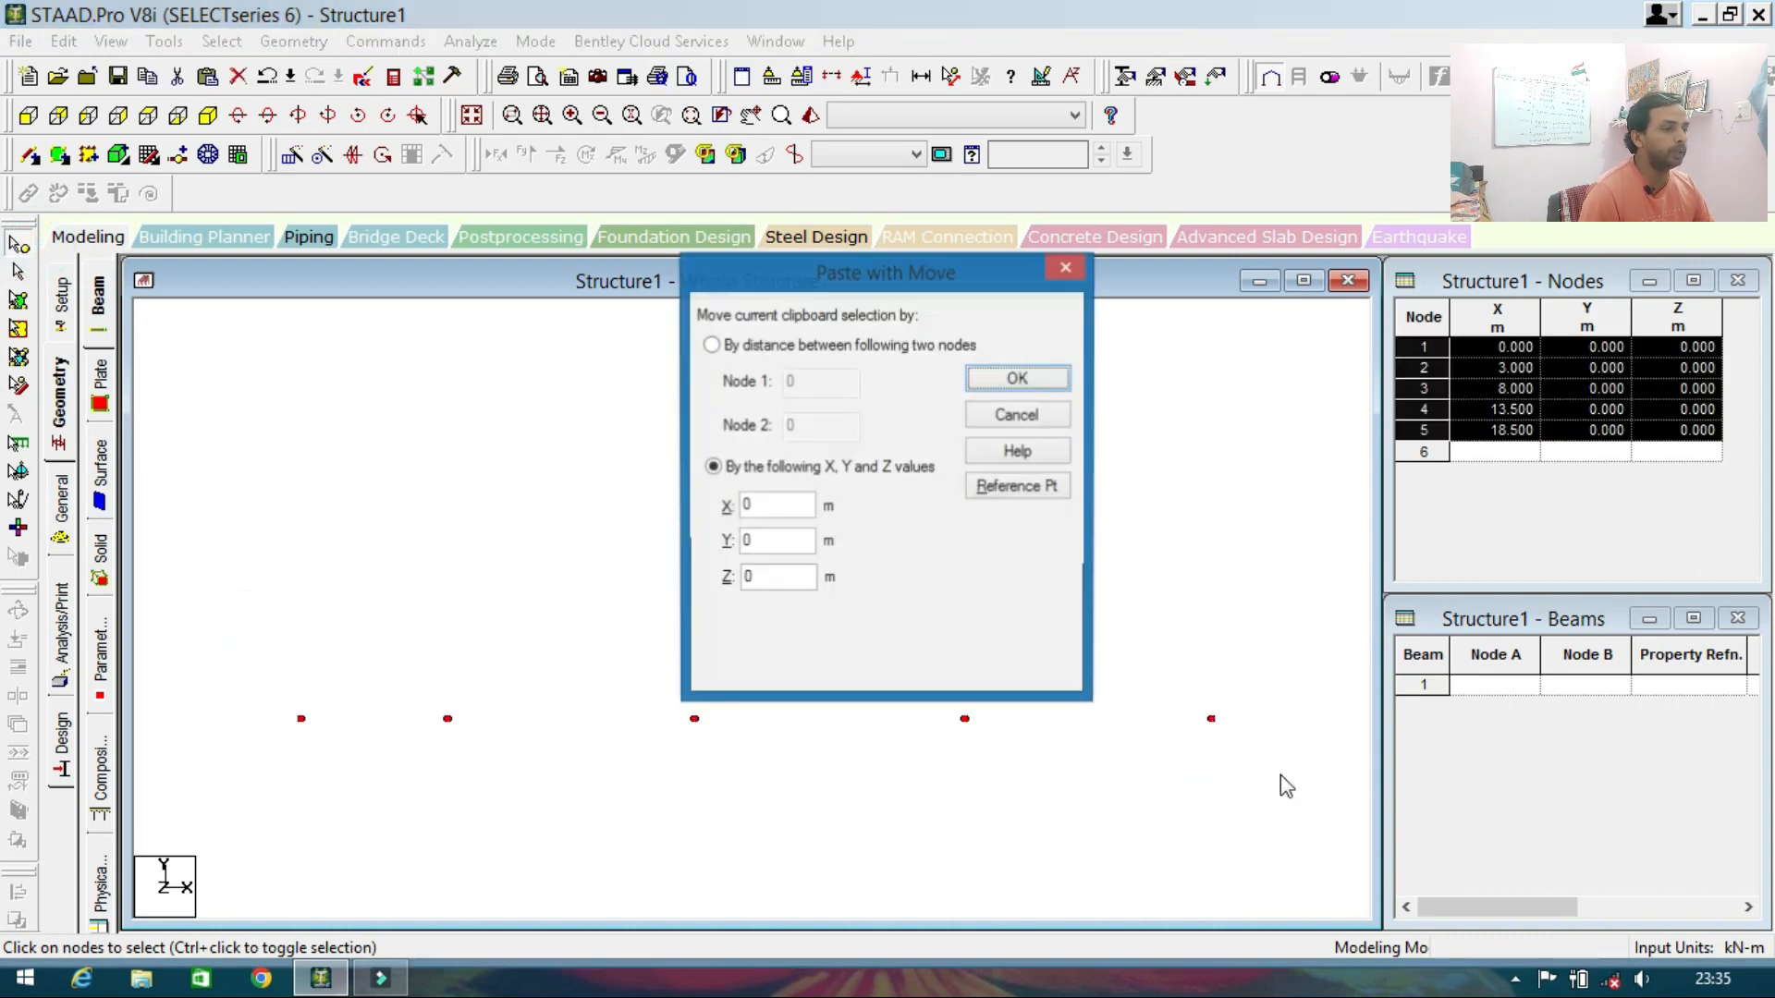
double_click(768, 539)
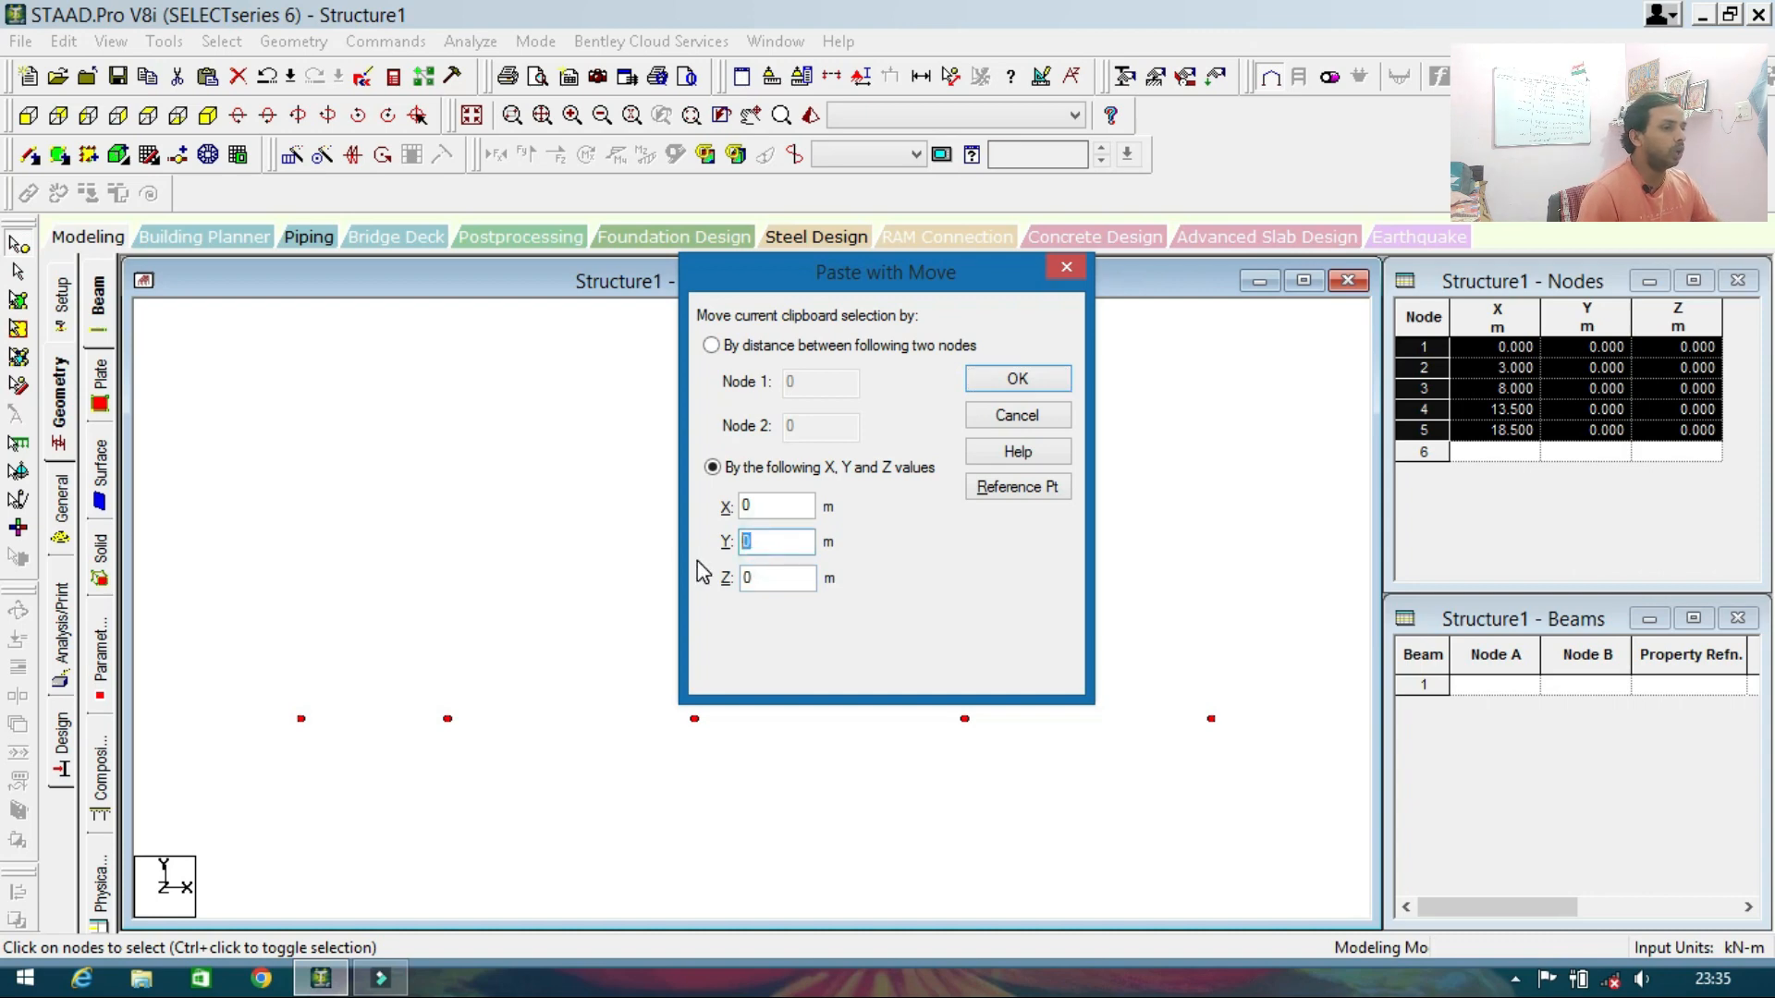
text(3)
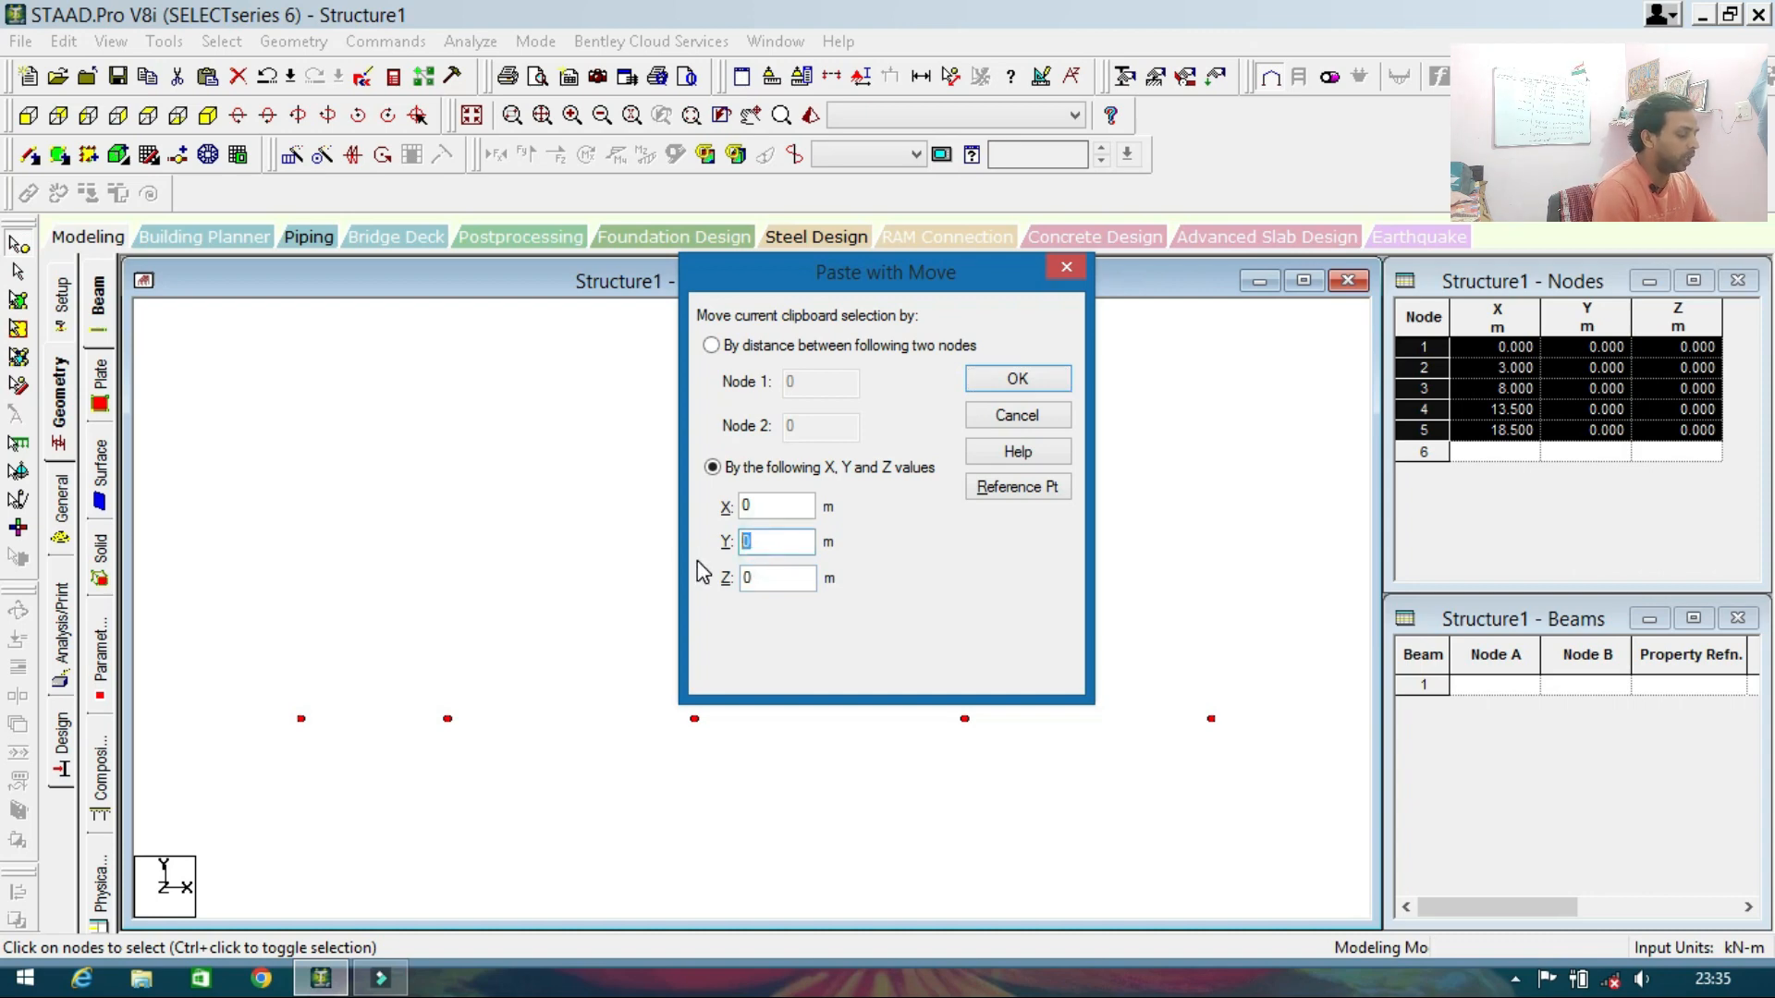
click(1014, 390)
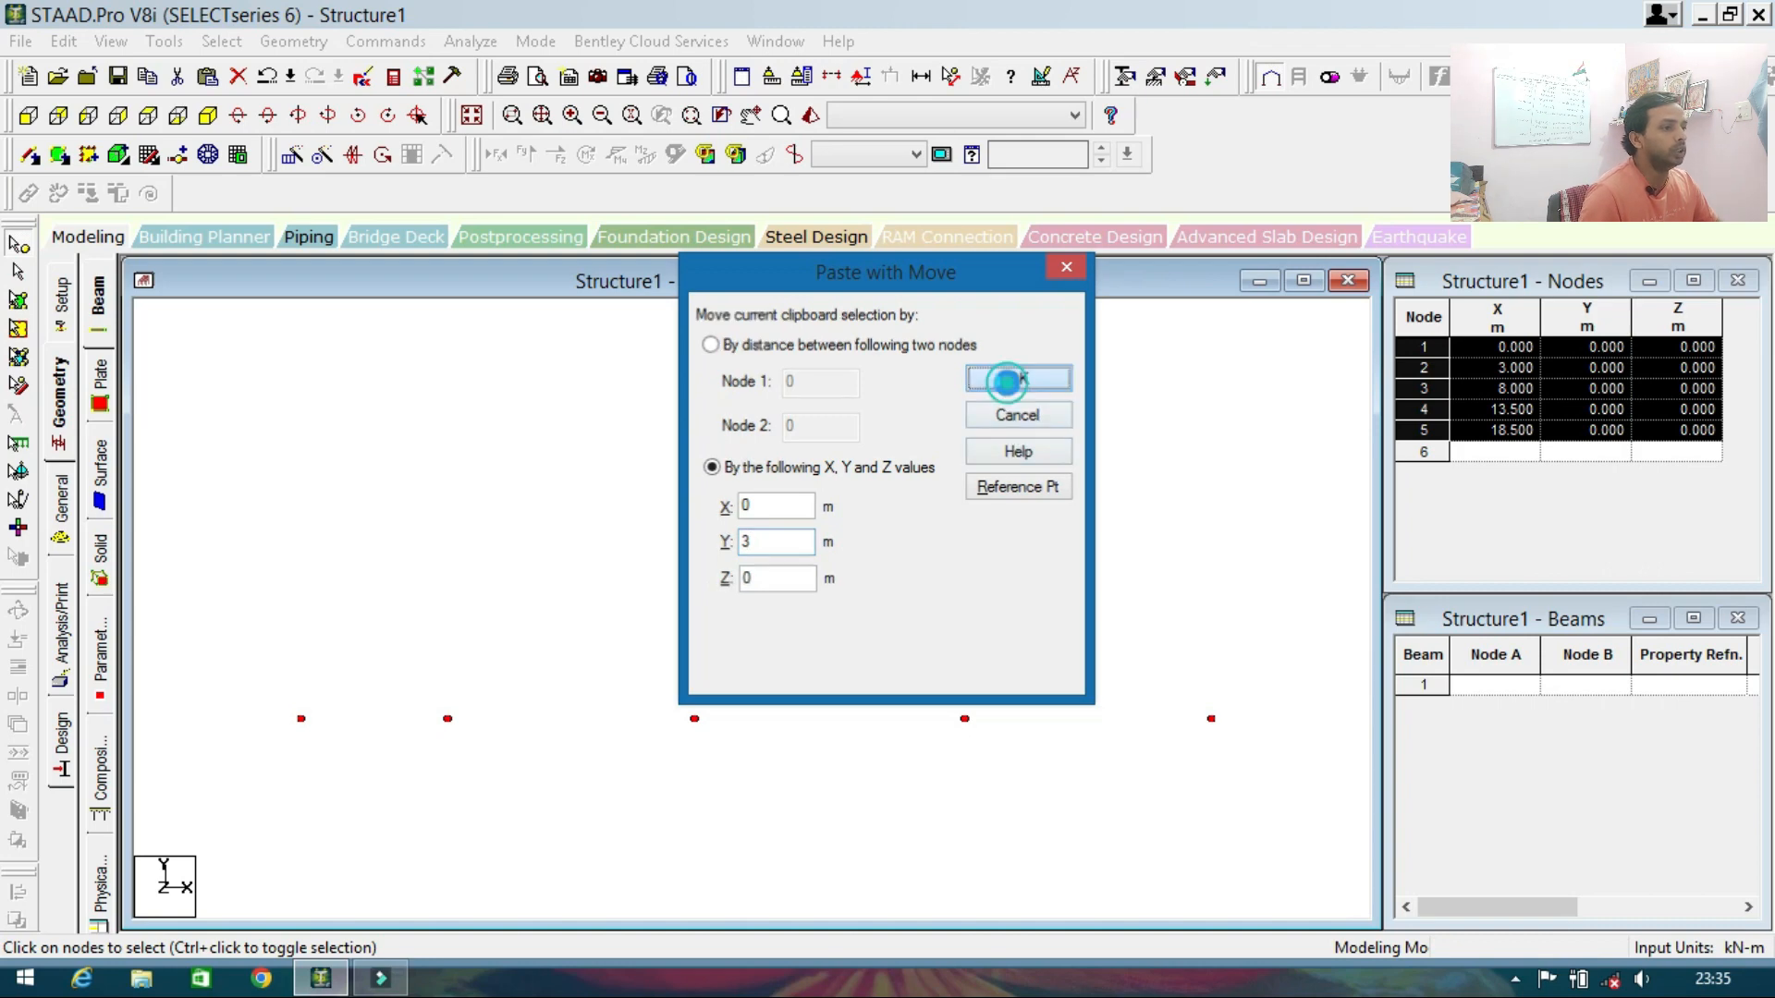
key(Escape)
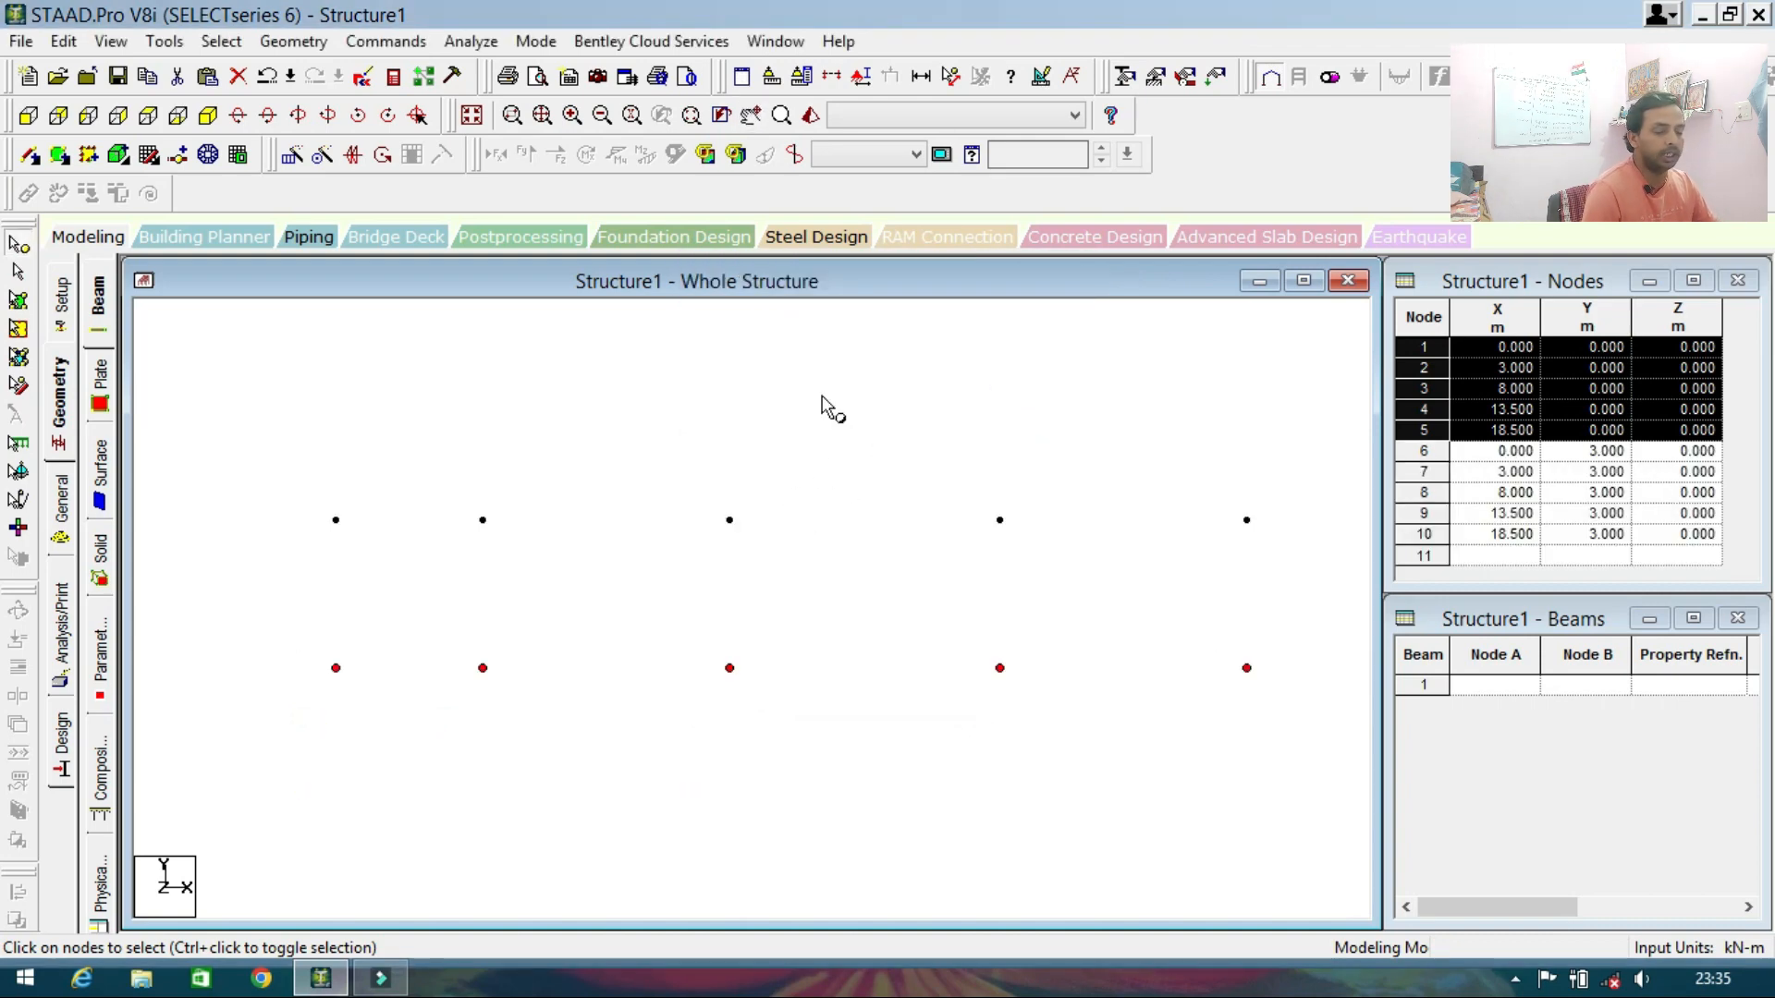
Add beams along the whole upper row of nodes and columns down to the base nodes at both ends and the middle.
click(30, 154)
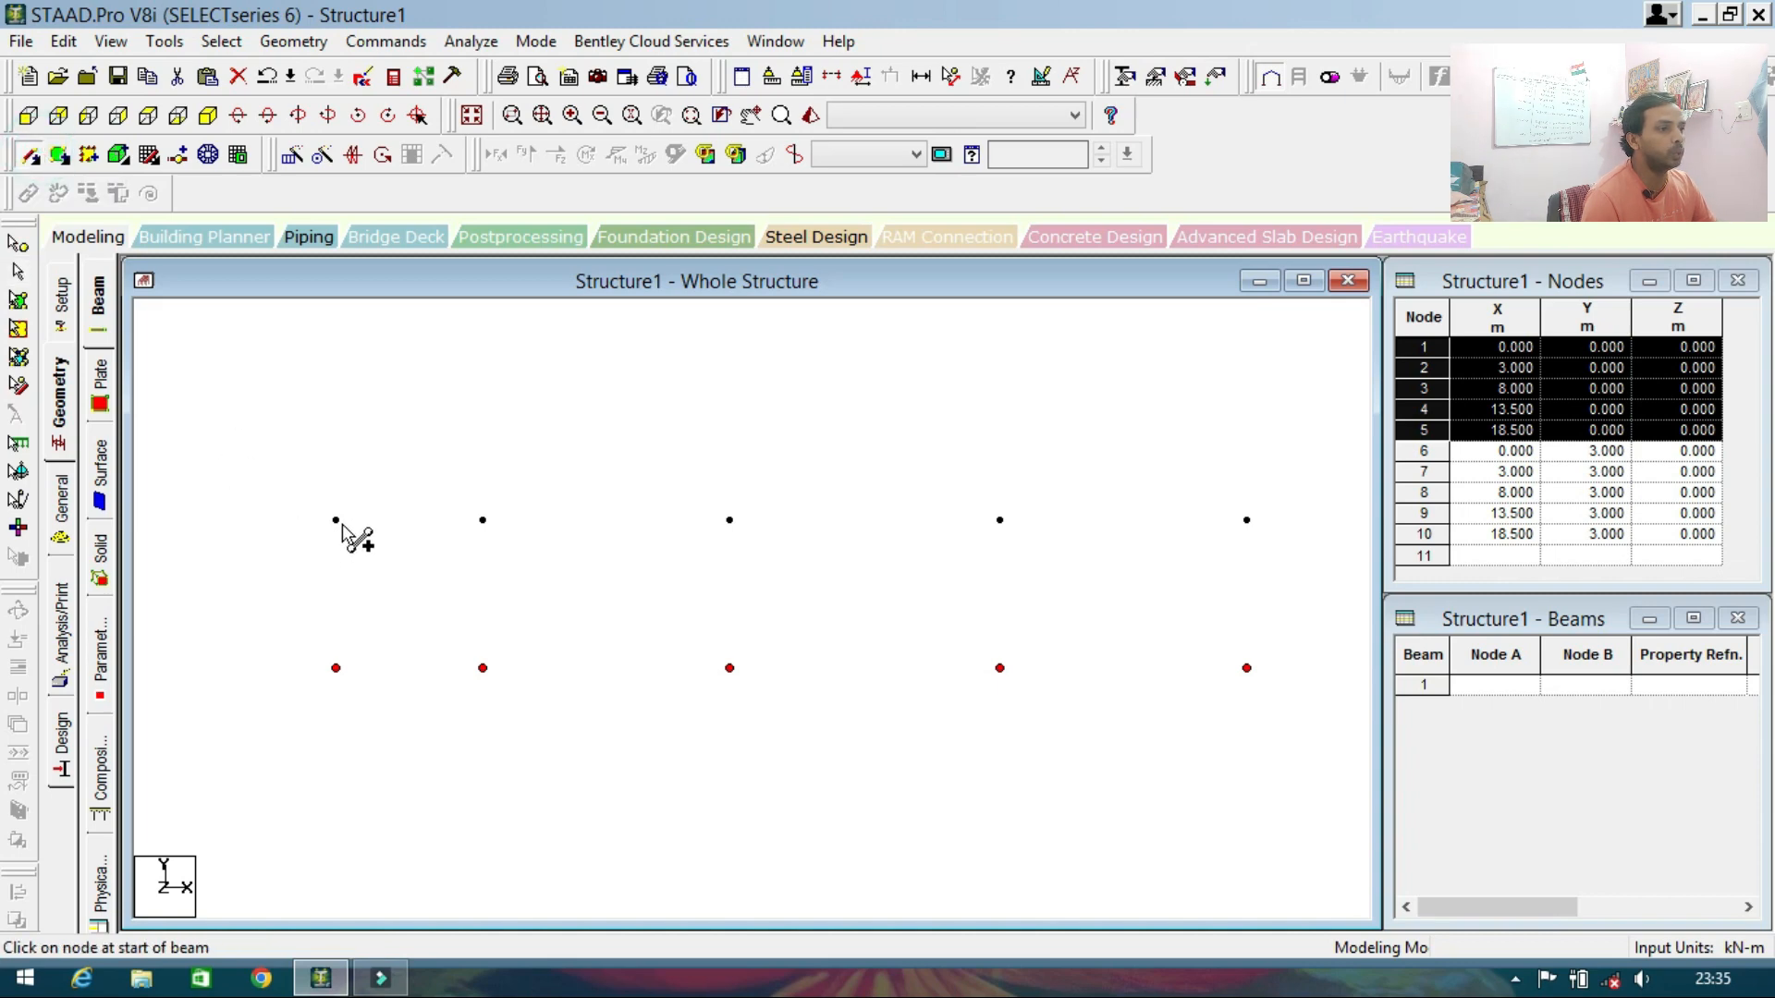
mouse_move(340, 523)
mouse_down()
mouse_move(1287, 535)
mouse_move(1247, 520)
mouse_up()
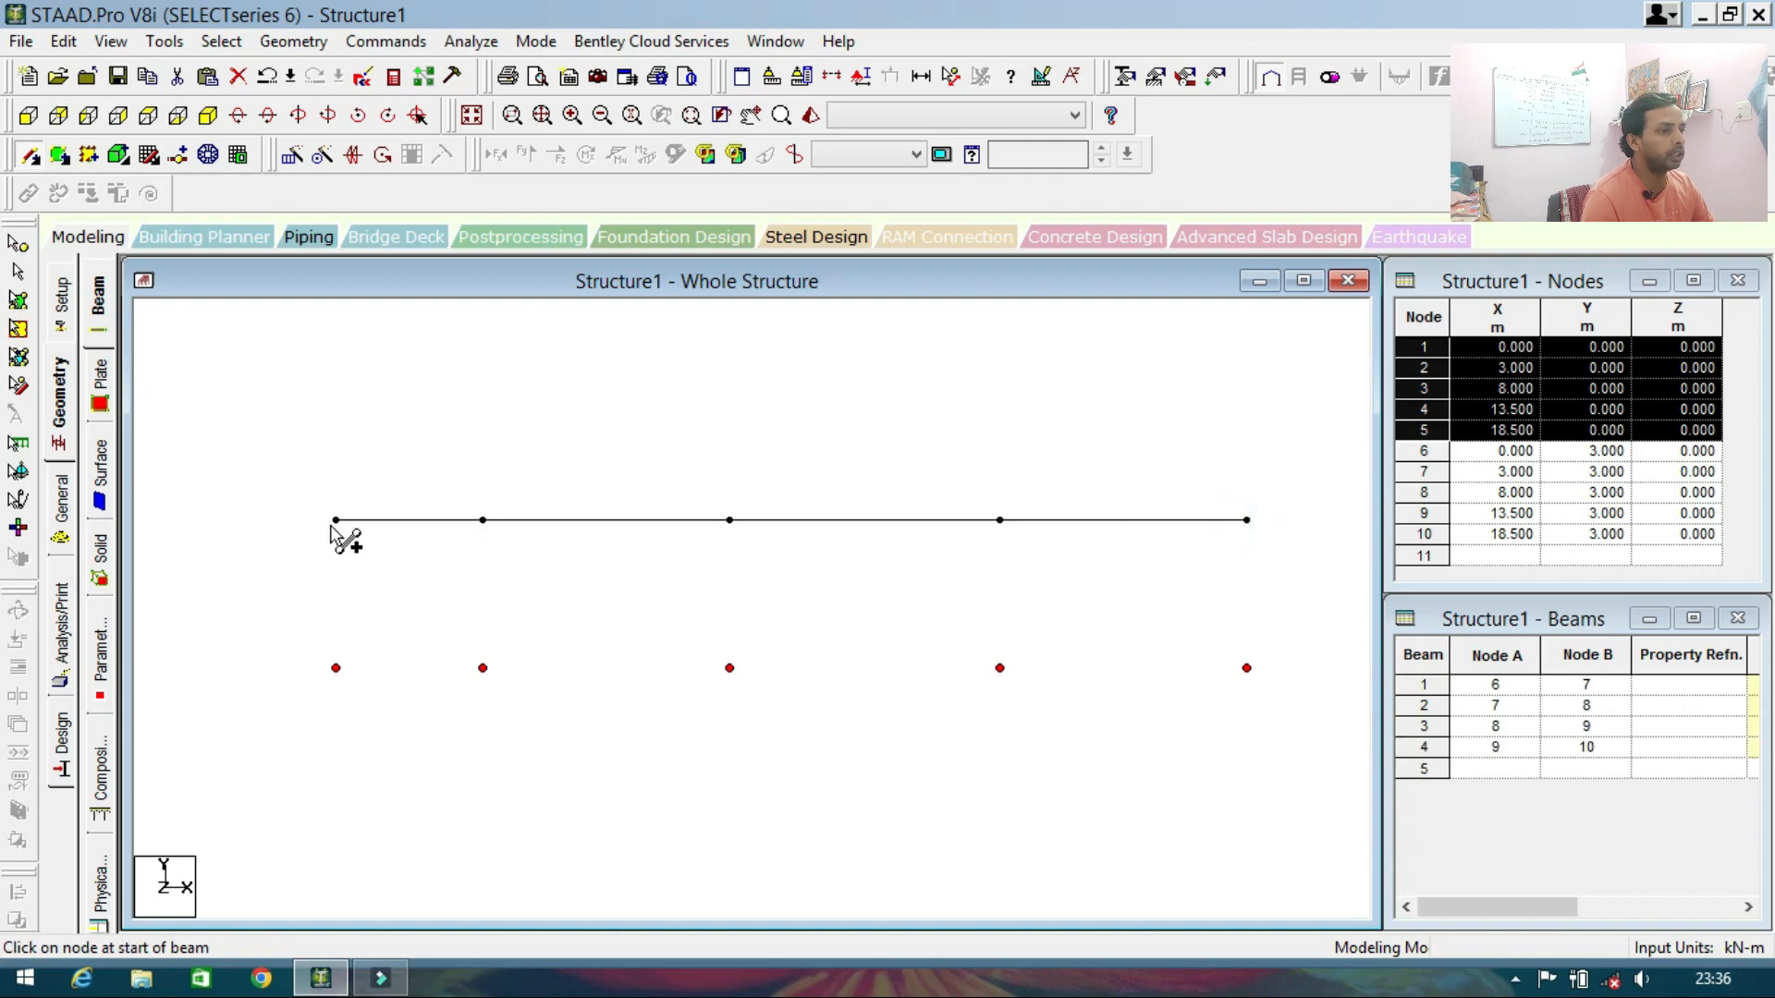
drag(333, 524, 336, 668)
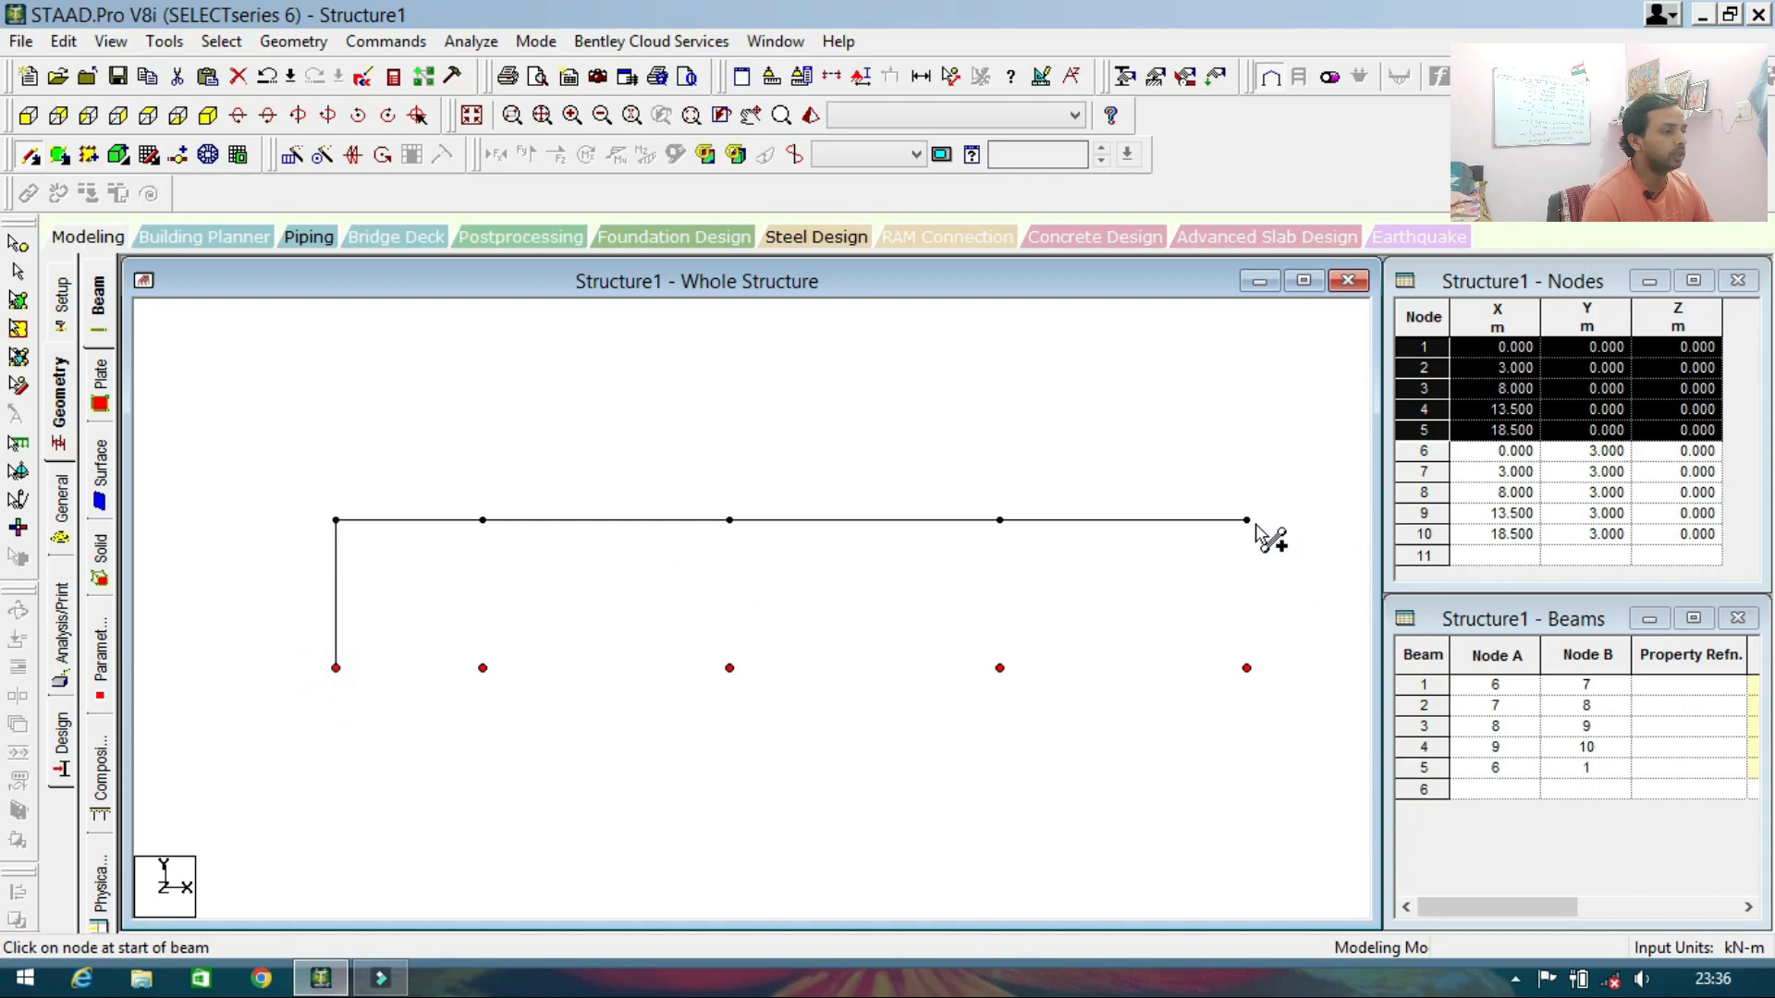
drag(1246, 519, 1247, 667)
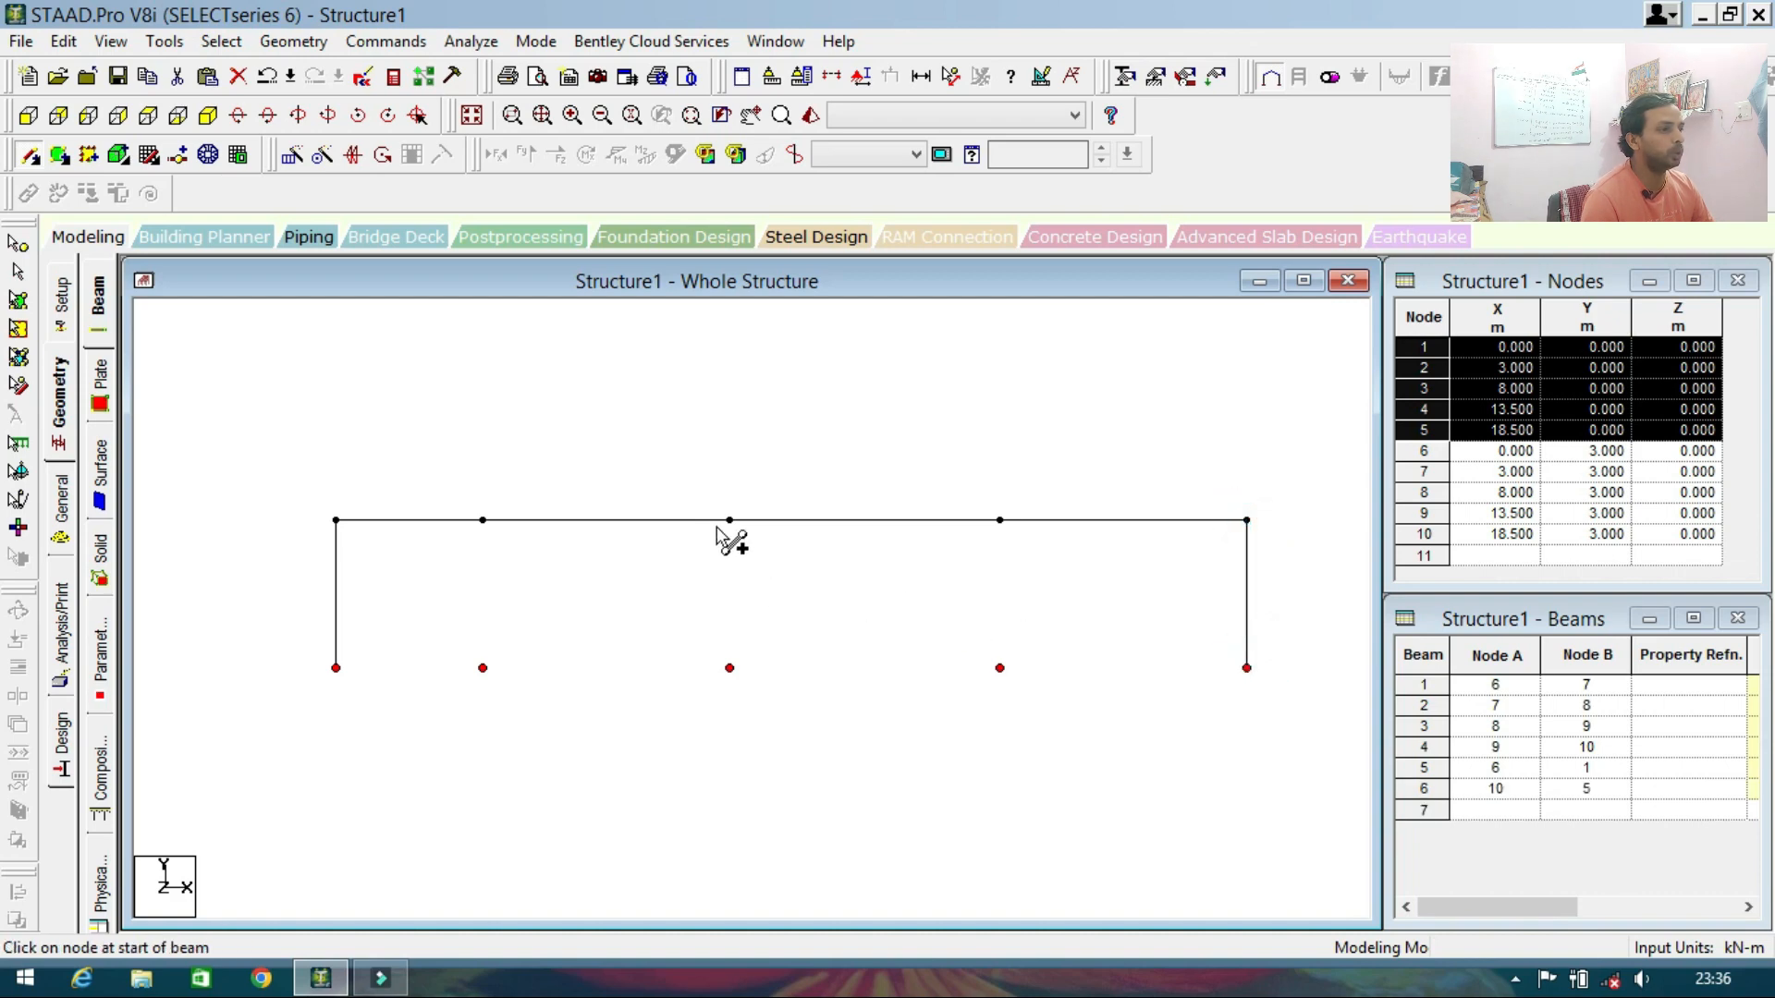
drag(730, 520, 729, 668)
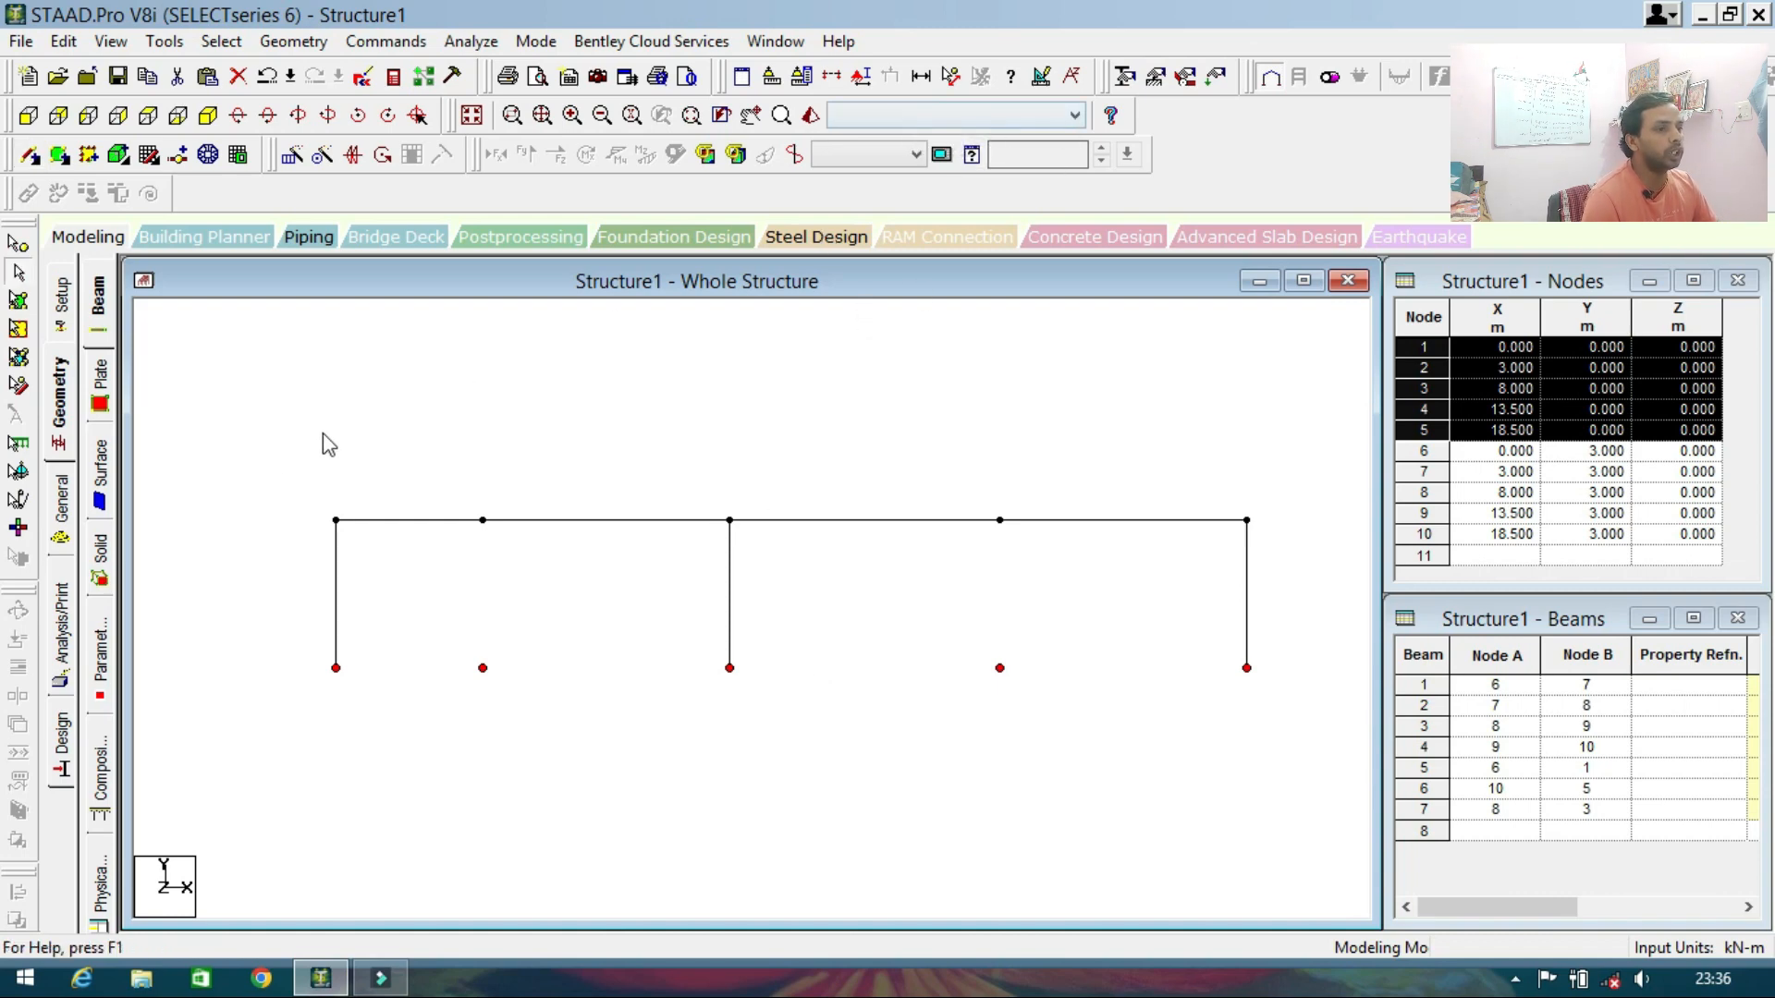
Open the general property page, accept the auto save and save the modified structure.
click(62, 500)
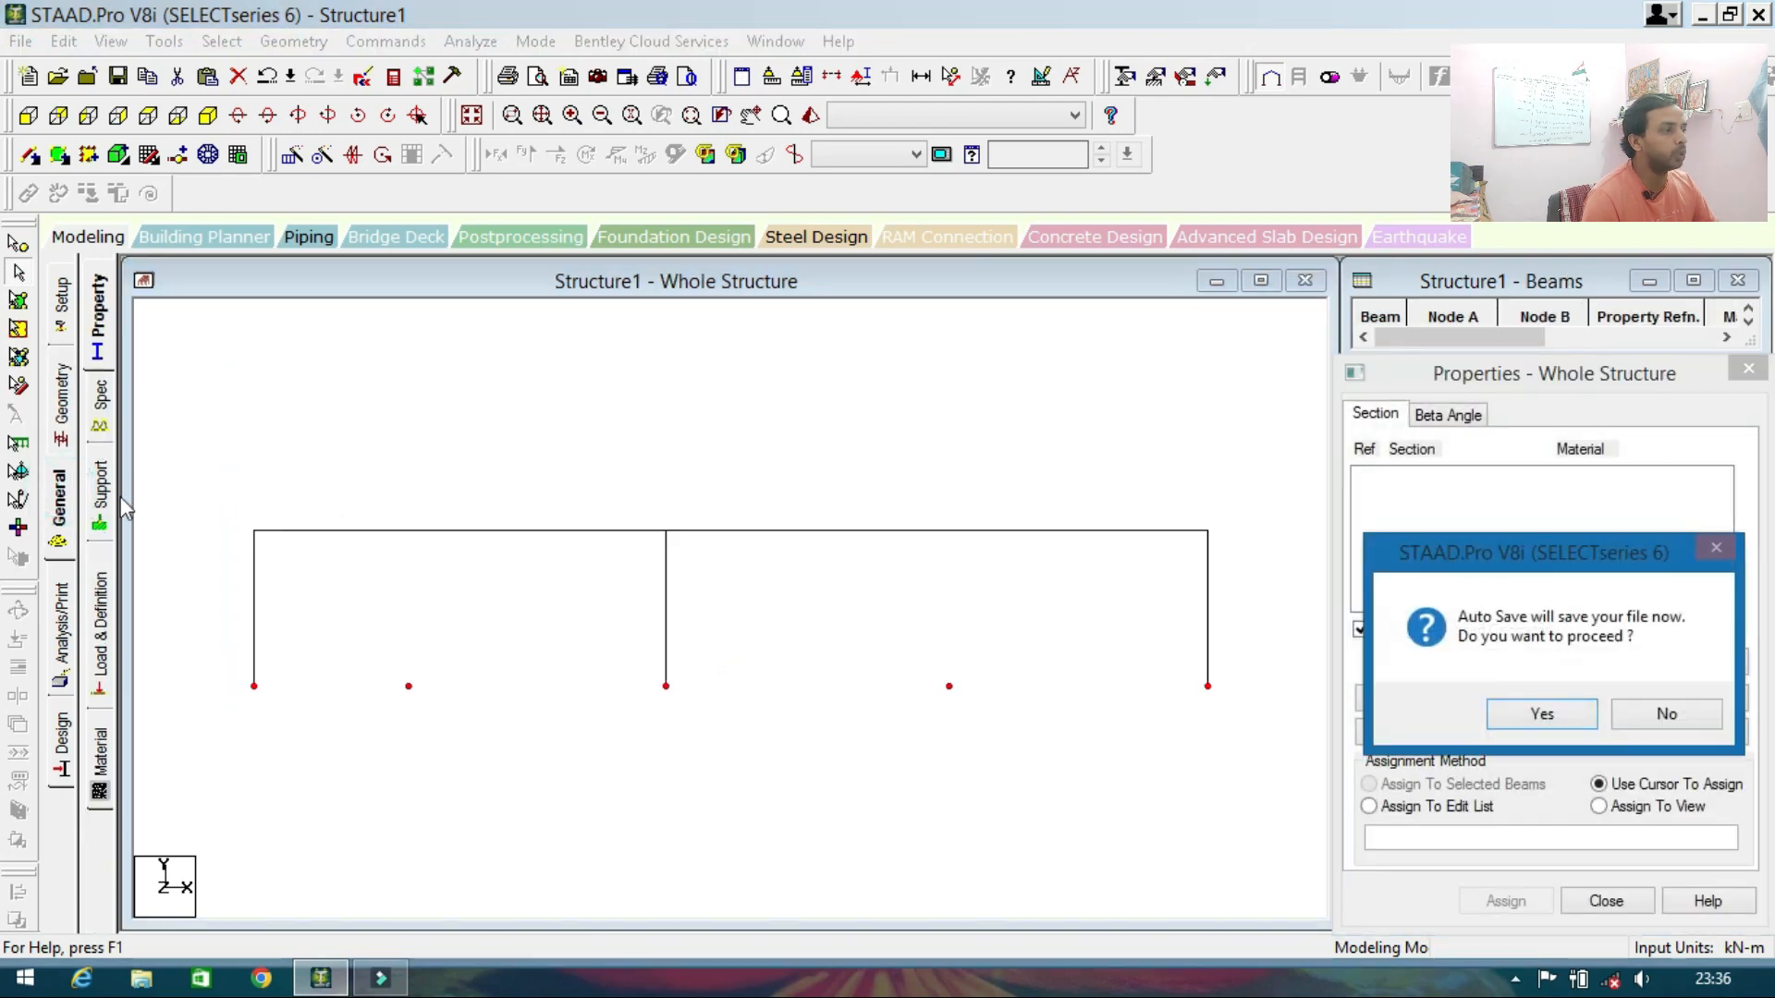
click(1562, 712)
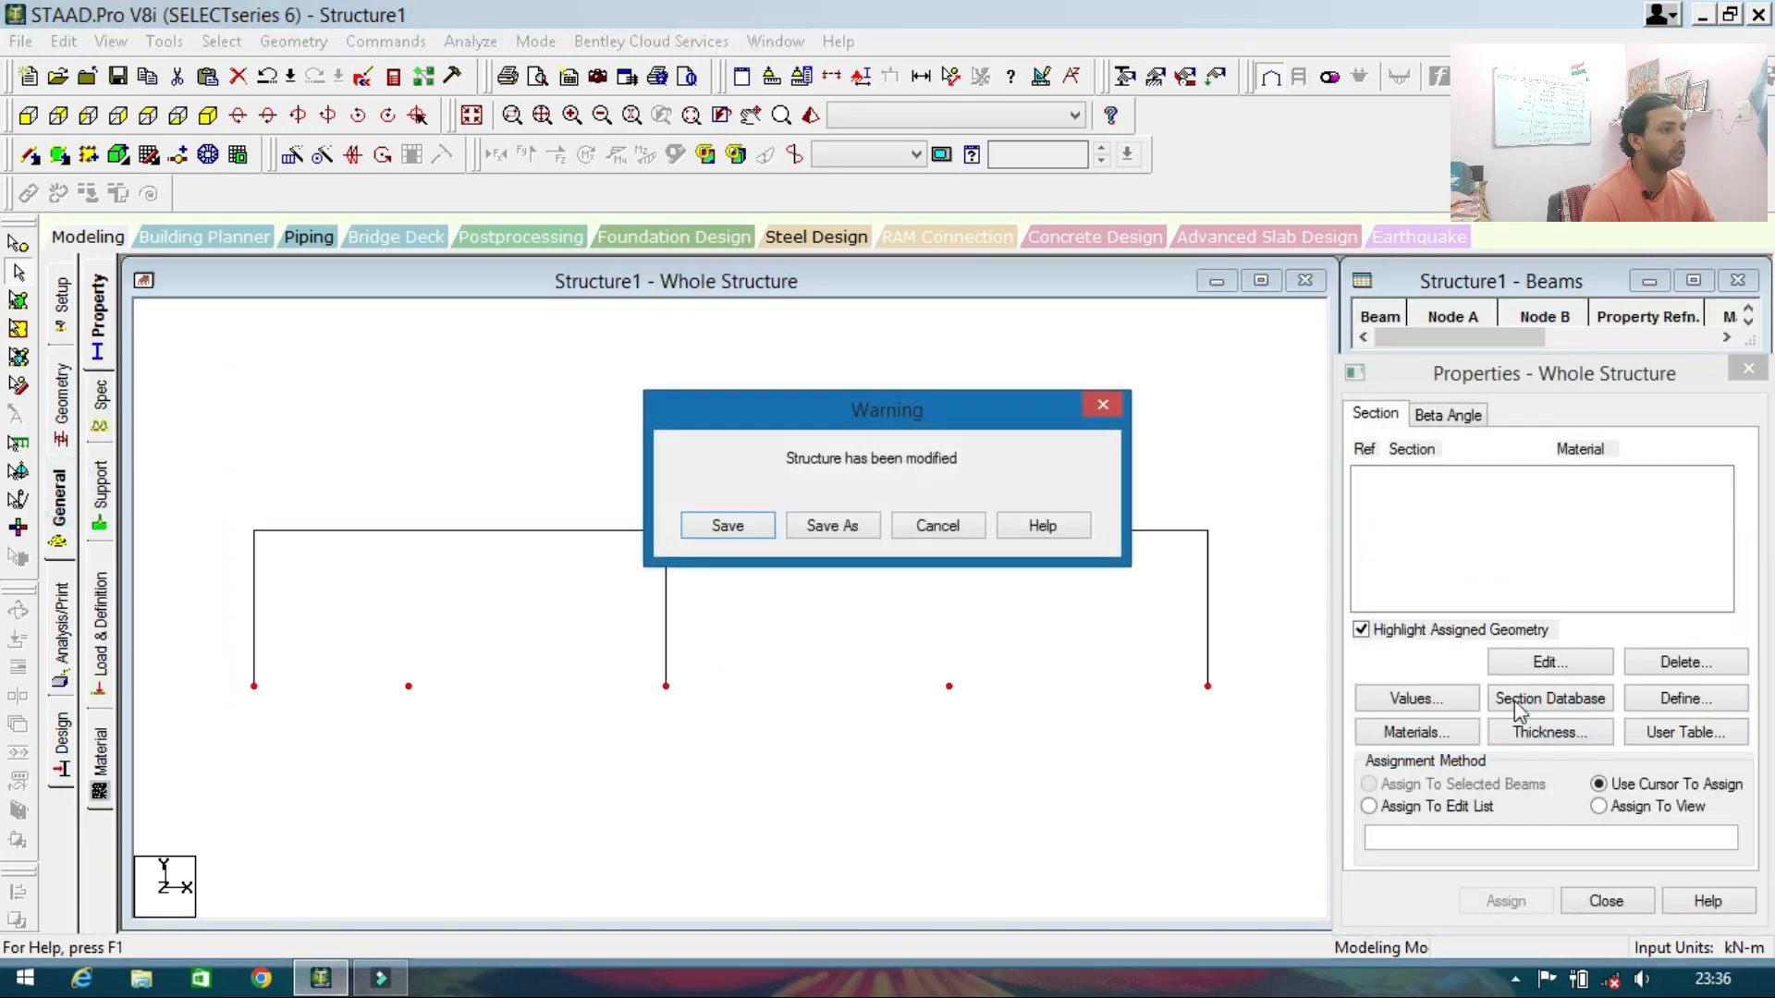
click(730, 525)
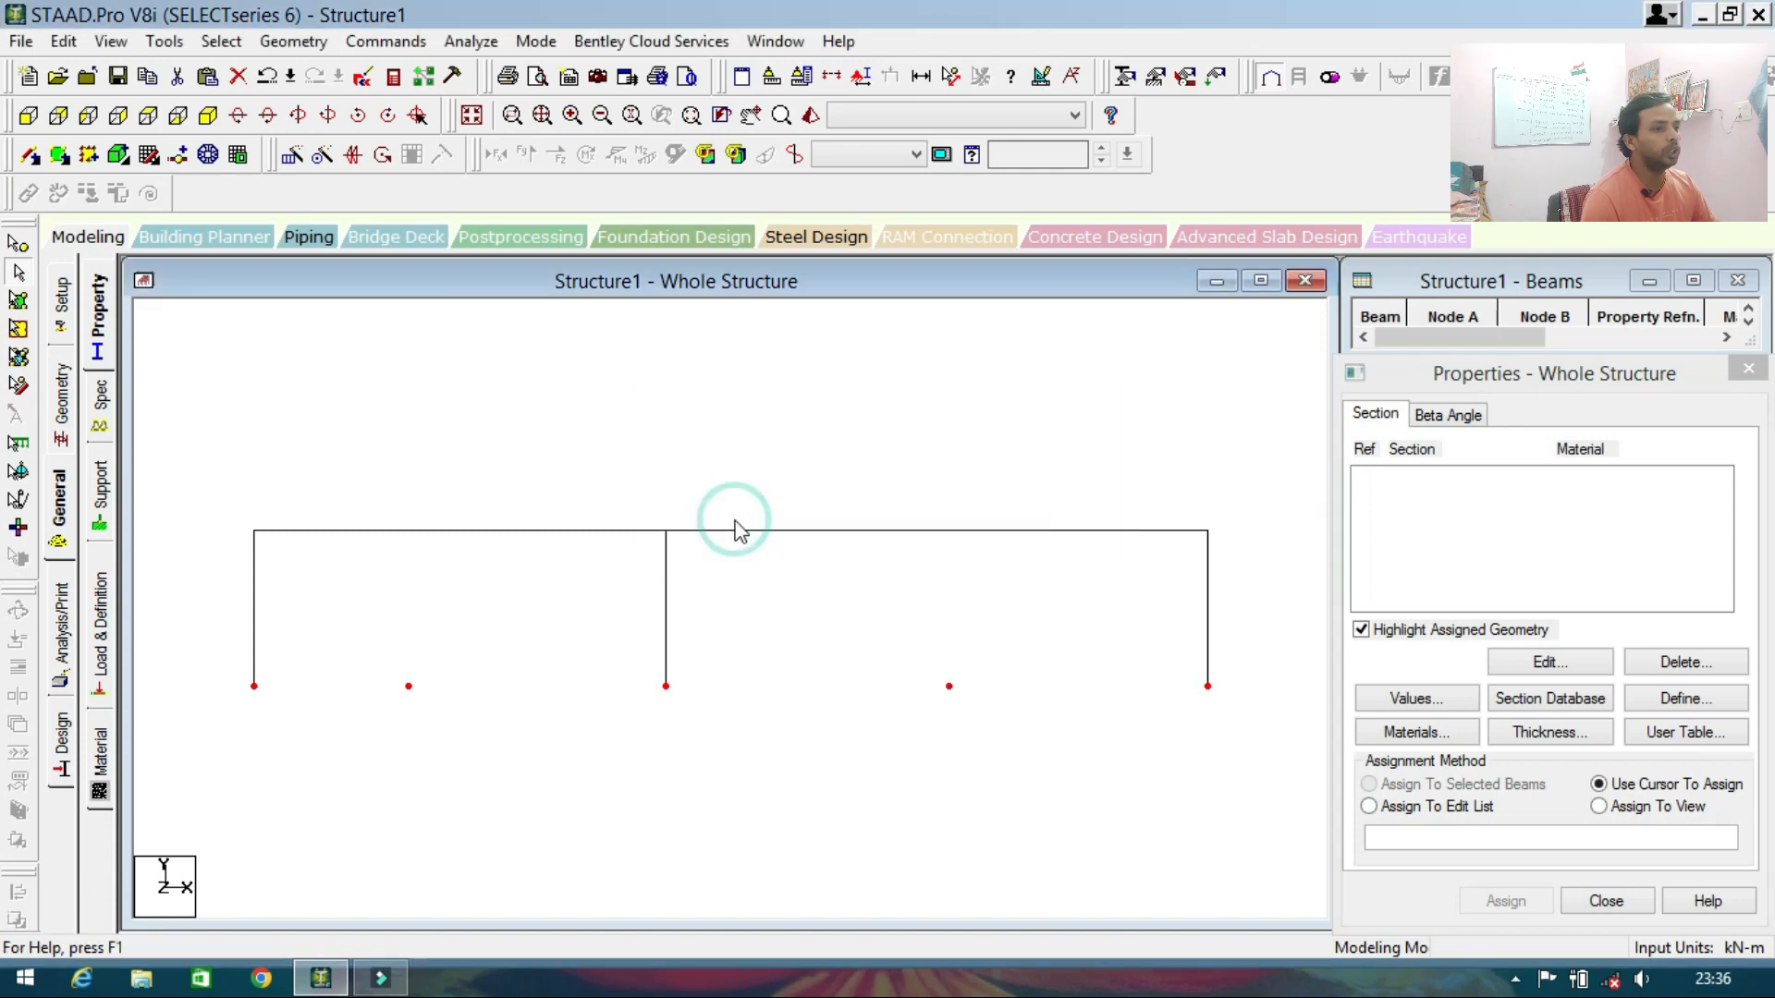
Create a fixed support definition for the structure.
click(101, 504)
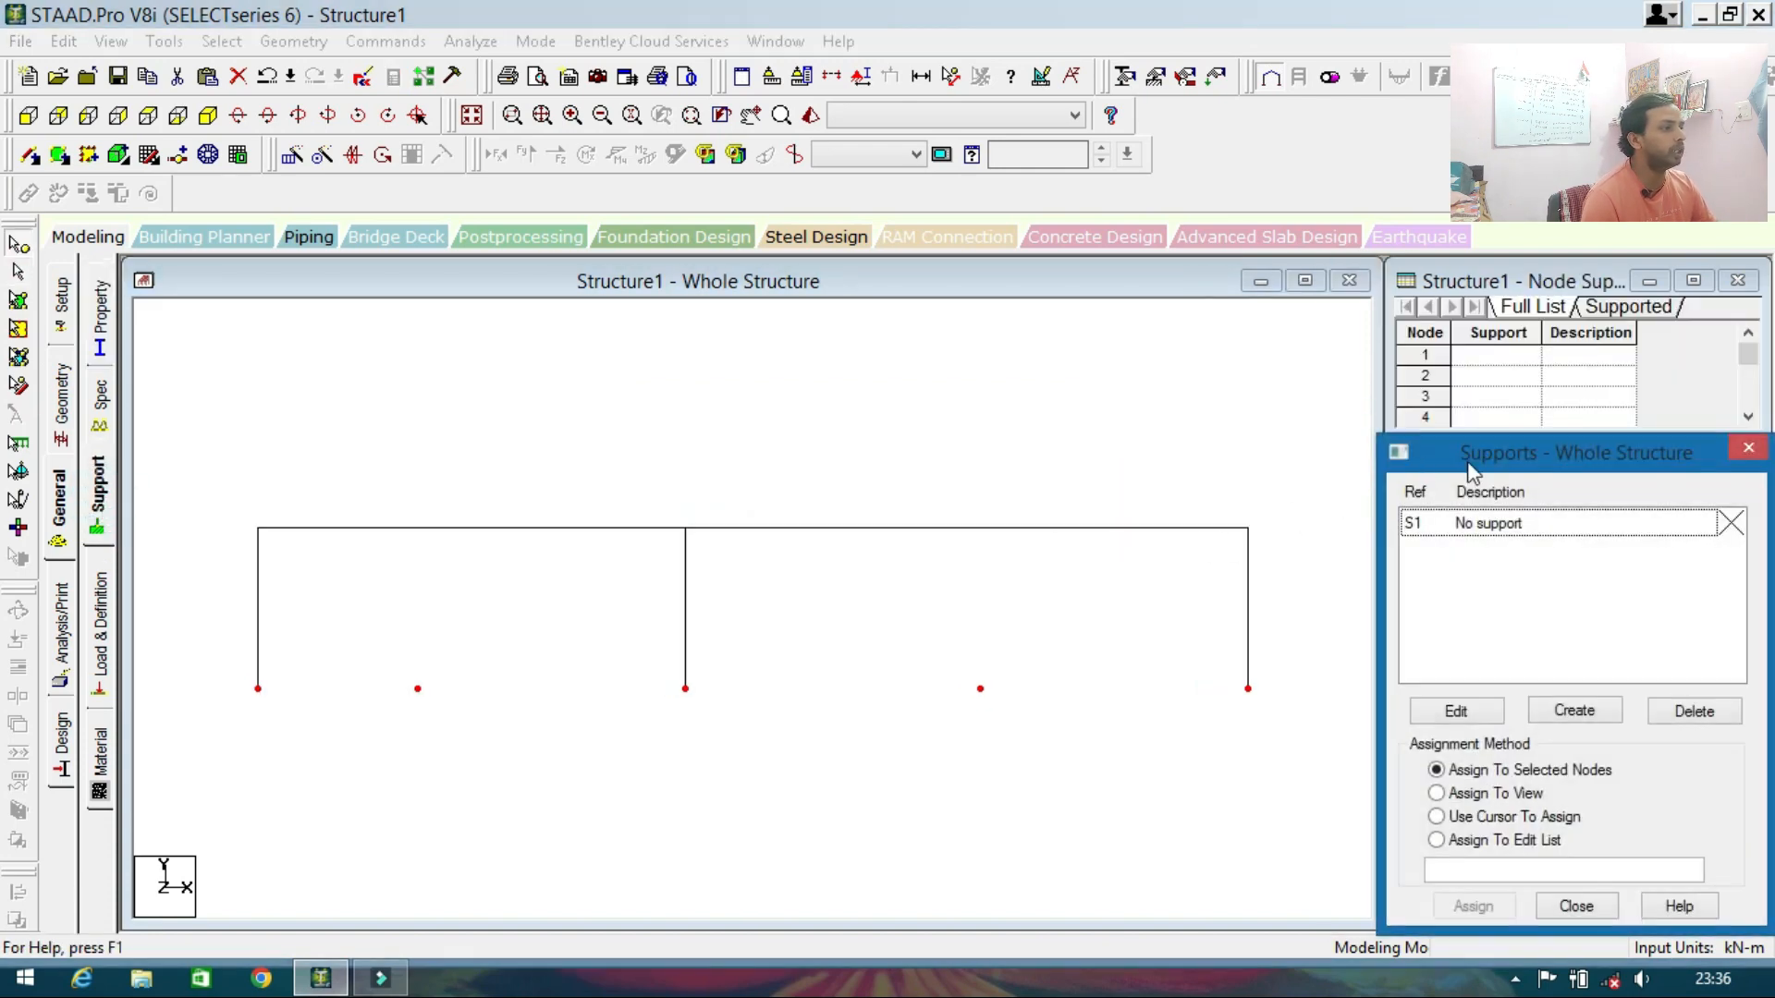
drag(1505, 453, 1280, 282)
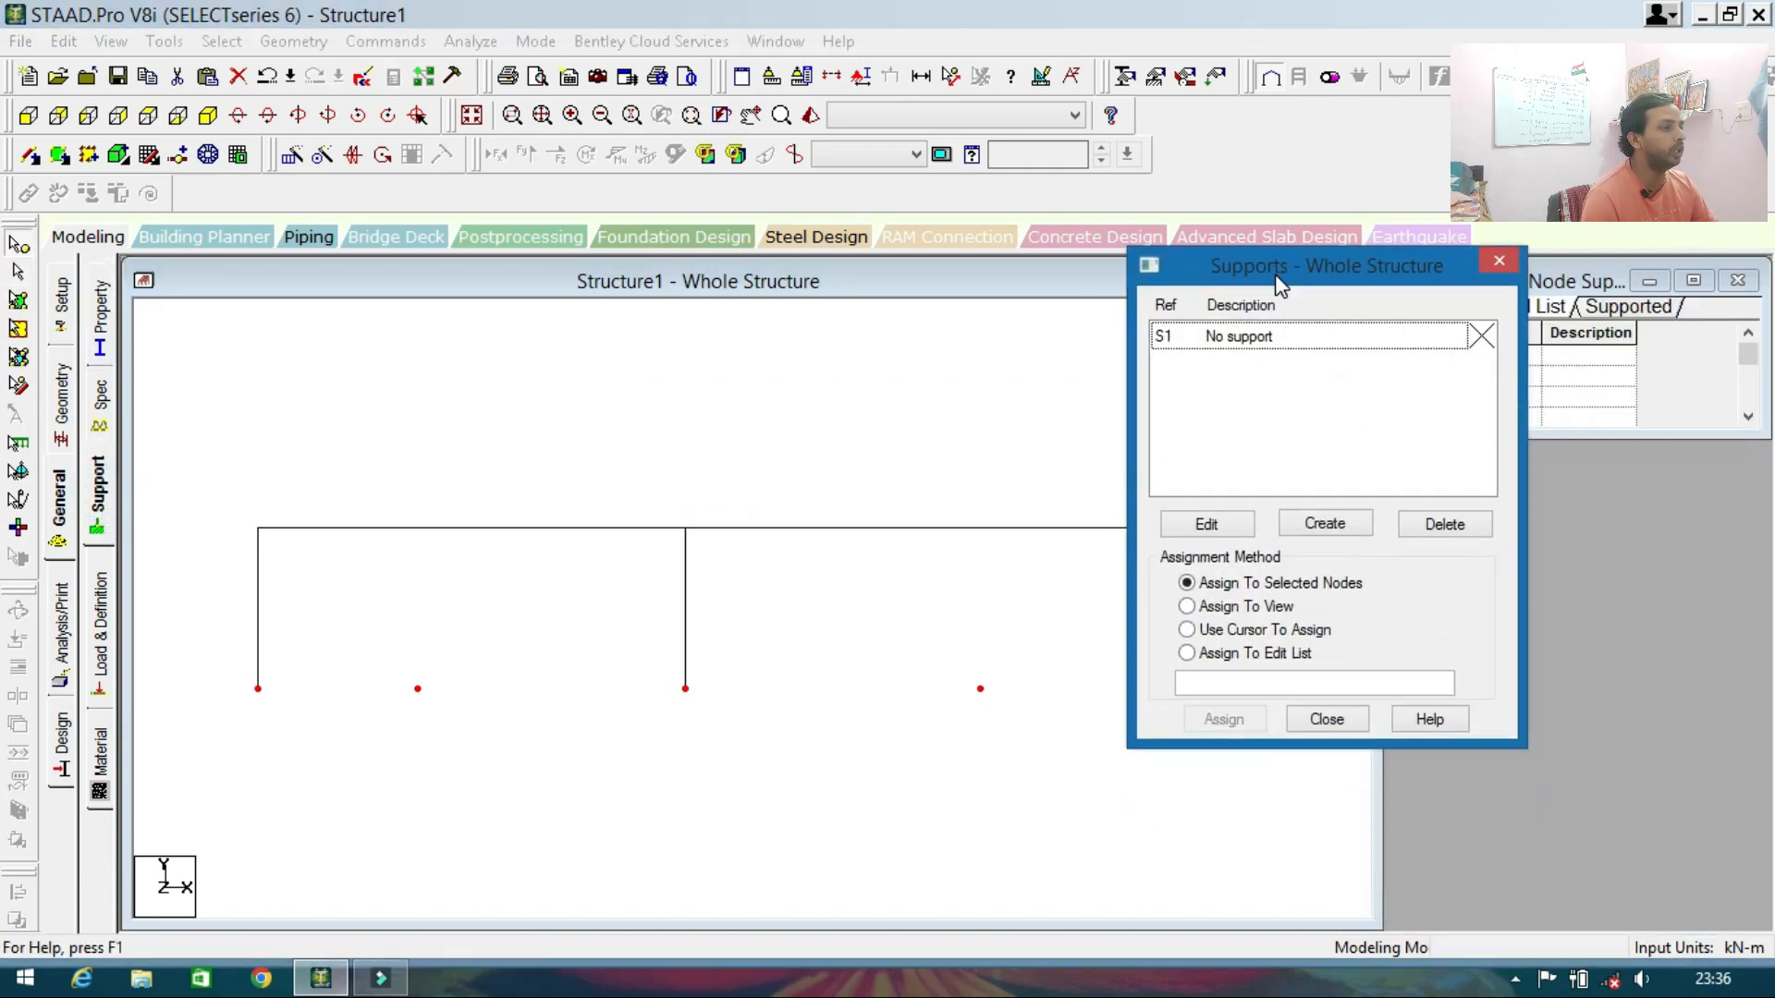
click(1340, 524)
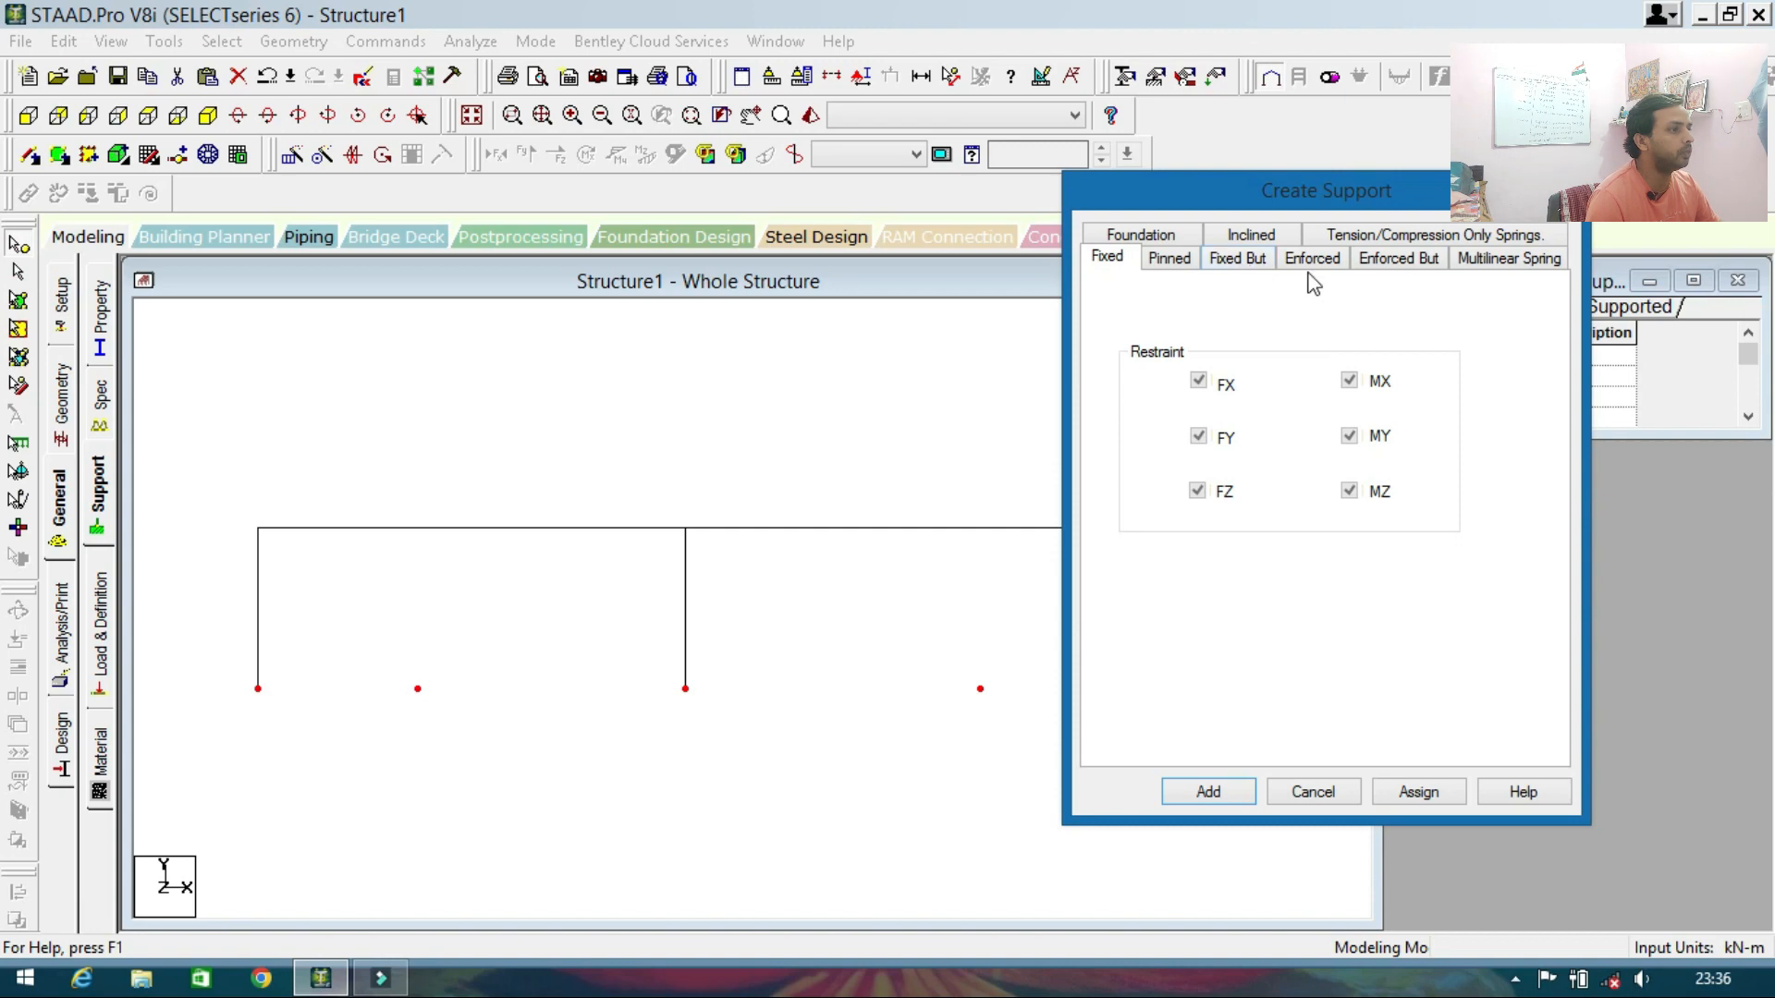
click(1215, 793)
drag(1294, 266, 1502, 274)
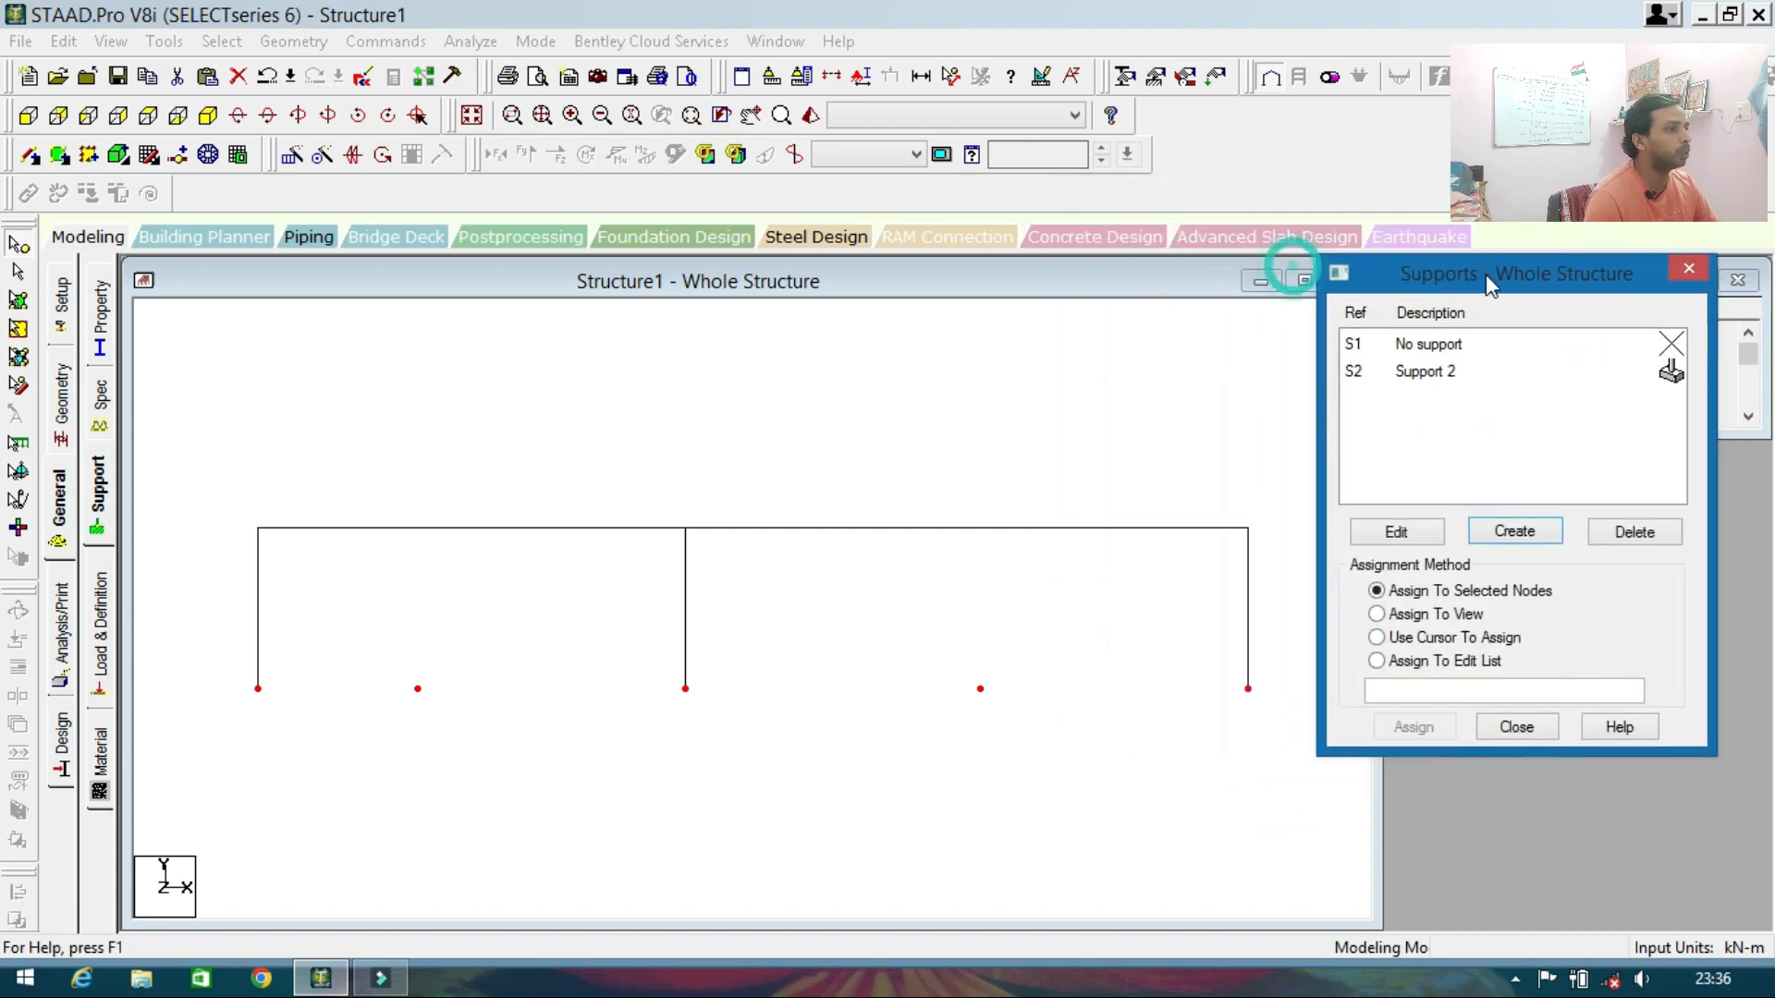
Assign the fixed support to the base nodes of the three columns using the selected-nodes method.
click(1483, 375)
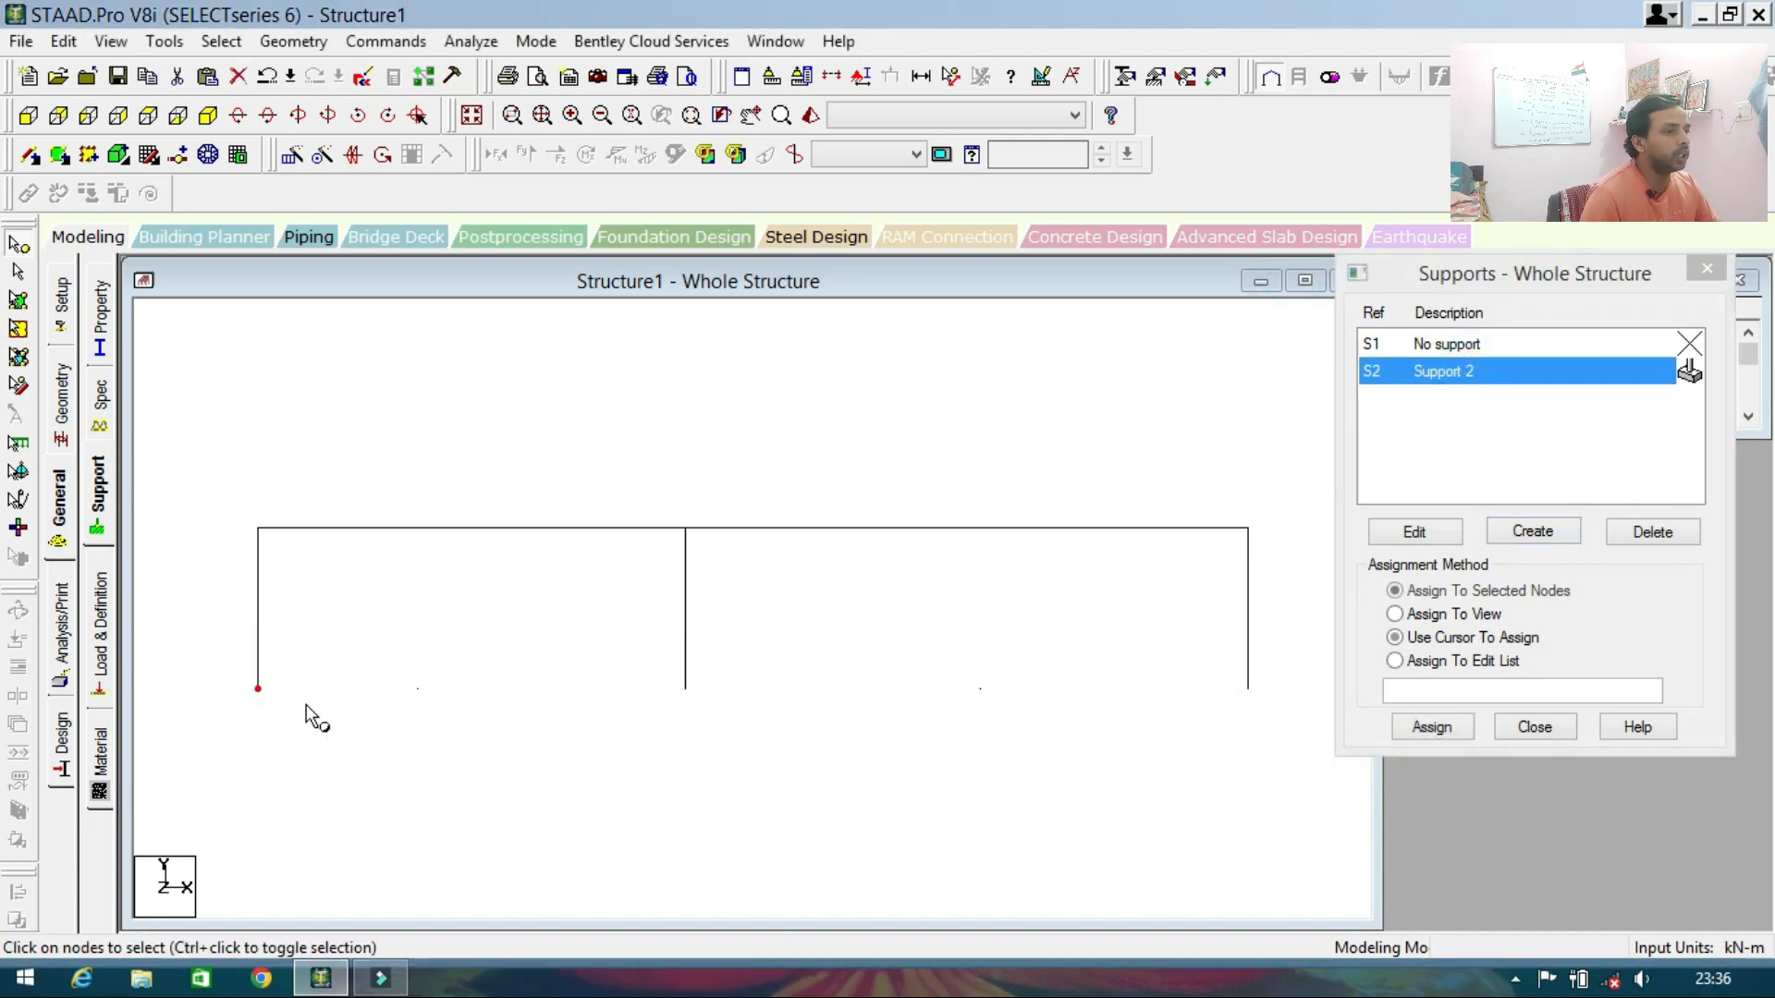
drag(656, 648, 714, 704)
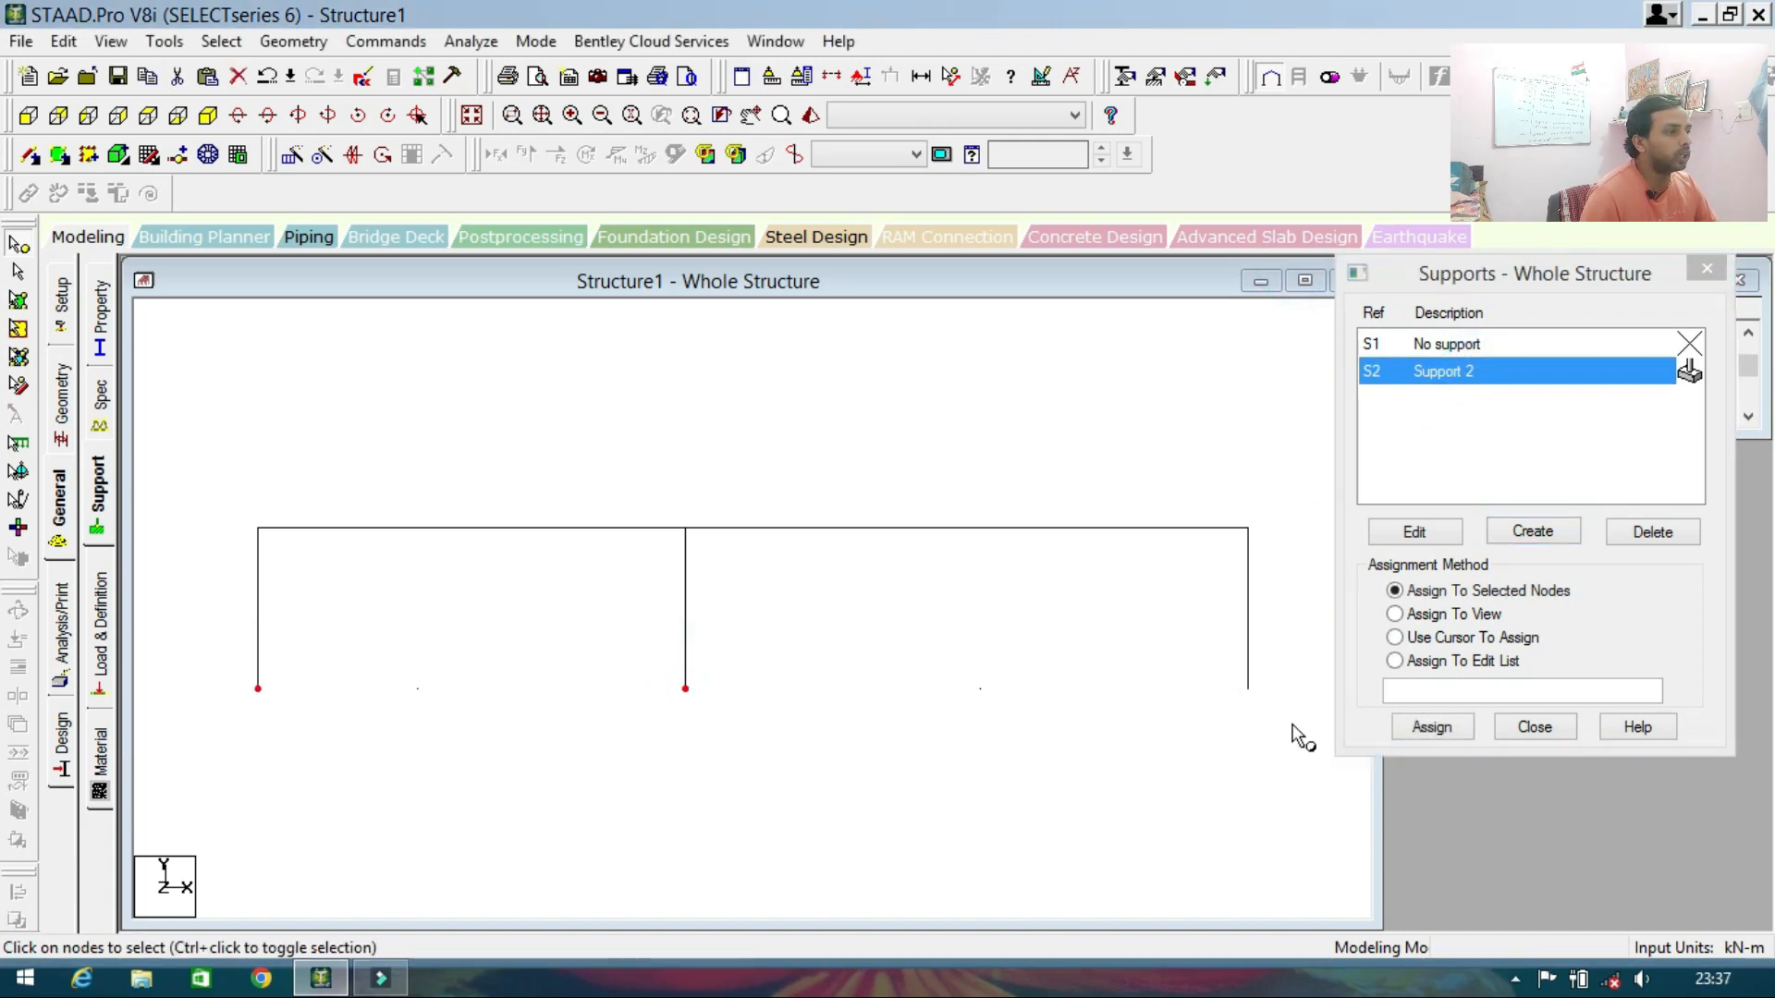
drag(1217, 661, 1268, 712)
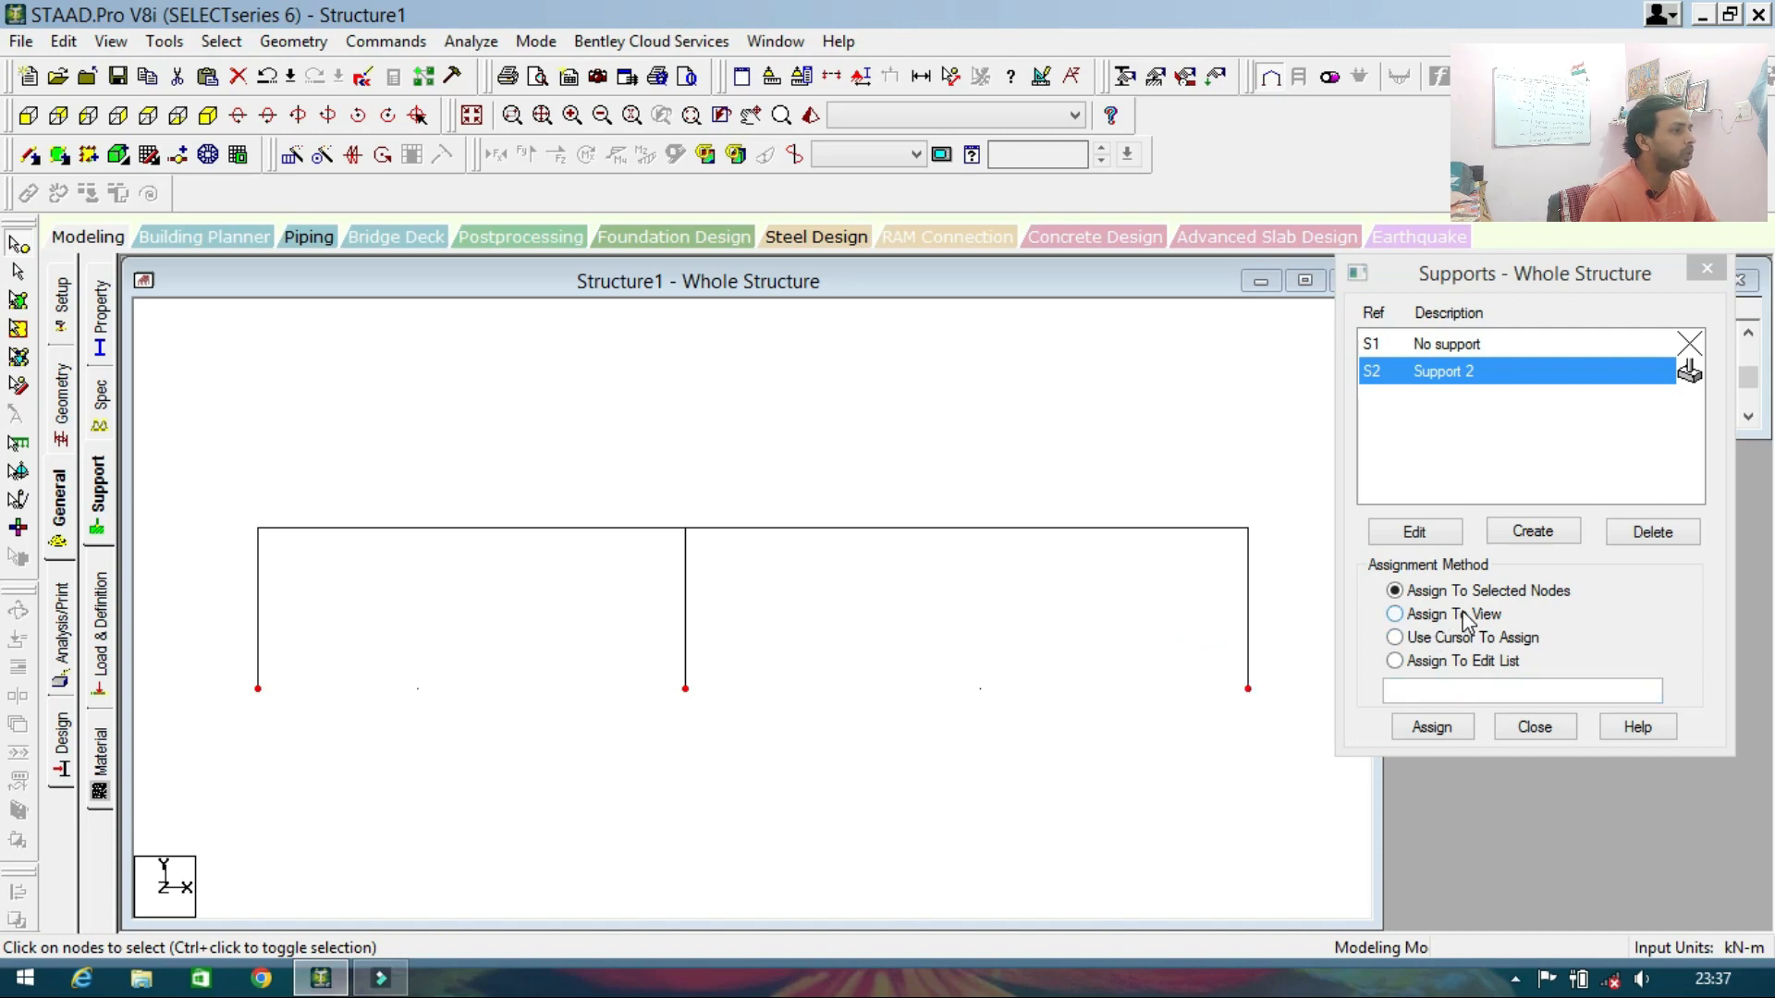
click(1434, 726)
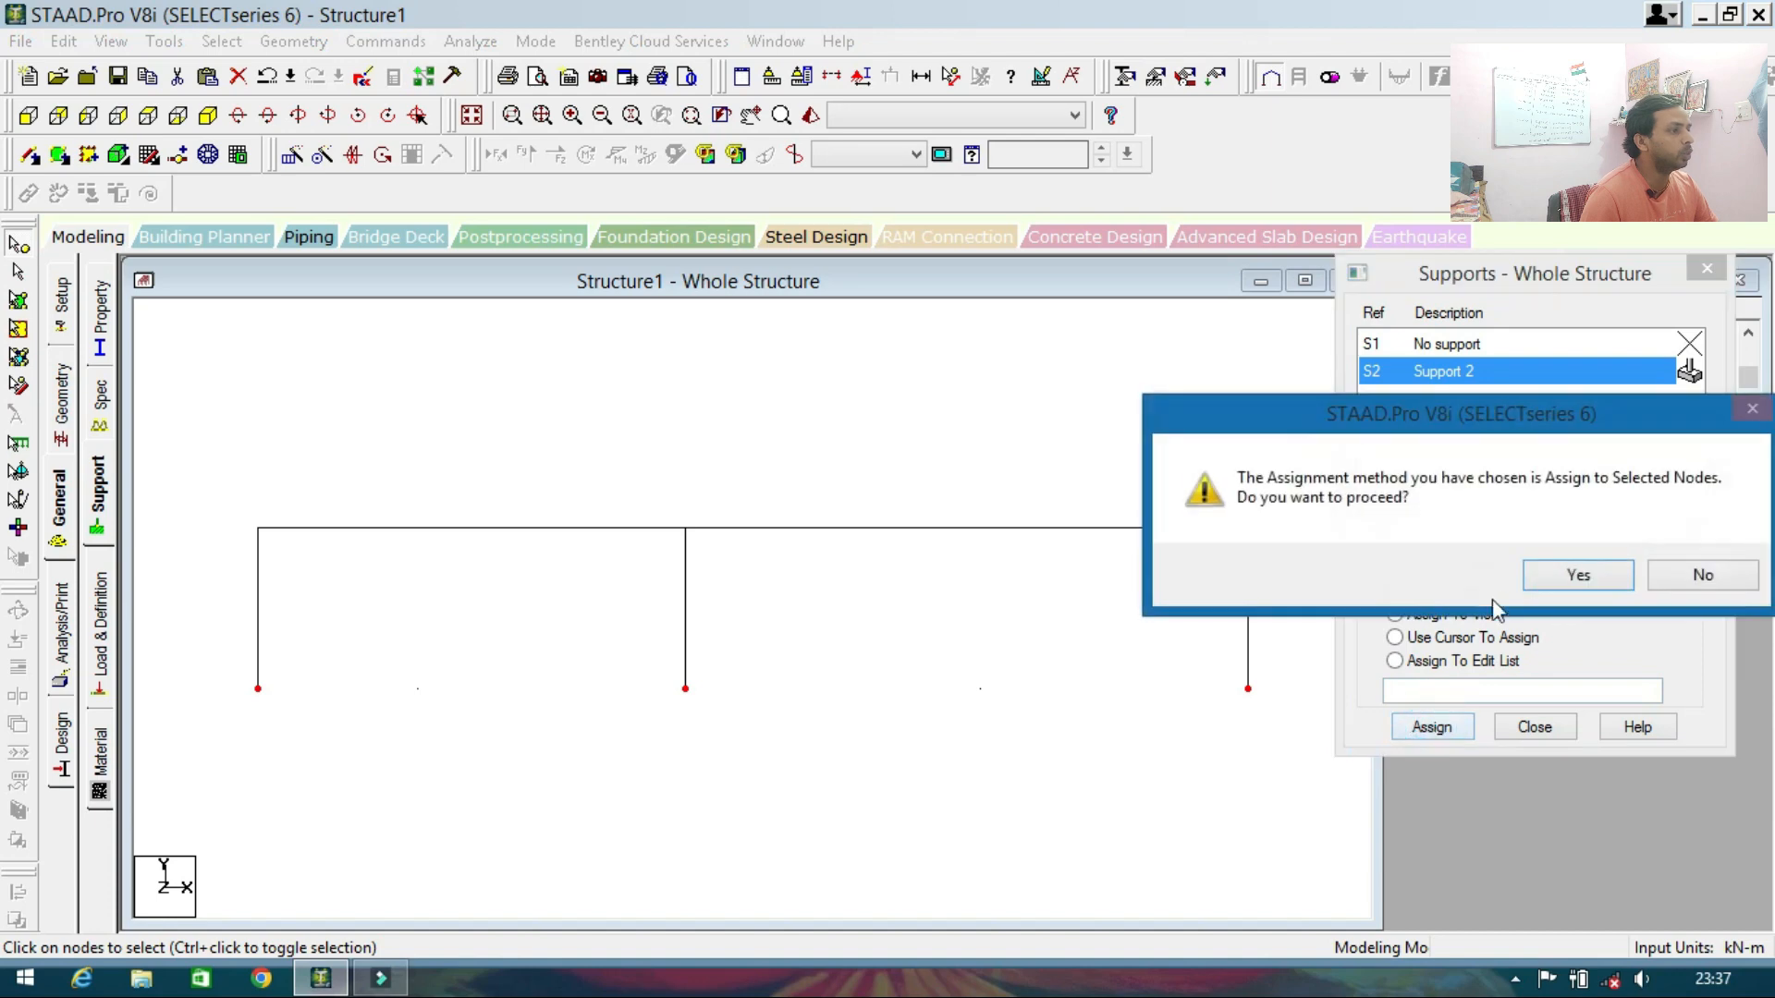
click(1547, 579)
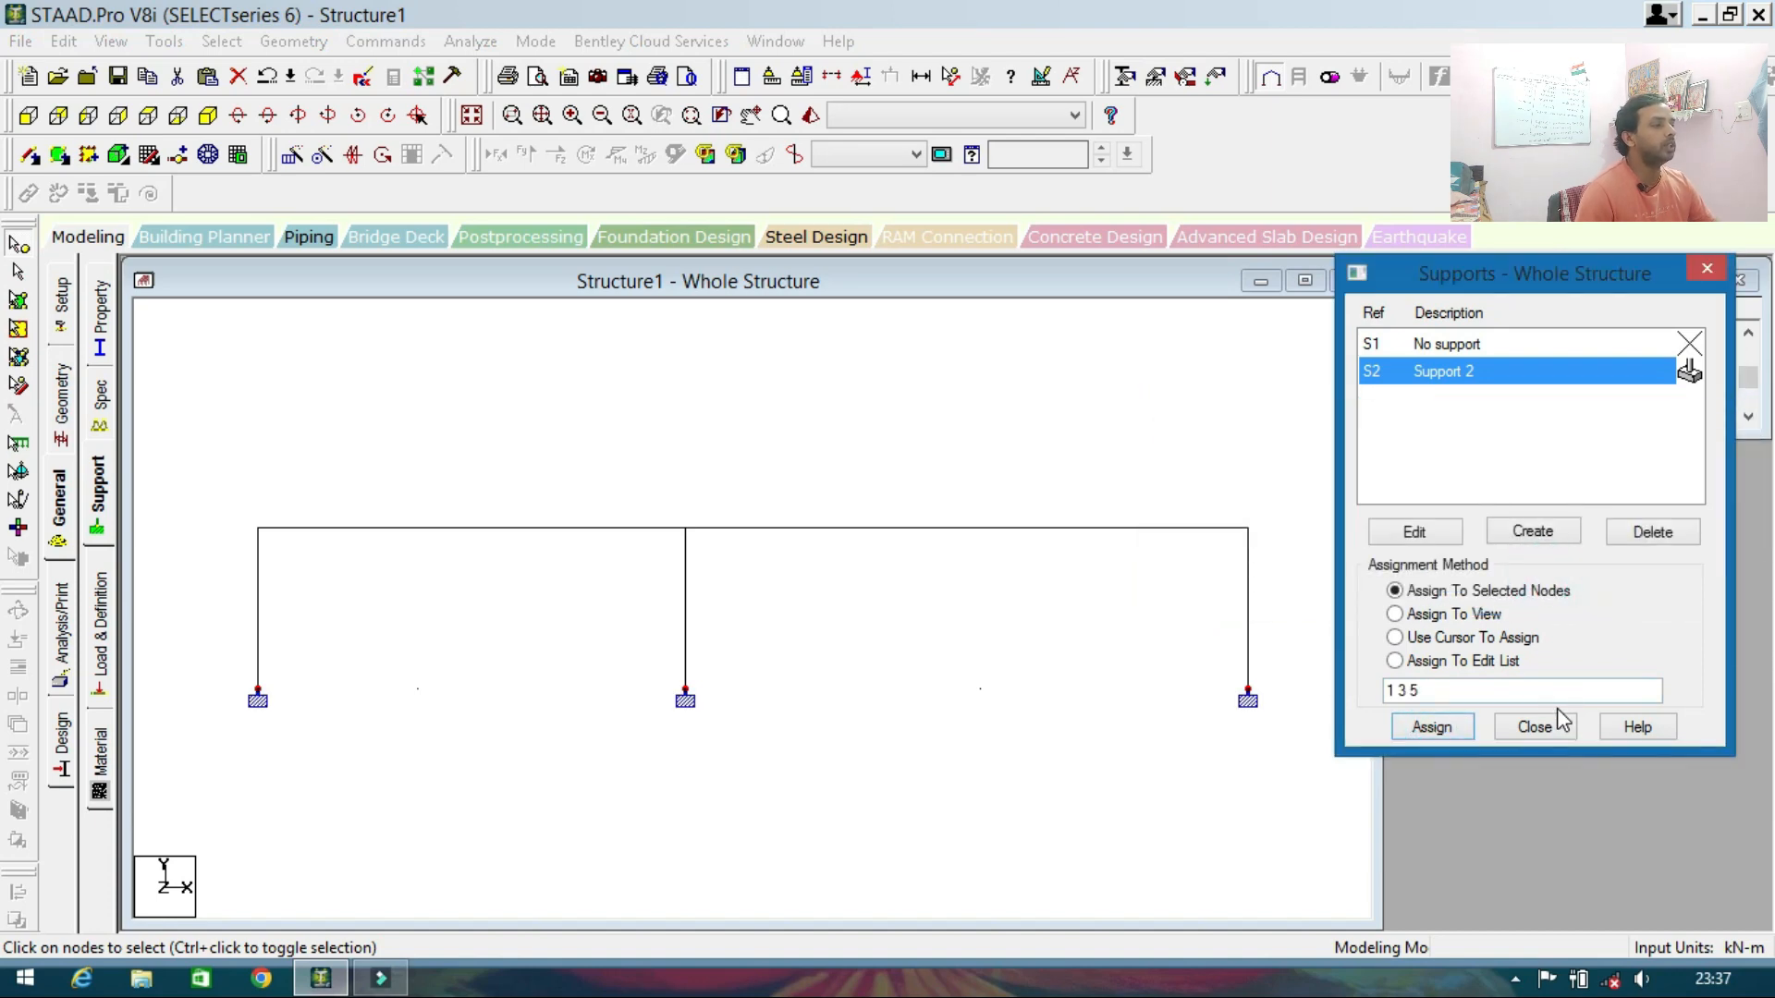
click(1535, 726)
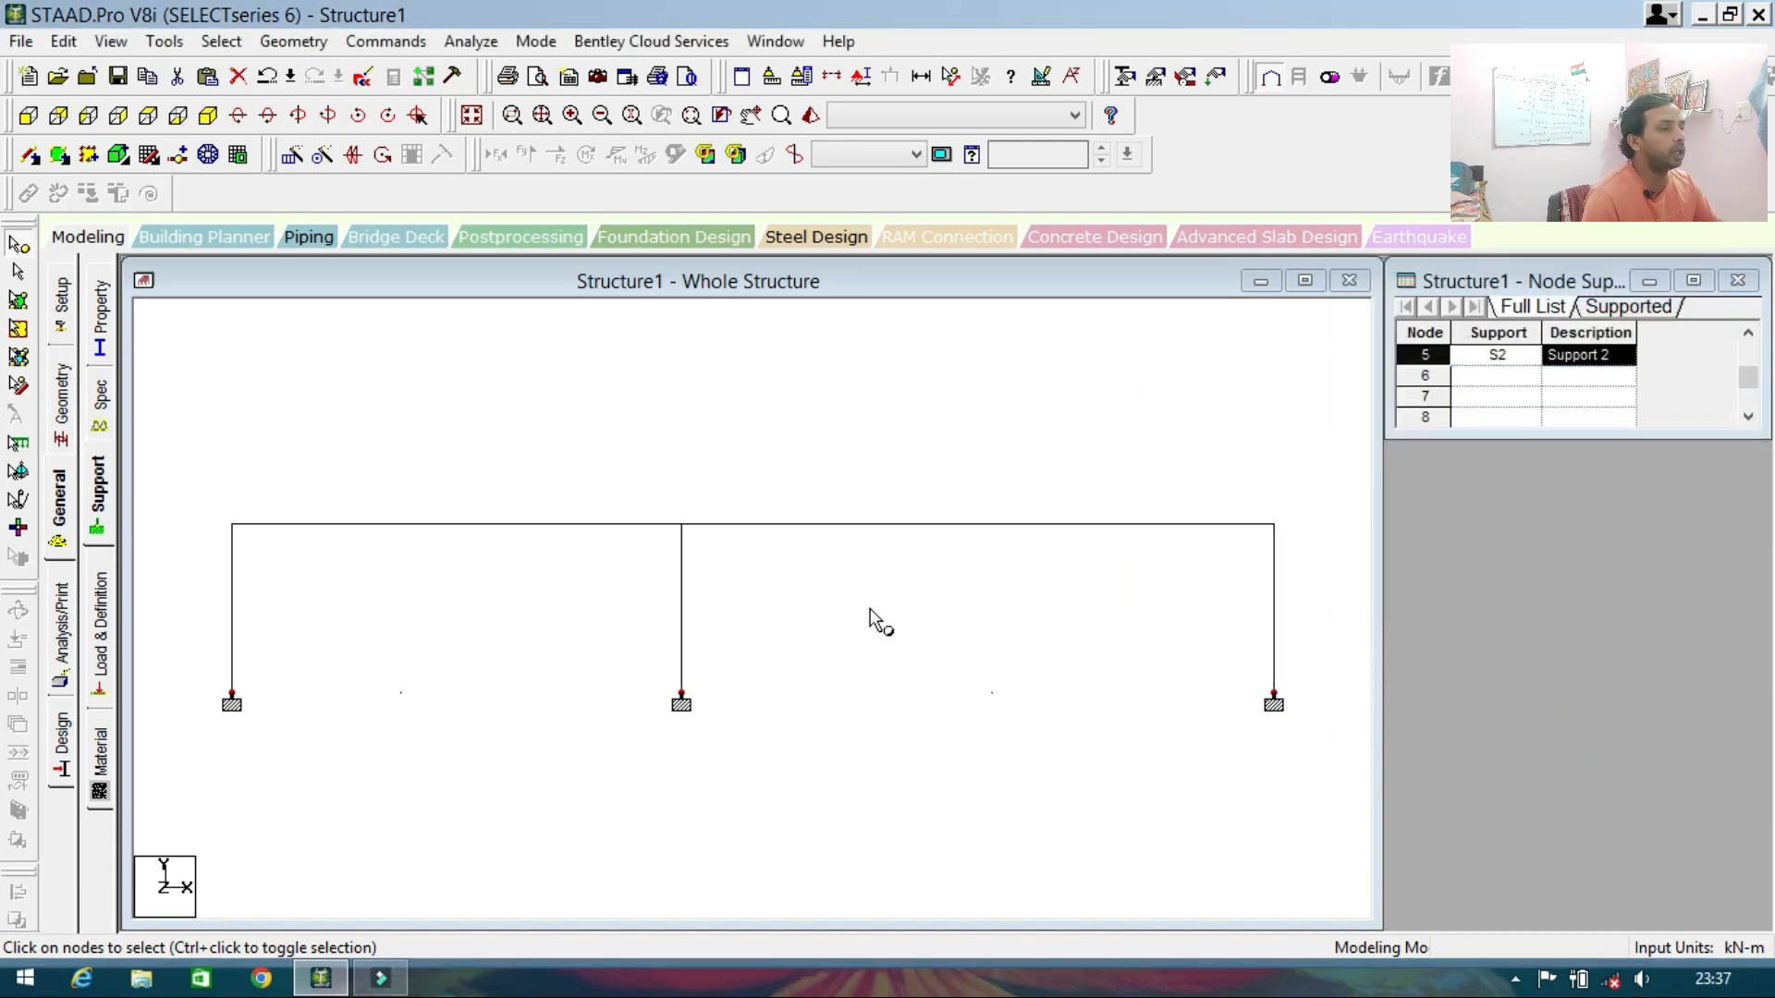
Define a circular concrete section with a YD diameter of 0.3 m and add it to the section properties.
scroll(870, 610, down, 1)
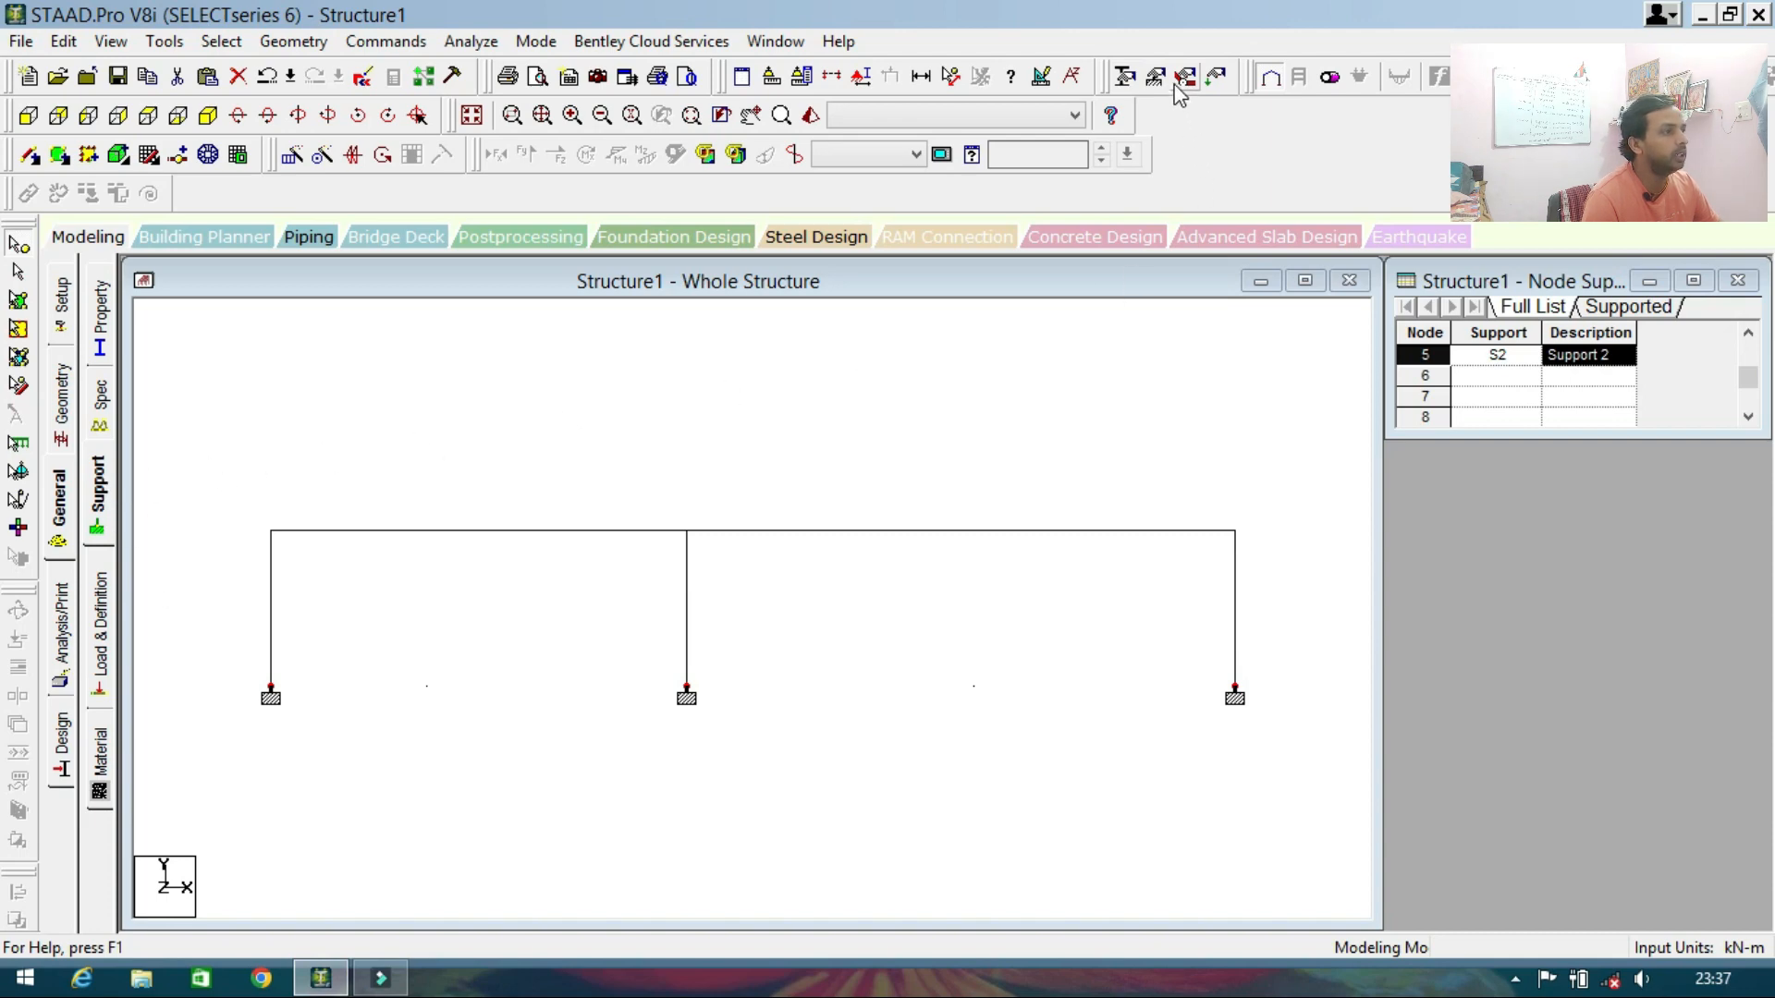
click(1124, 76)
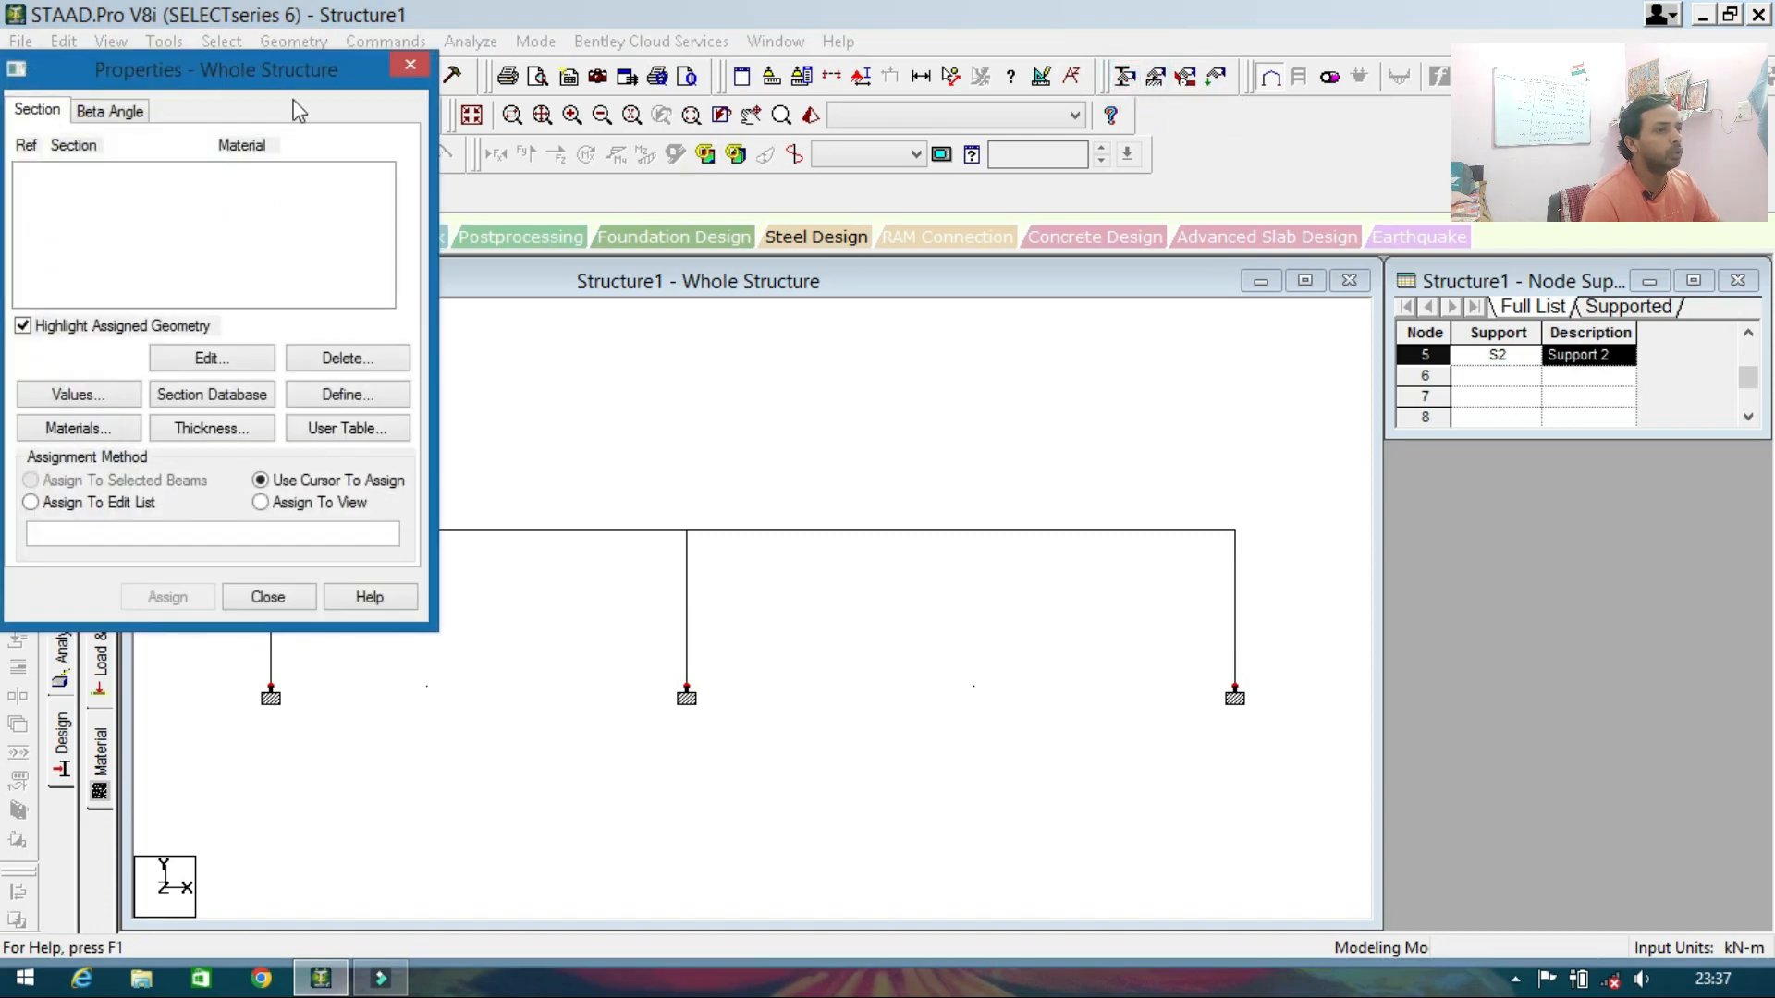
drag(287, 79, 1597, 122)
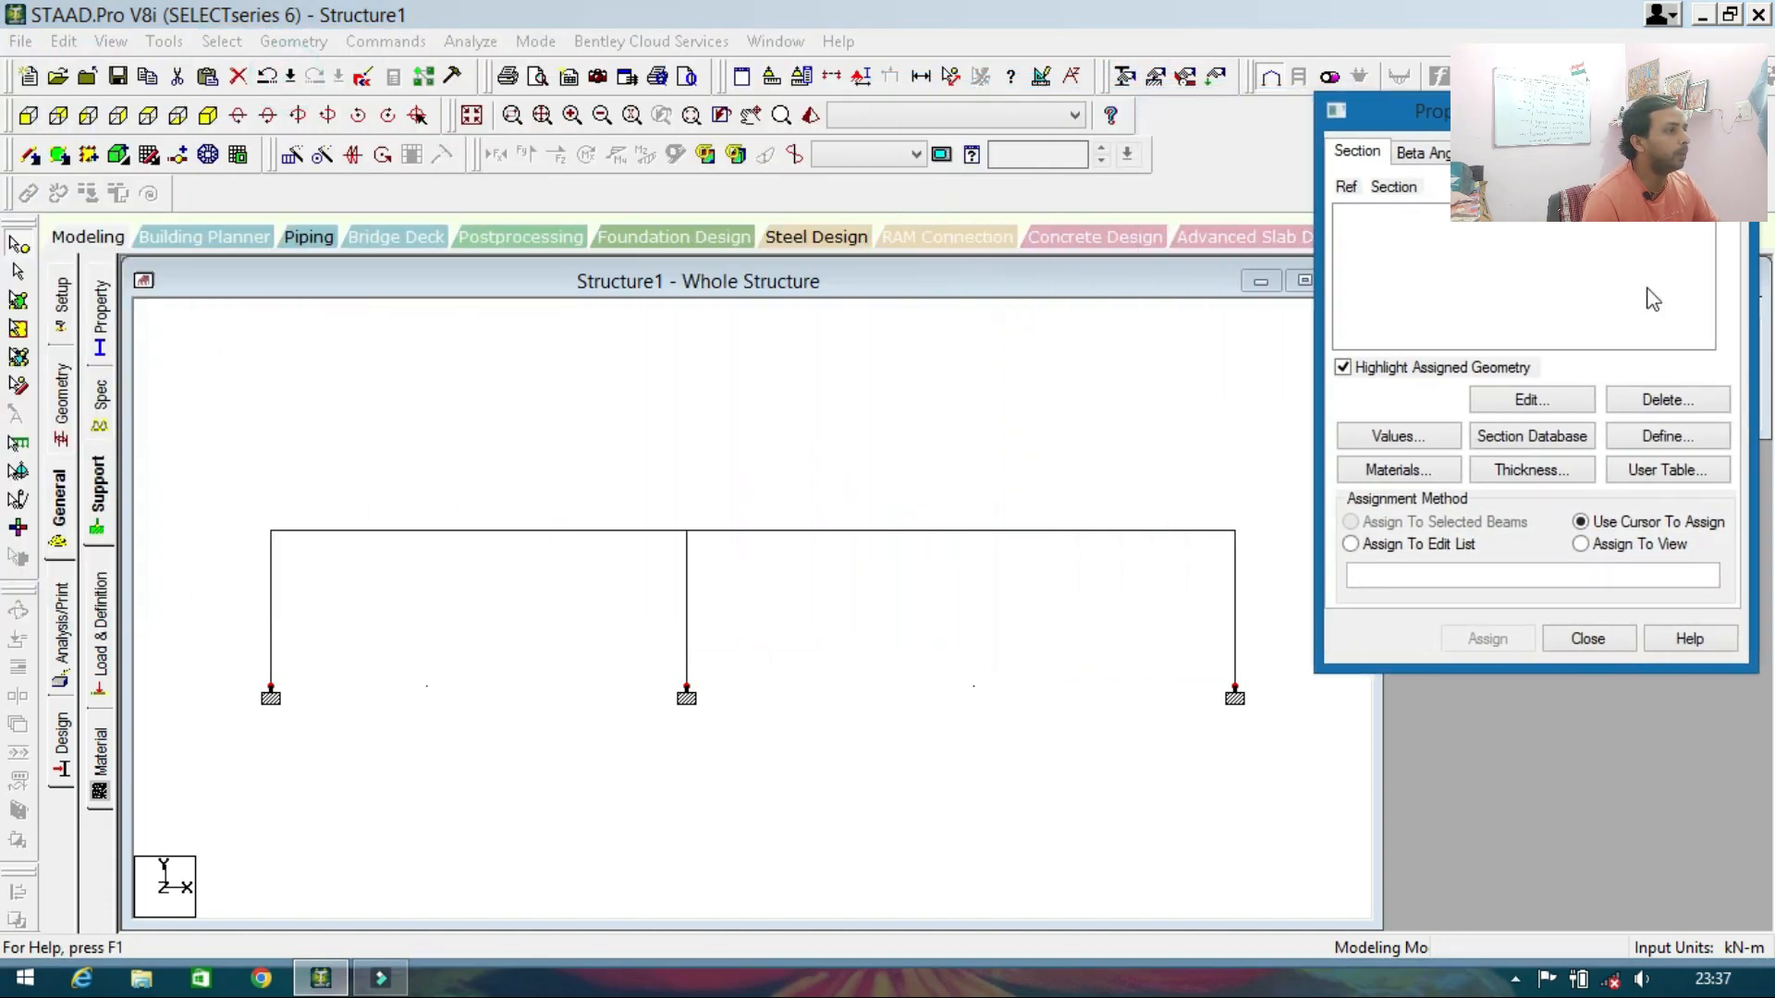
click(1655, 441)
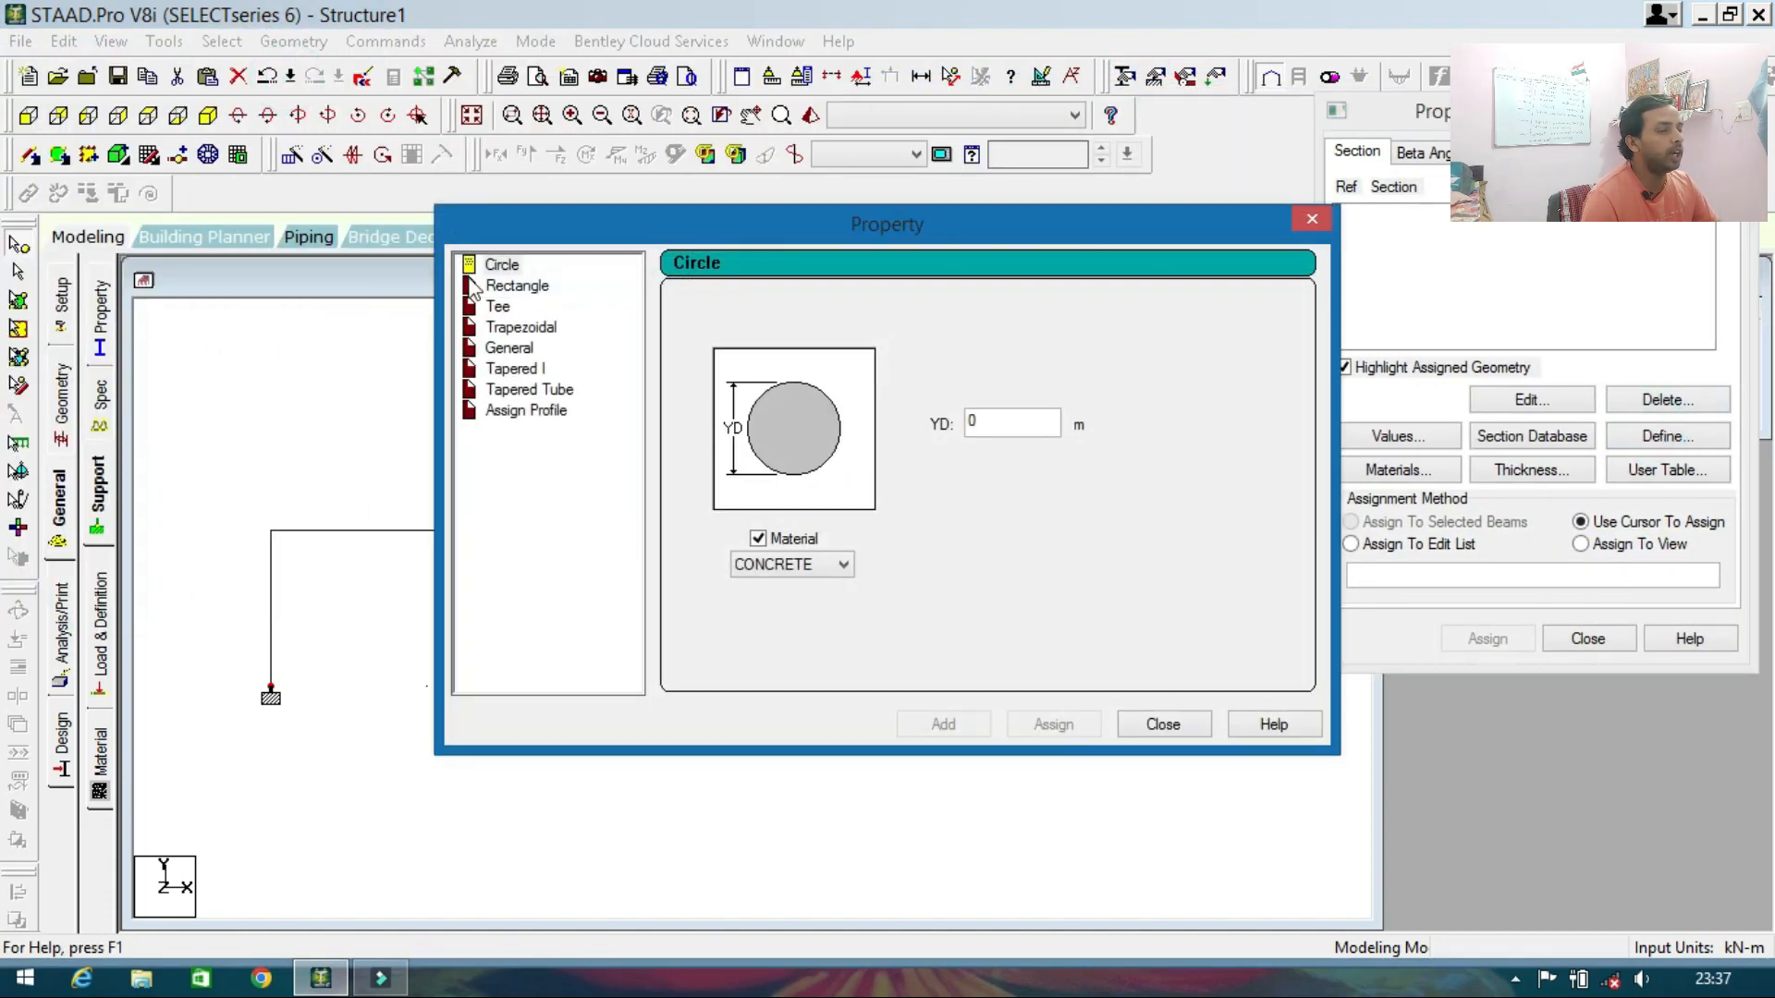
click(502, 266)
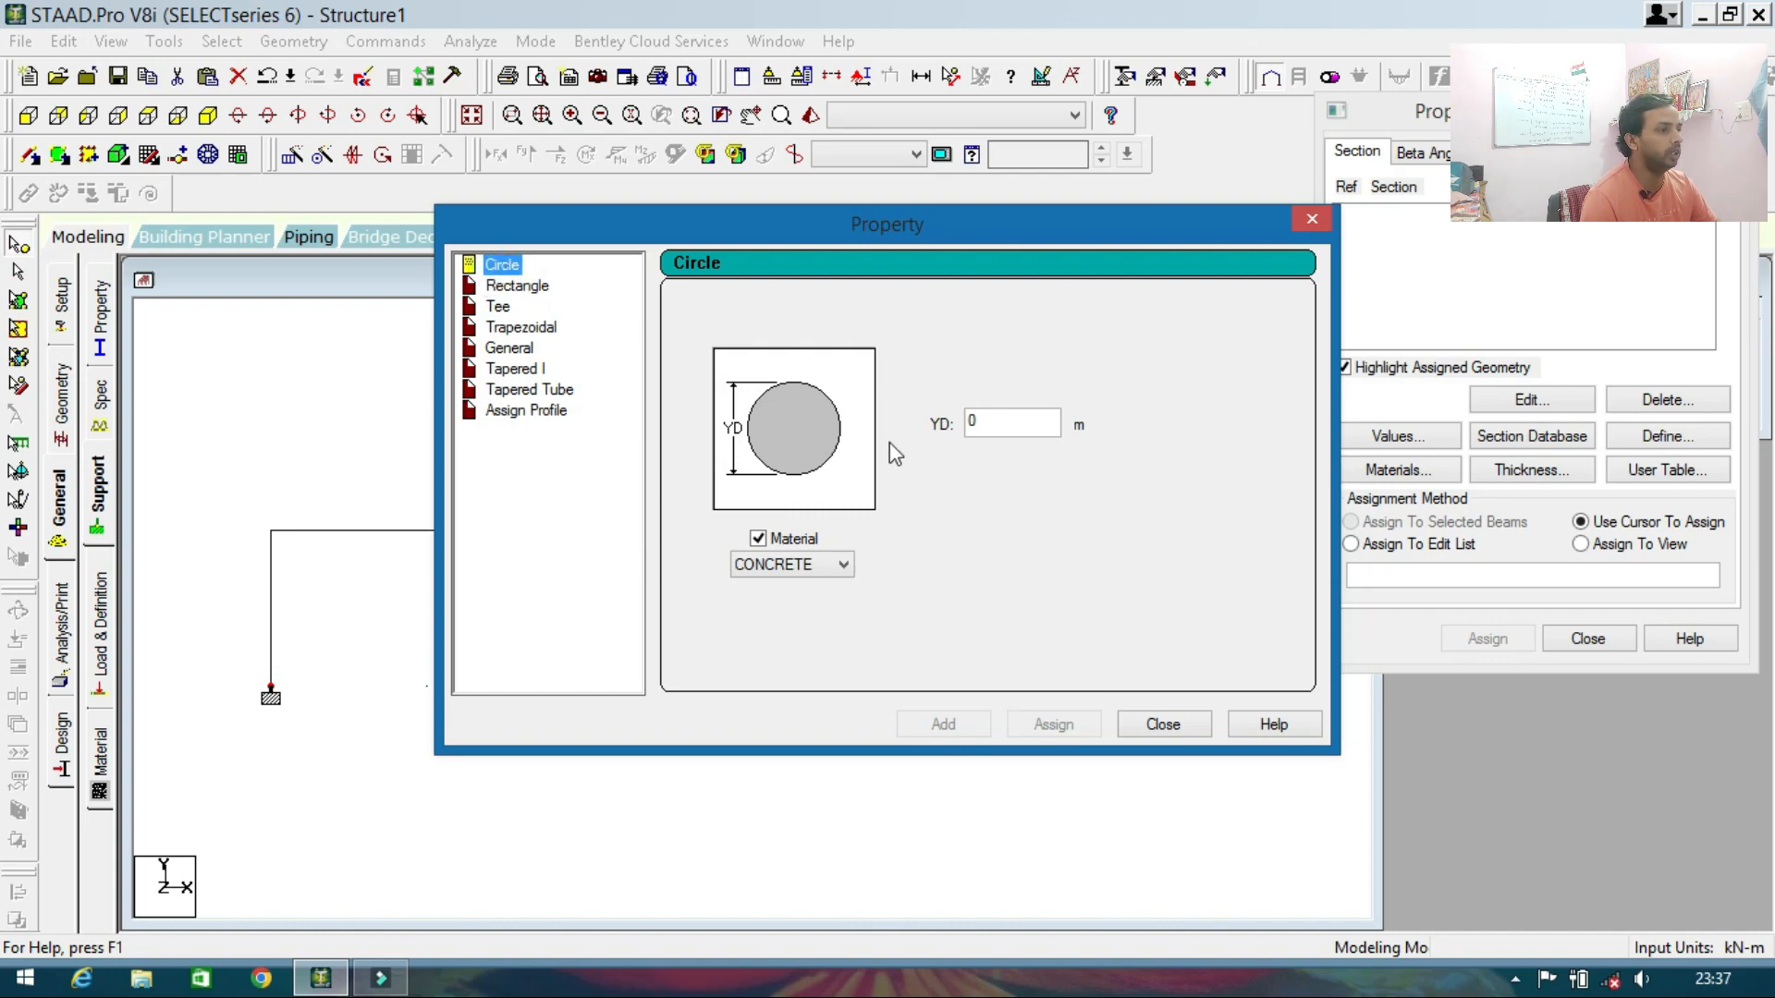
double_click(1003, 429)
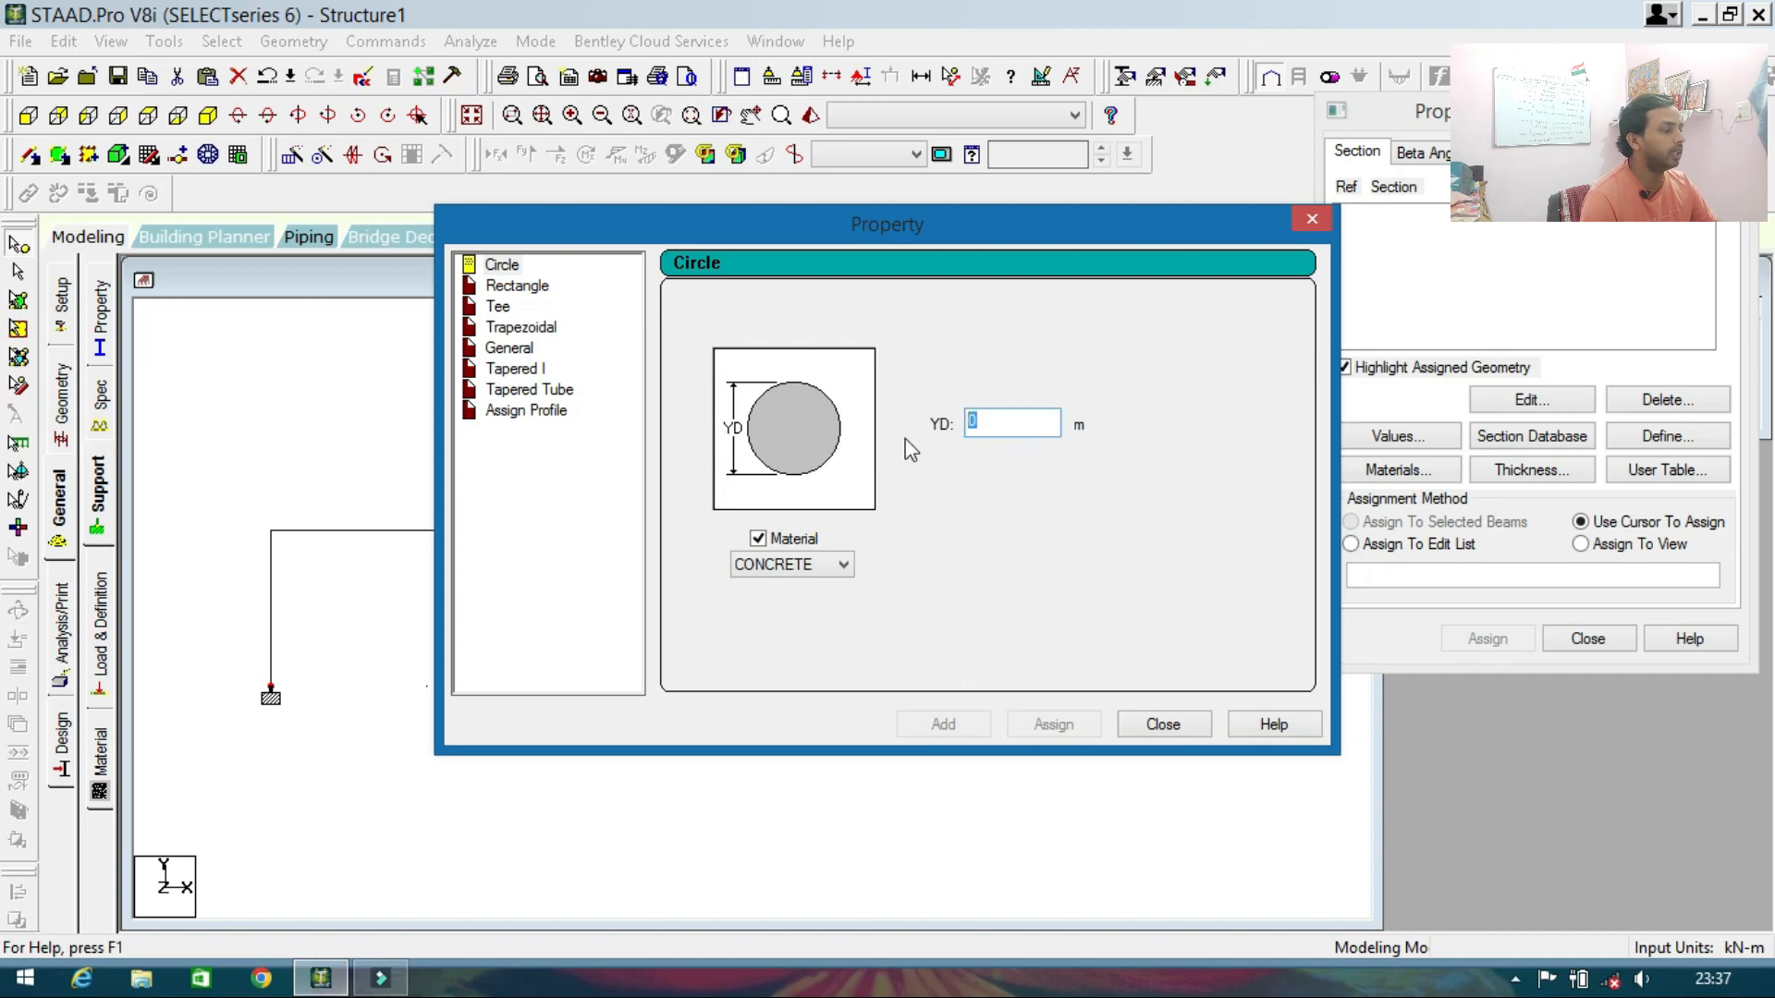
text(0.3)
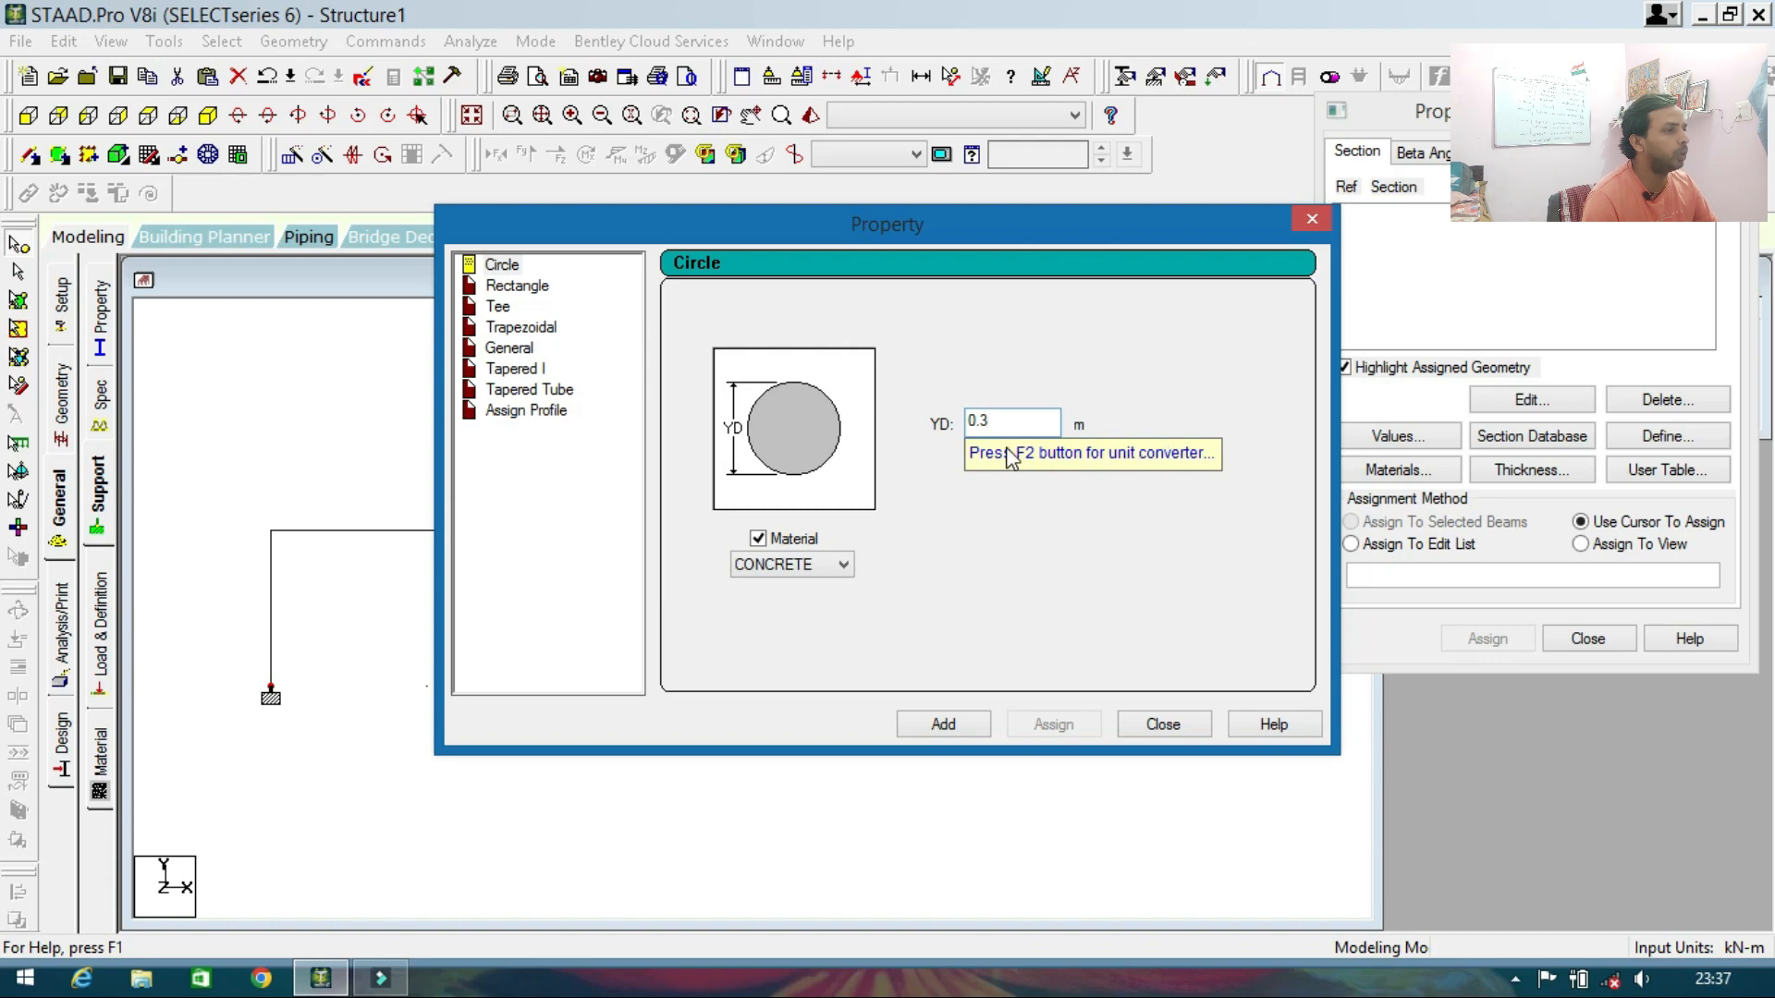
click(949, 724)
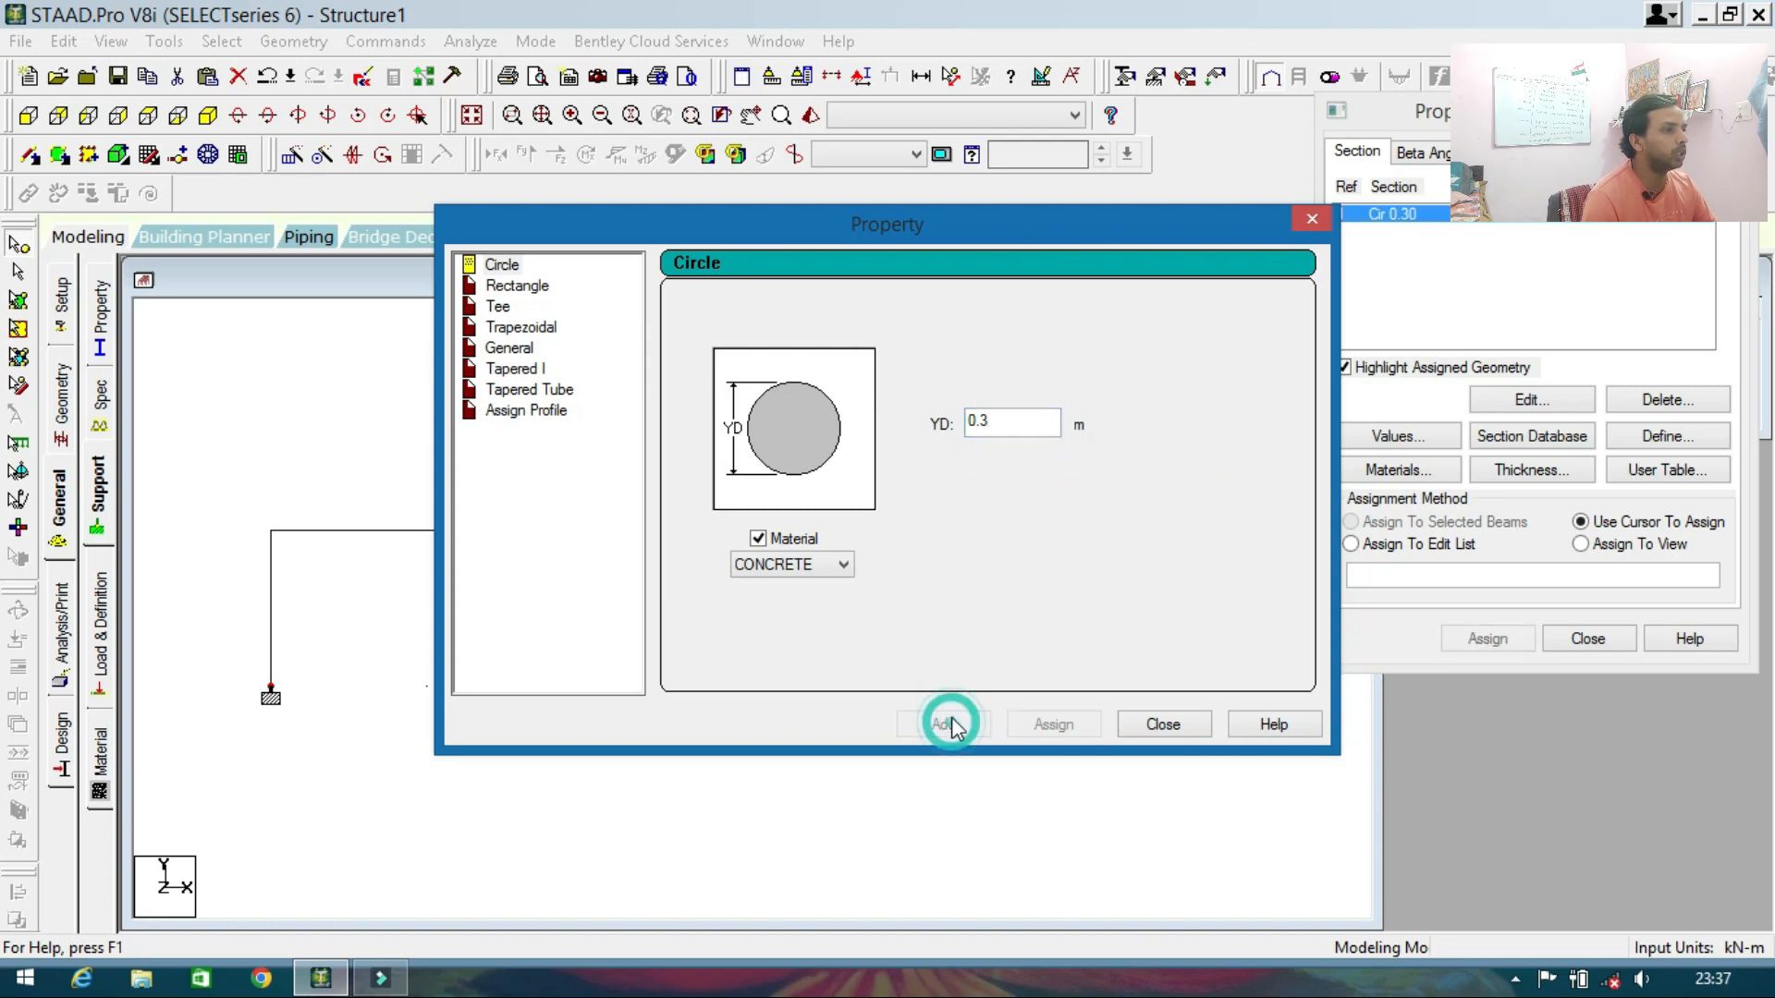
Define a rectangular concrete section with YD 0.450 m and ZD 0.230 m and add it to the section properties.
click(516, 285)
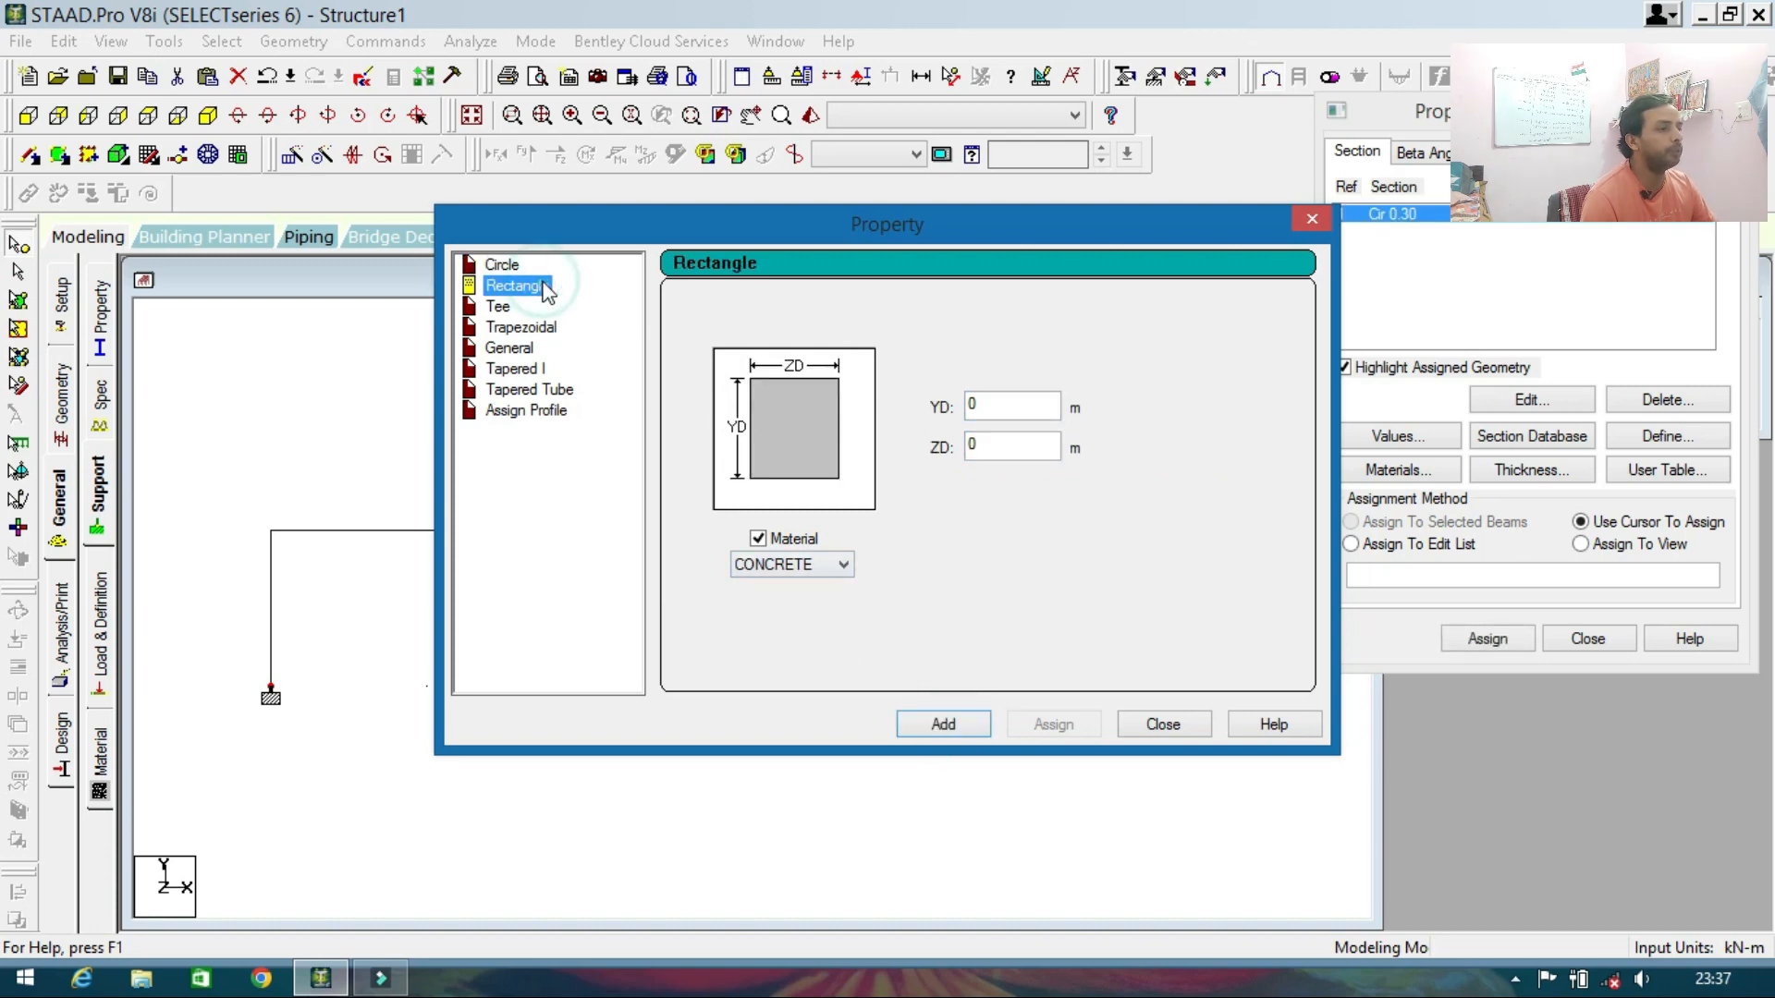
click(1015, 407)
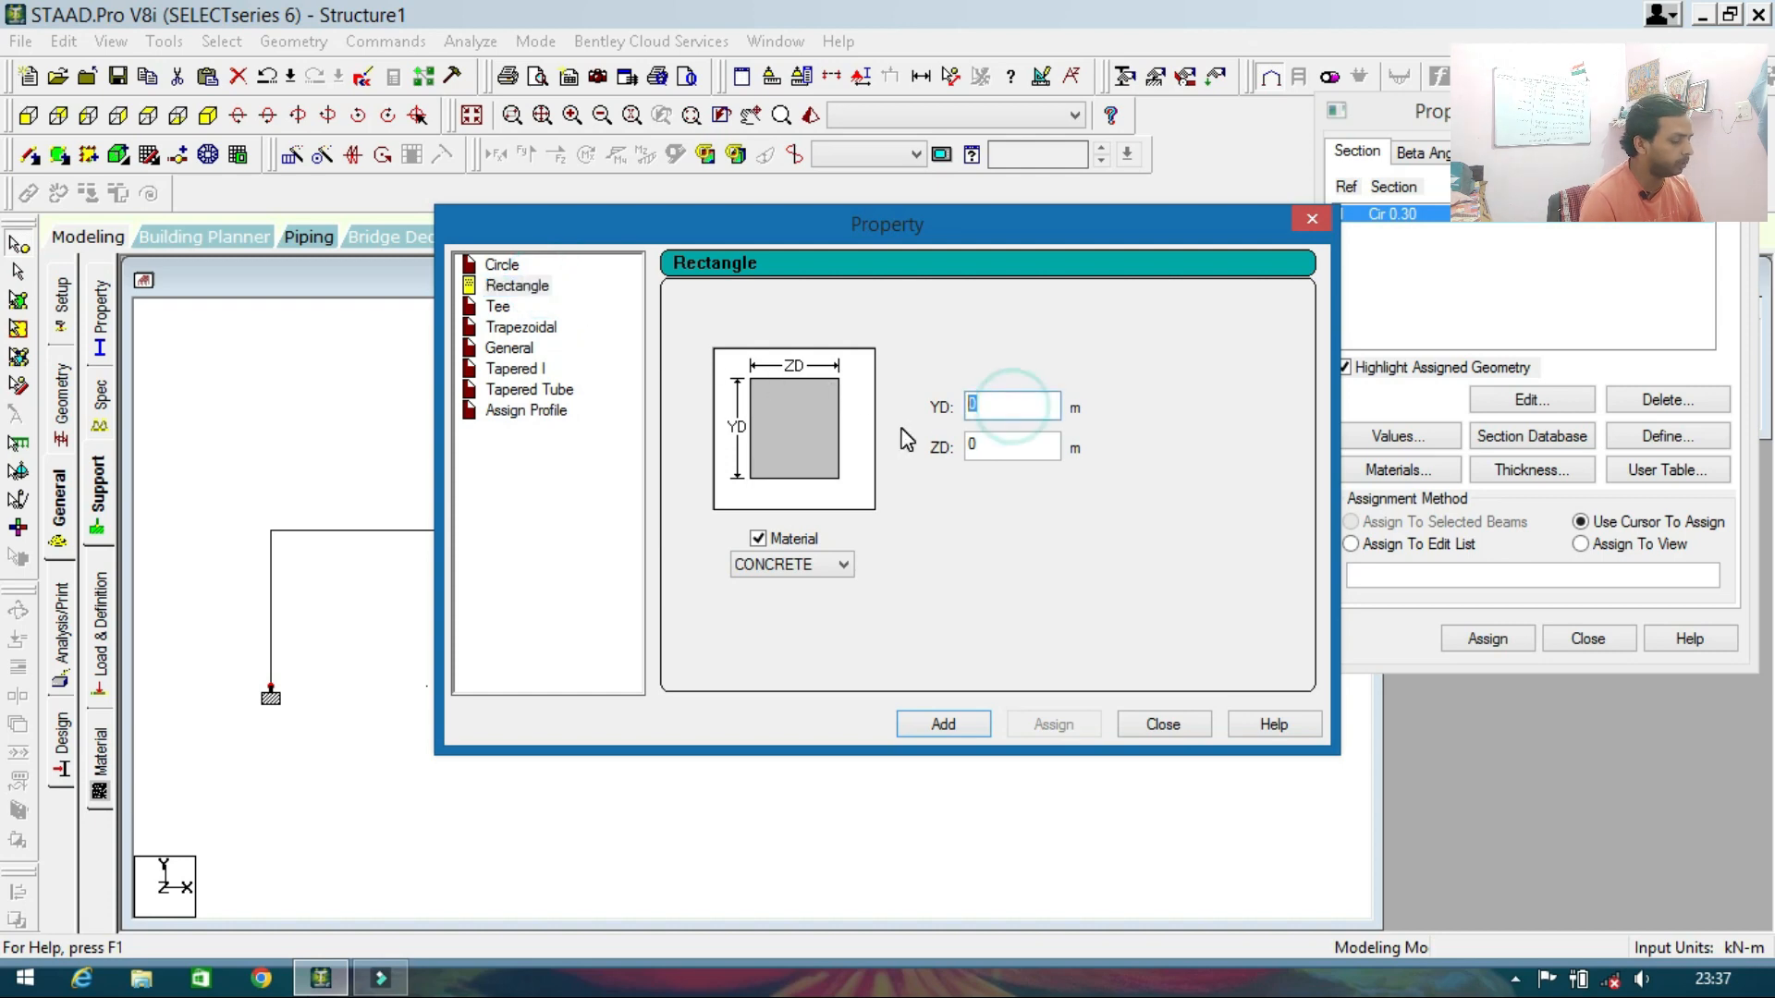
text(.450)
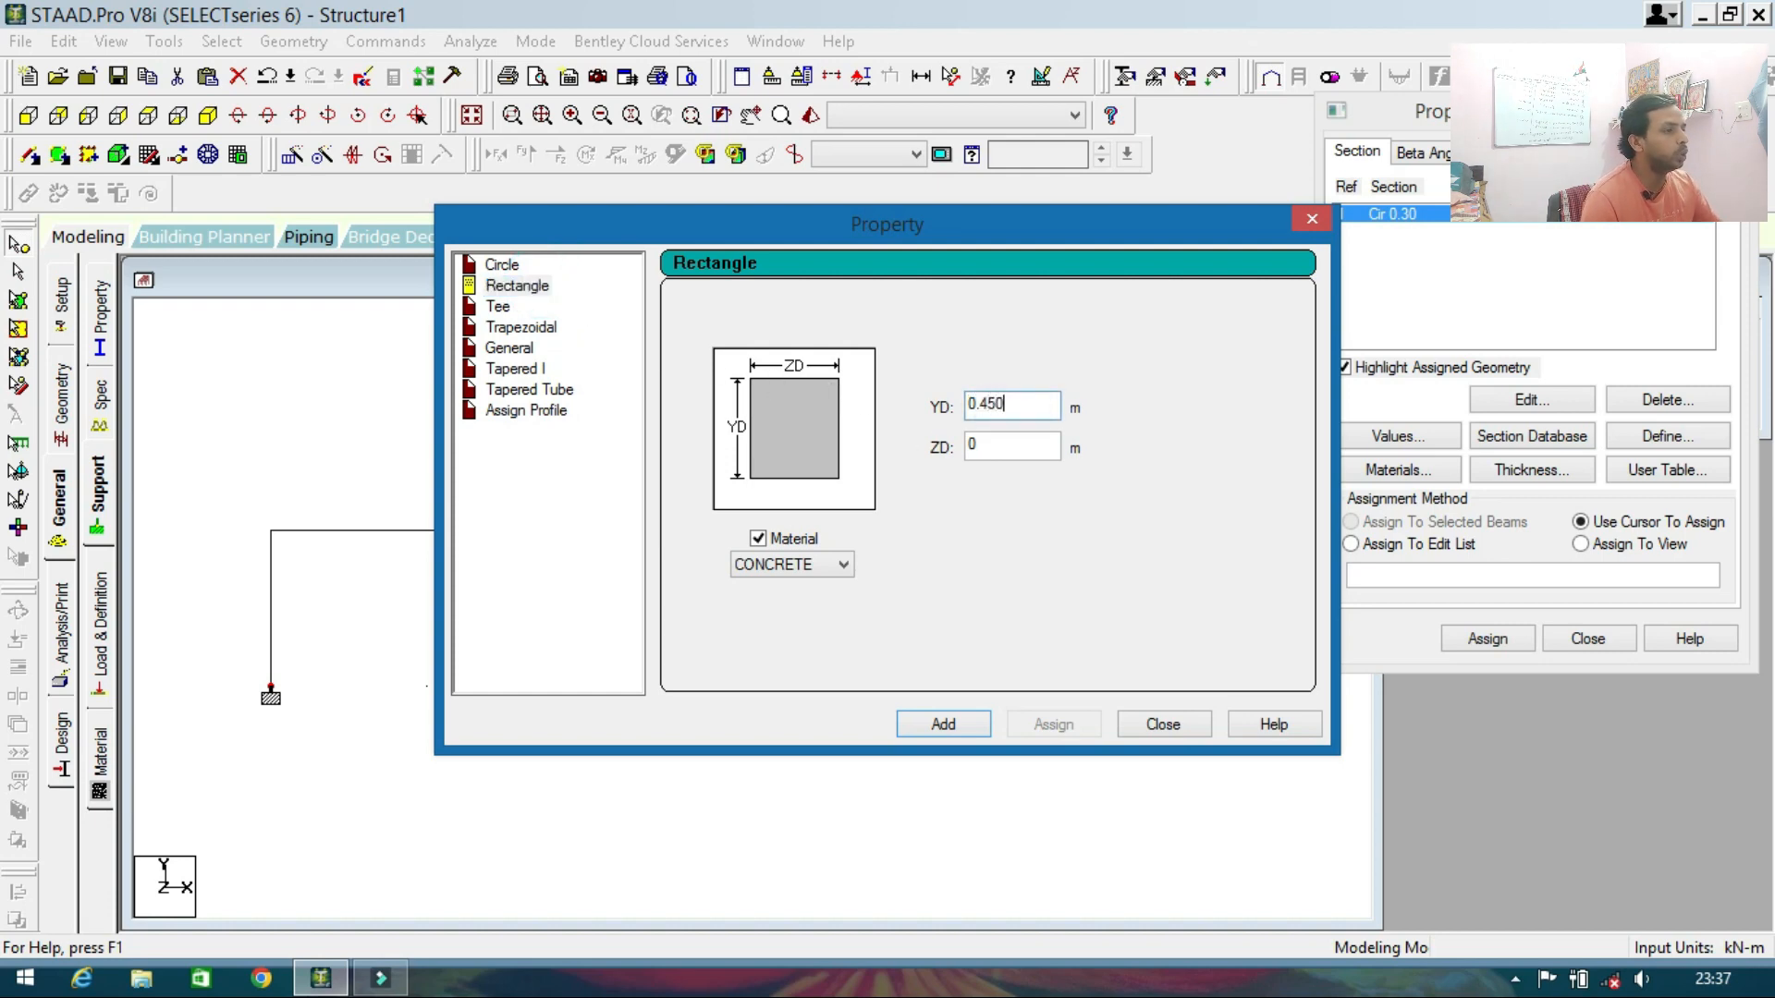
click(998, 444)
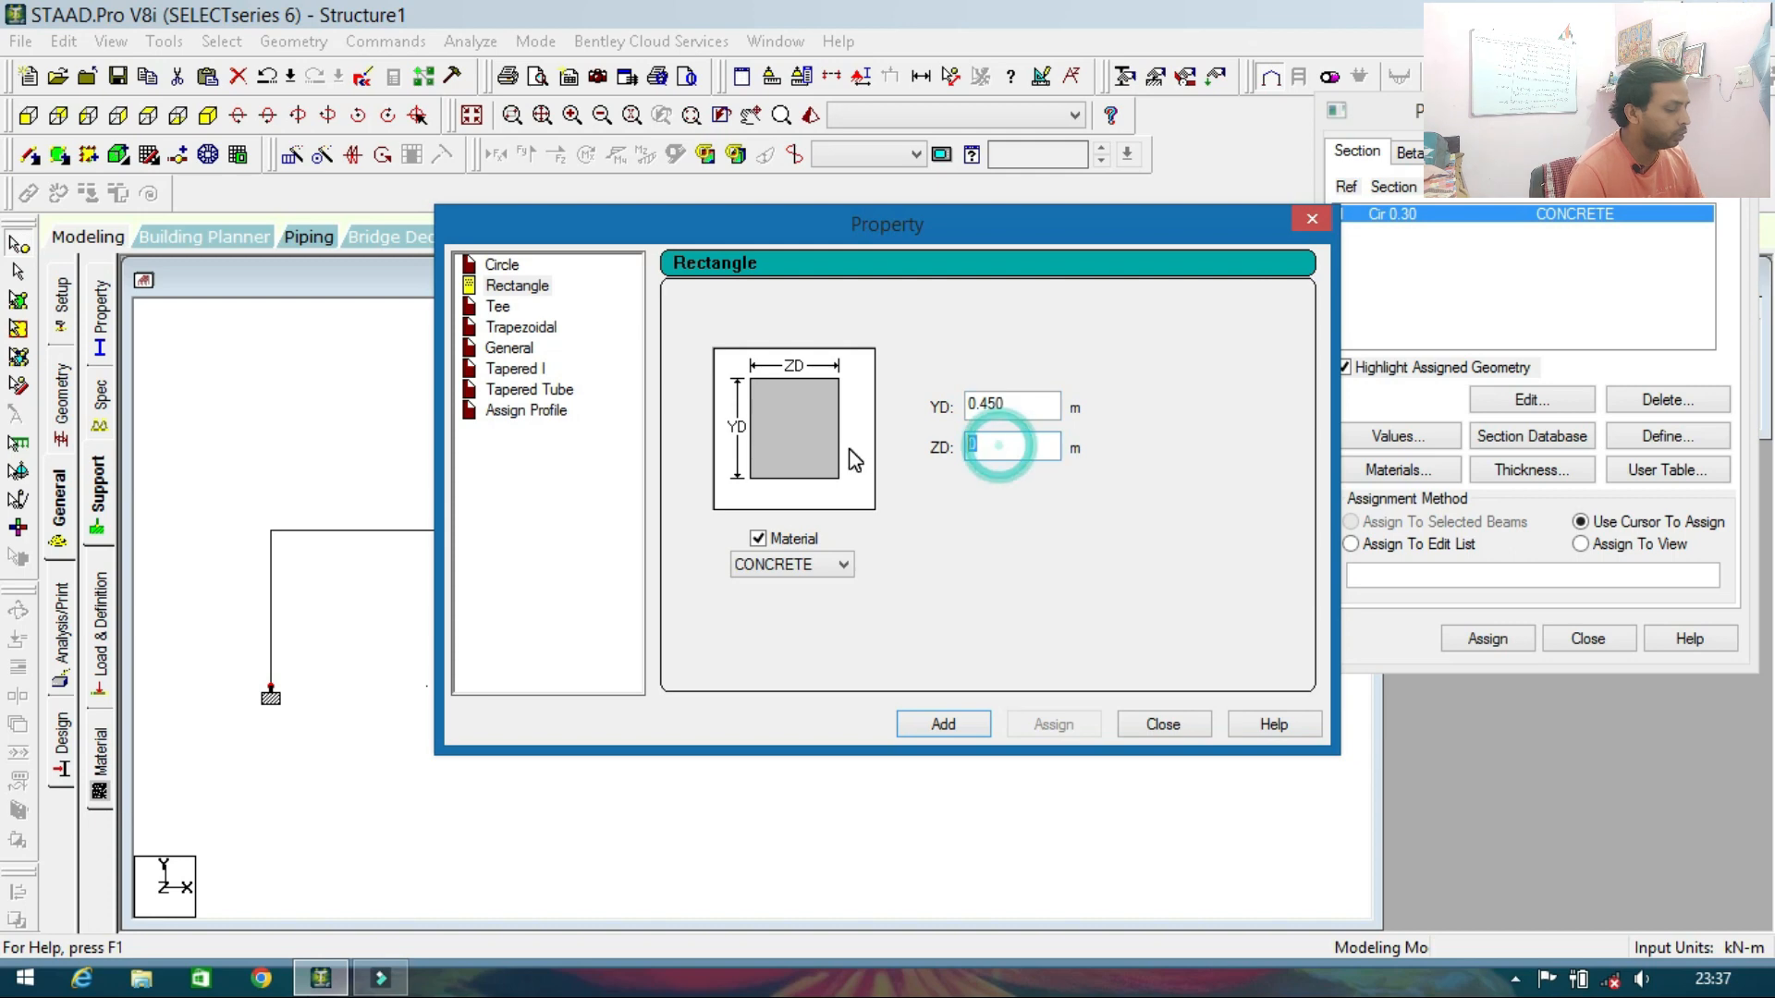
text(.230)
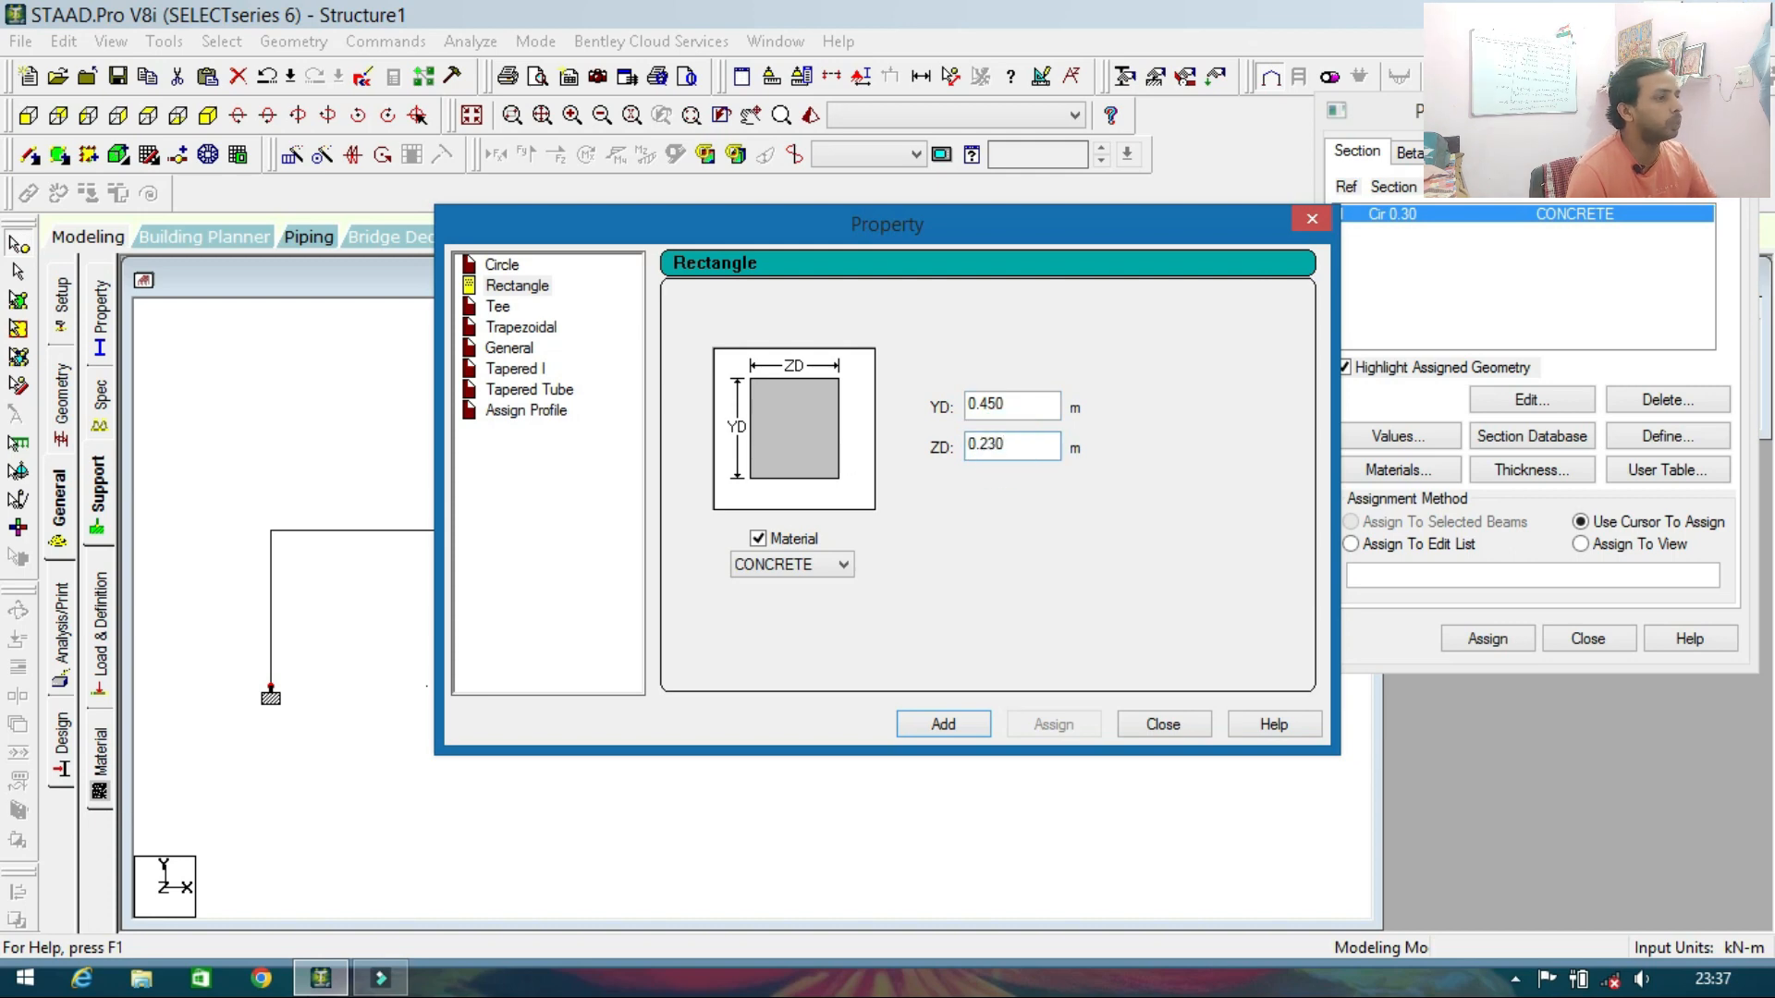
click(947, 726)
click(1157, 726)
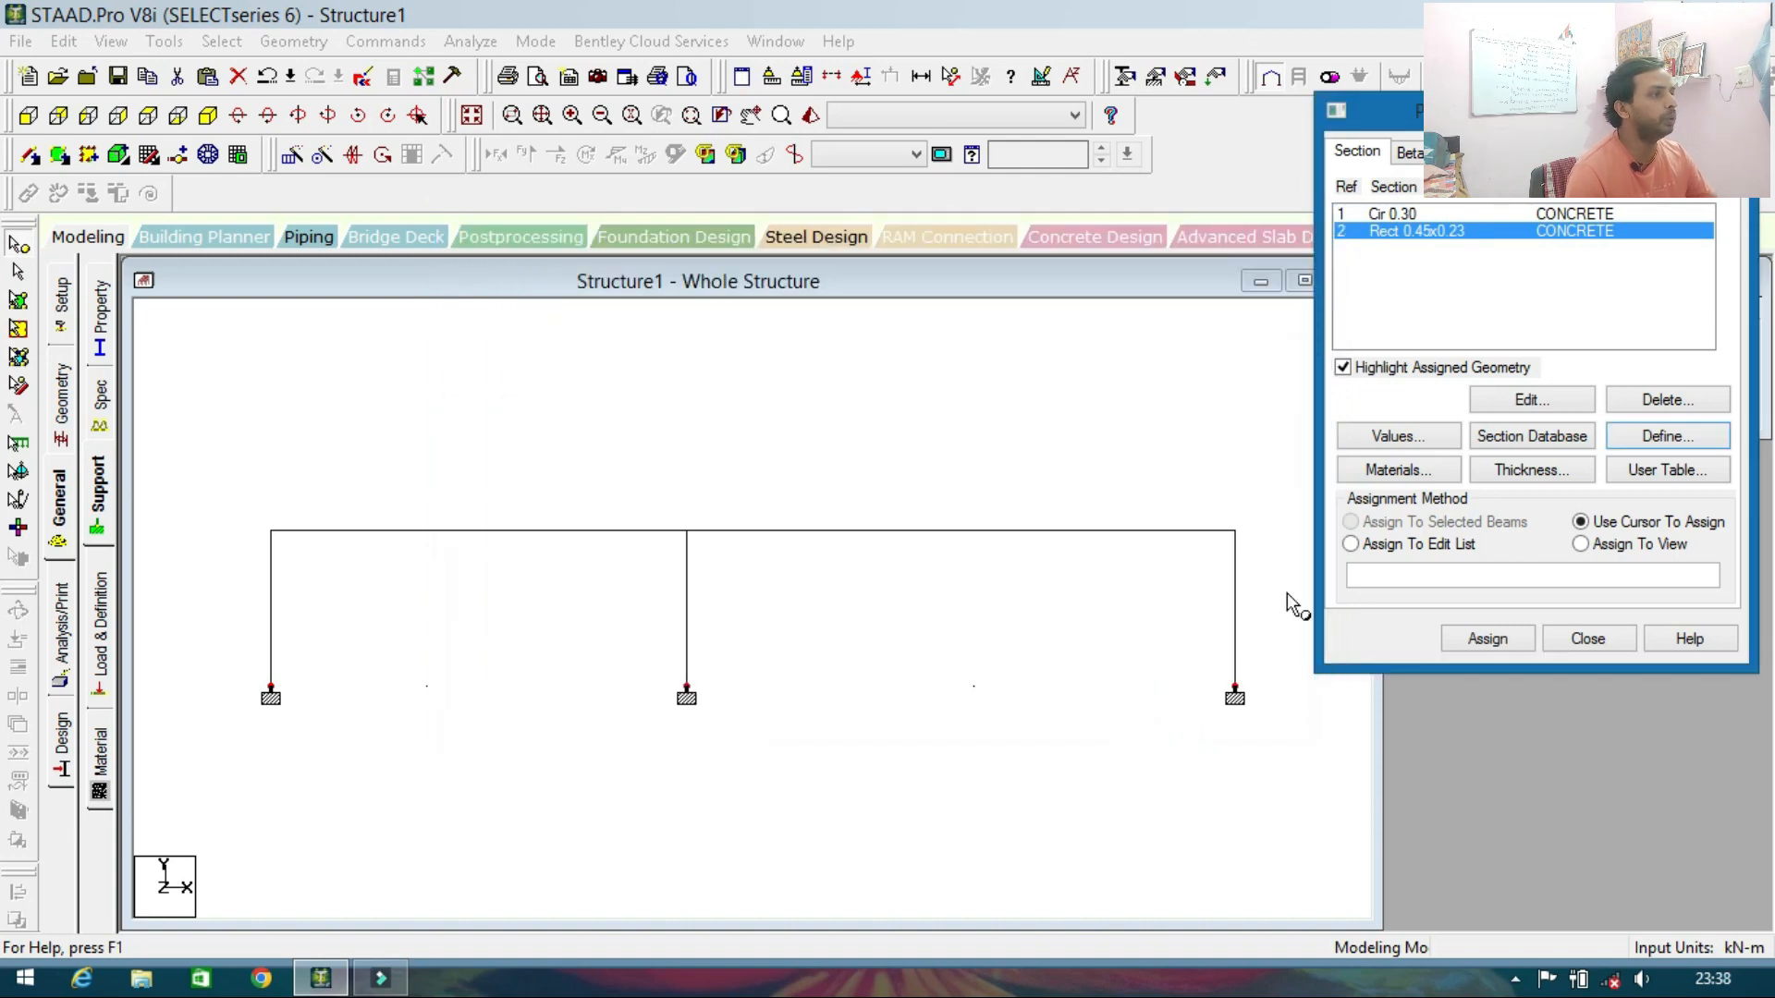
Assign the 0.30 m circular section to the three columns by selecting all beams parallel to the Y axis.
click(1488, 294)
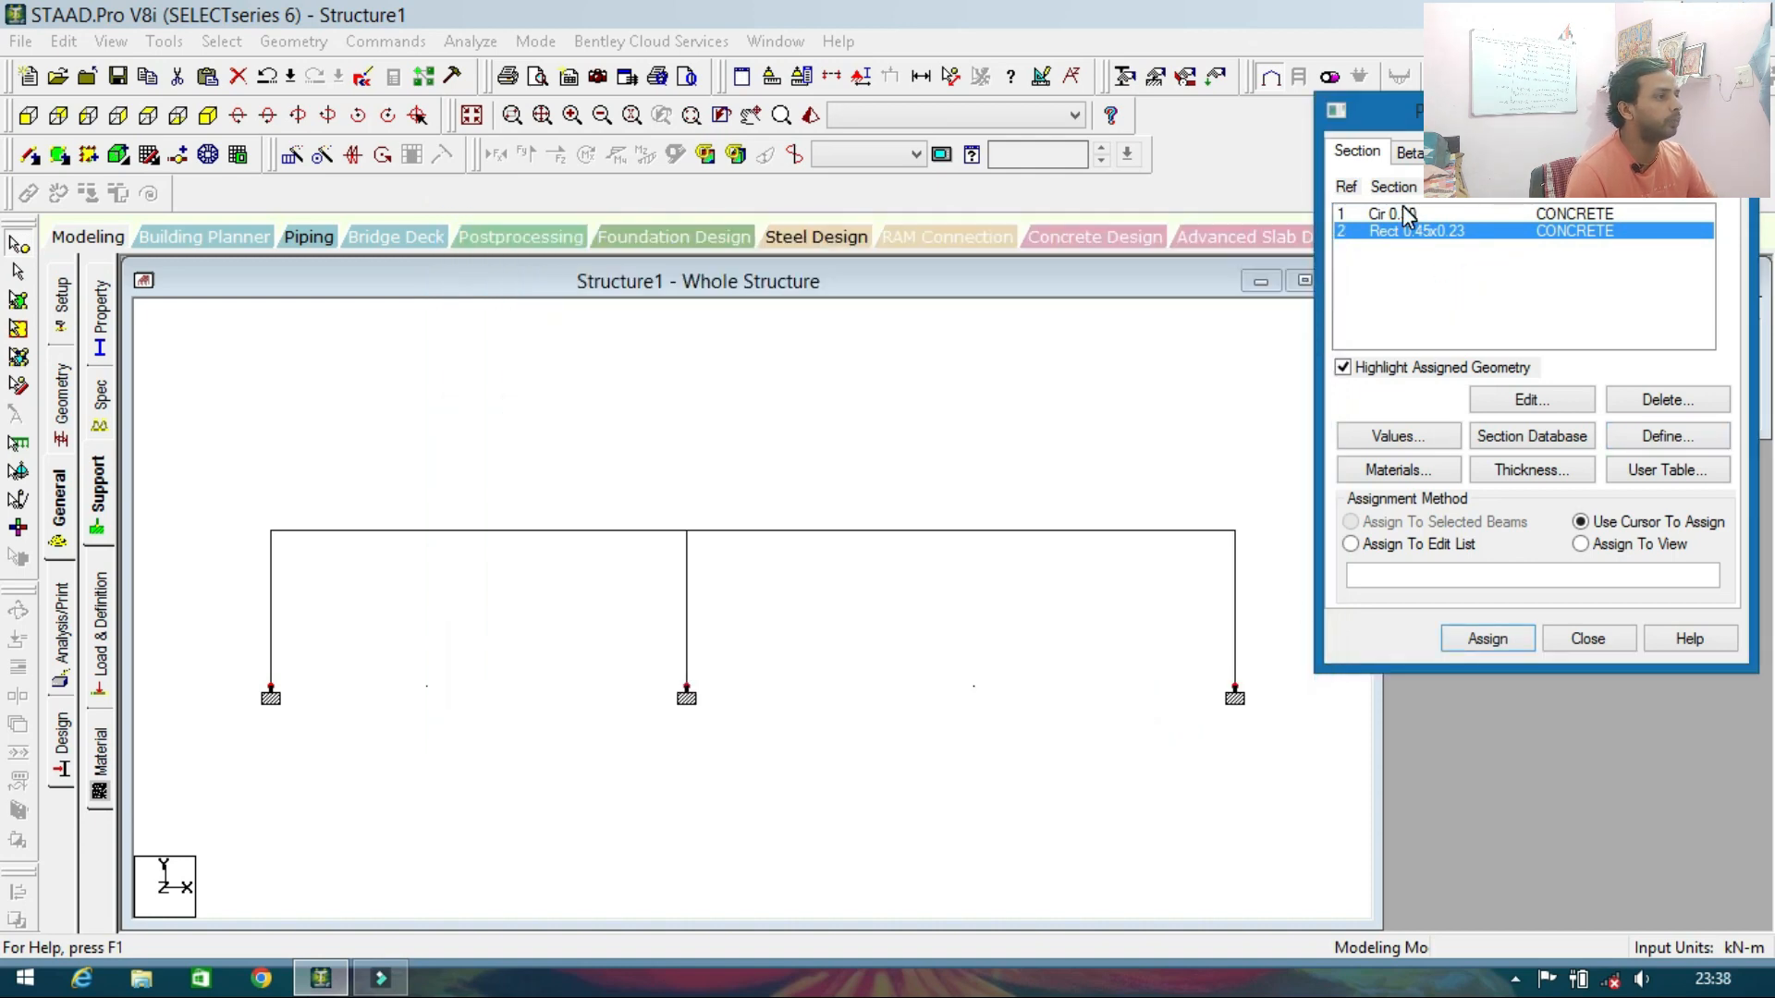
click(1403, 212)
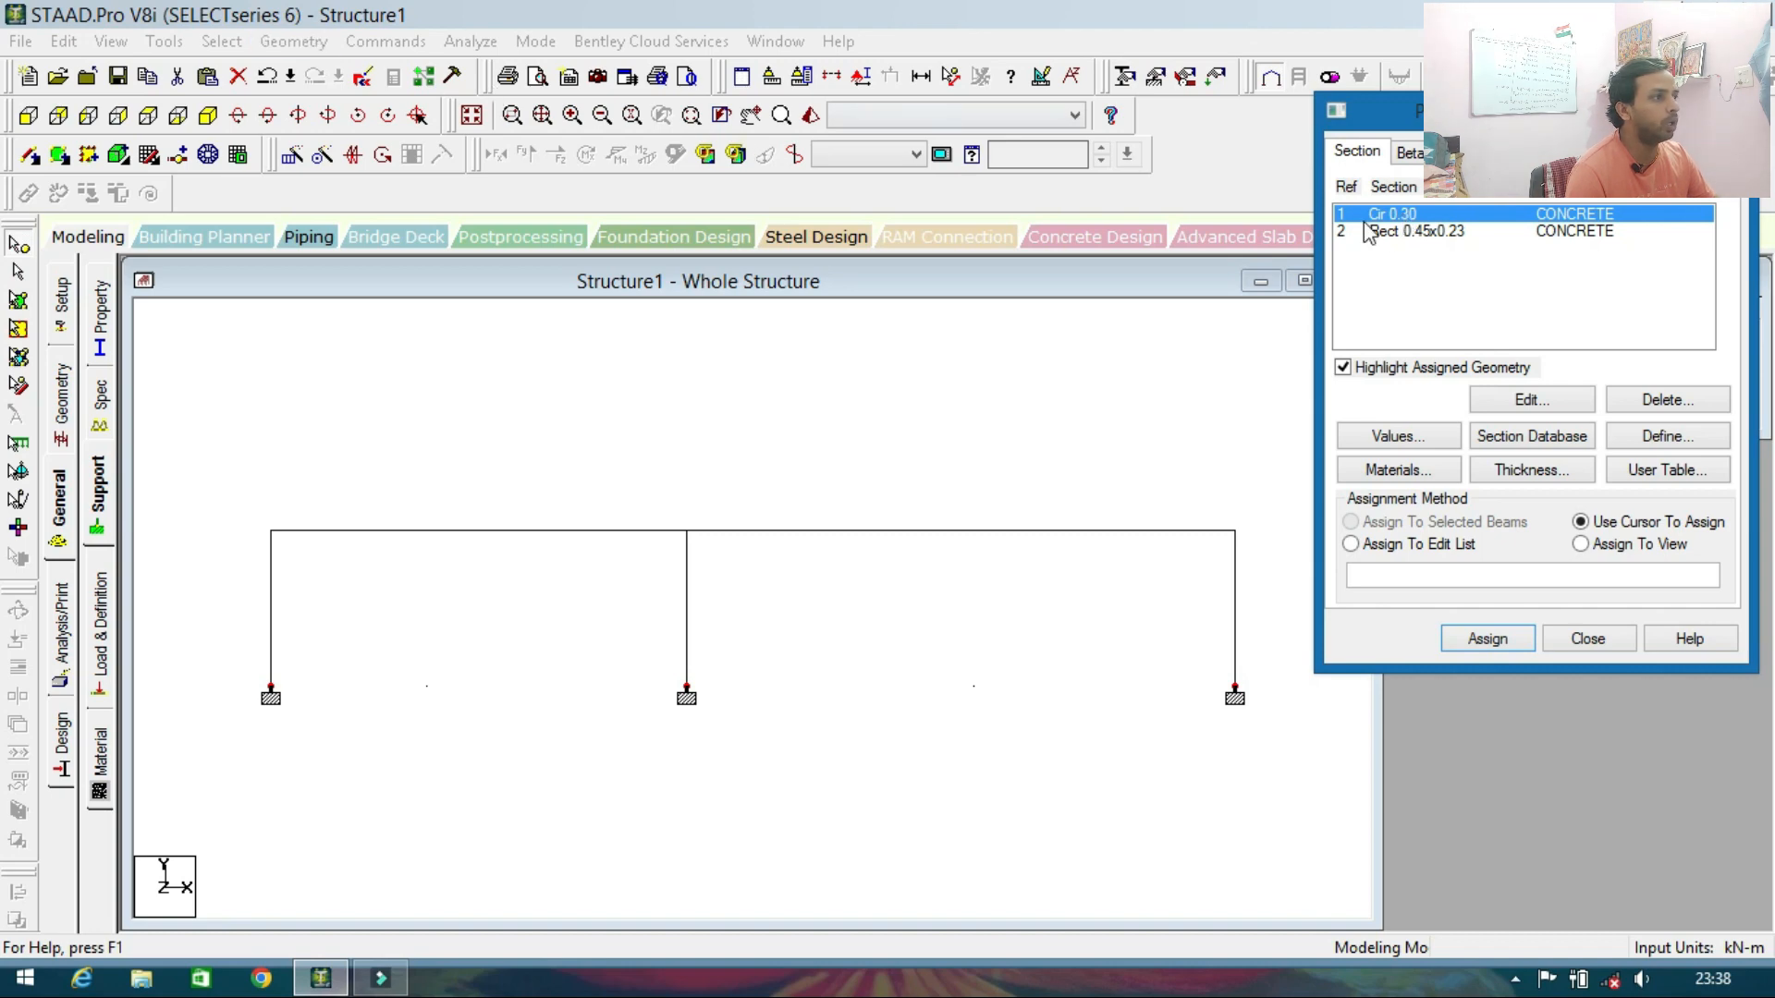
click(215, 43)
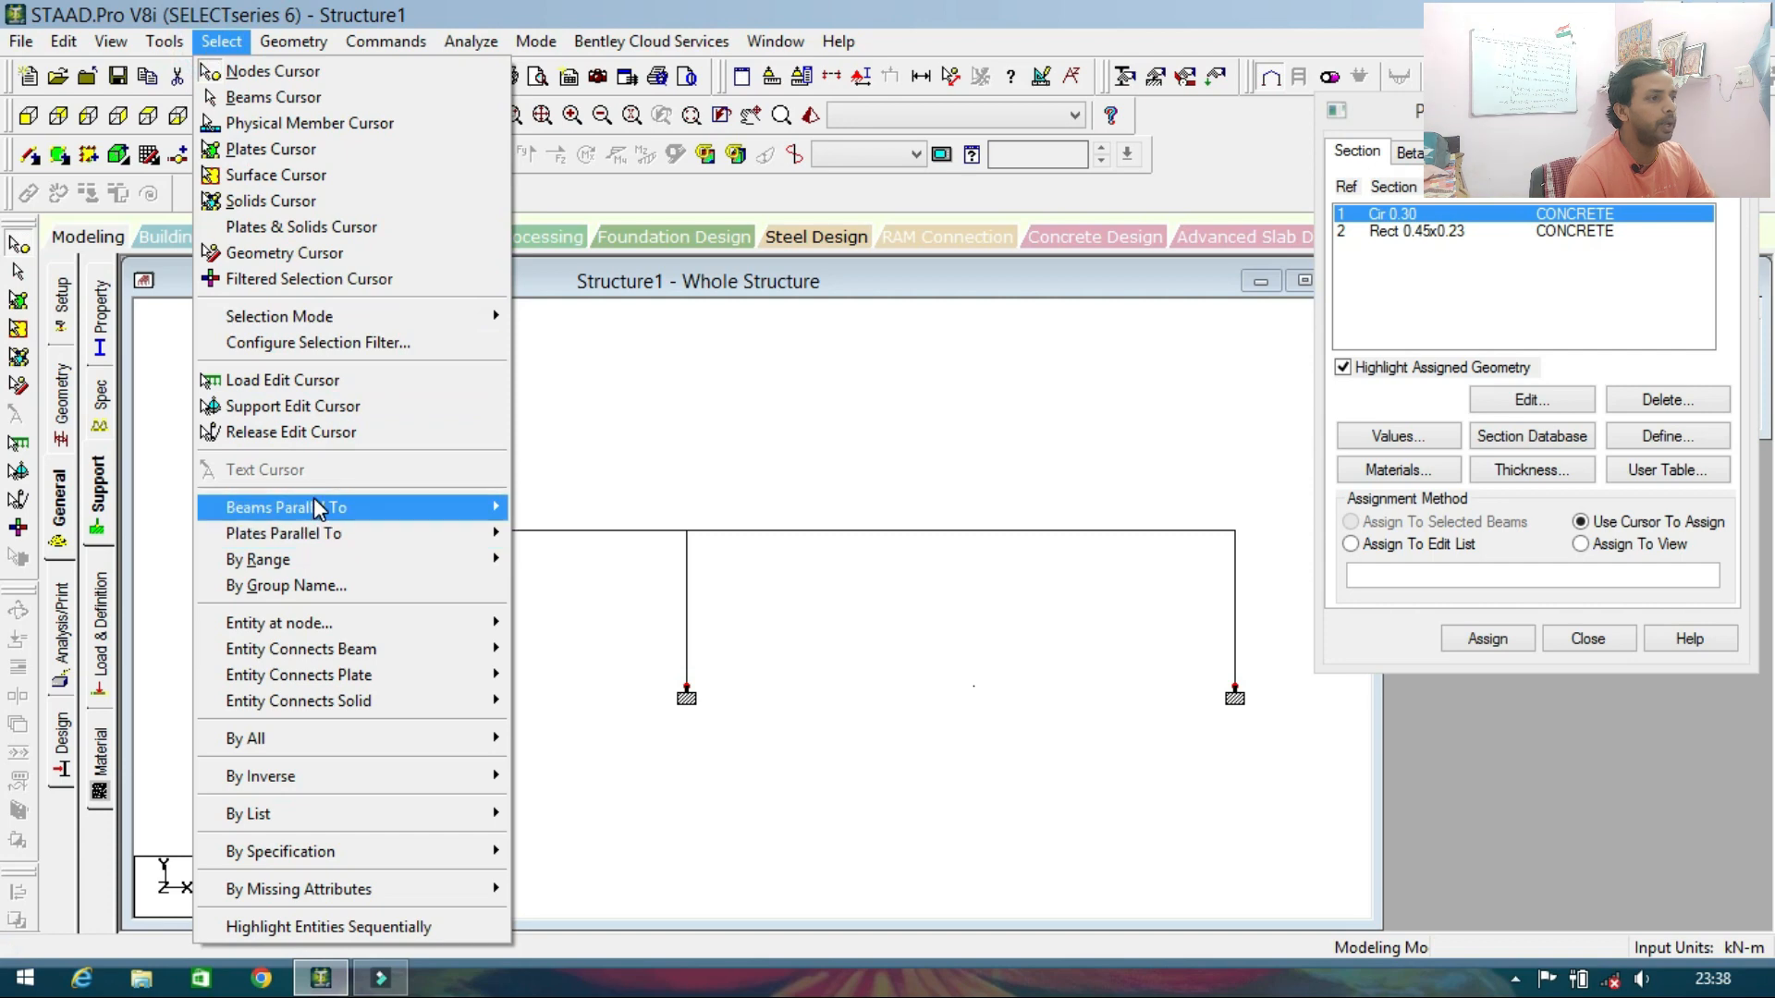
mouse_move(416, 520)
click(551, 533)
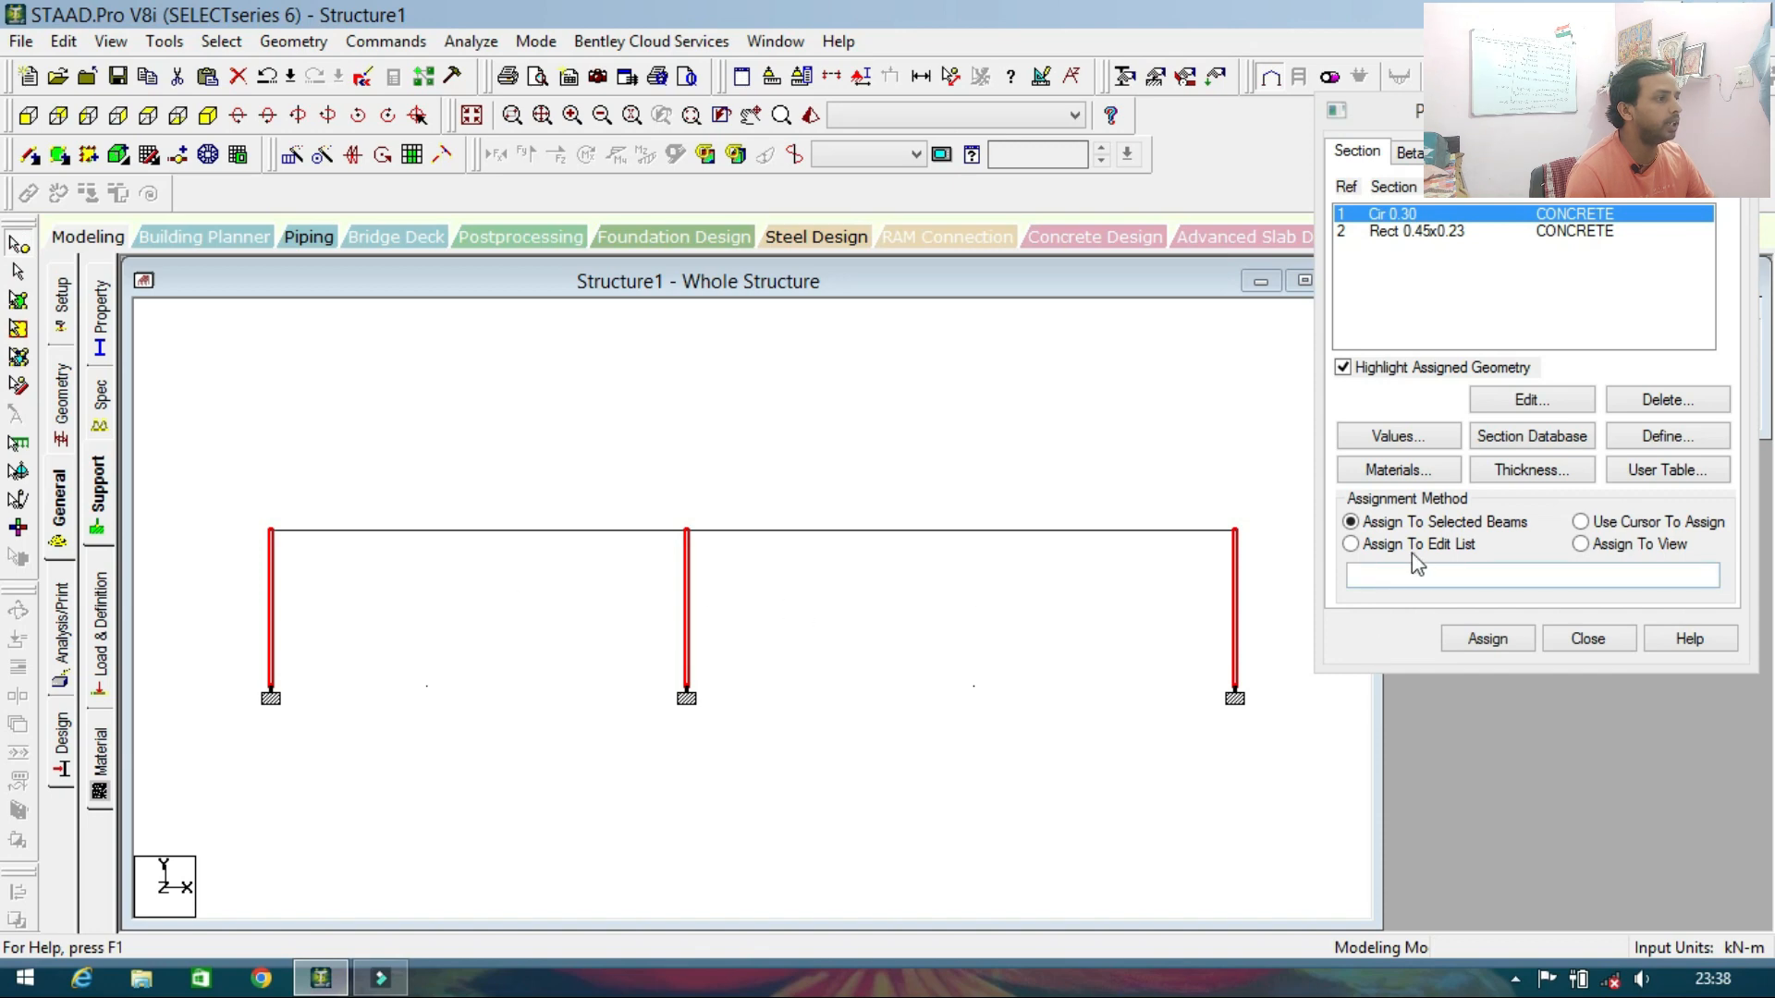
click(1489, 639)
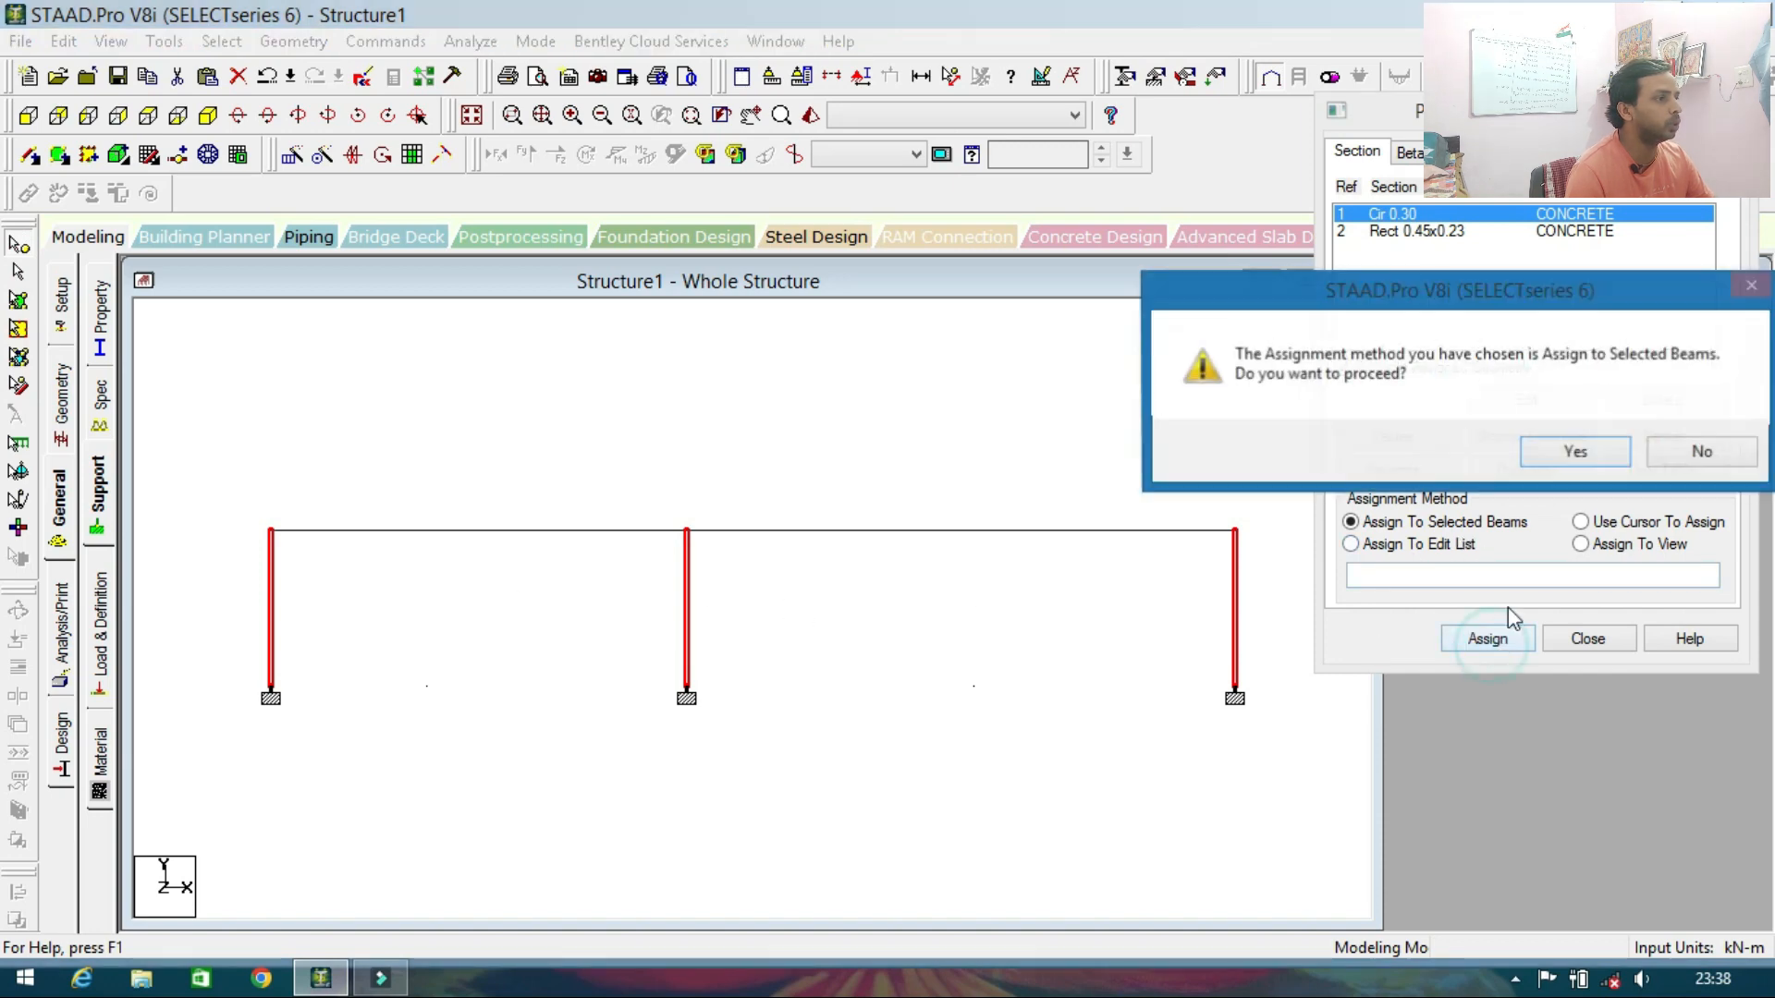
click(1574, 449)
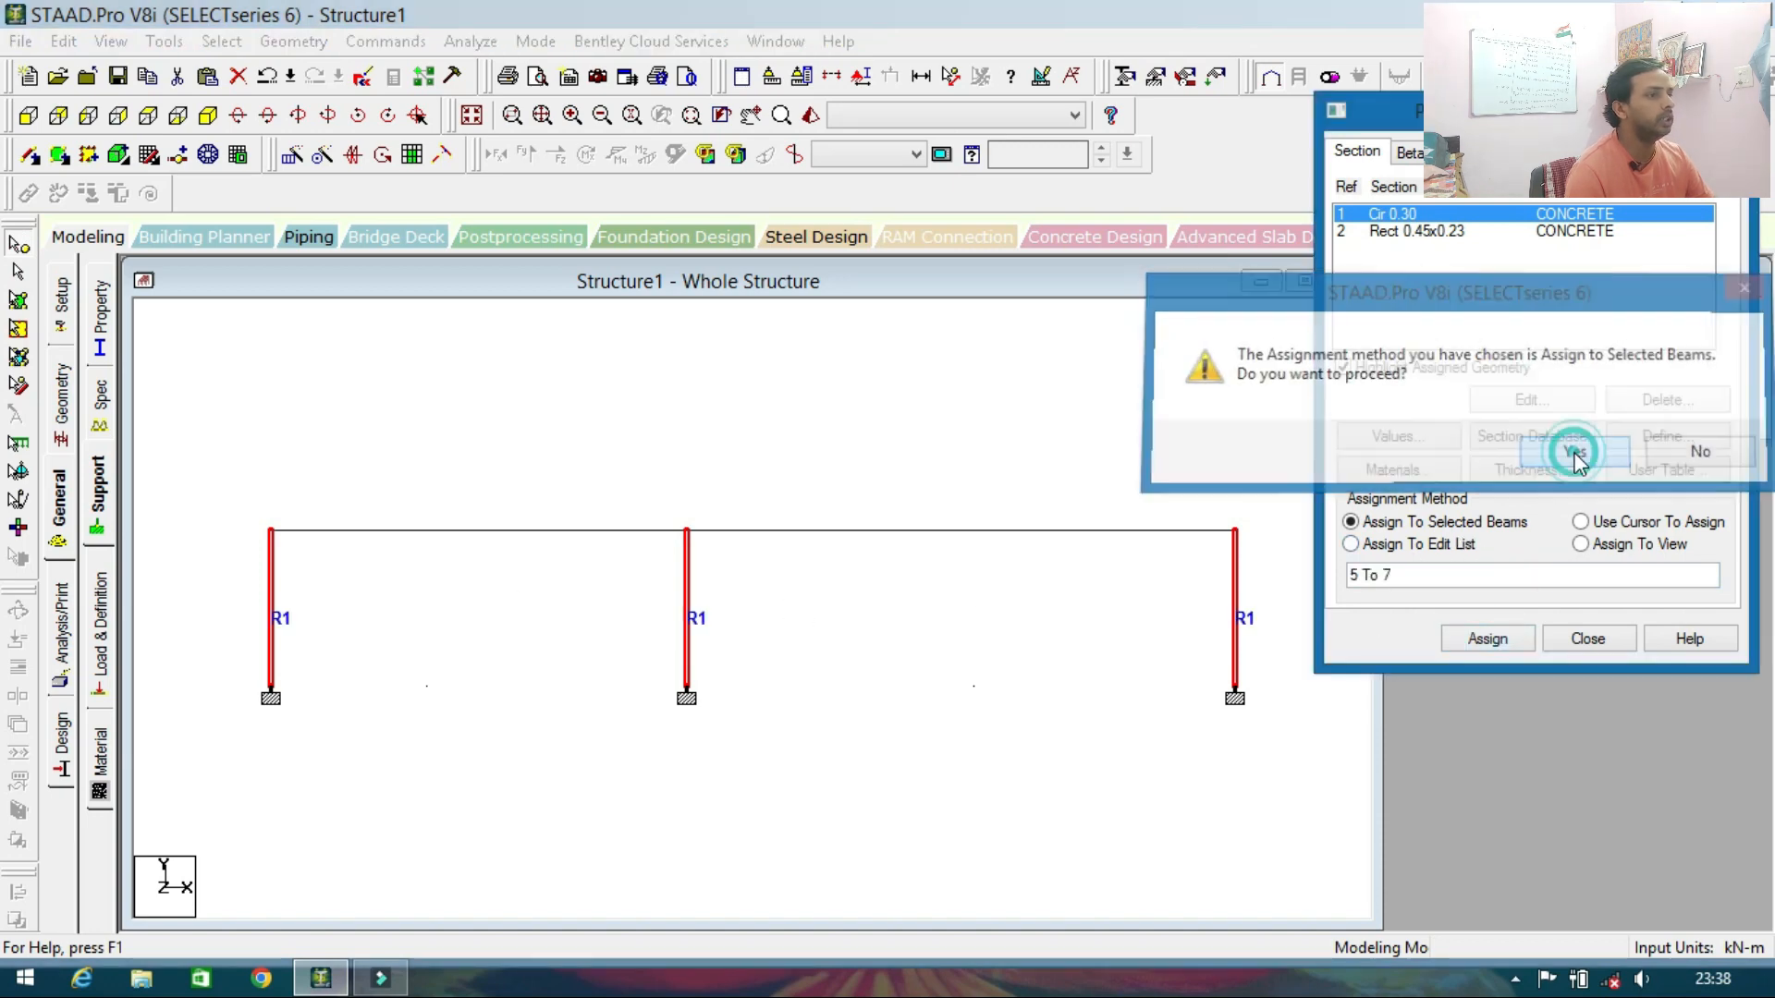
Assign the rectangular 0.45x0.23 section to the horizontal beams by selecting all members parallel to the X axis, and close the properties.
click(1394, 233)
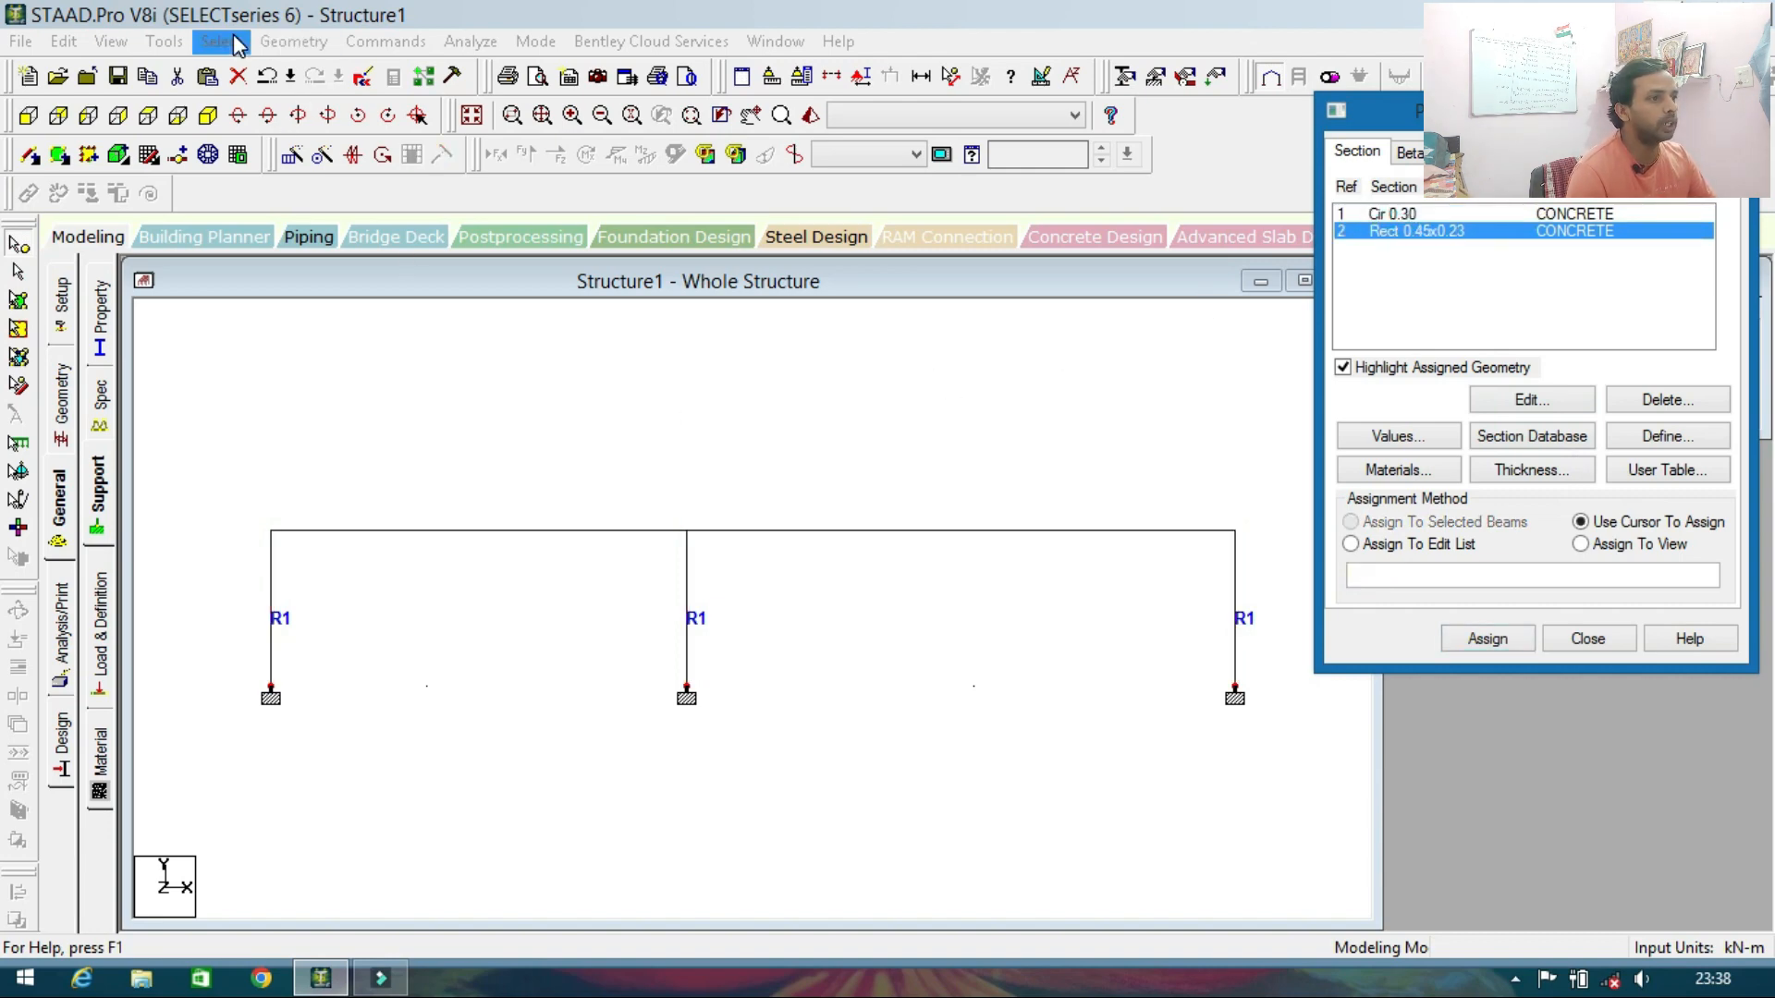
click(221, 40)
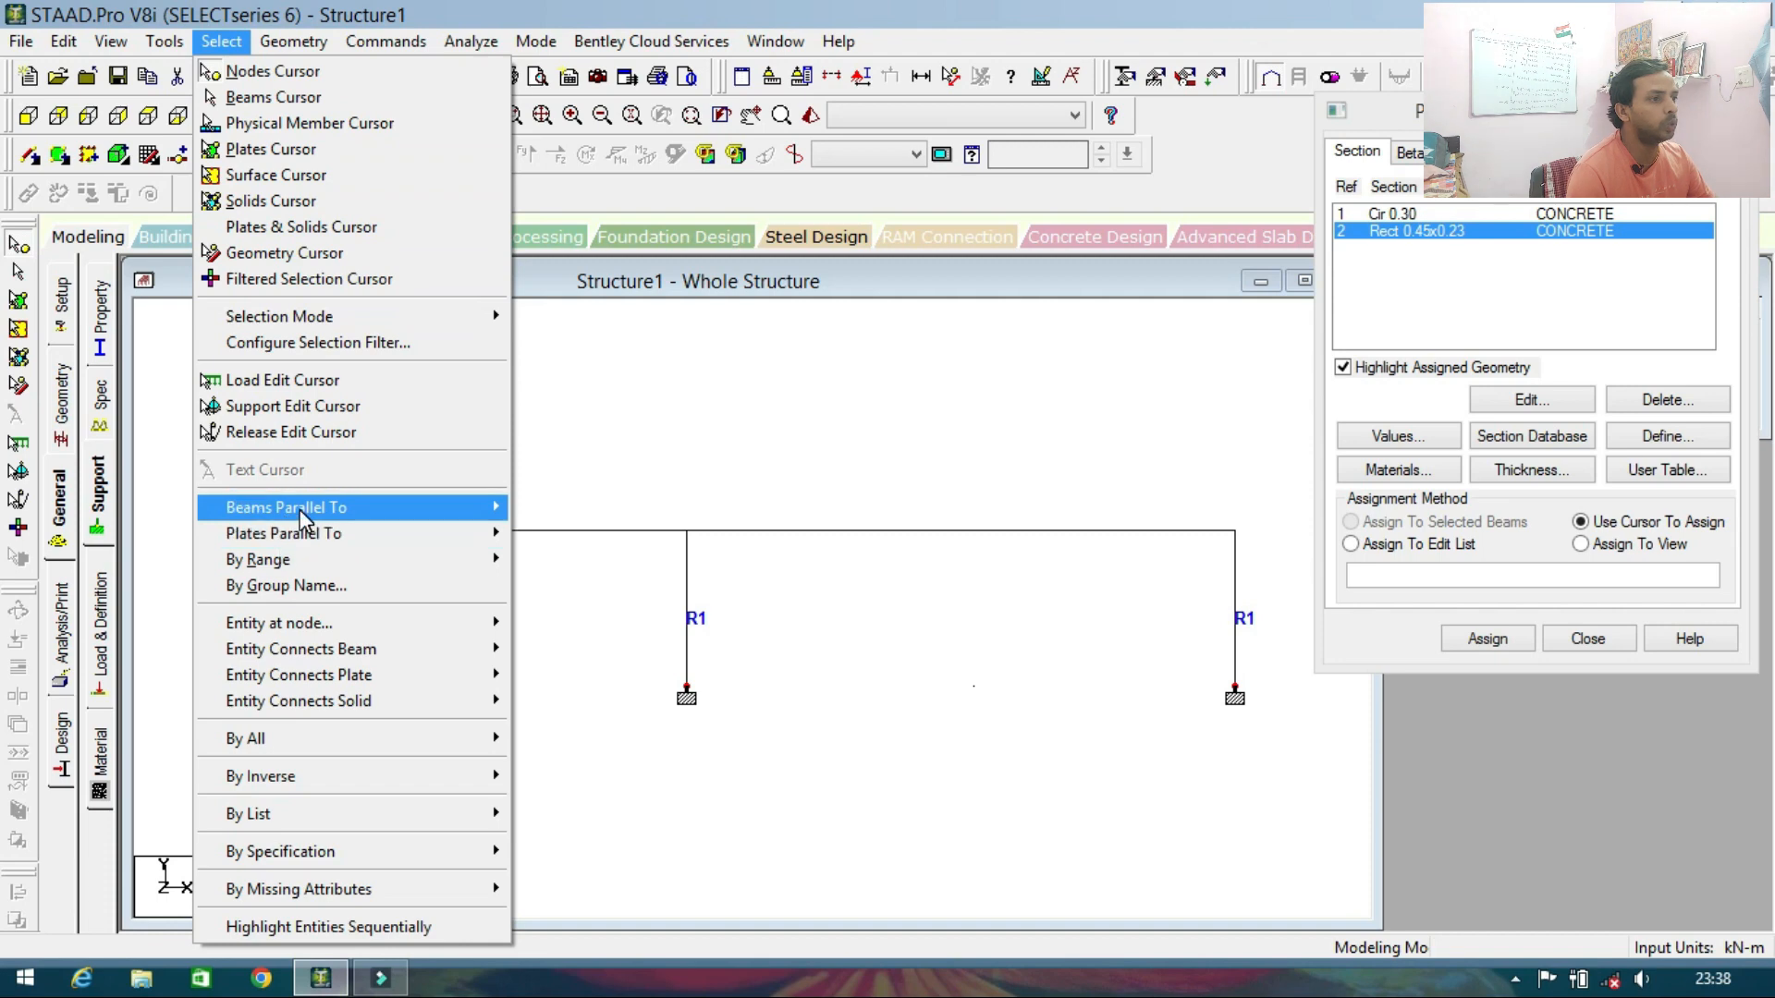
mouse_move(475, 508)
click(568, 515)
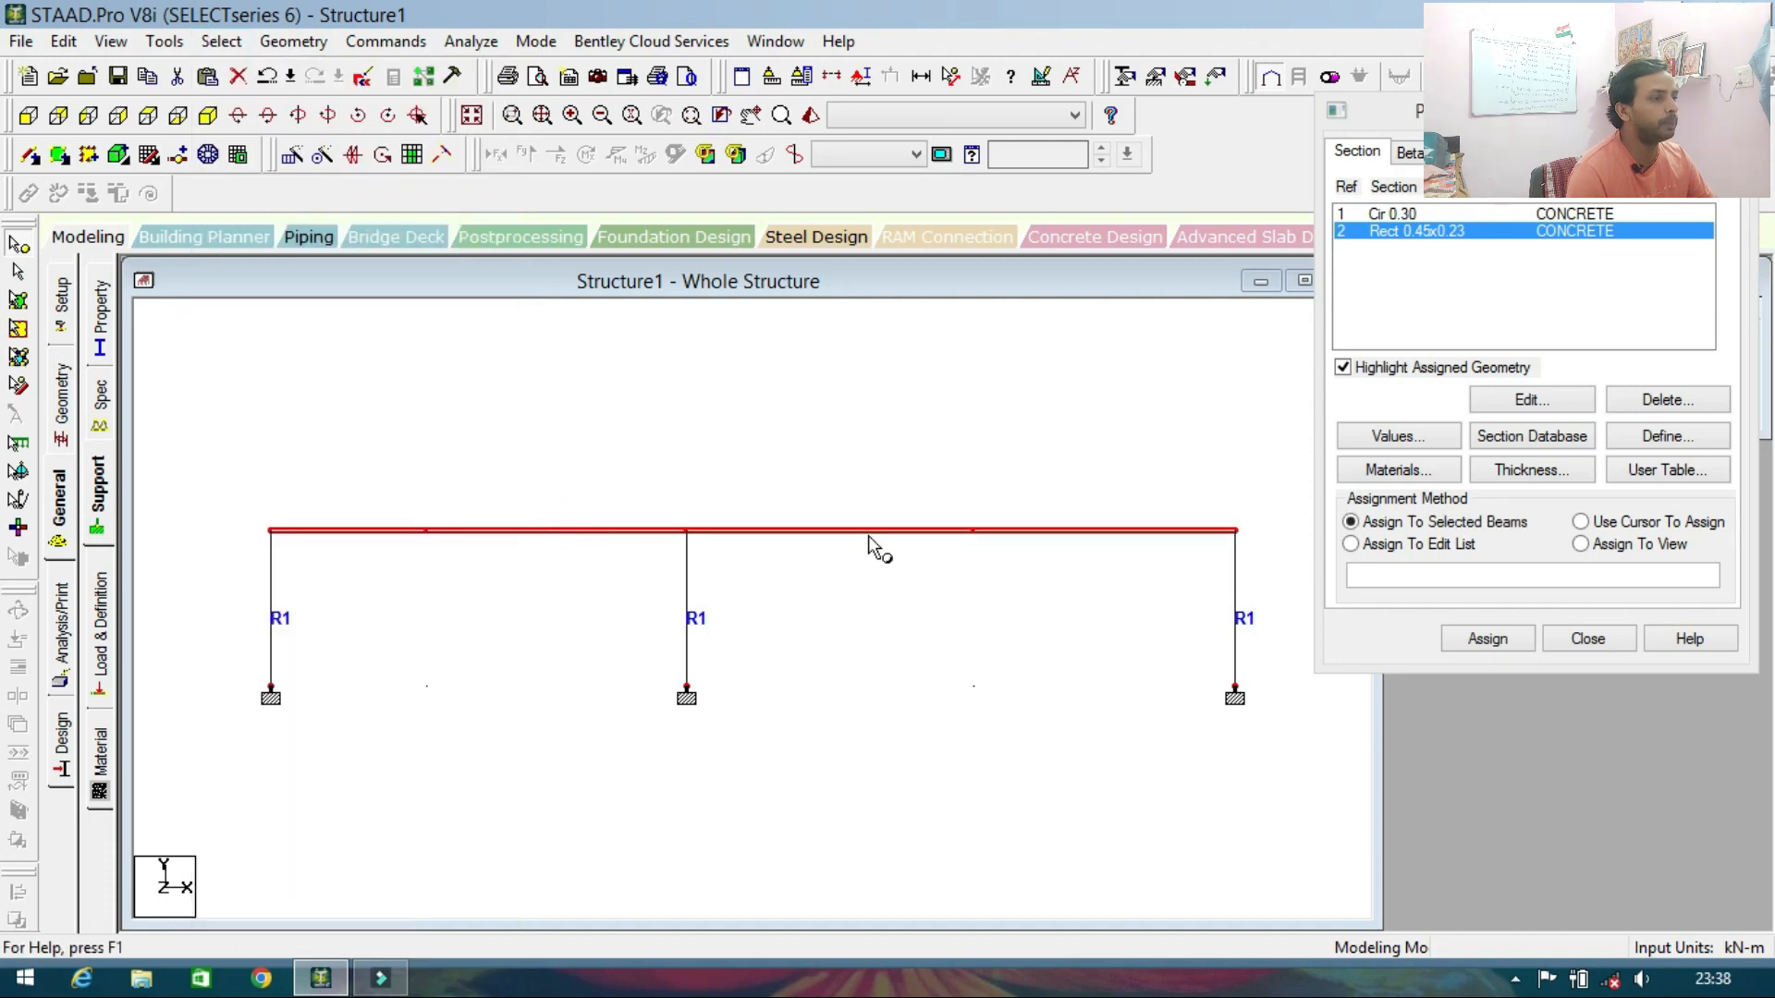
click(1490, 640)
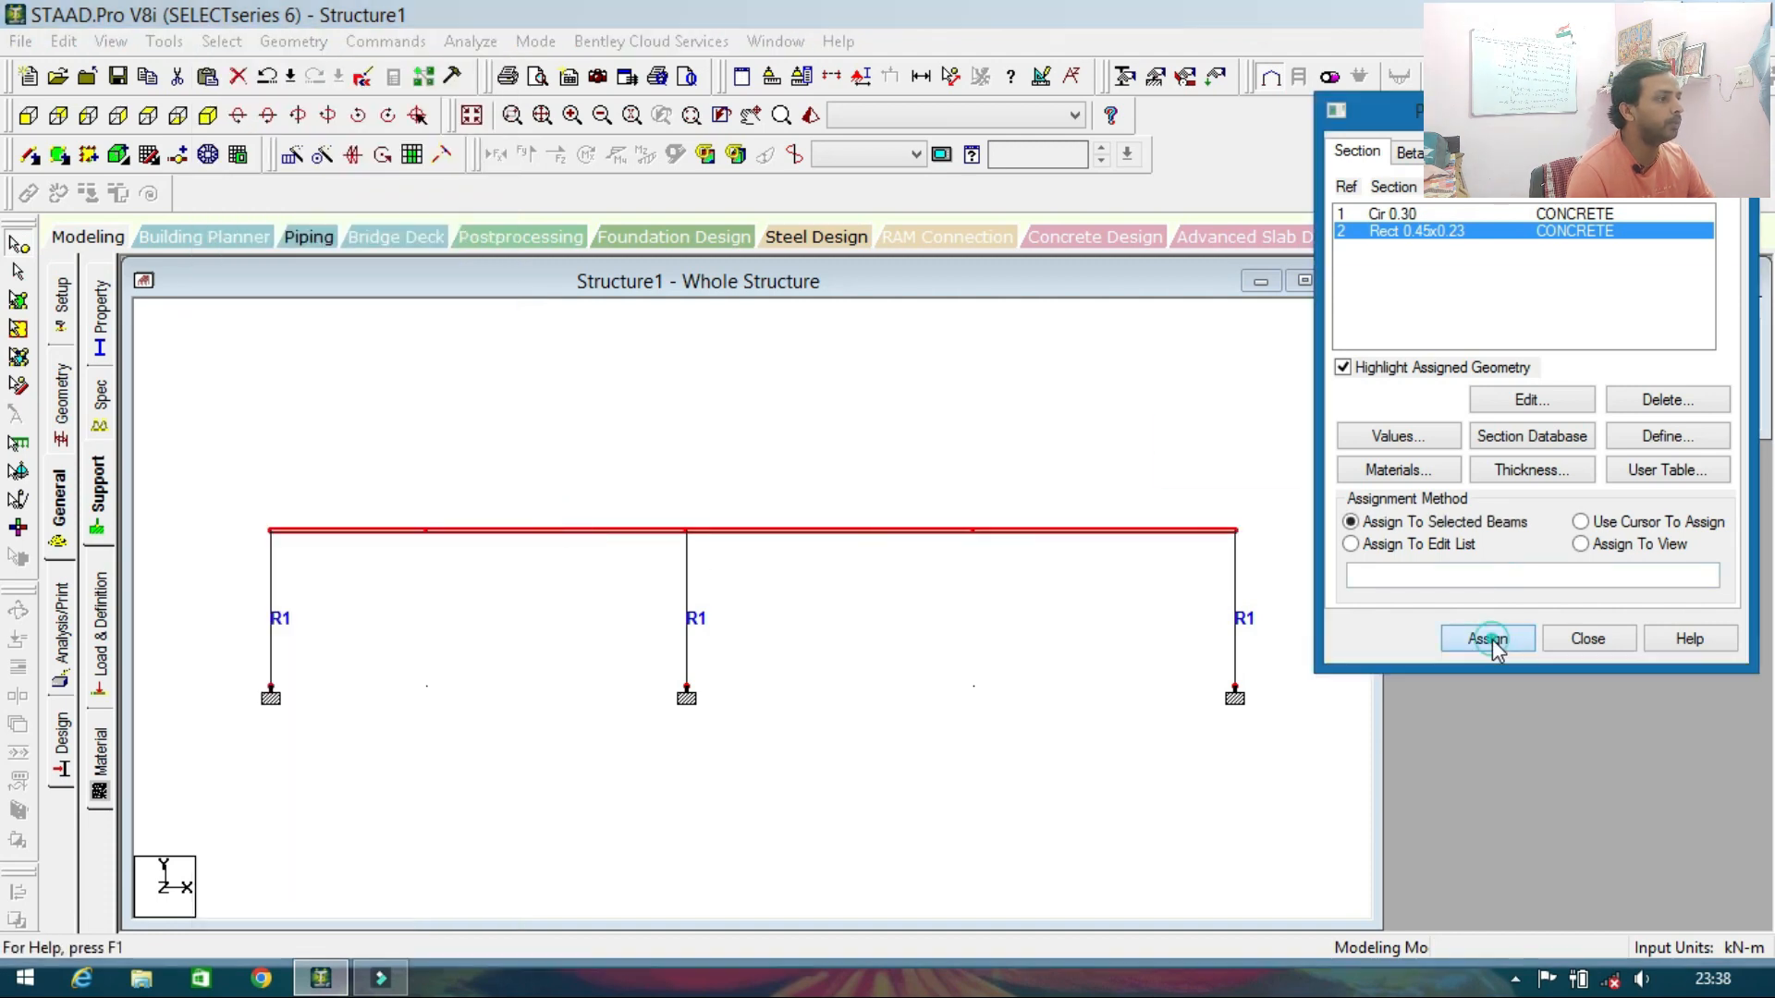
click(1576, 452)
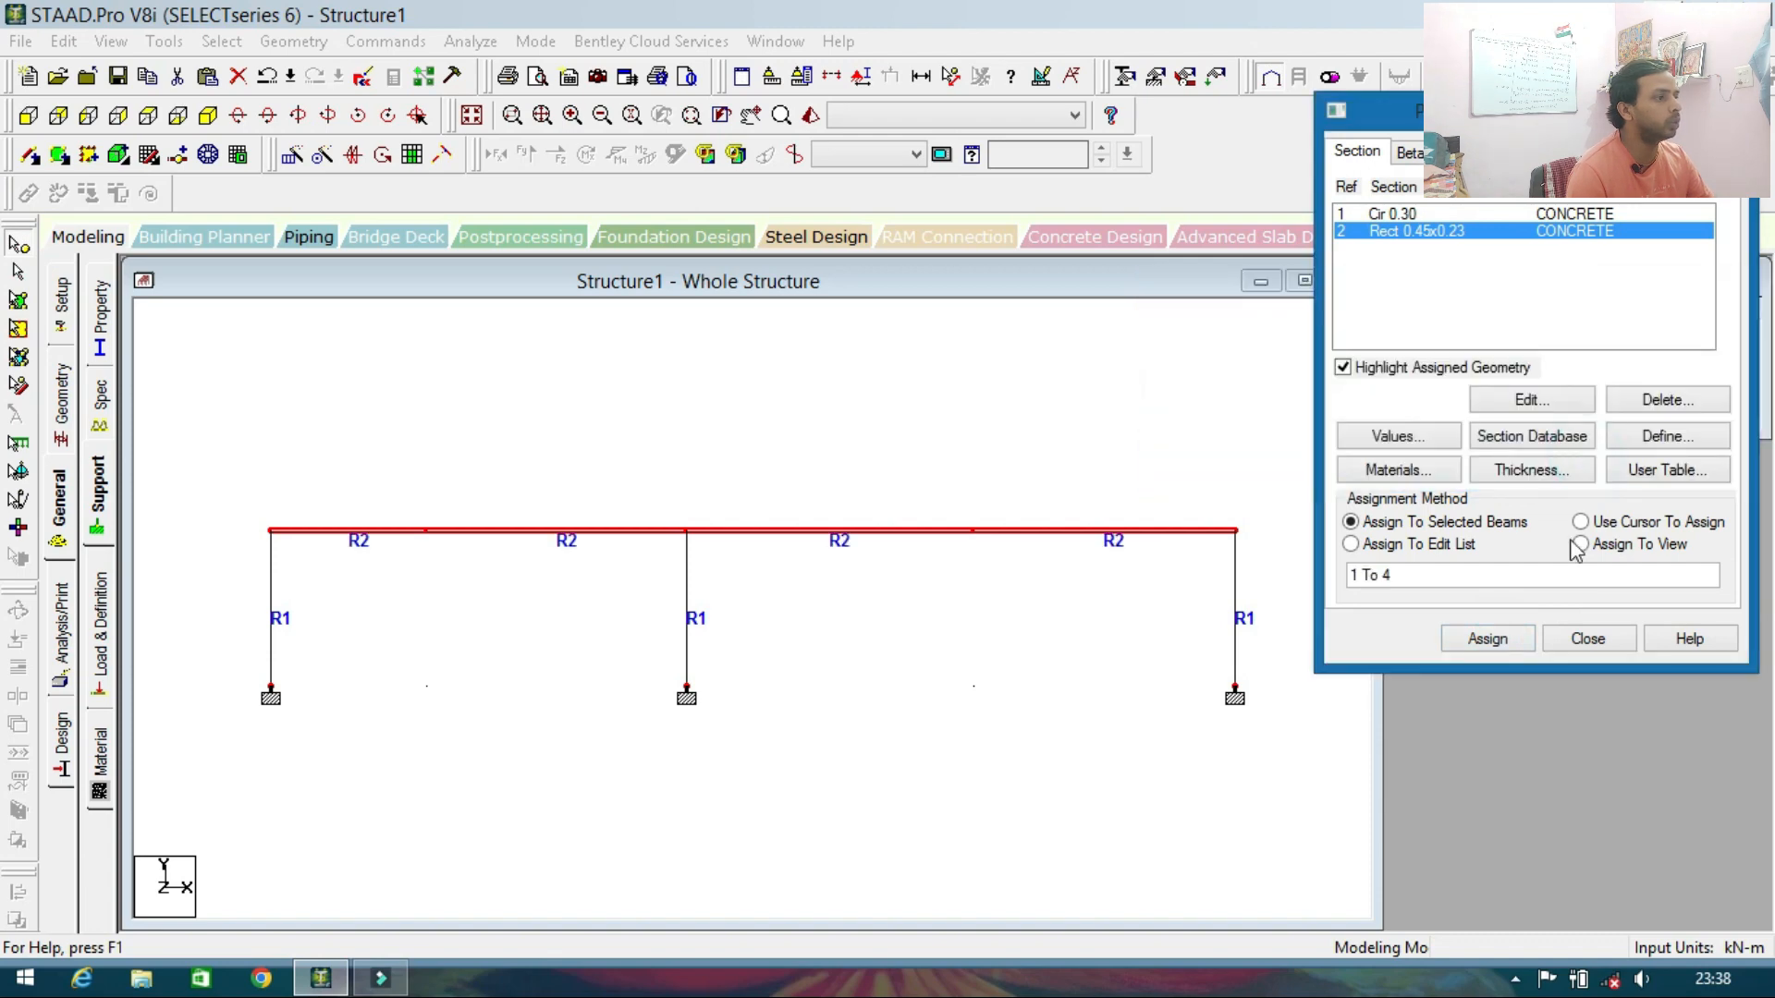
click(1582, 640)
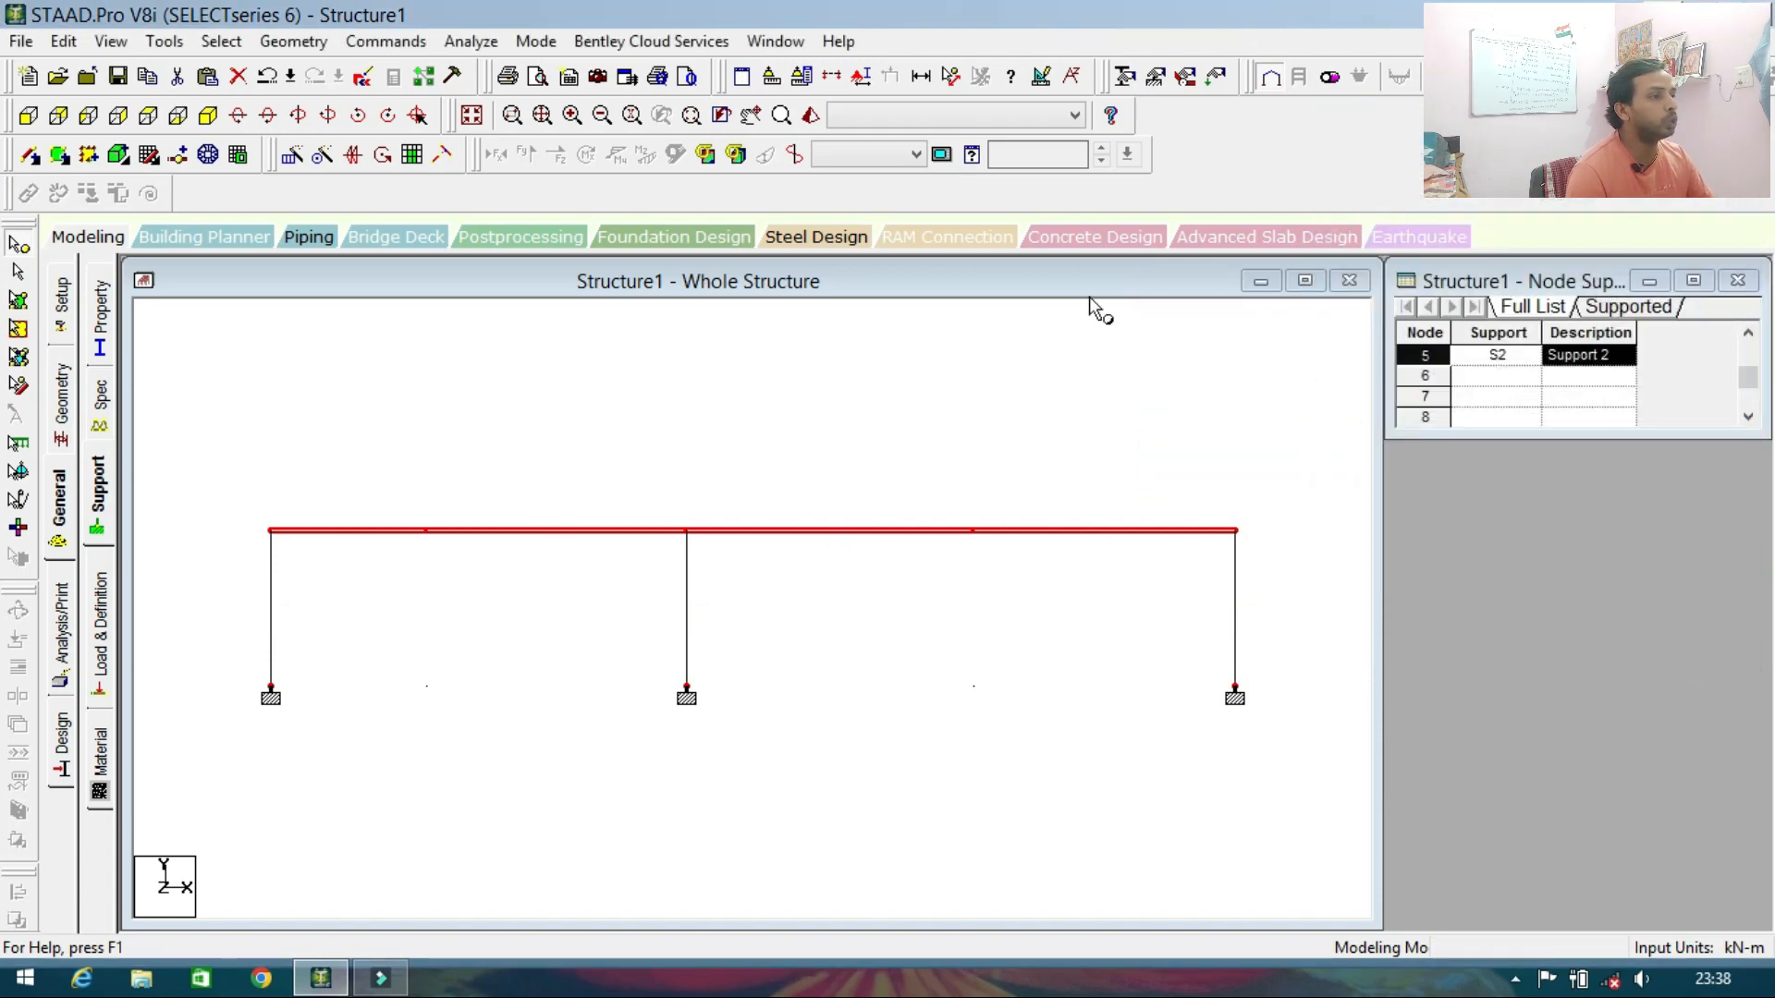
Examine the 3D rendered view of the whole frame from several angles to check the beam and column sections.
click(810, 115)
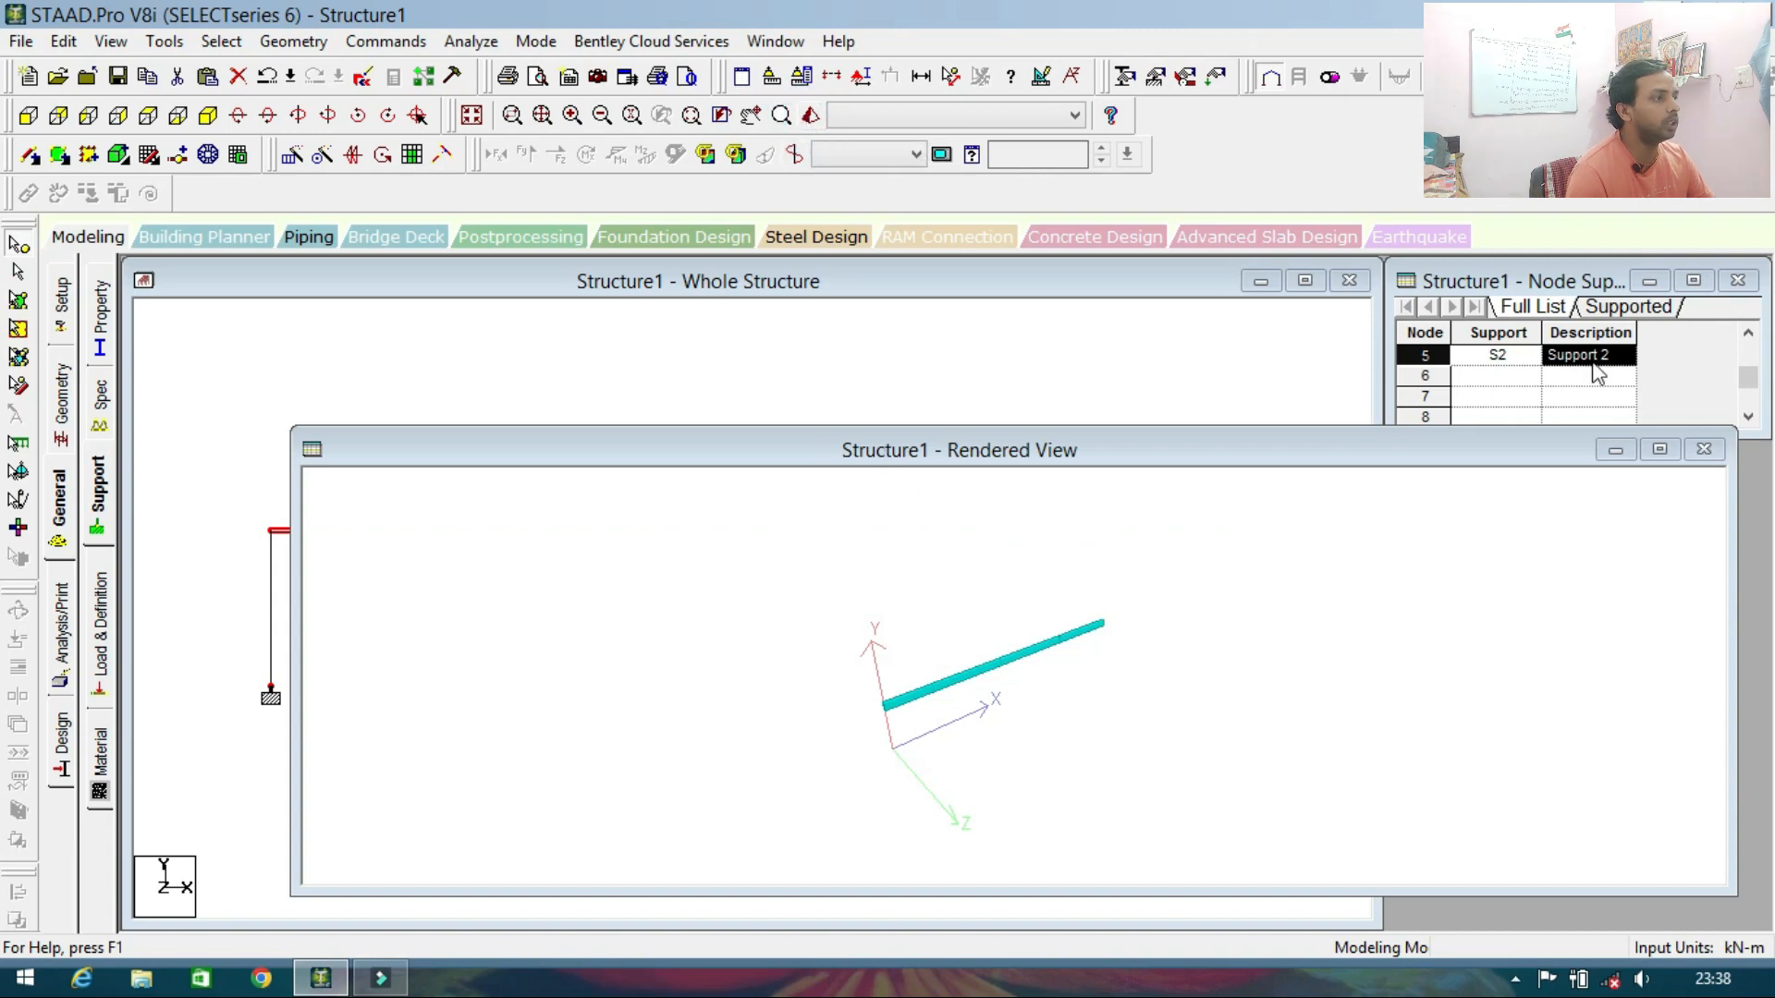
click(1702, 451)
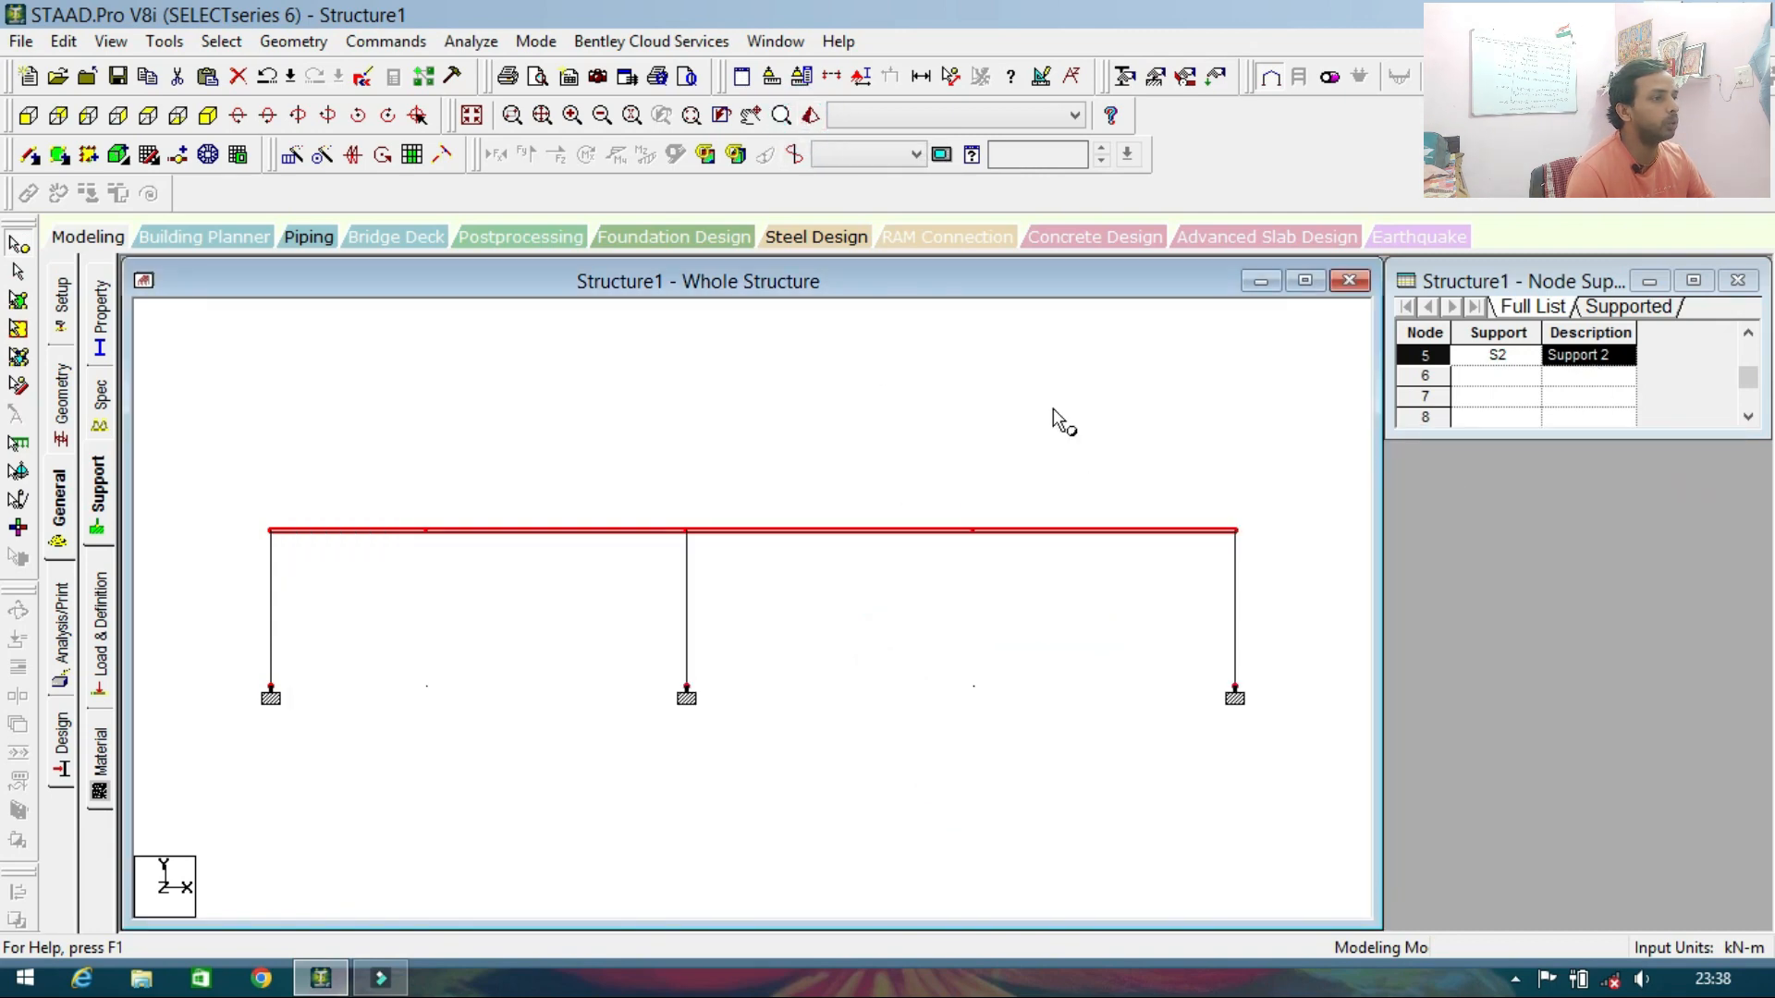
click(1063, 423)
click(796, 119)
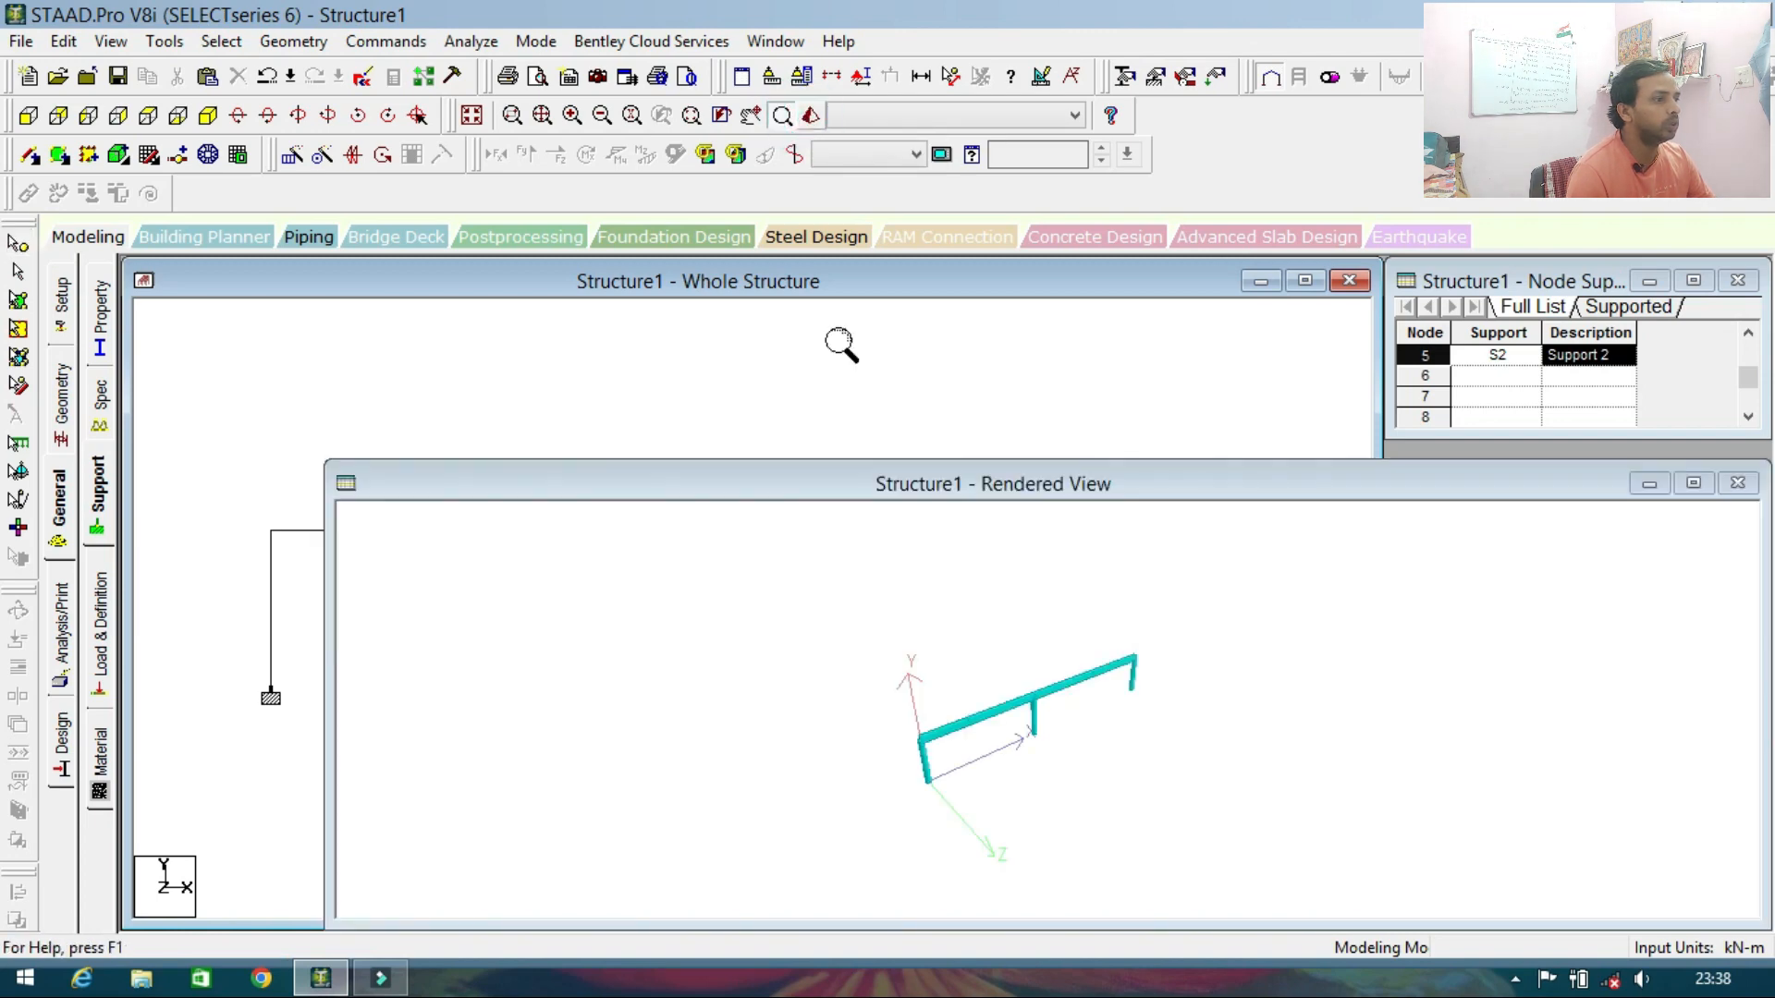
drag(1112, 745, 1095, 735)
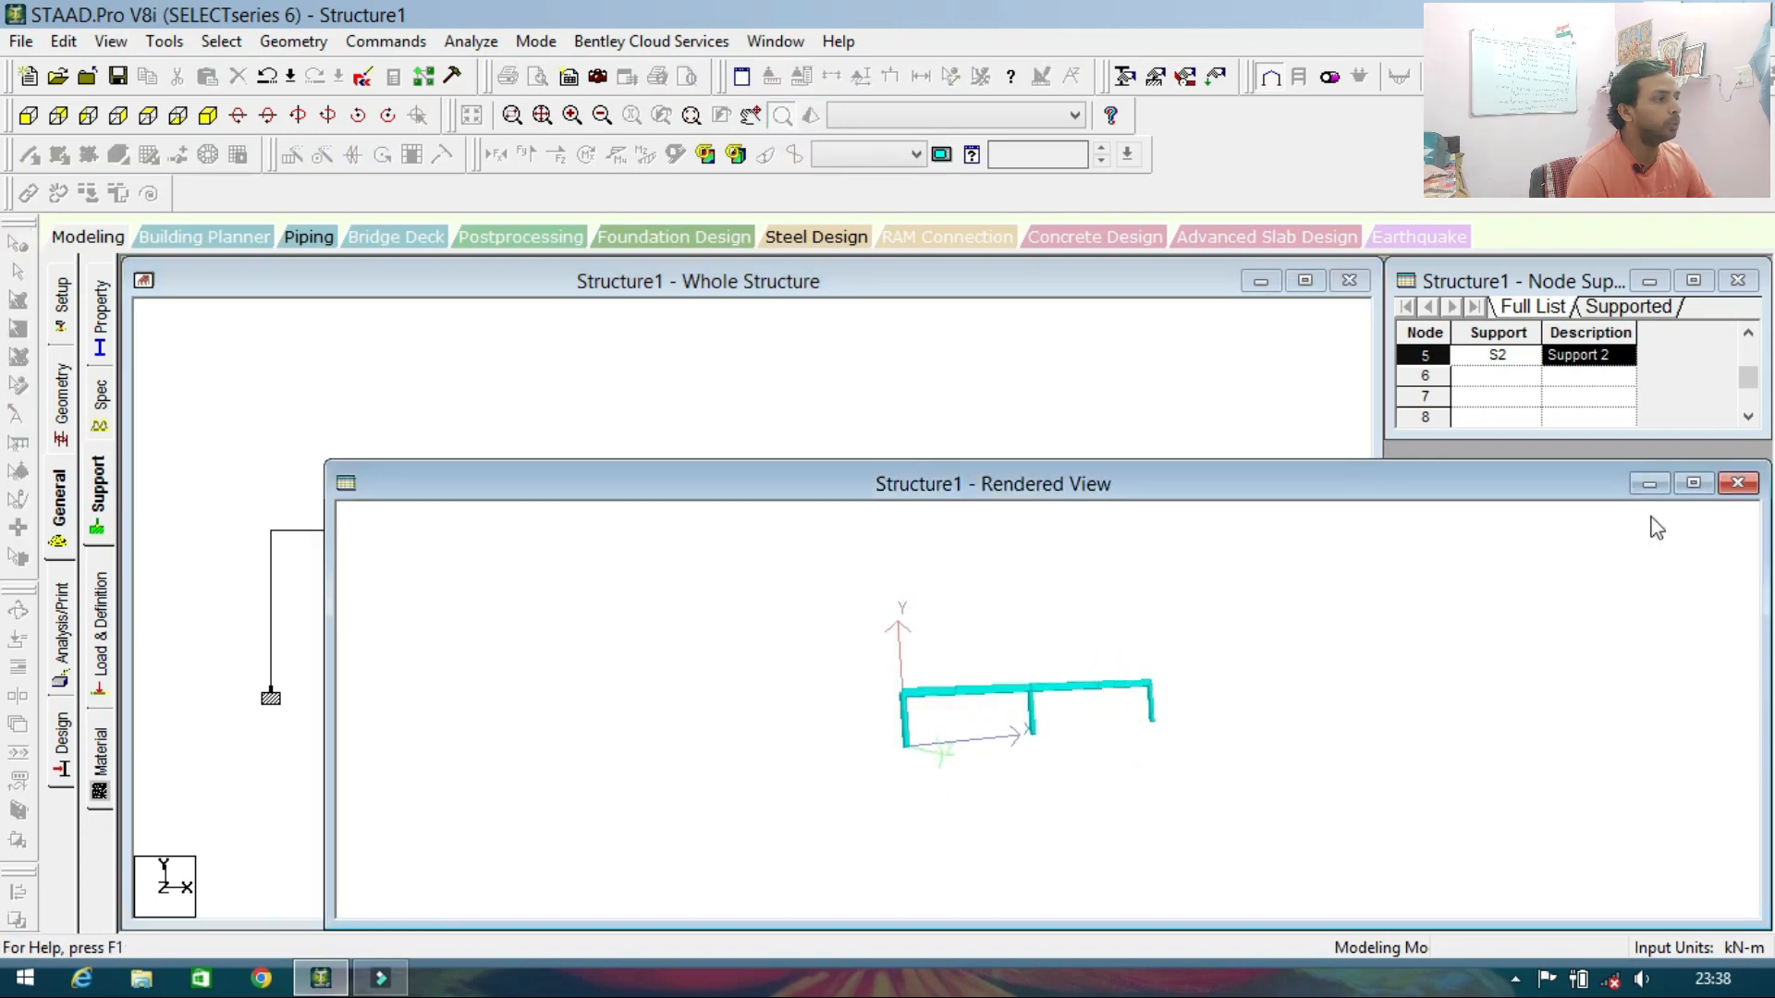
click(1693, 484)
drag(915, 591, 998, 610)
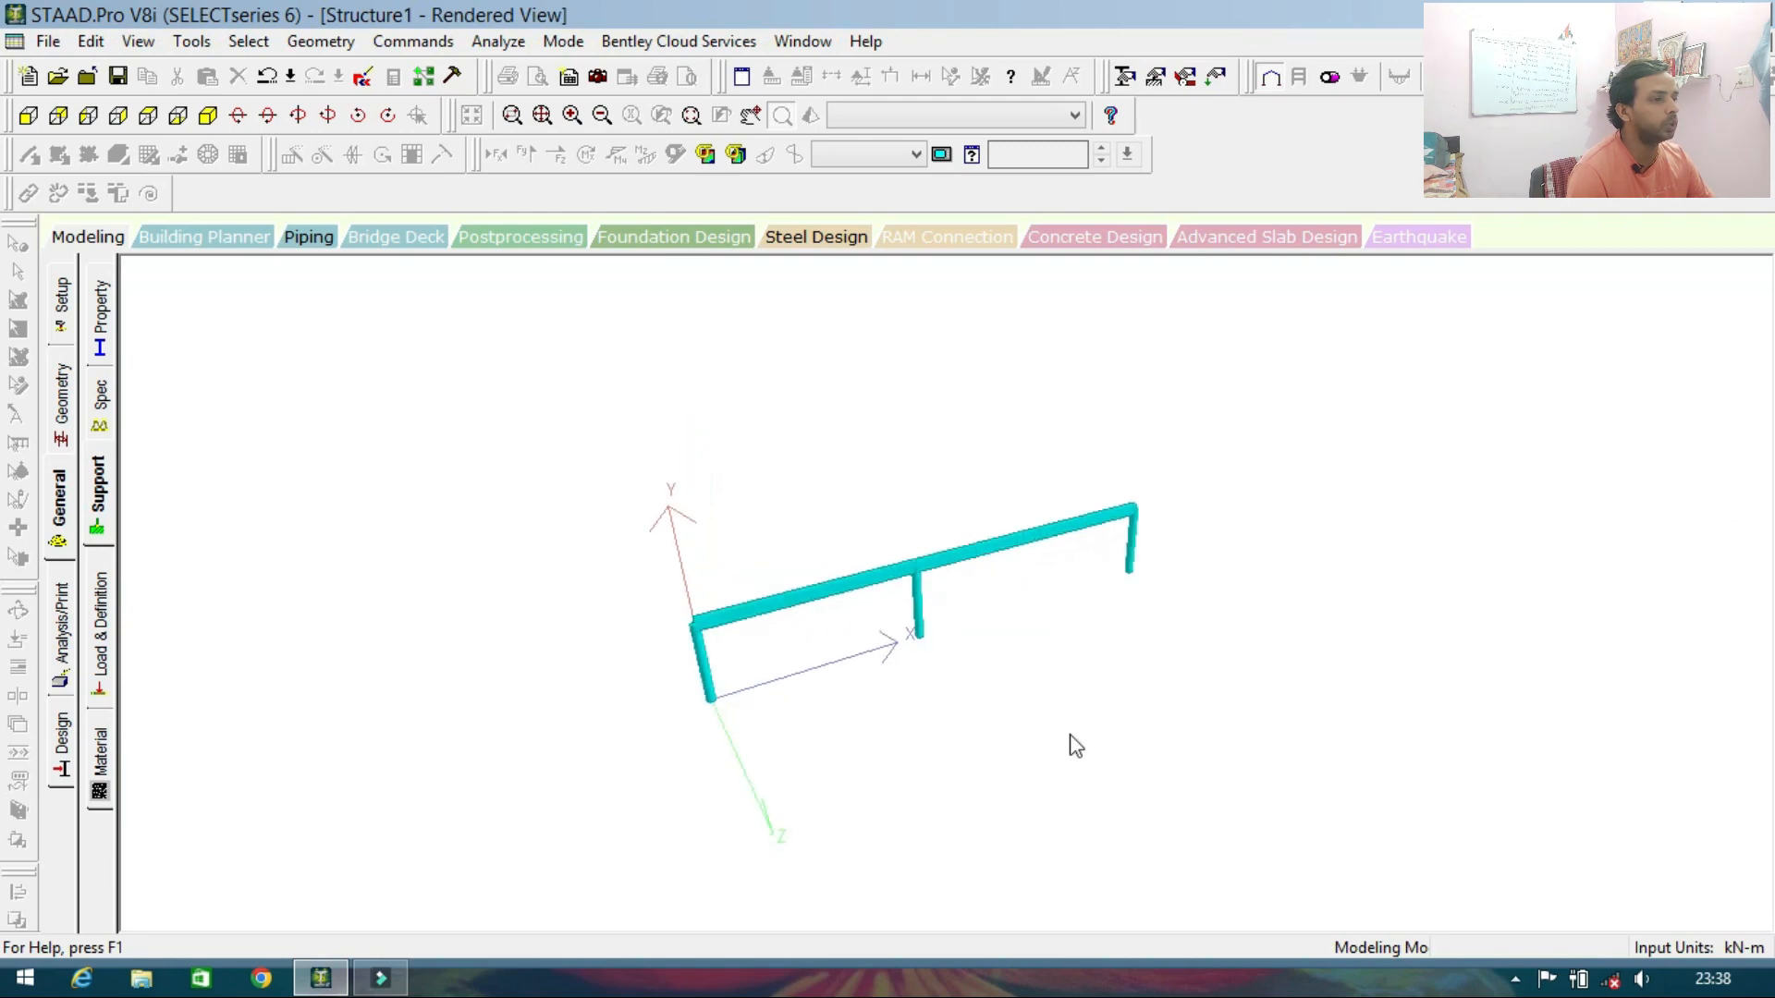
drag(1075, 745, 839, 513)
scroll(469, 452, up, 3)
scroll(468, 453, down, 2)
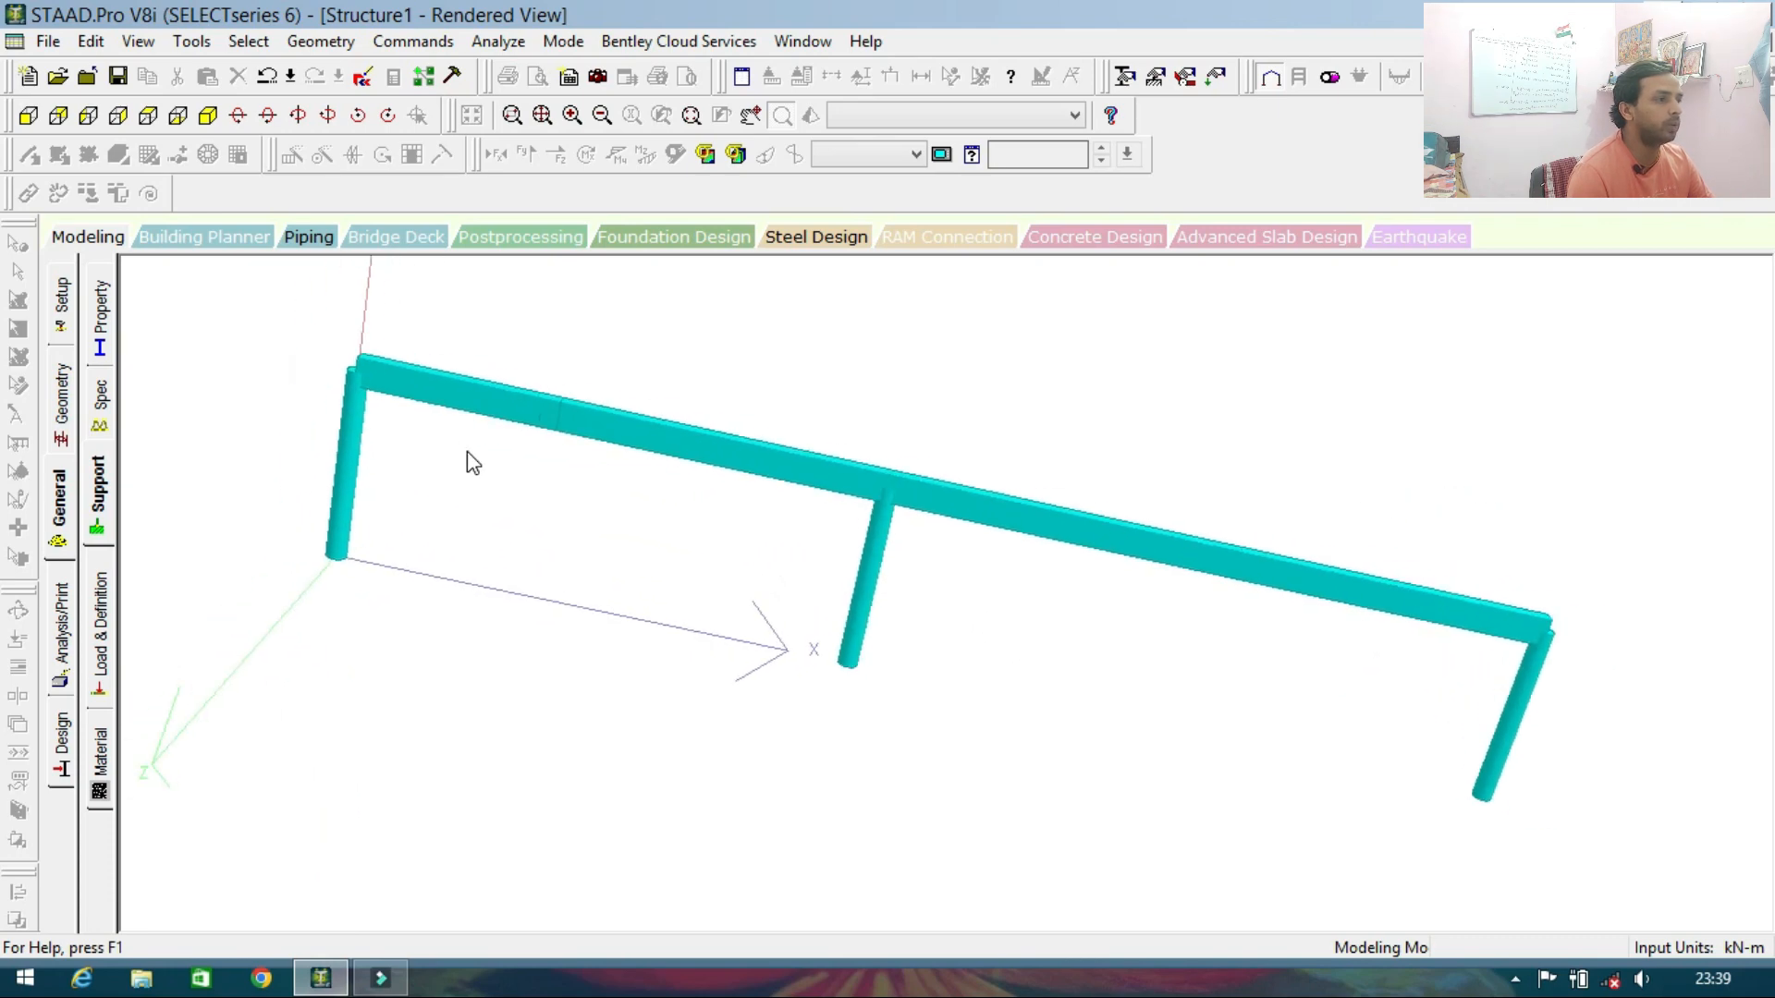
drag(1609, 704, 1195, 445)
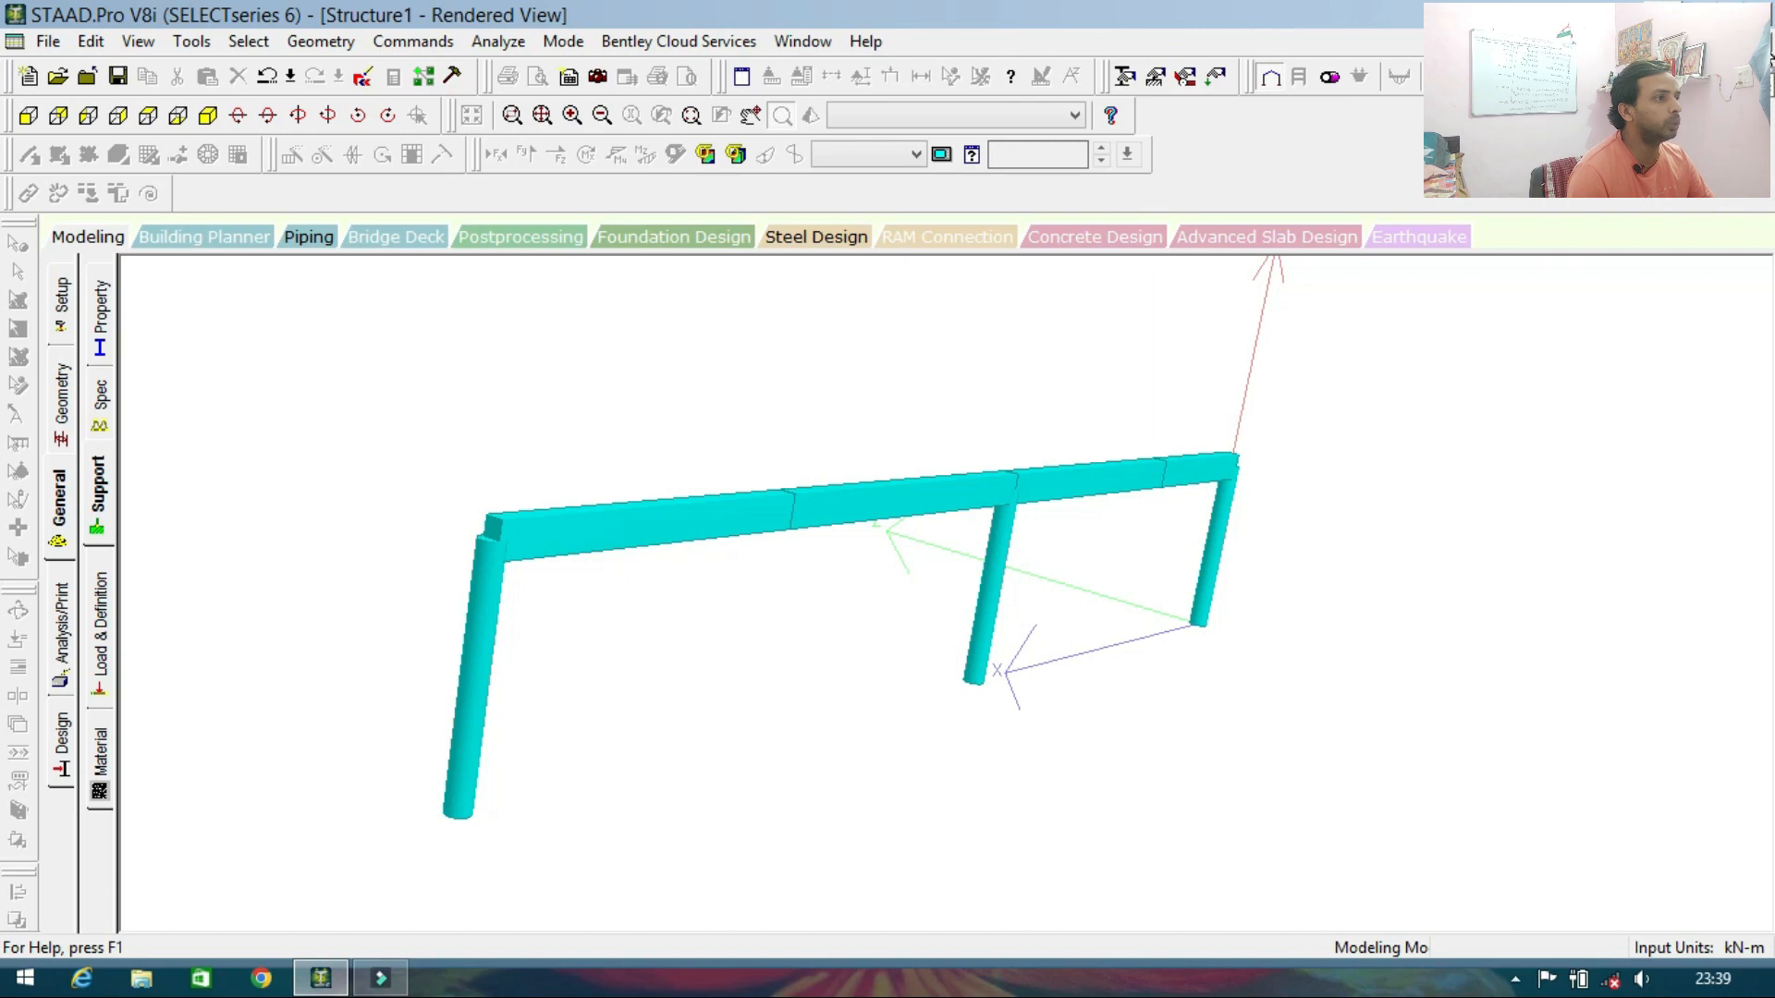
click(1759, 42)
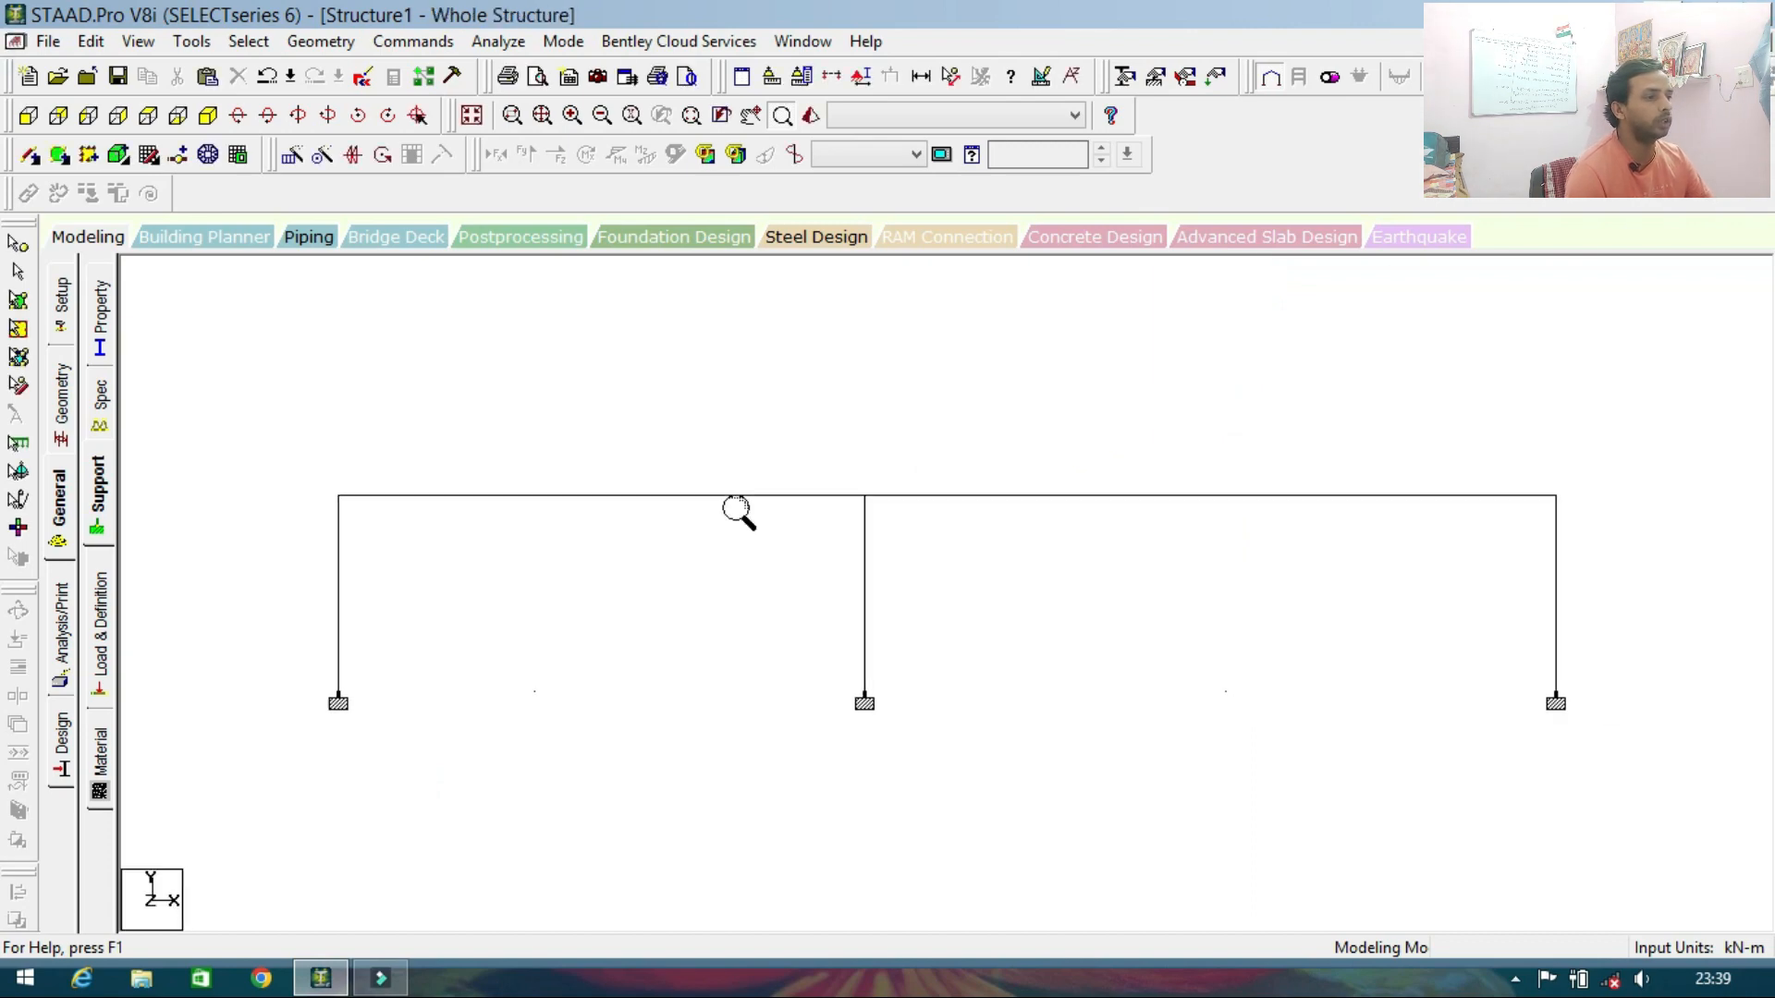
key(Escape)
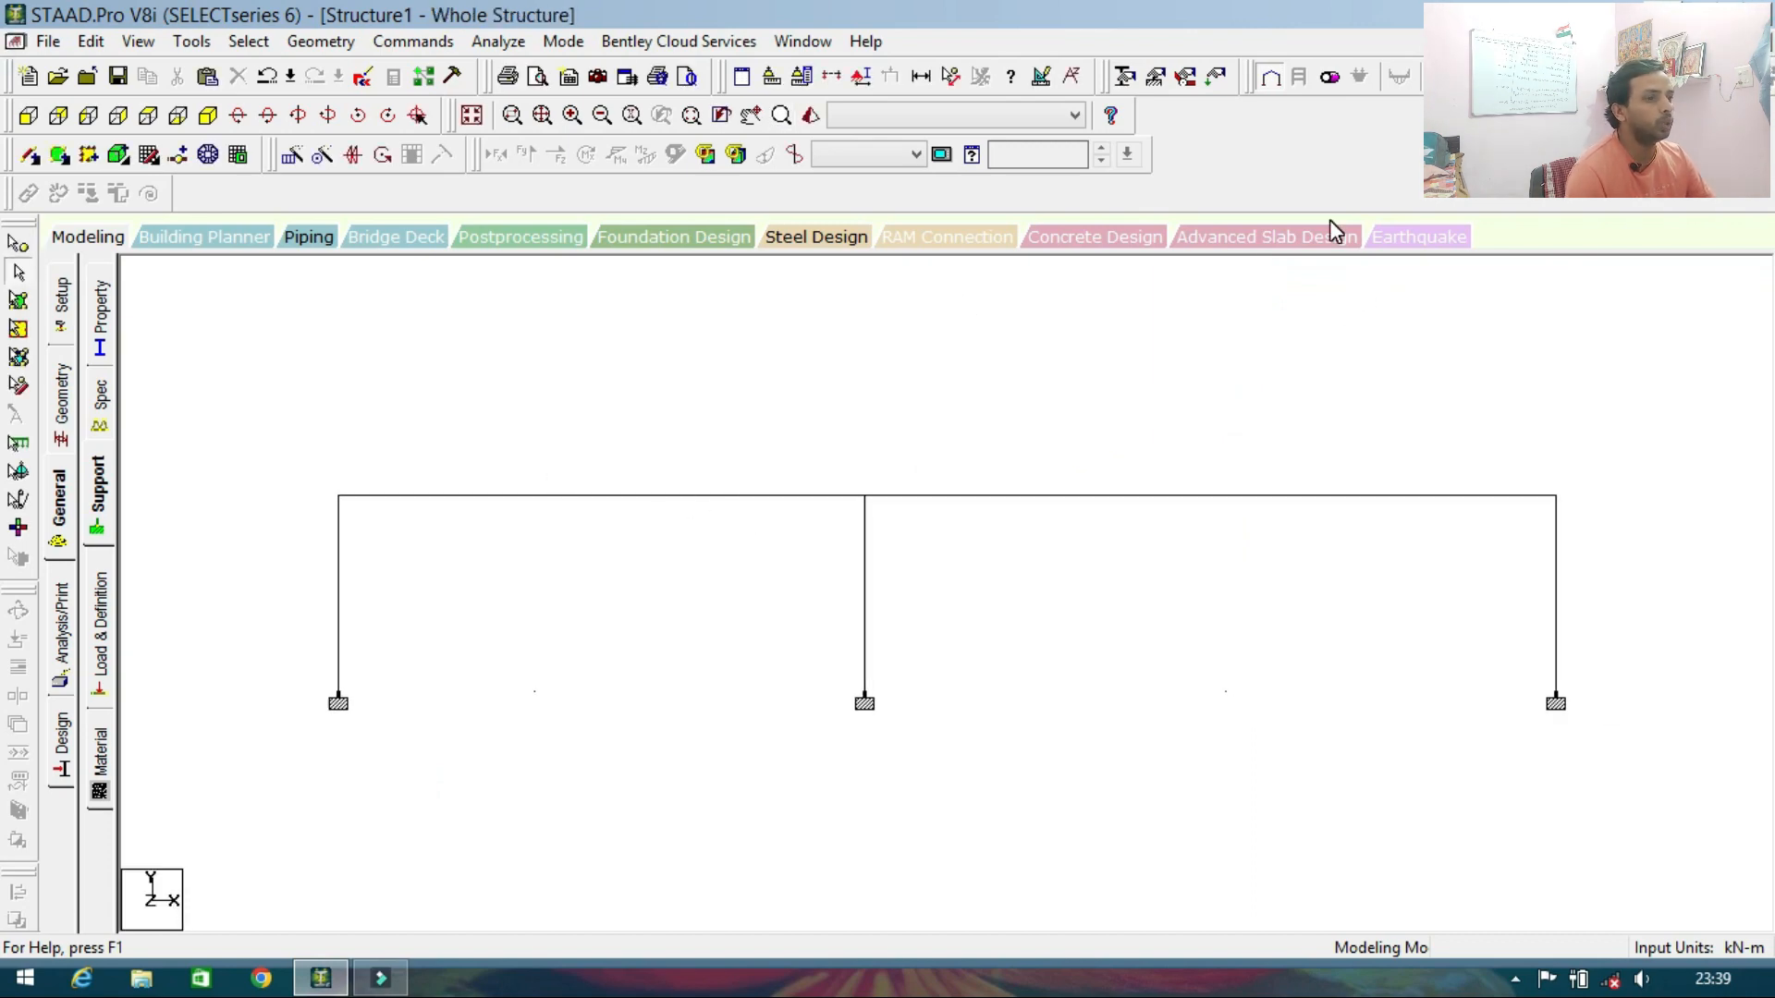
Create primary load case 1 with loading type Dead and title DL, and select it in the load cases.
click(104, 627)
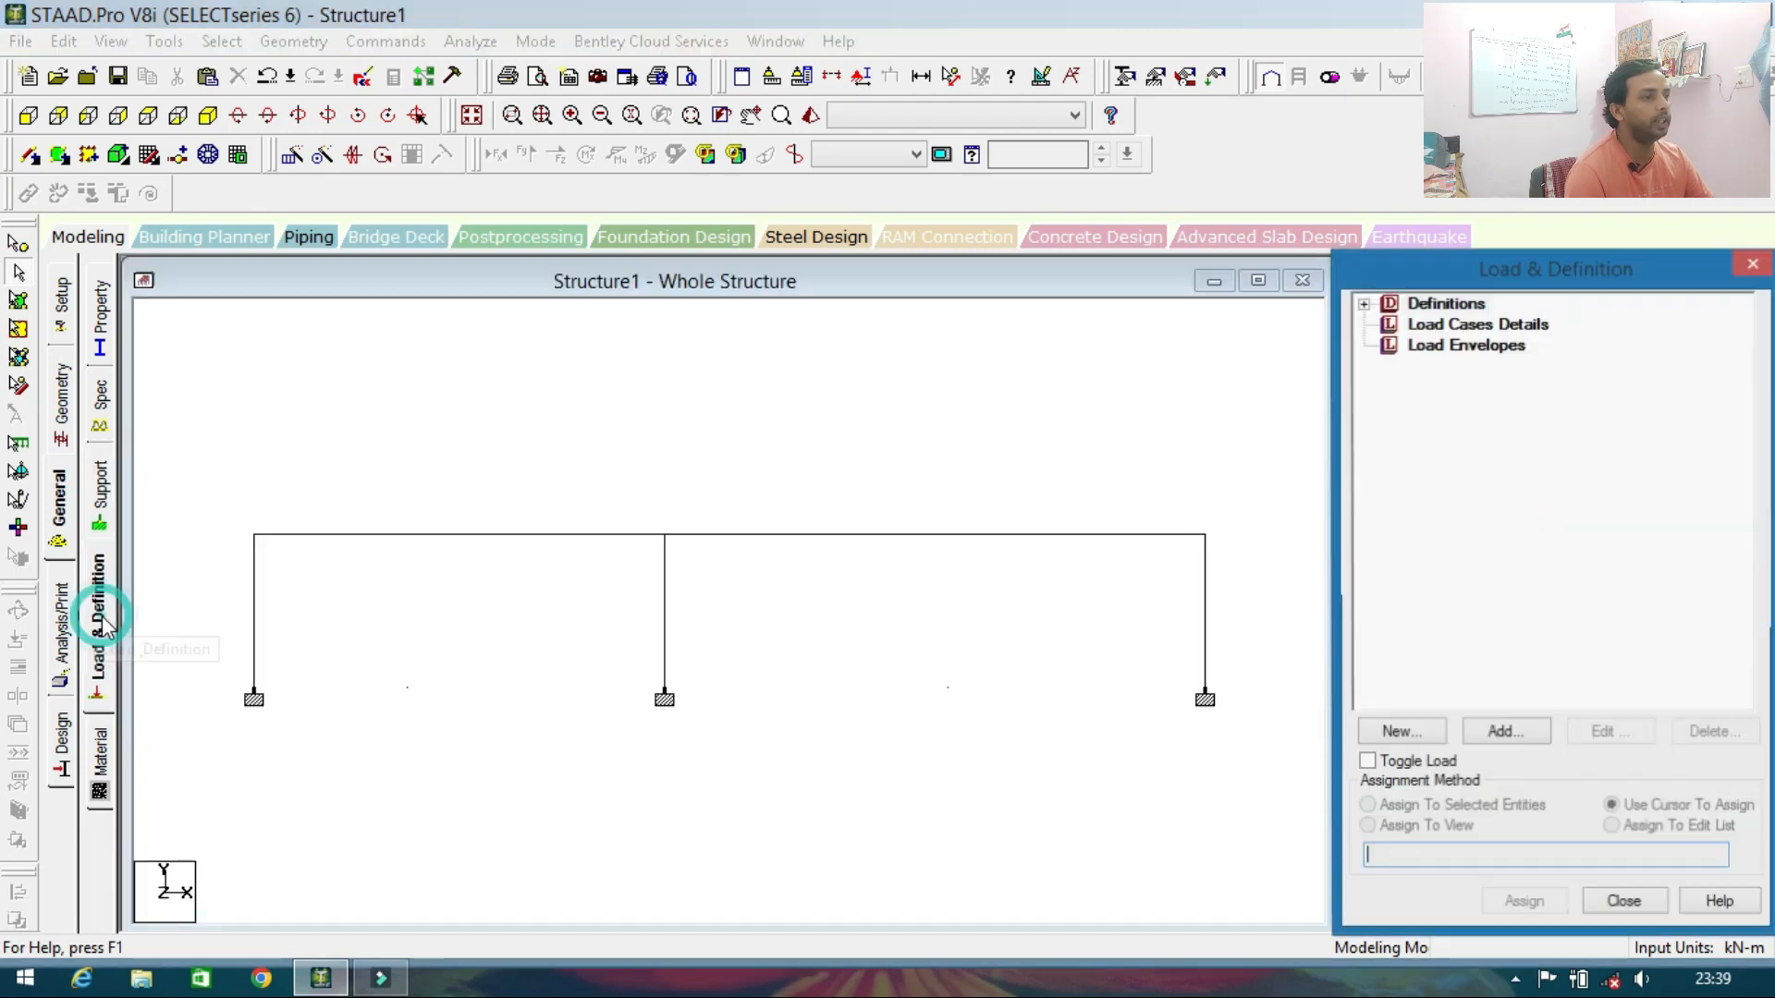
click(1464, 326)
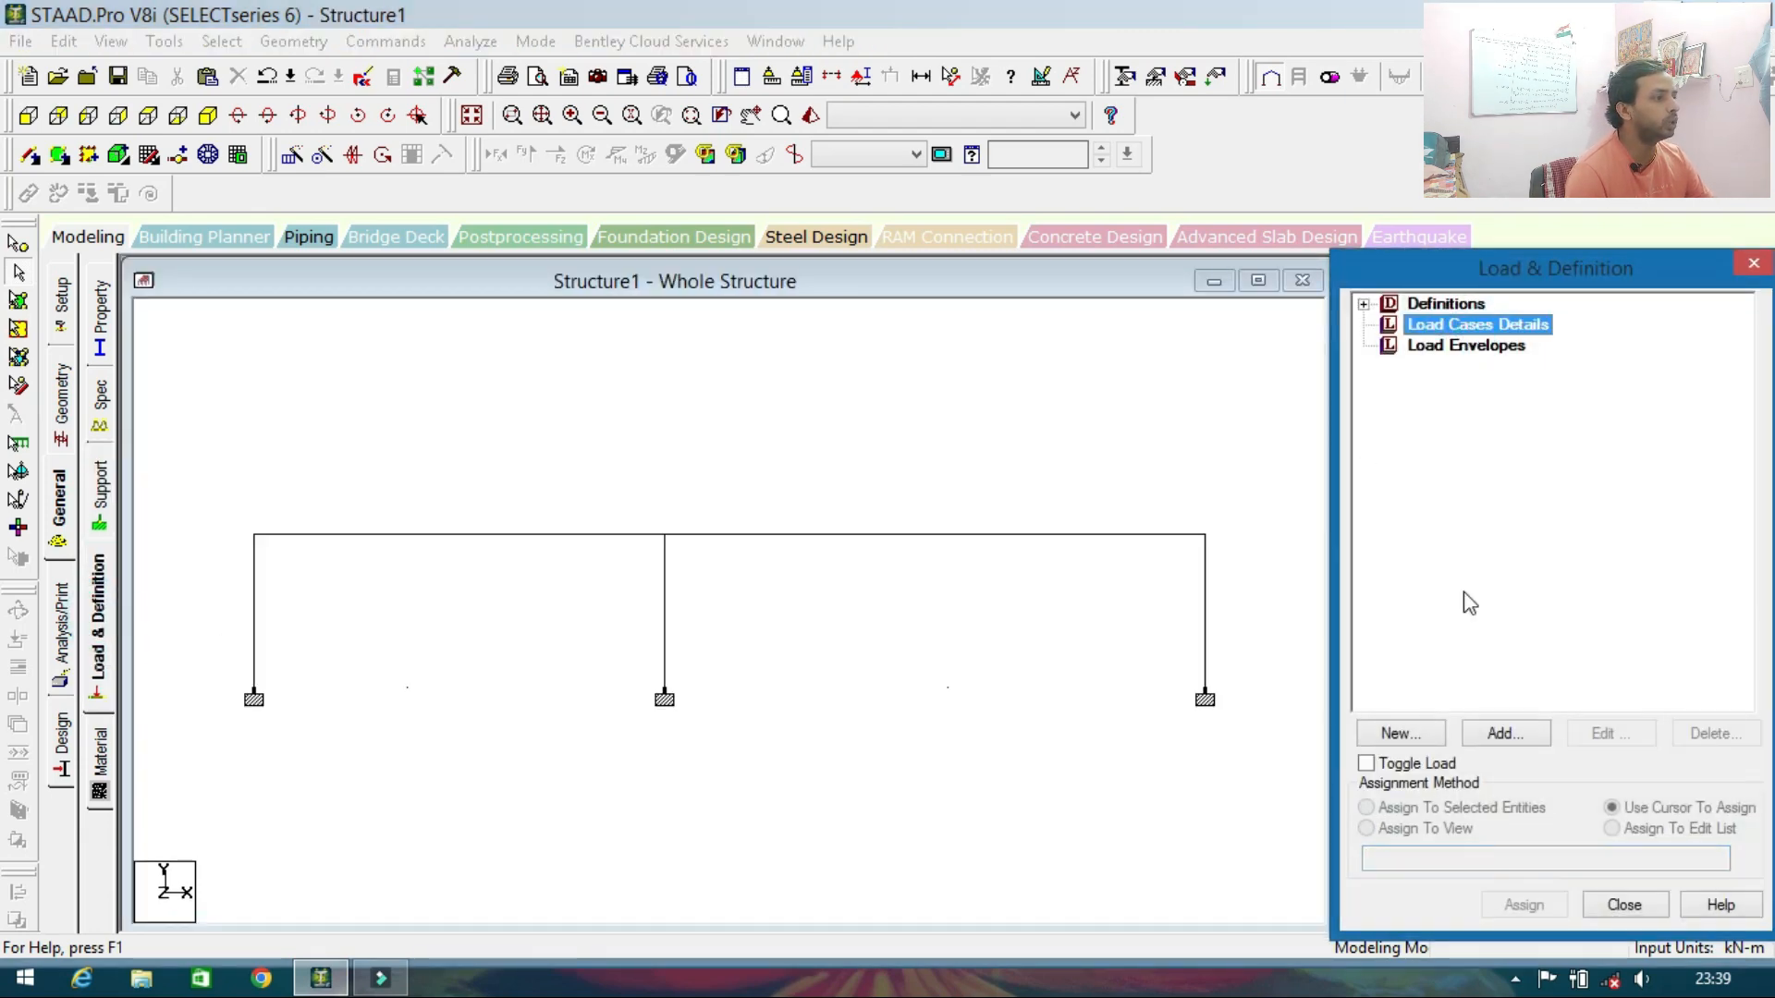
click(1504, 734)
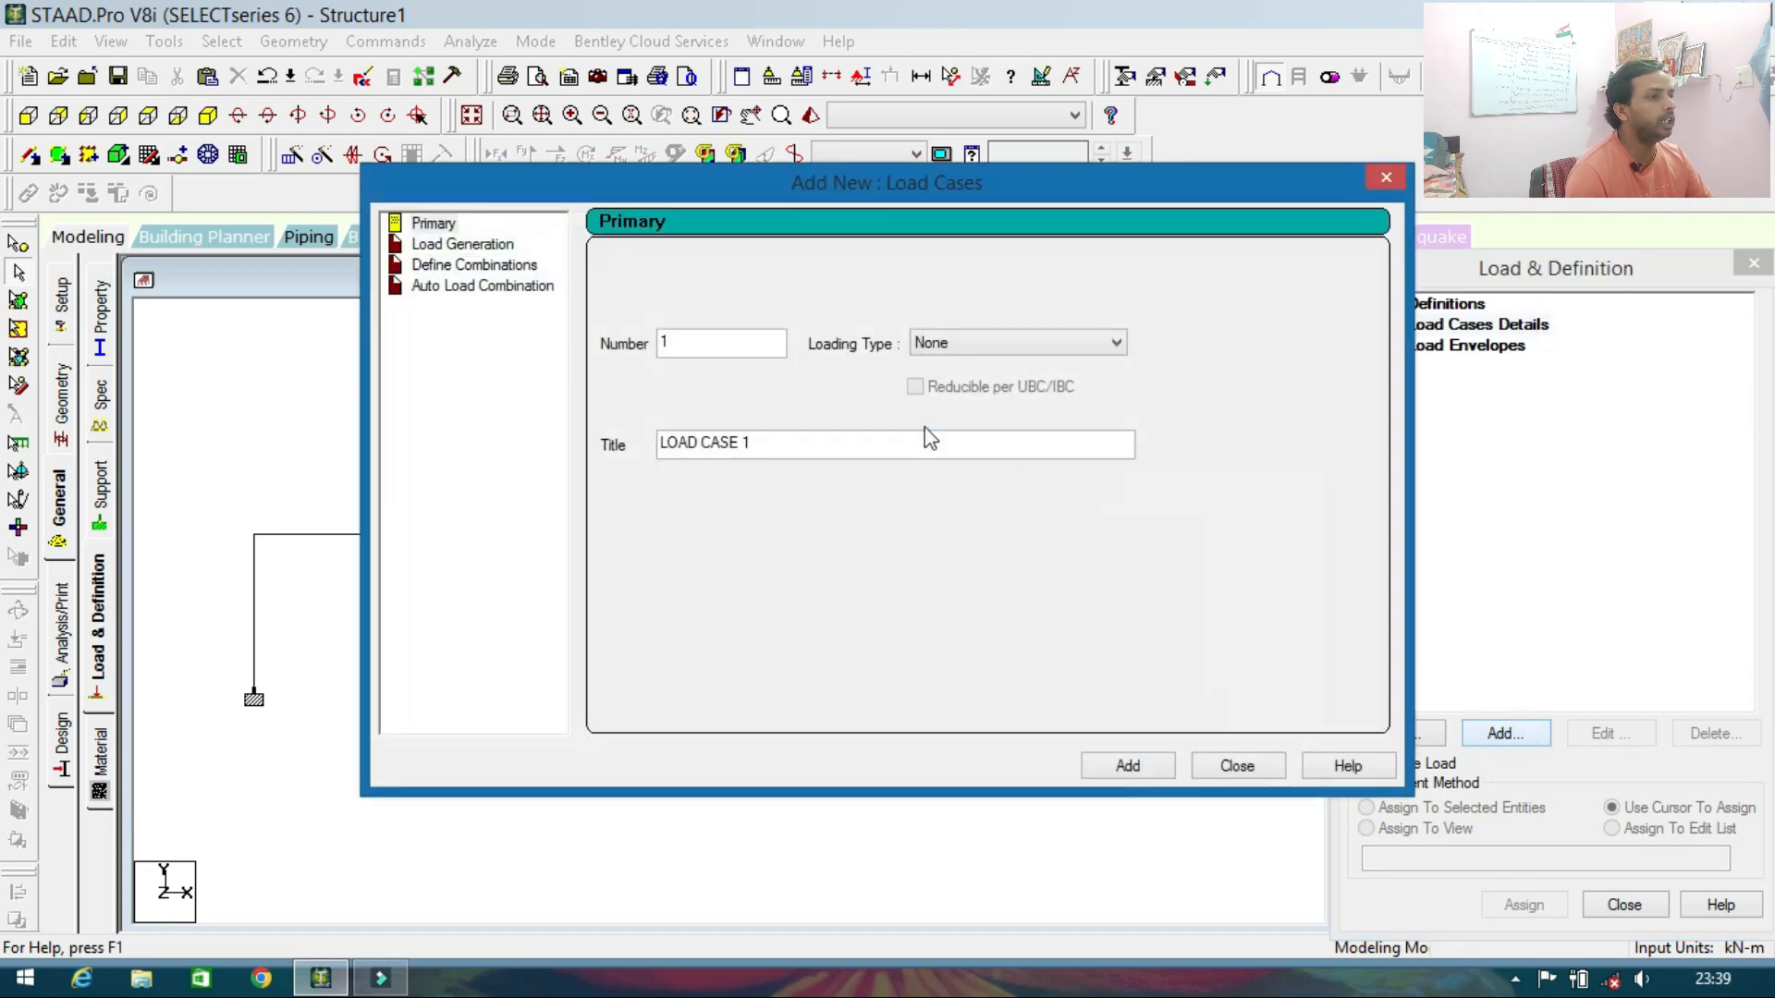
click(1005, 349)
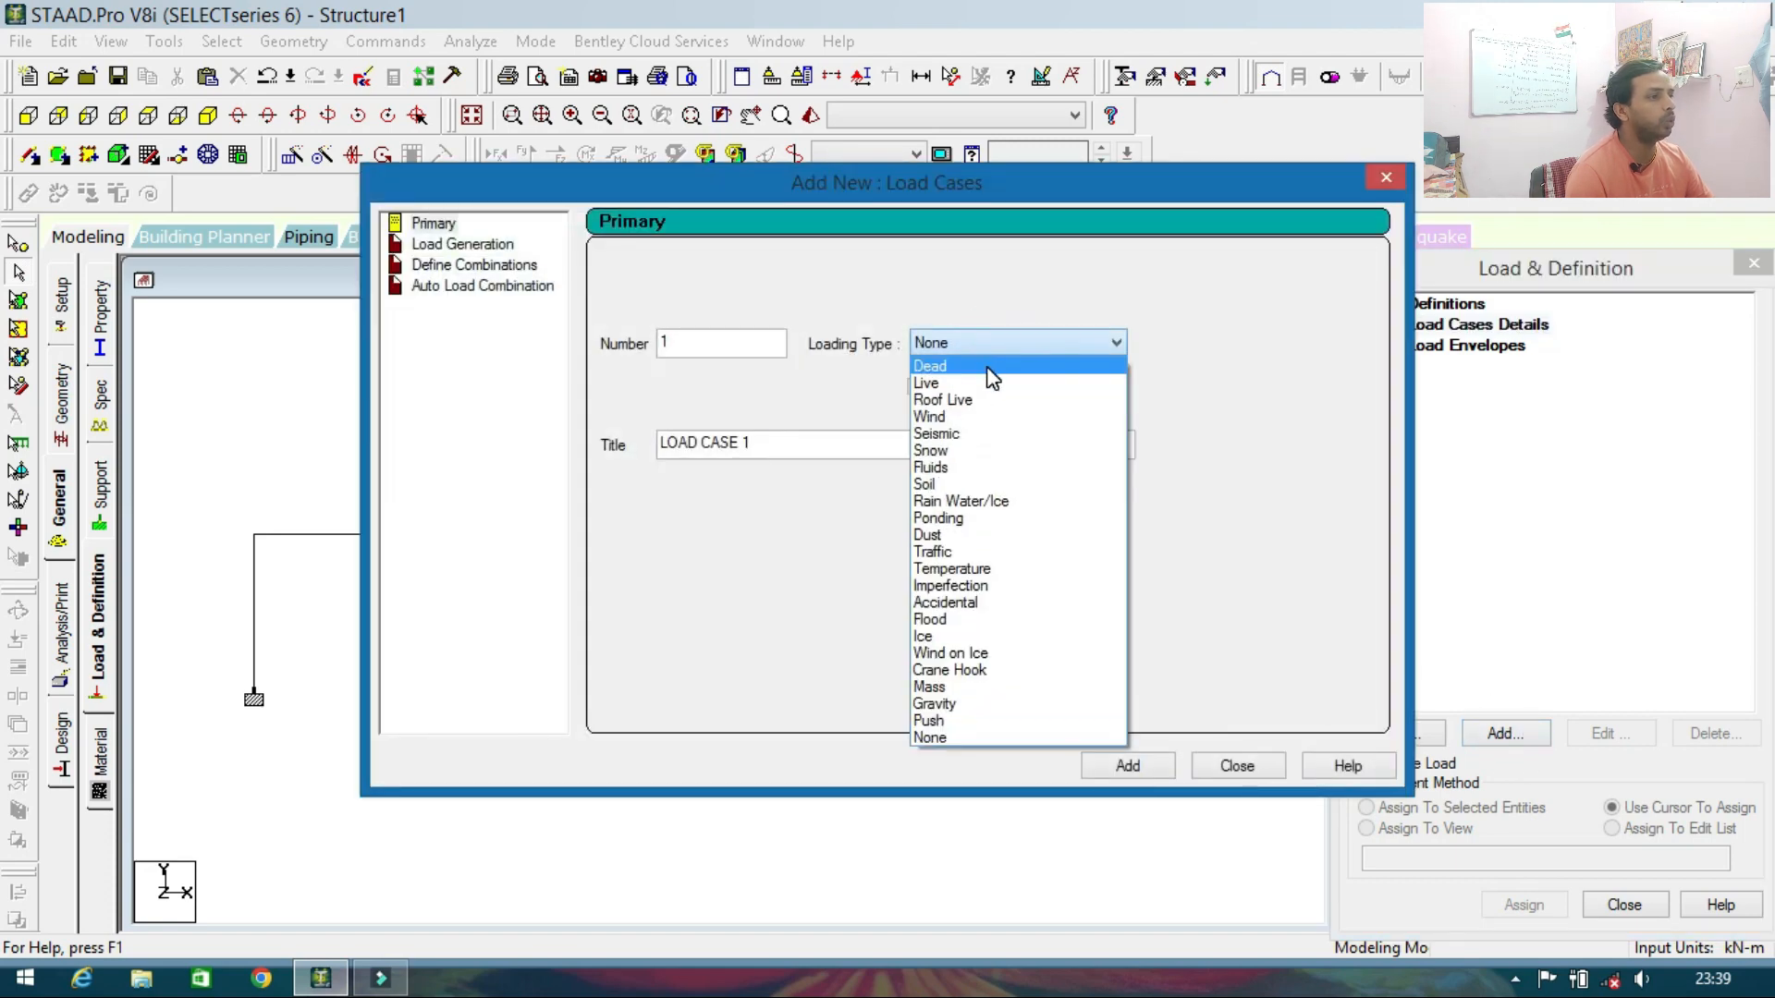
click(990, 372)
click(829, 441)
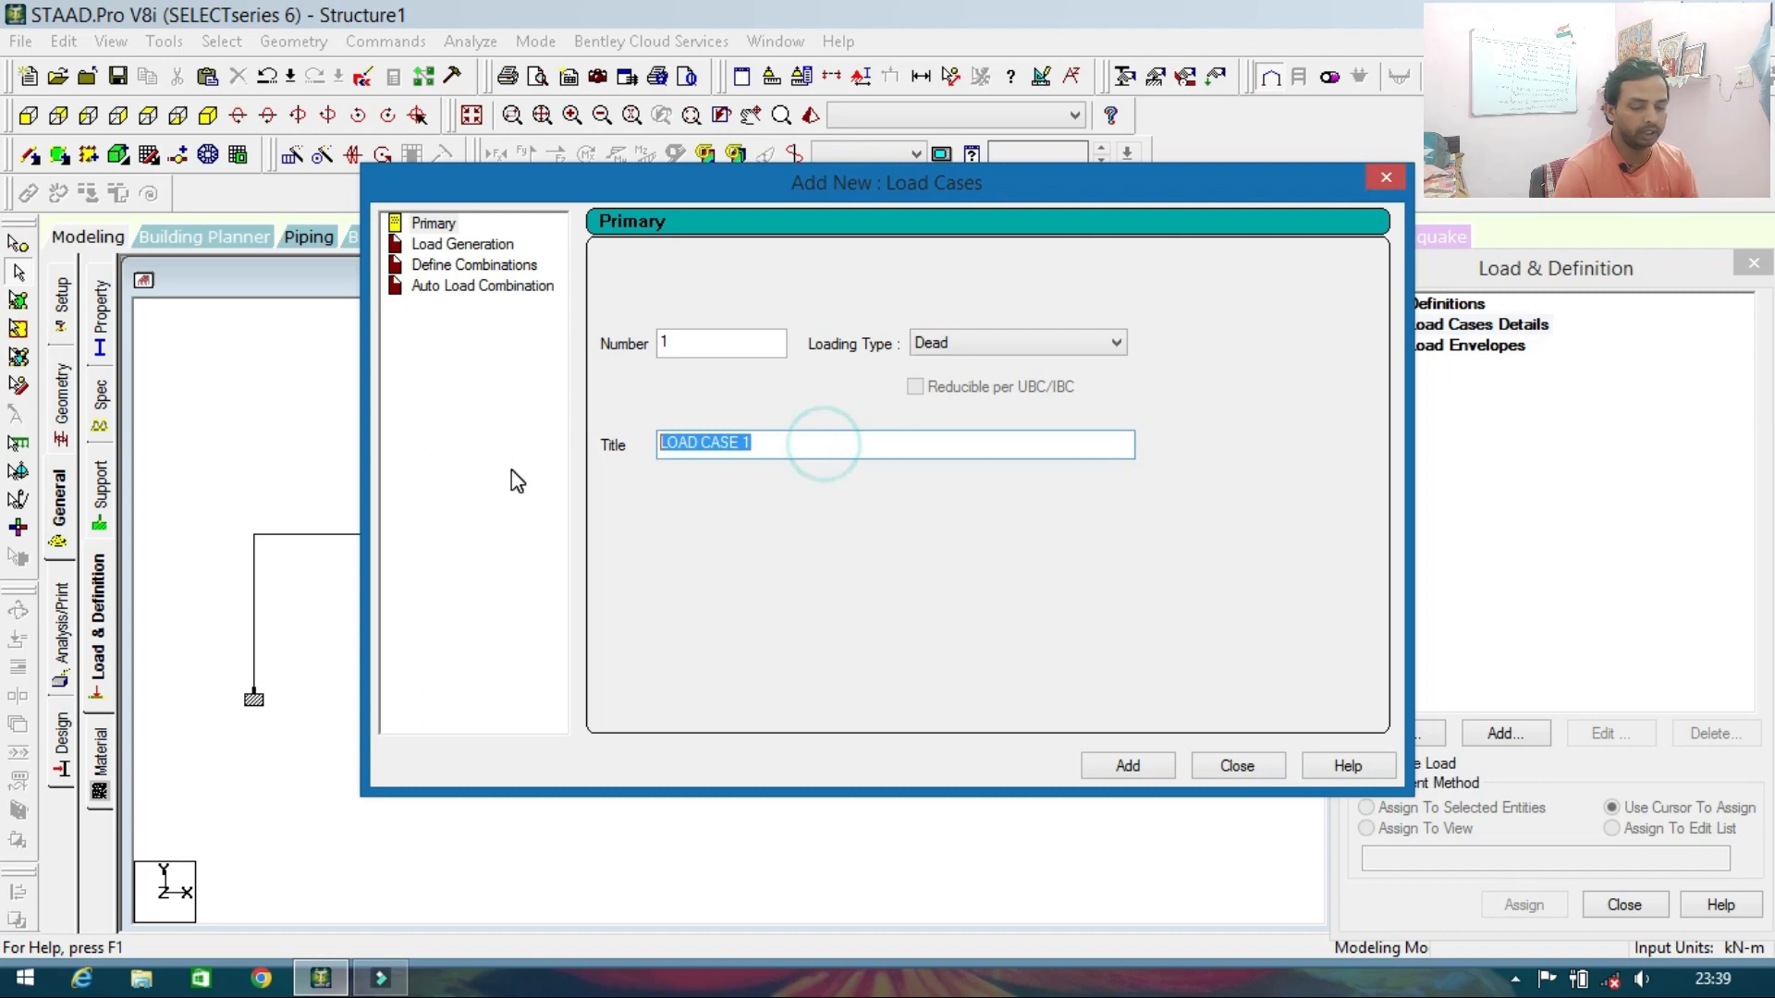
text(DL)
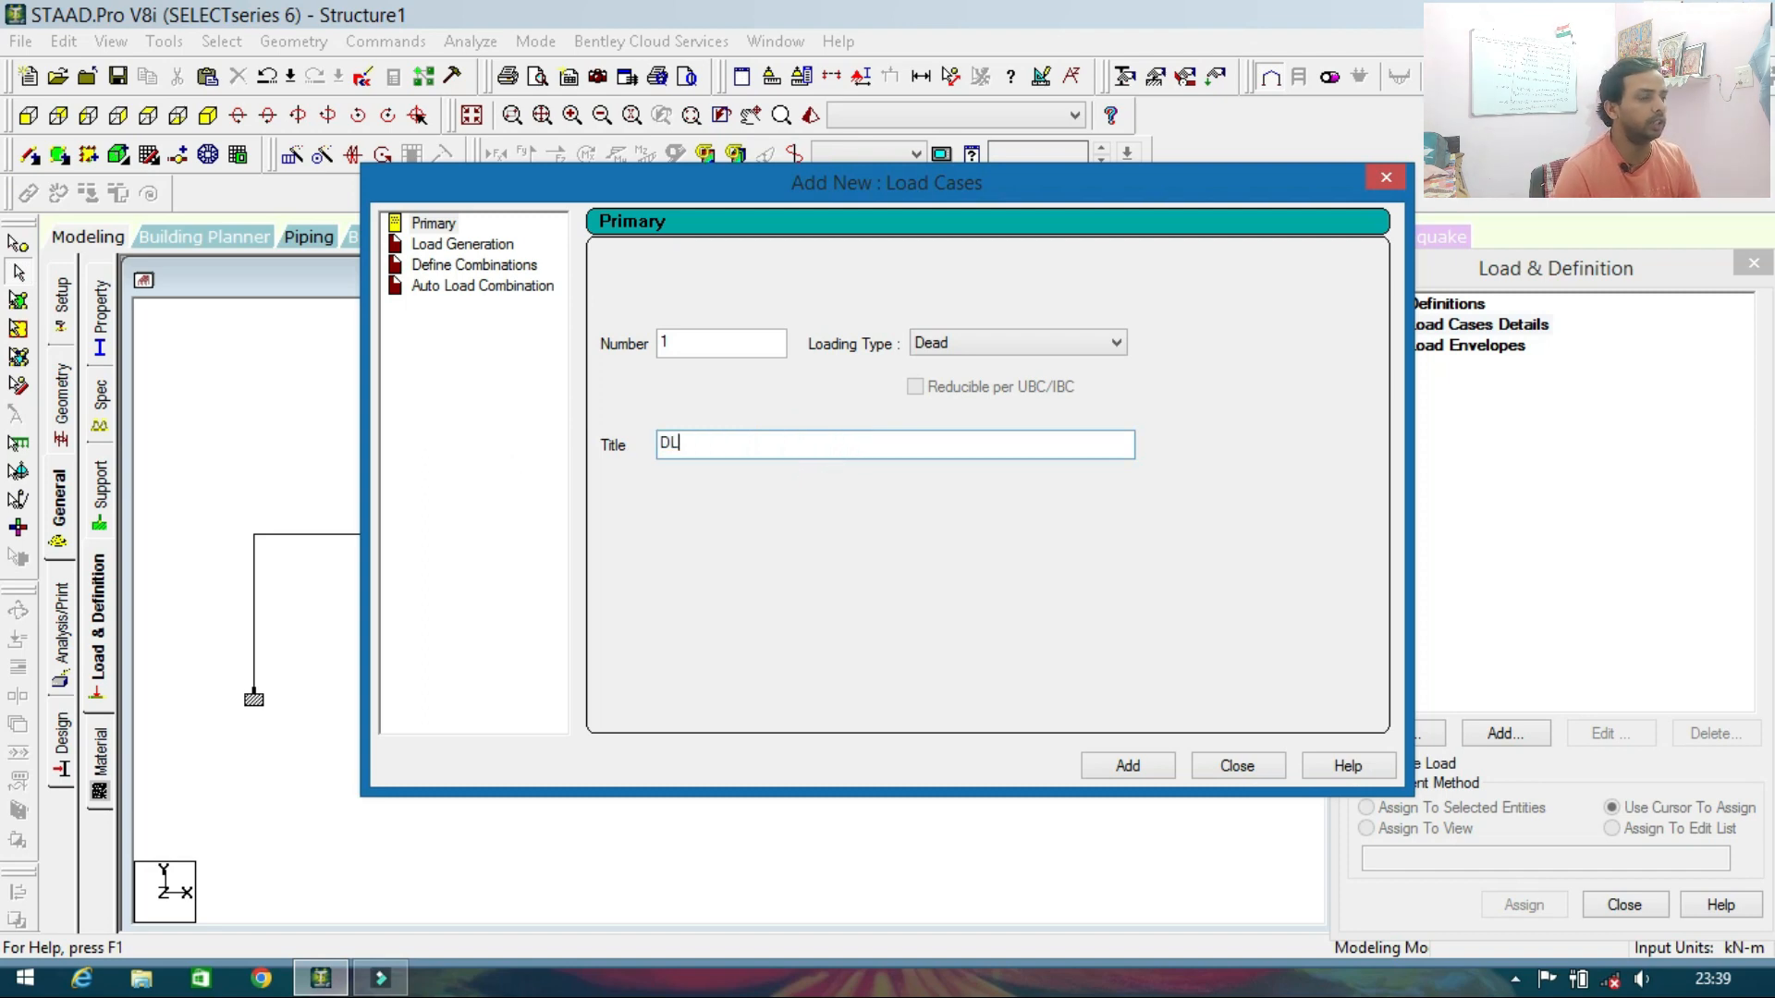
click(1123, 767)
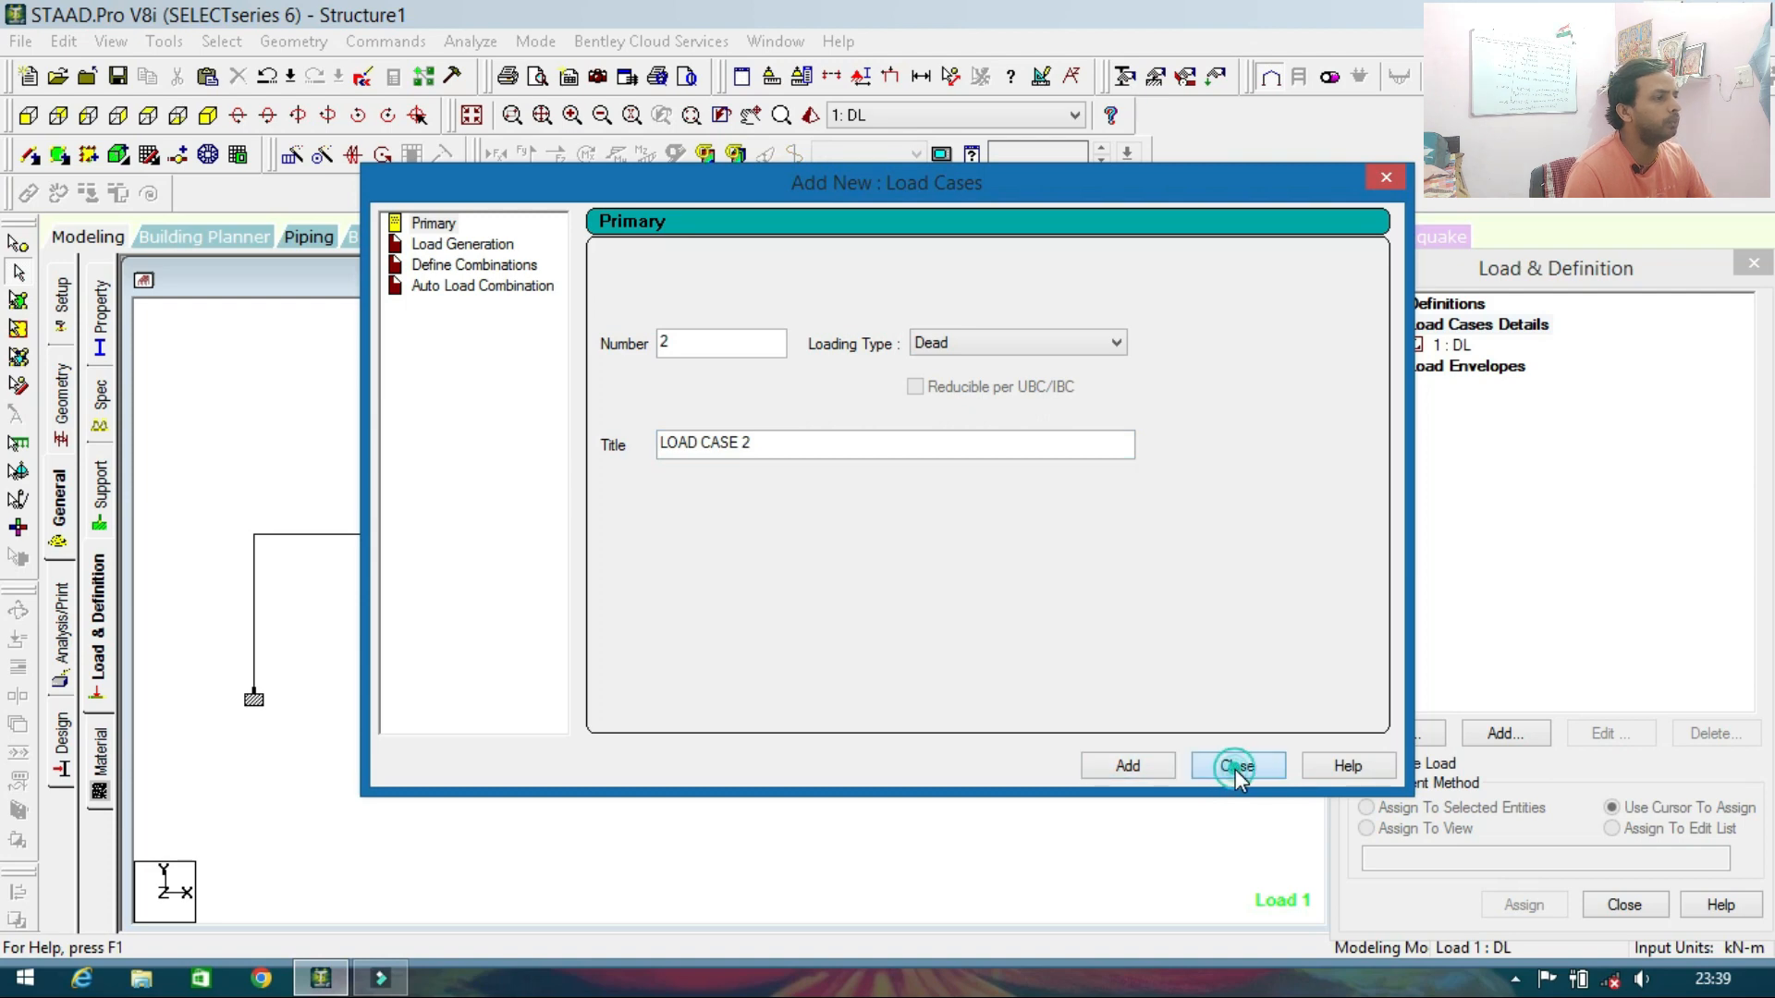
click(1234, 767)
click(1453, 346)
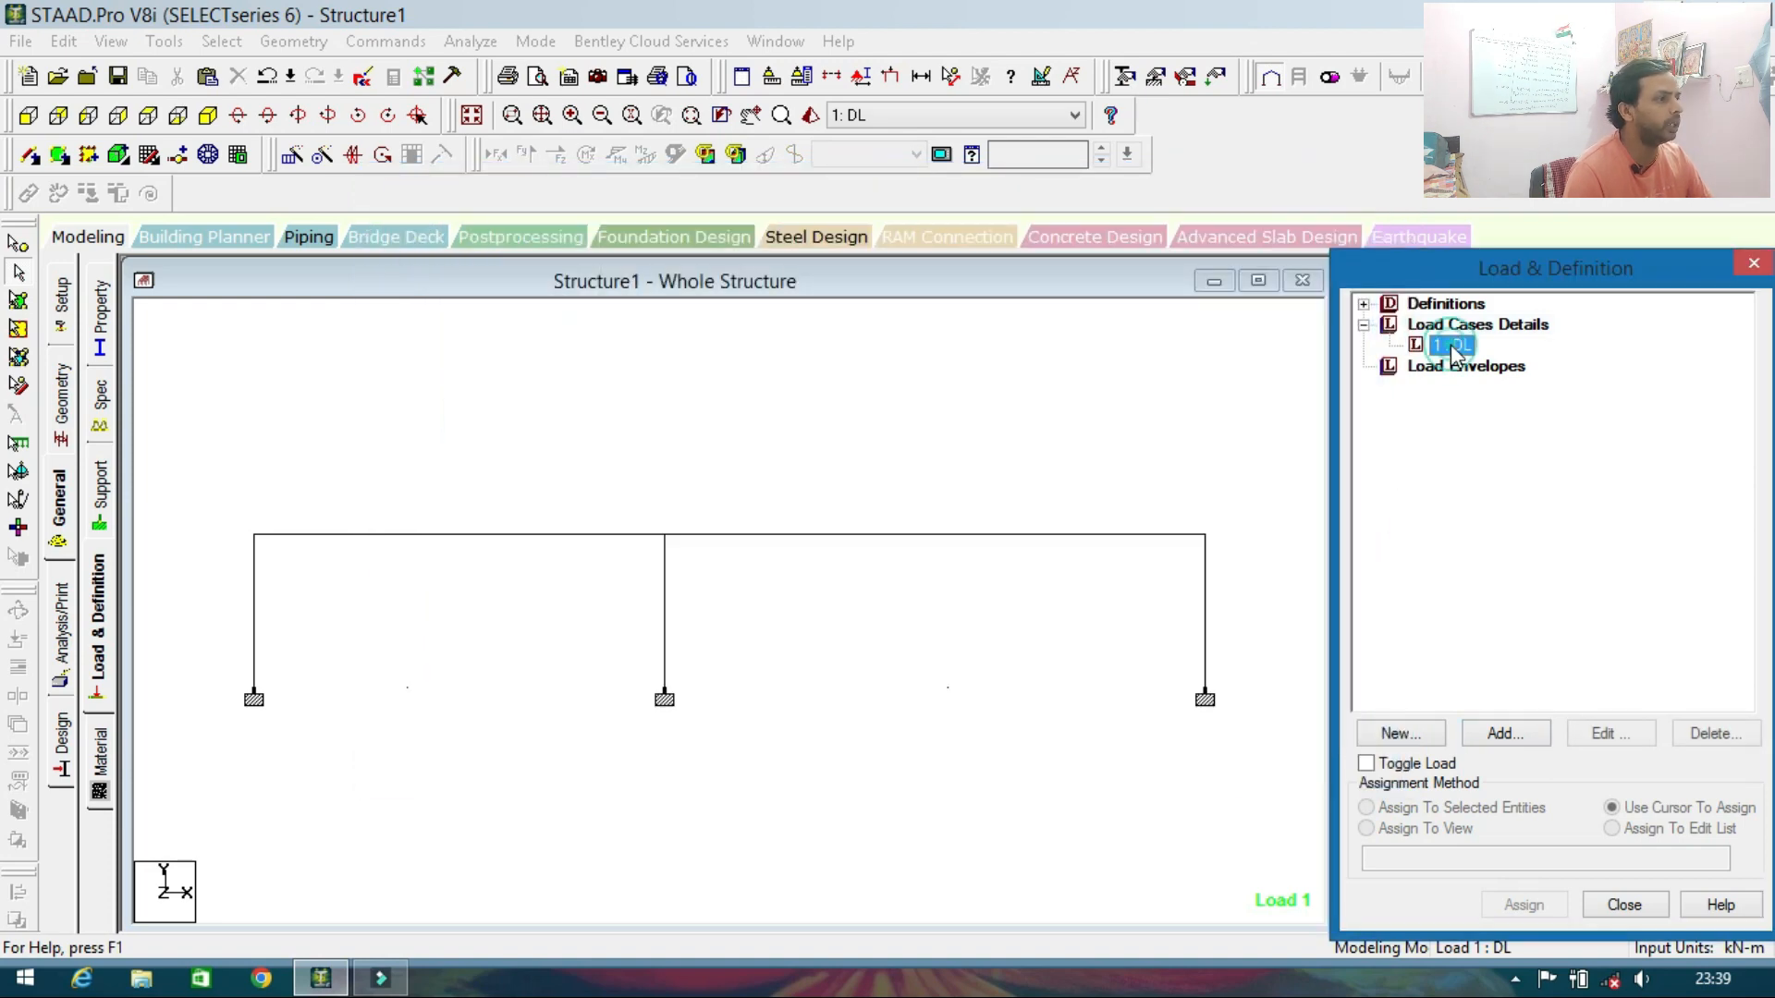
Add a selfweight load in the Y direction with factor -1 to the DL load case.
click(1516, 738)
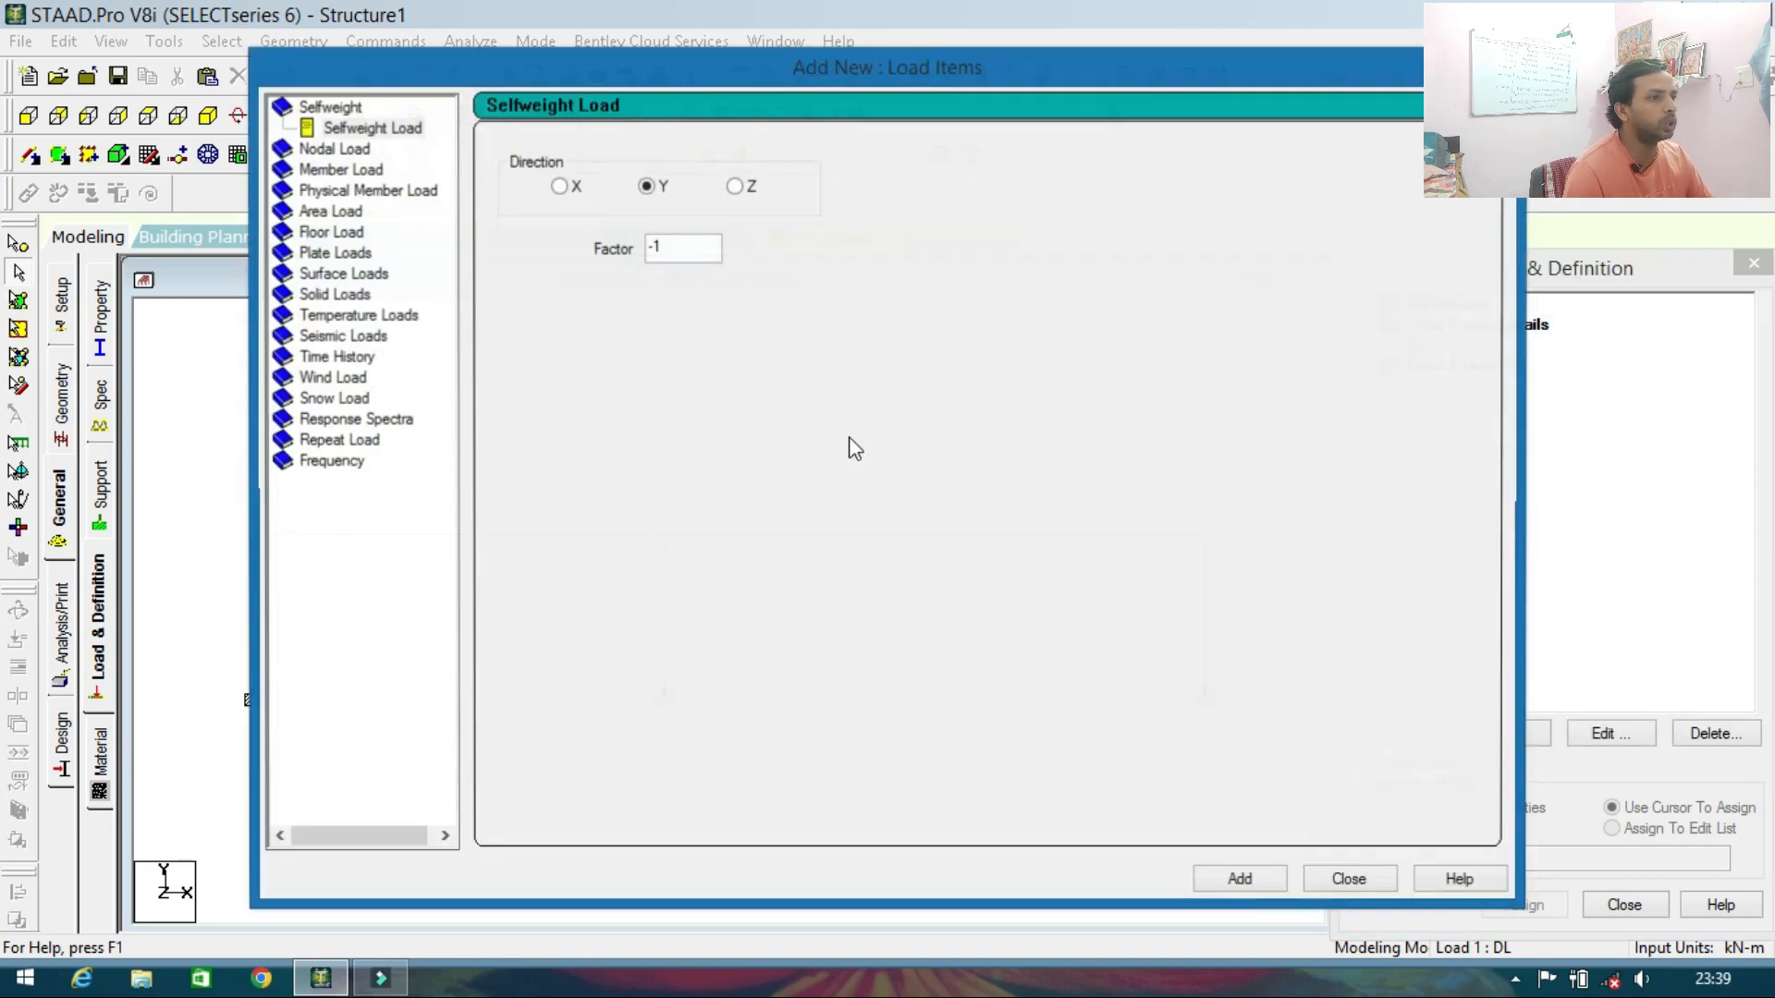
click(383, 132)
click(1262, 889)
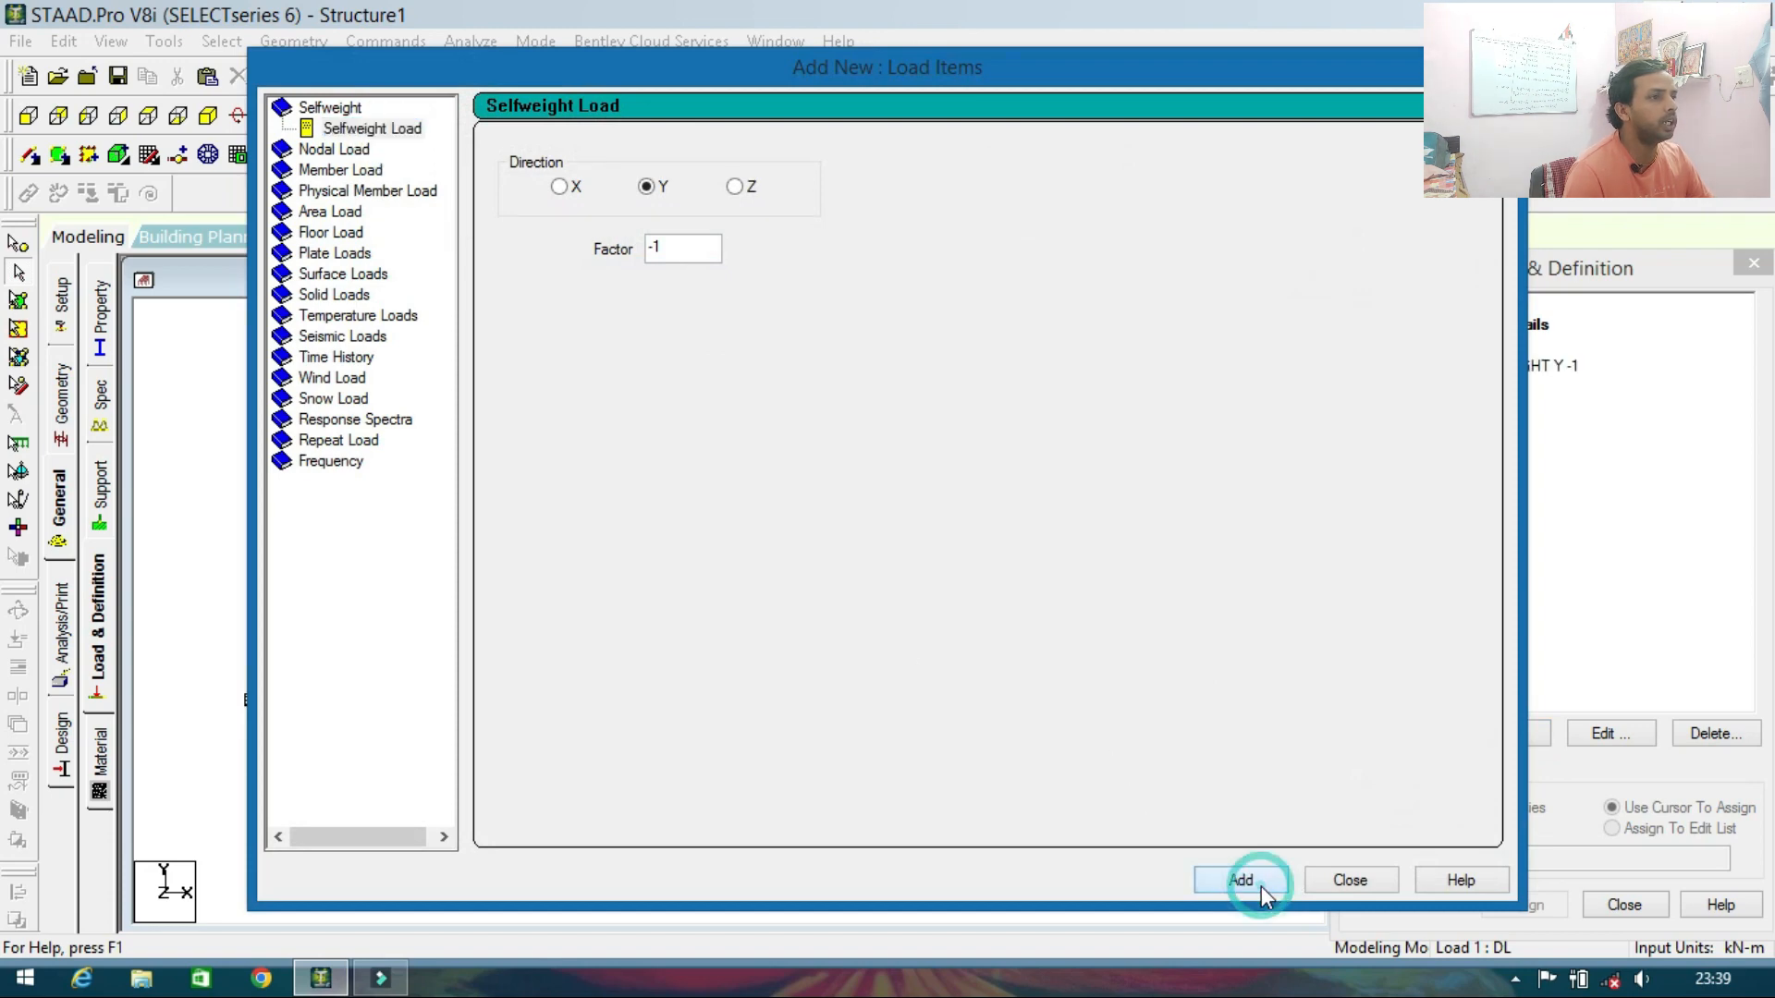
Add a uniform member force of -5 kN/m in the GY direction to the DL load case, and finish adding load items.
click(363, 174)
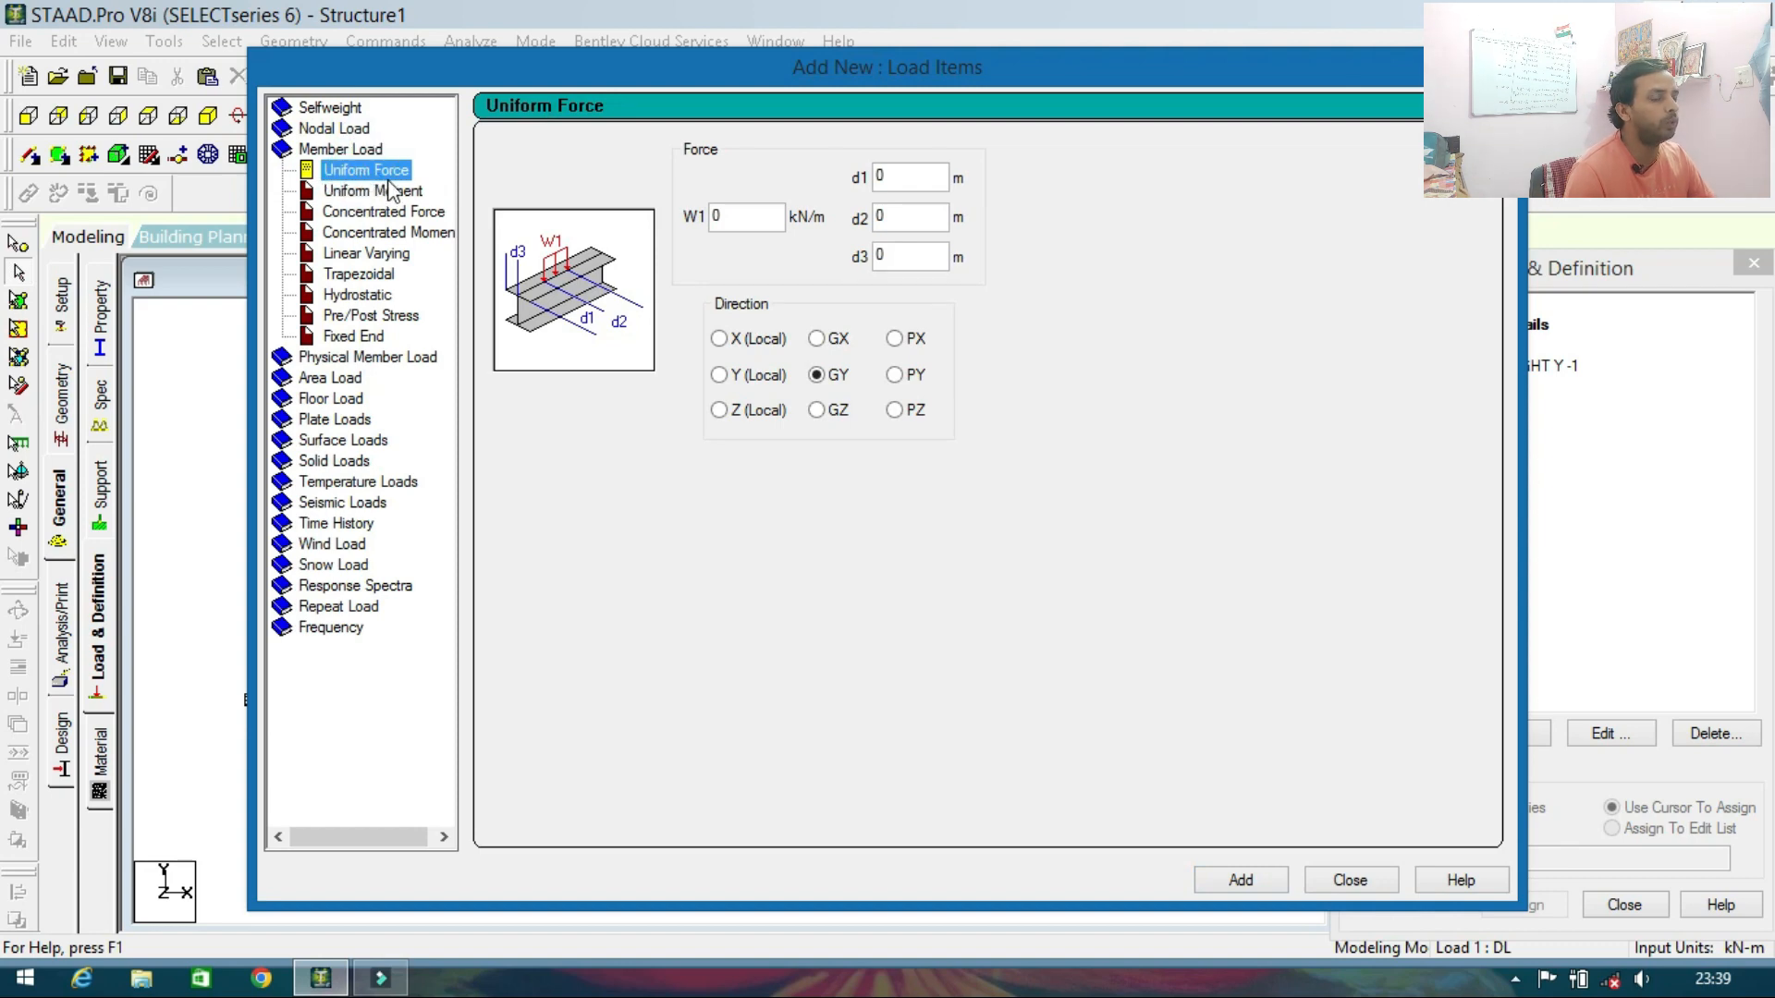
double_click(738, 220)
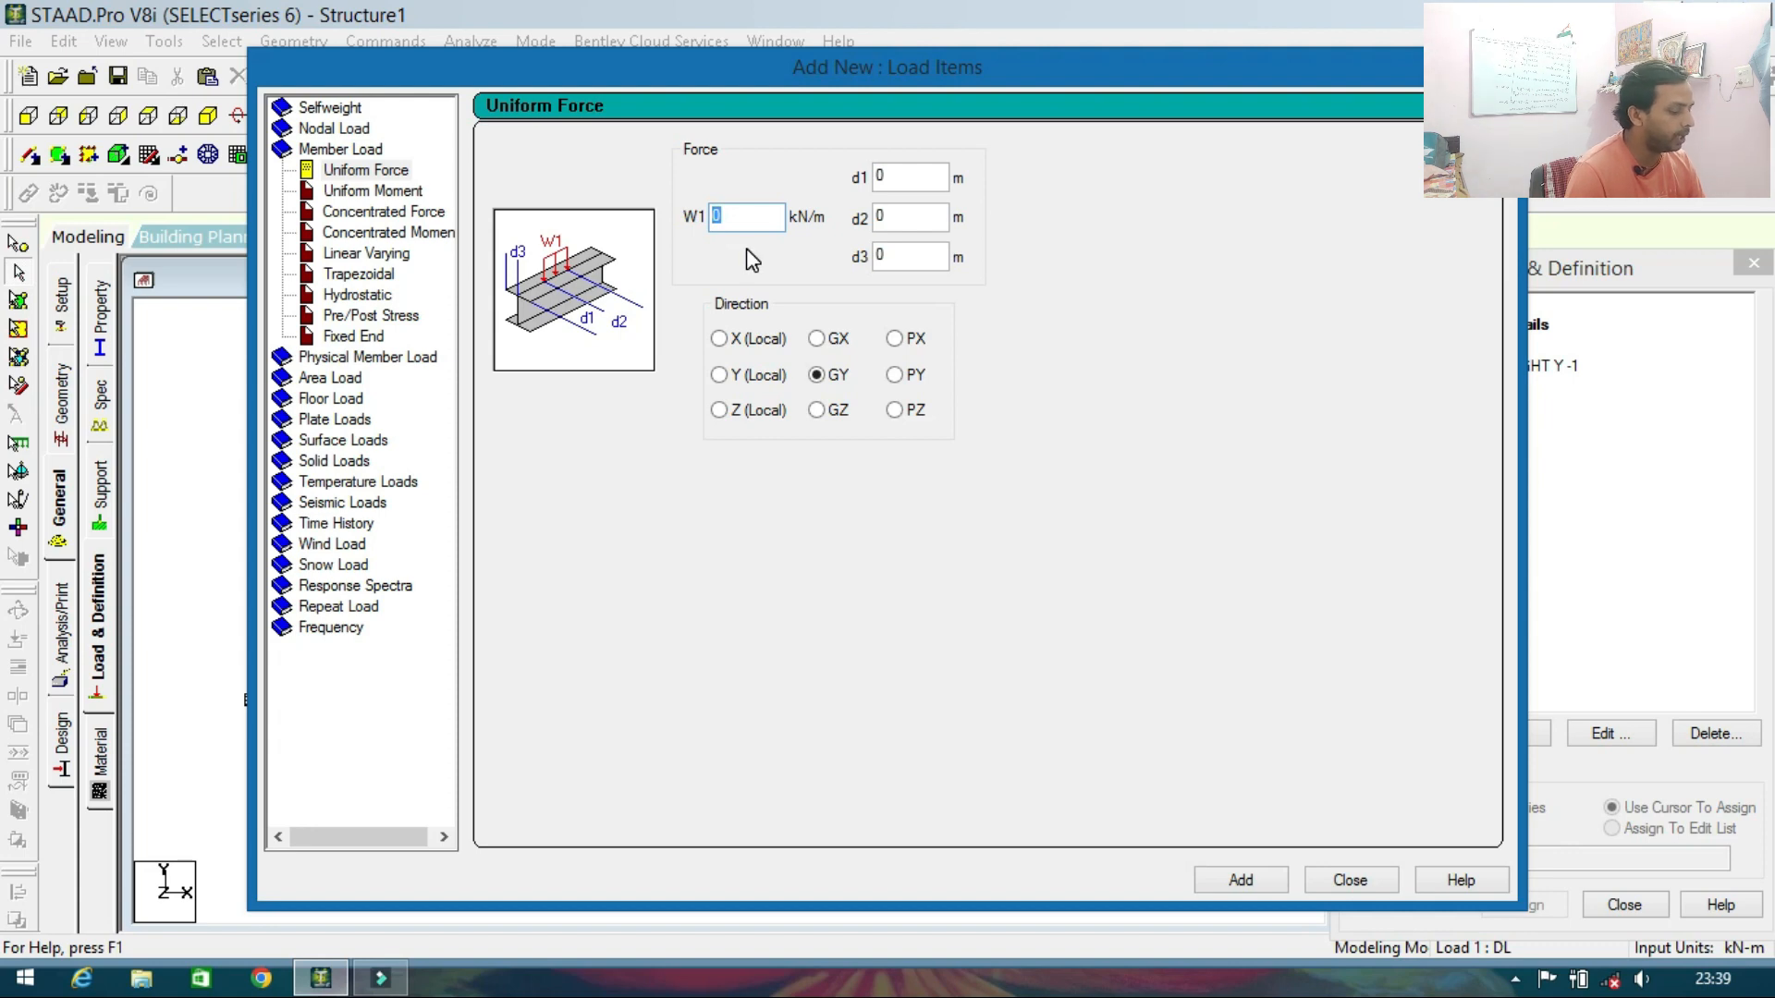
text(-5)
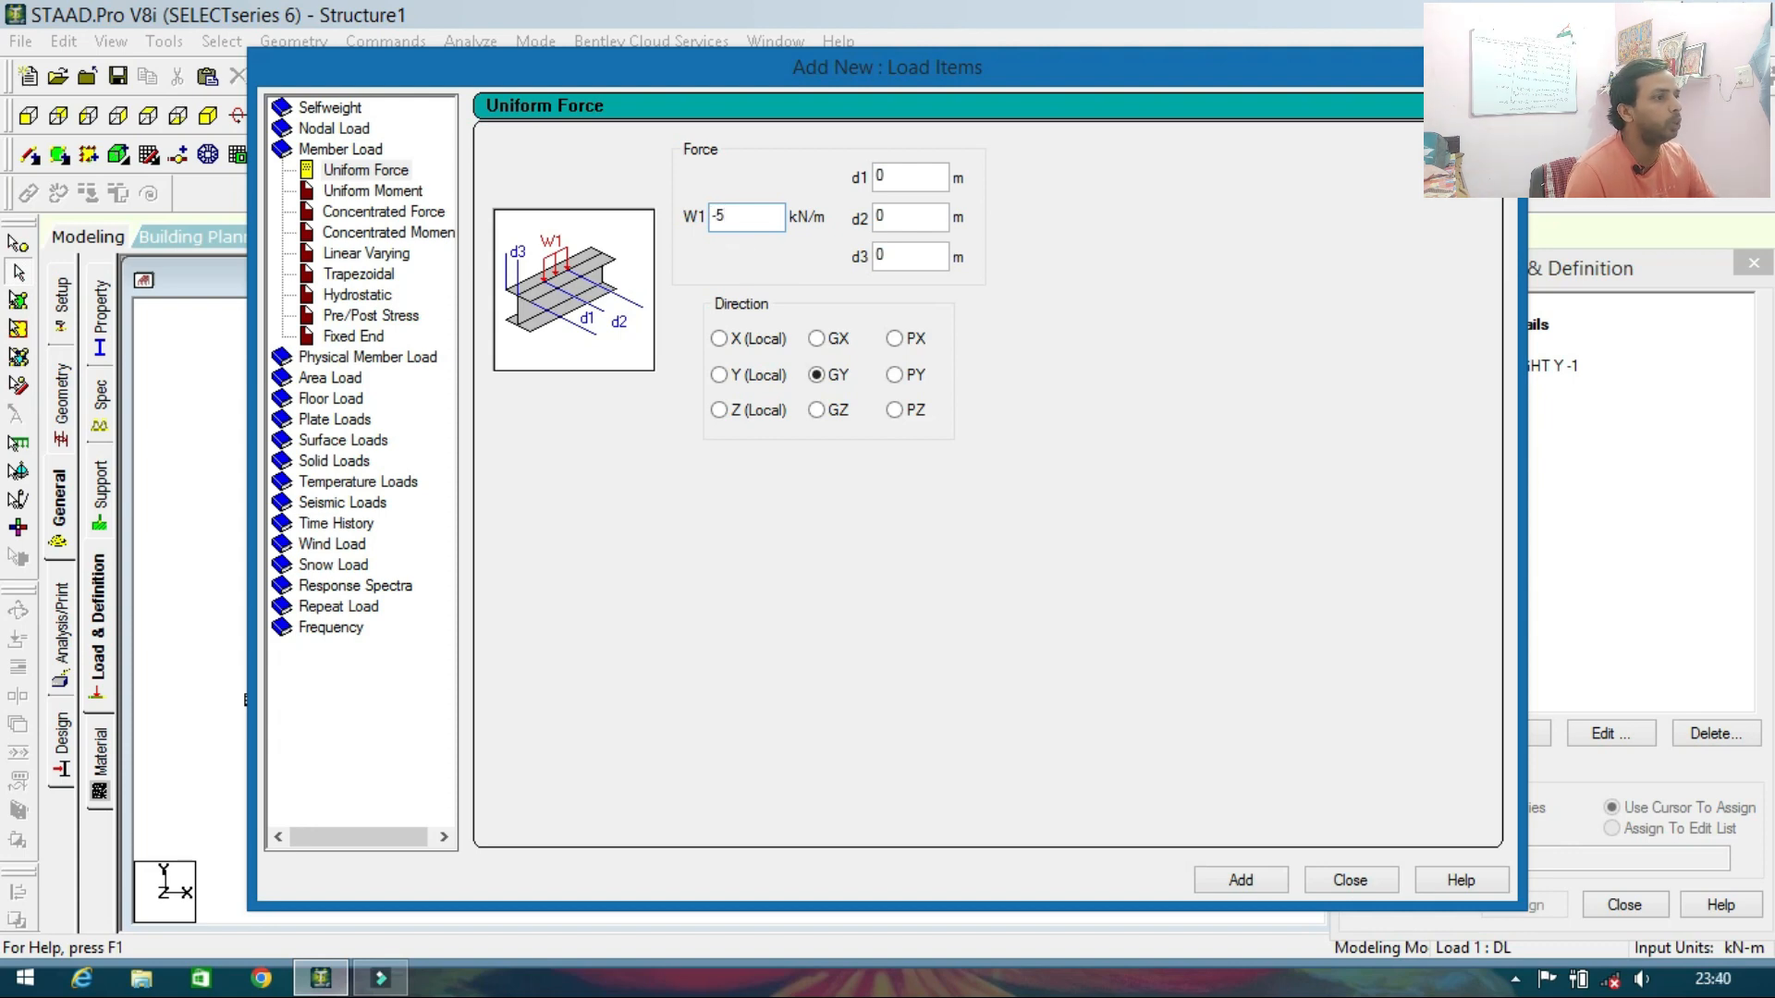
click(1244, 876)
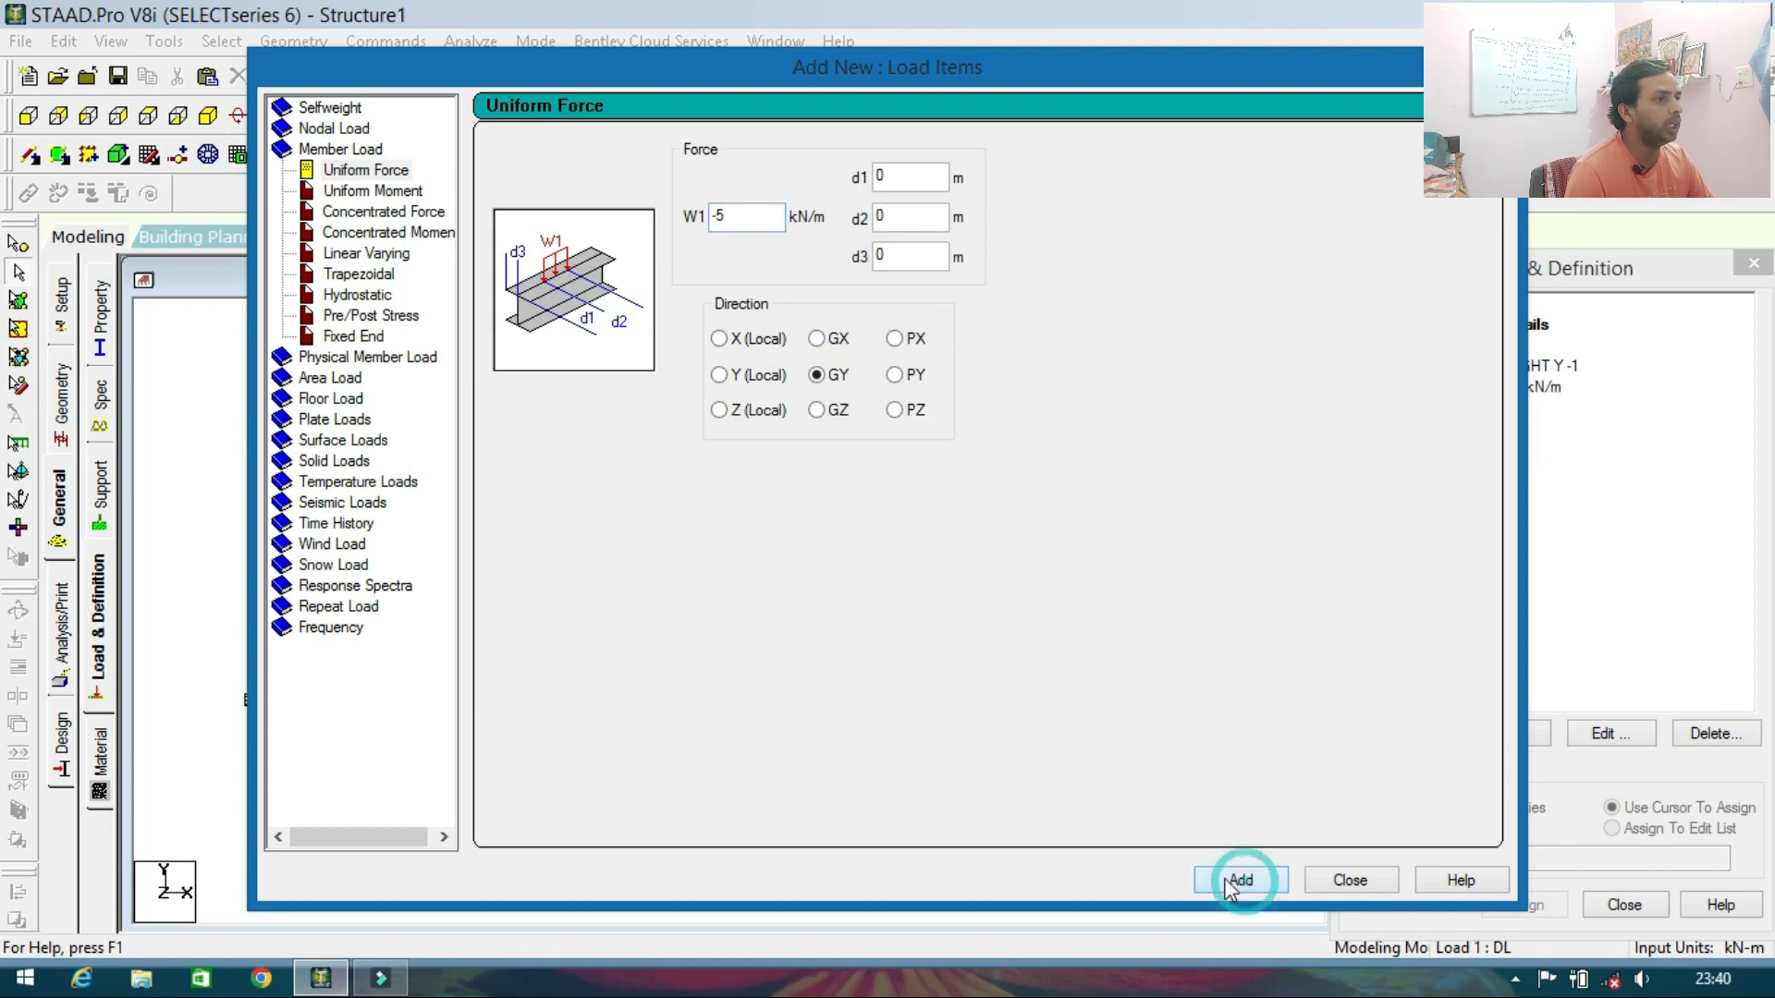
double_click(750, 220)
text(-)
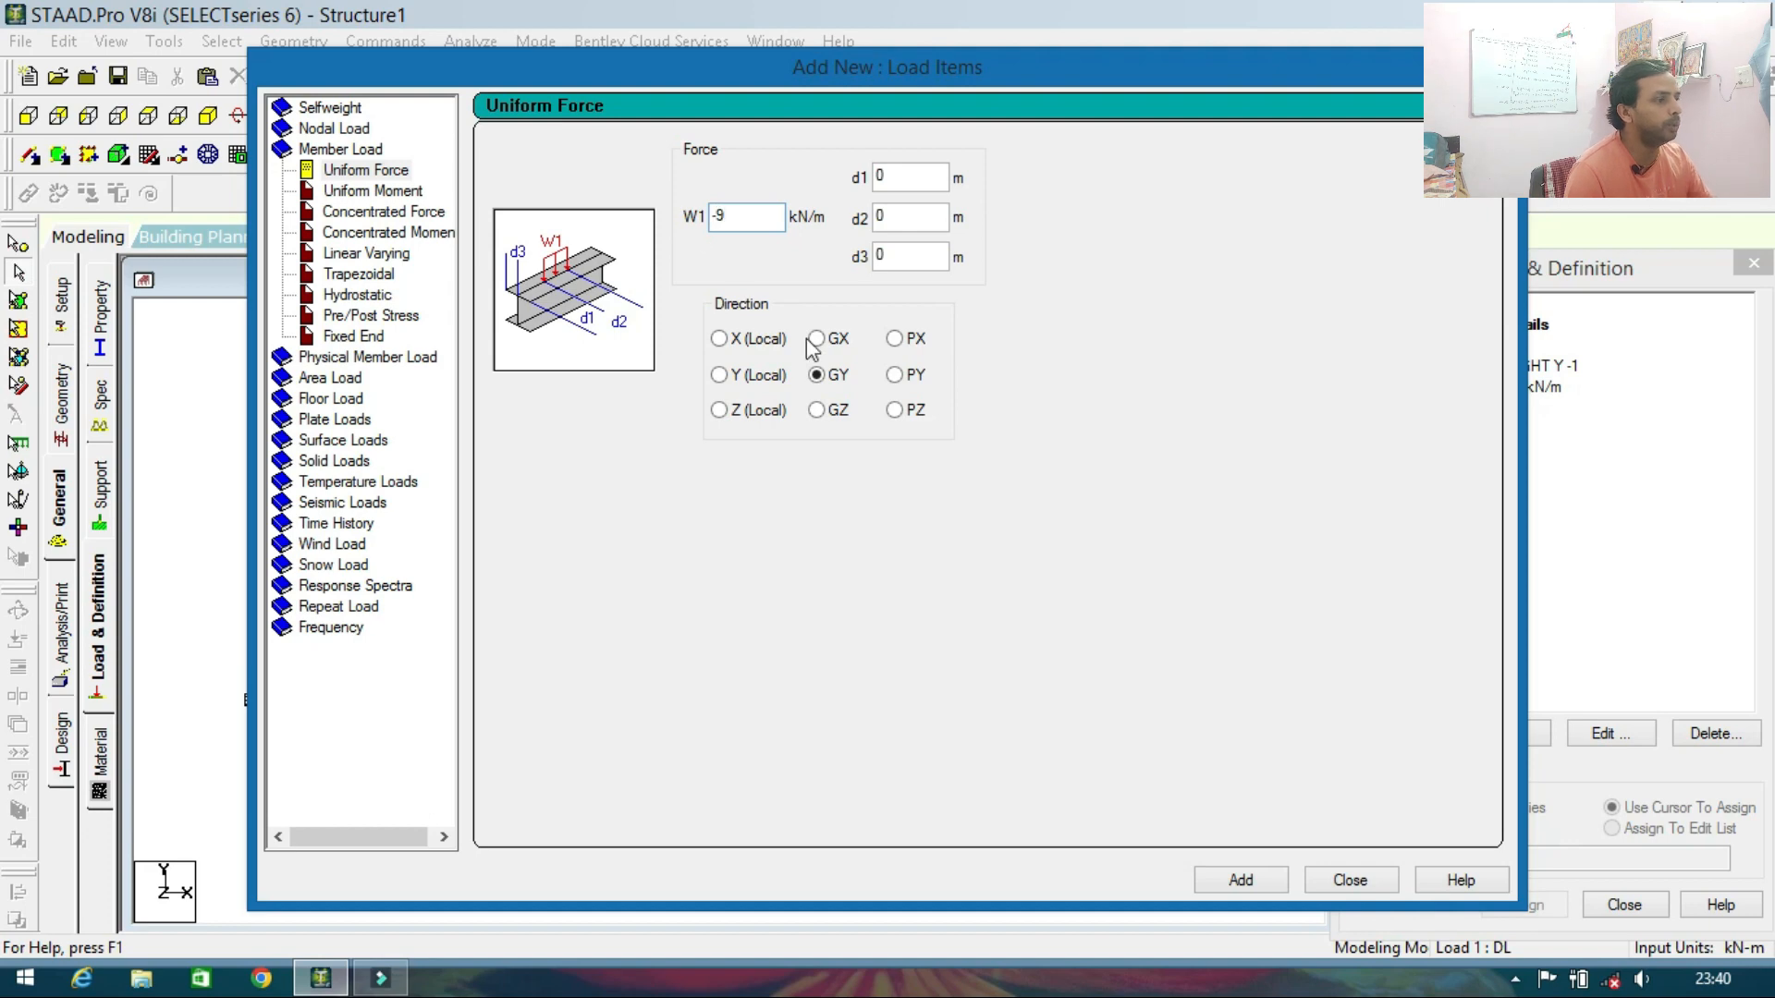
click(1352, 878)
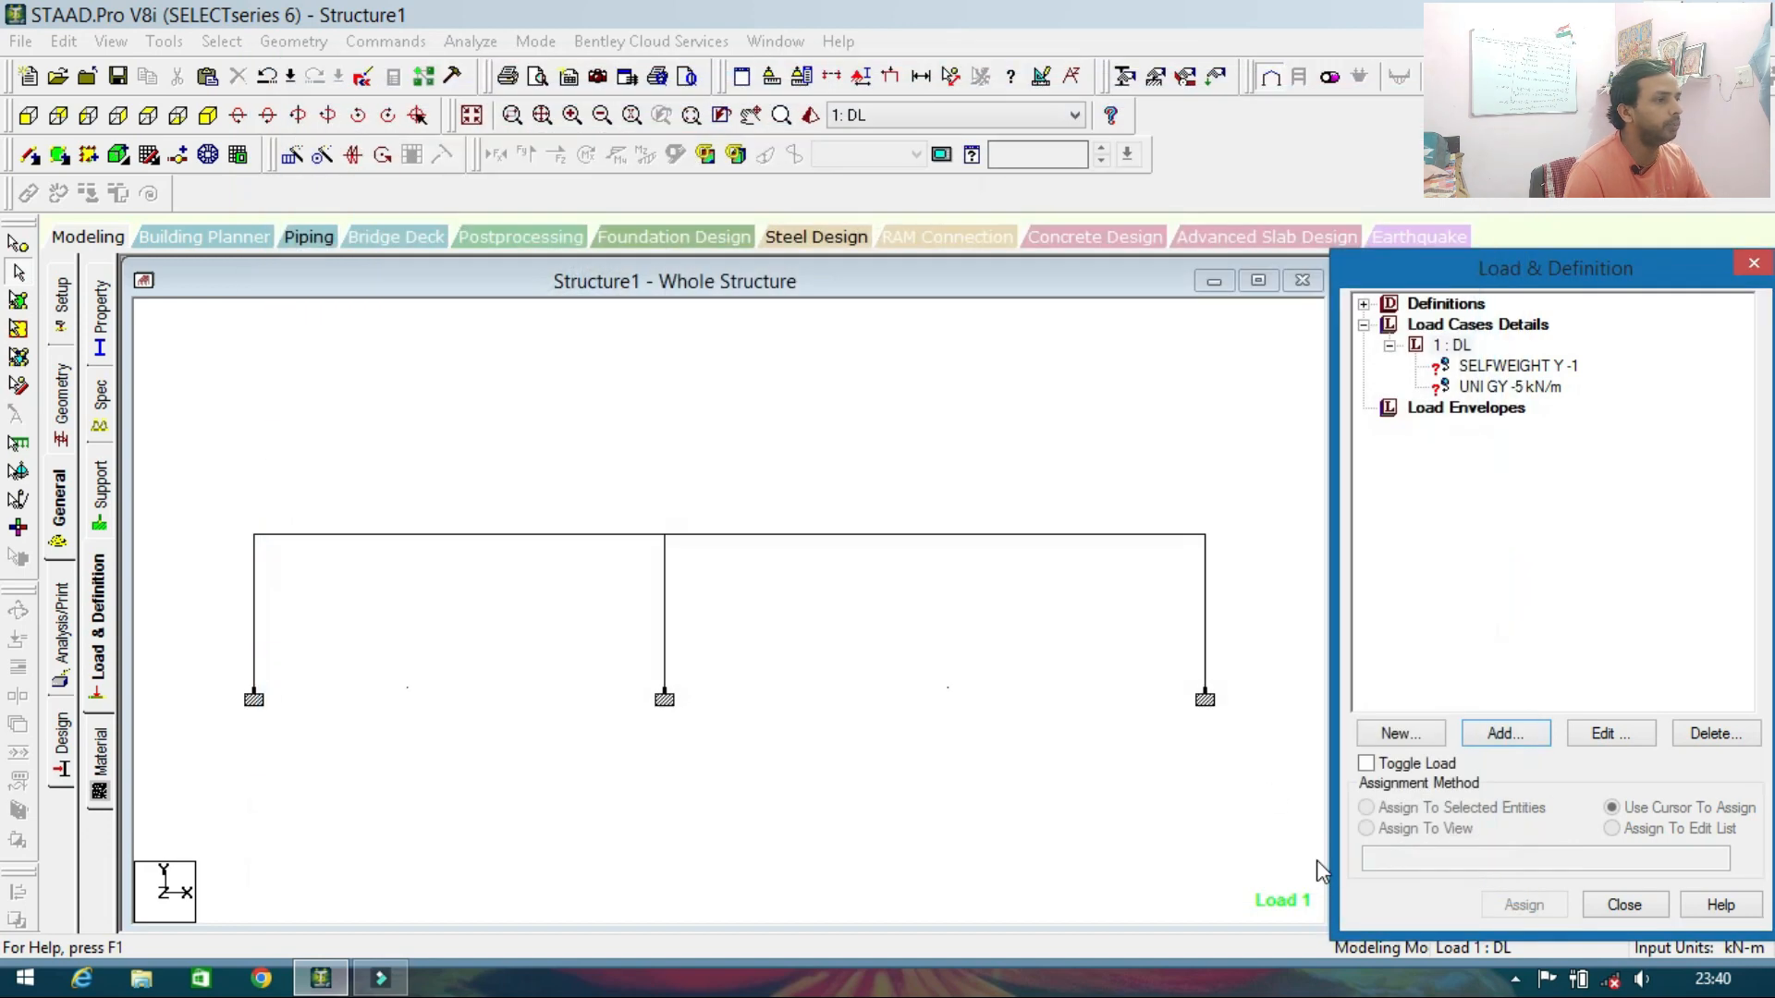
click(1582, 583)
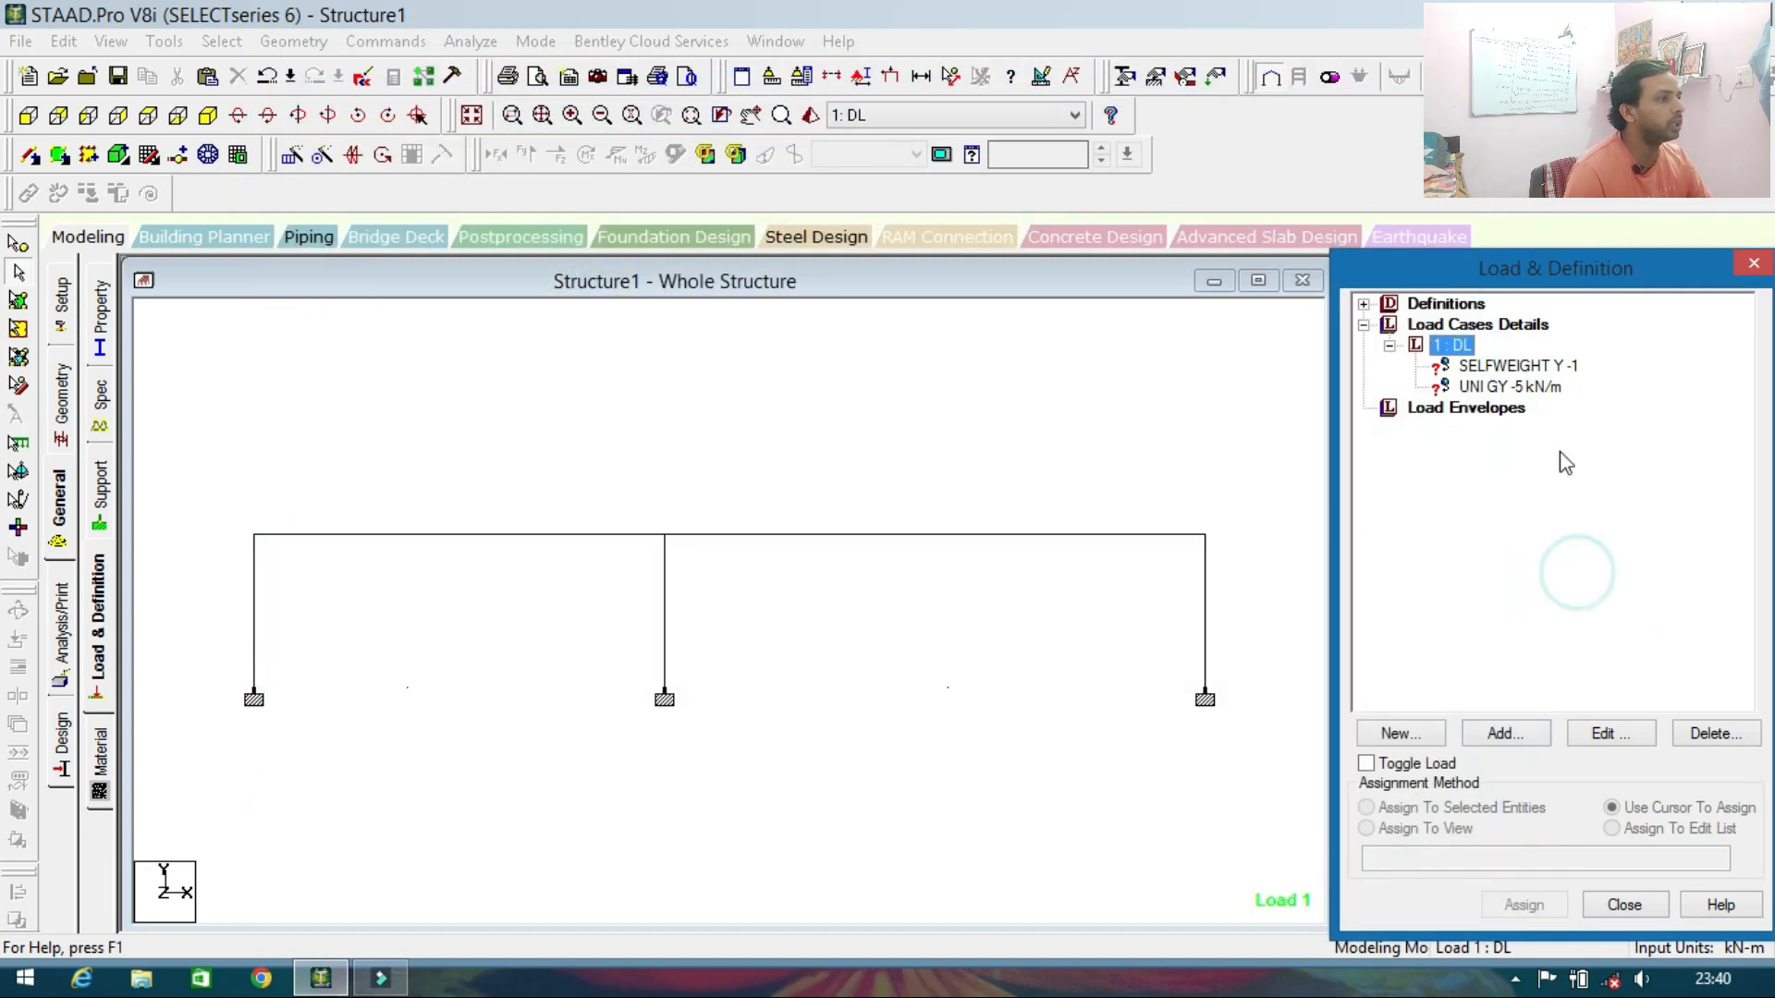
Assign the selfweight load to all beams and columns of the frame using Assign To Selected Beams/Plates.
click(1509, 366)
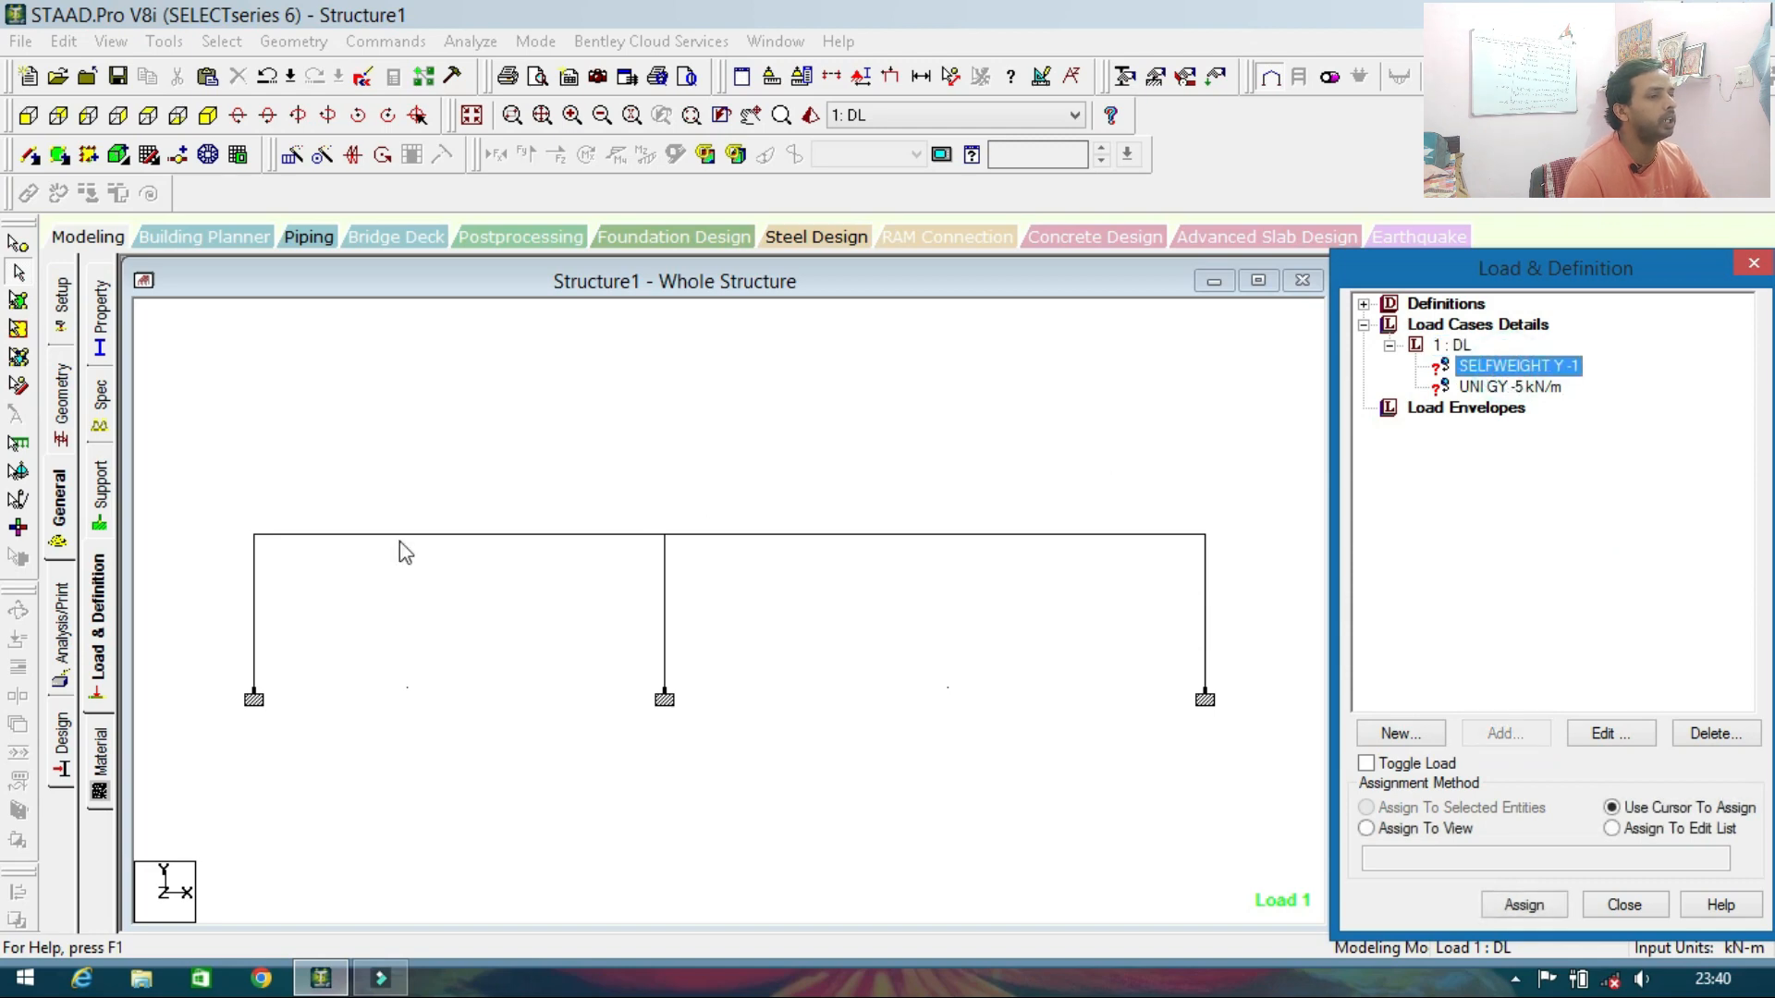
drag(171, 481, 1250, 774)
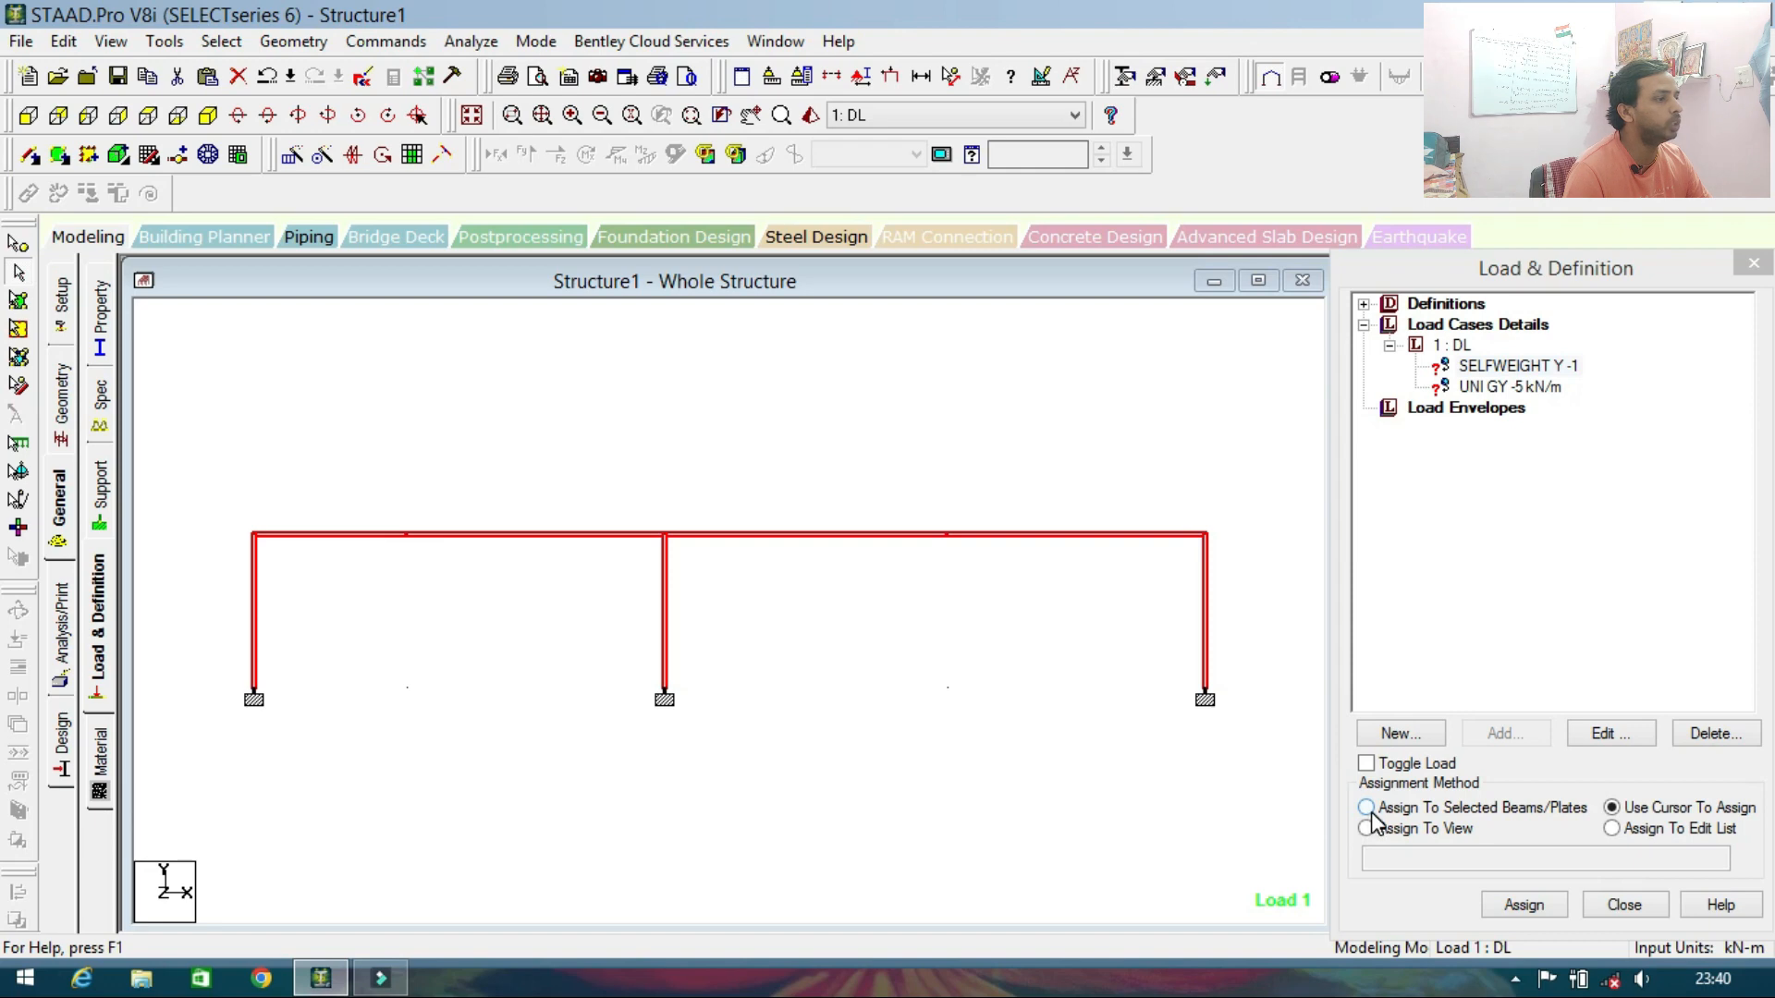
click(1367, 807)
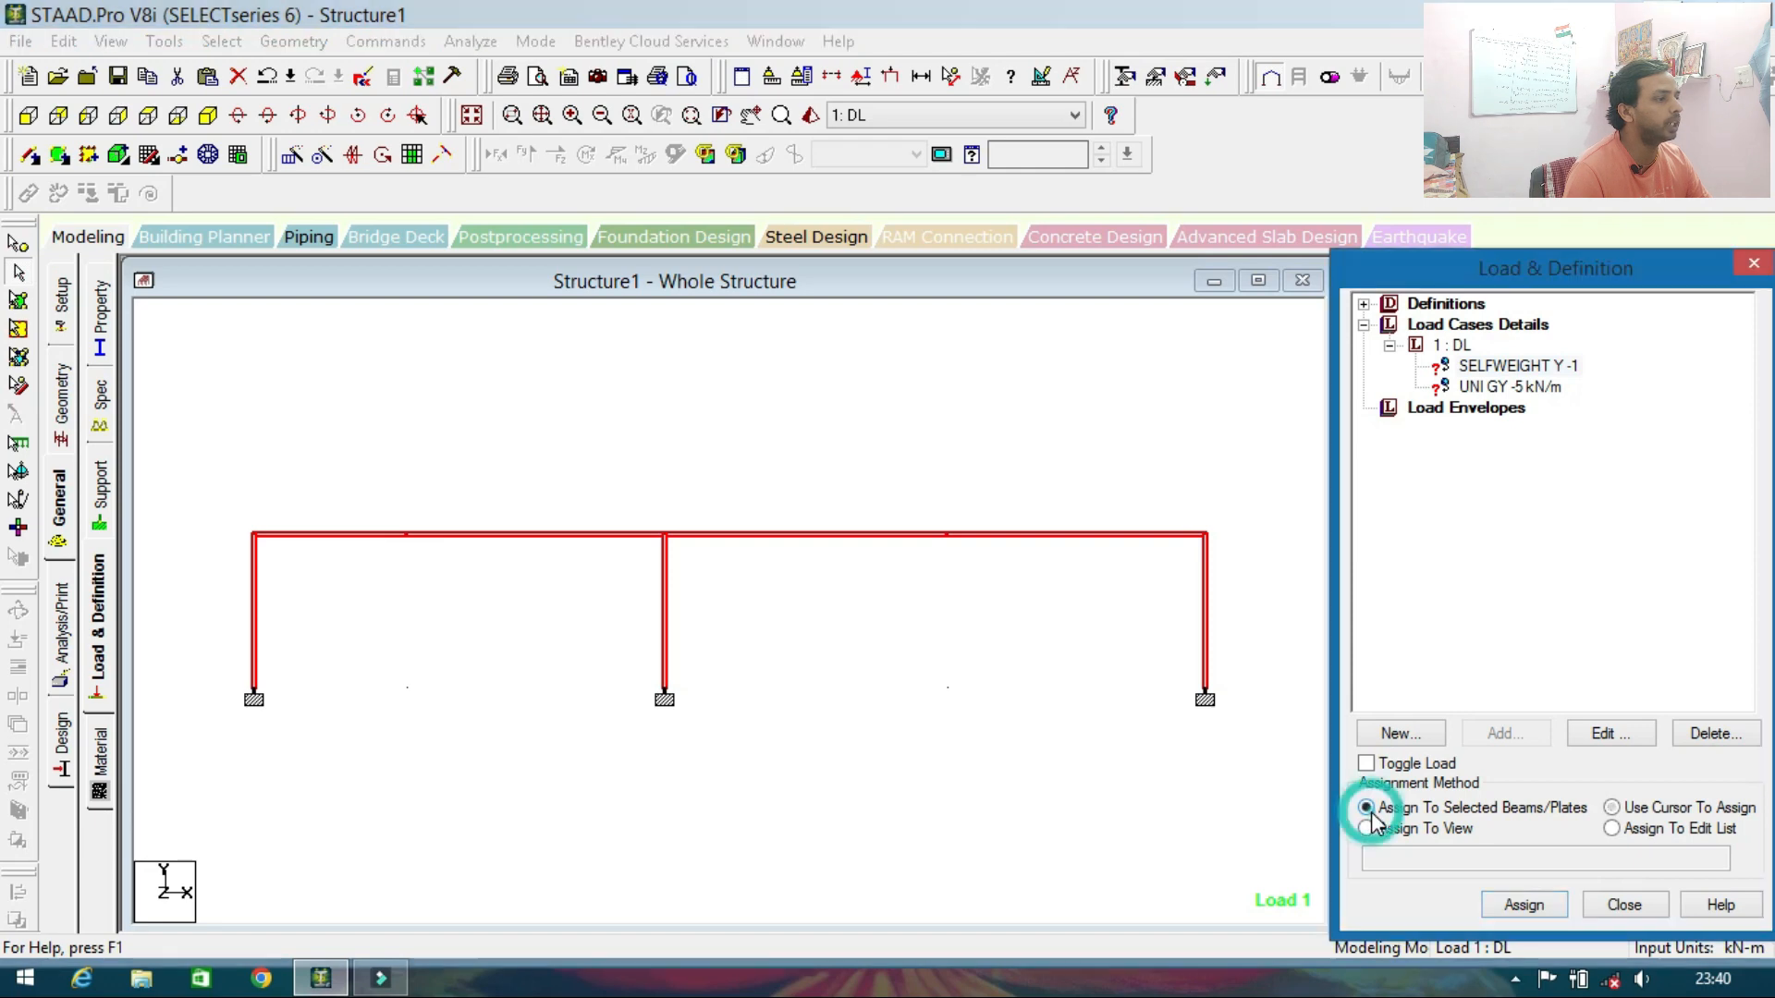
click(1506, 909)
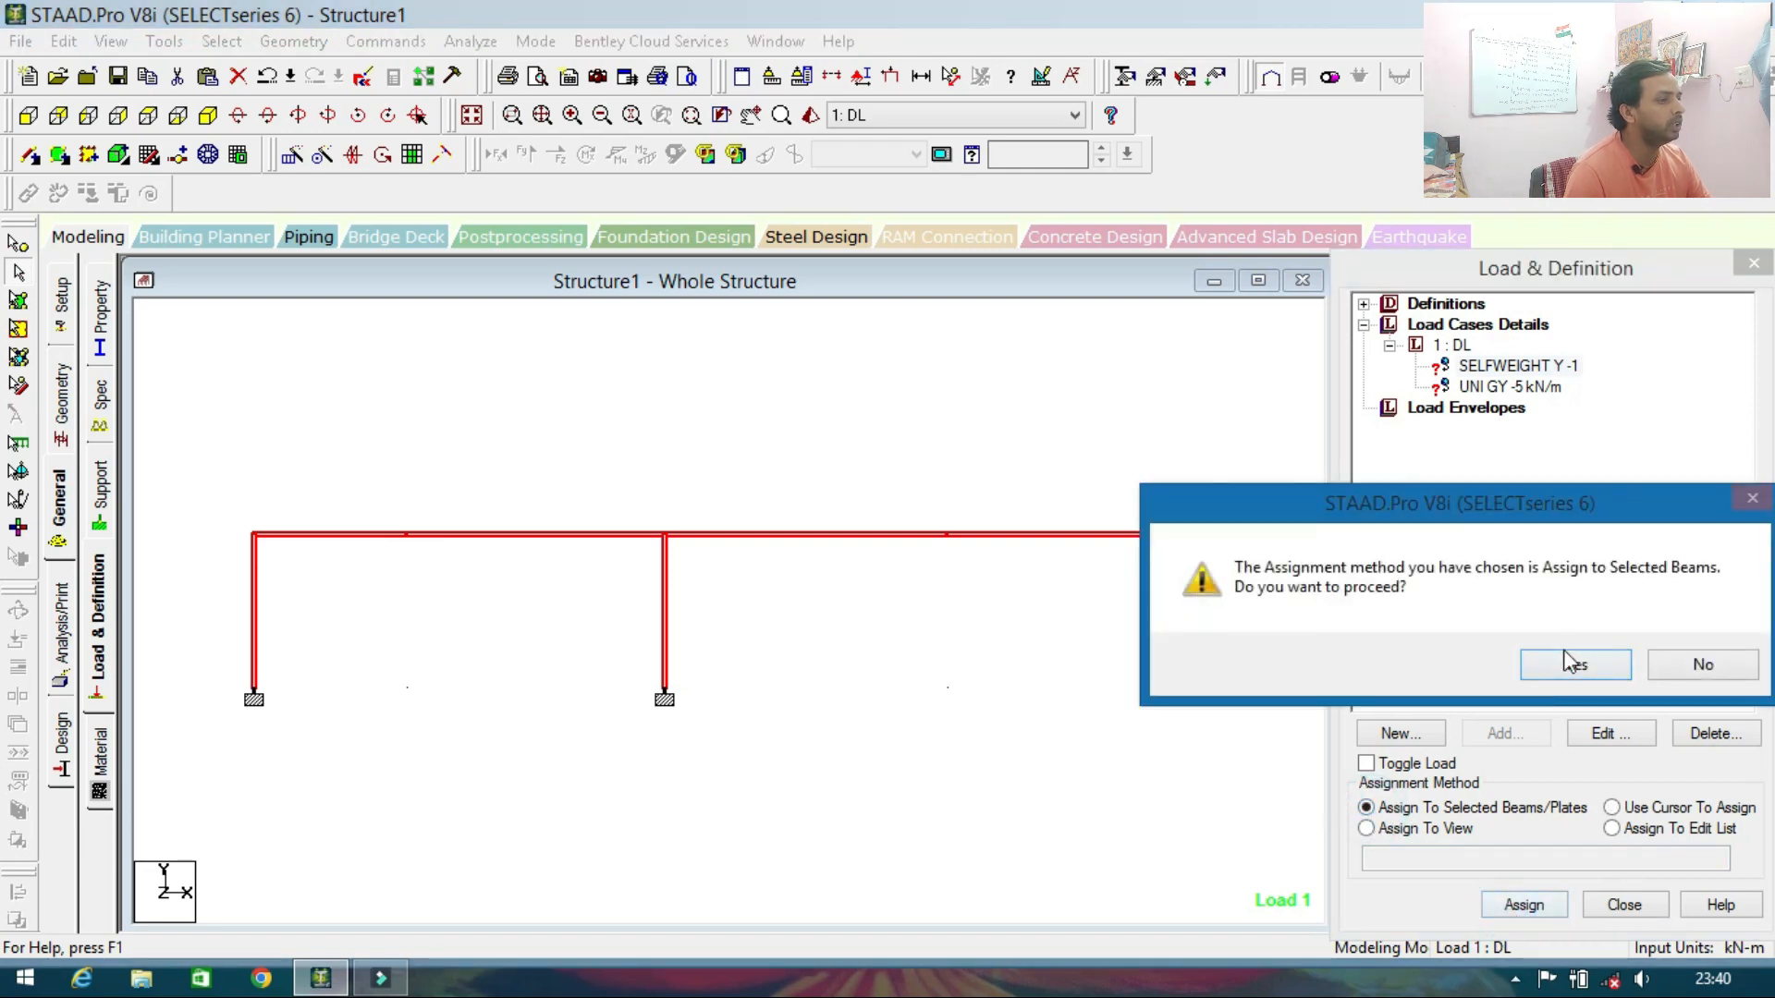
click(1569, 665)
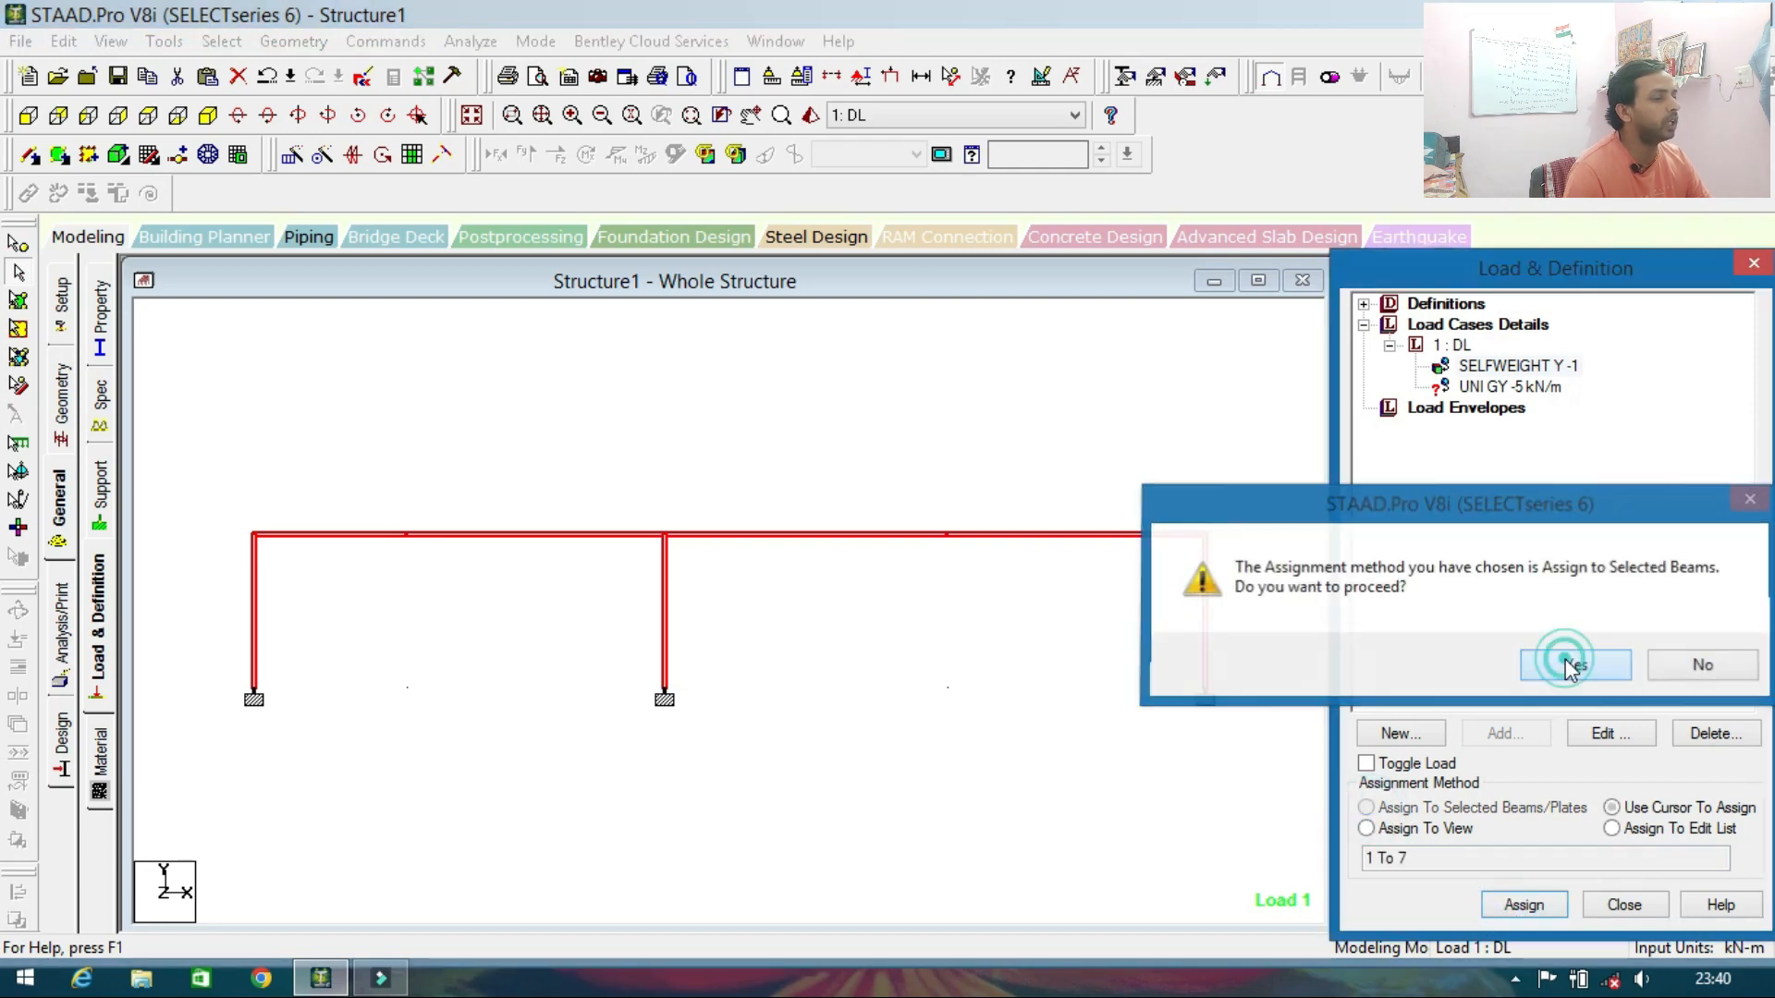
Assign the UNI GY -5 kN/m load to only the four horizontal beam segments using Assign To Selected Beams.
click(1509, 388)
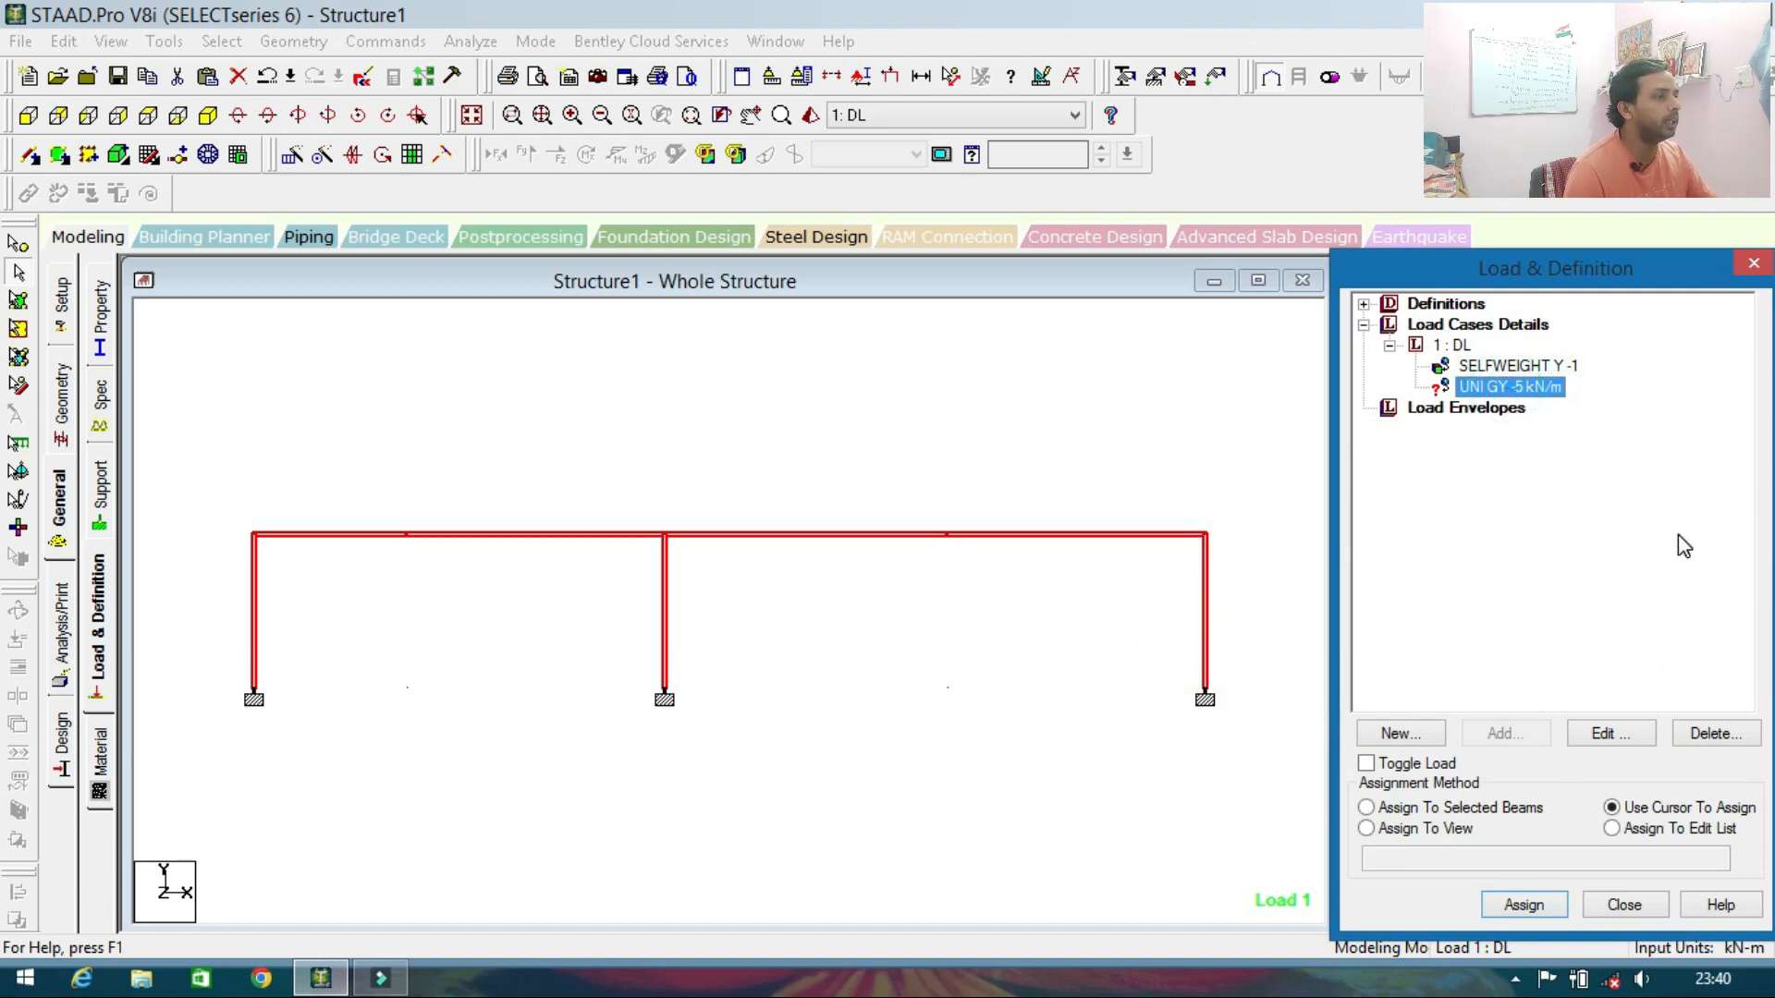
click(1562, 528)
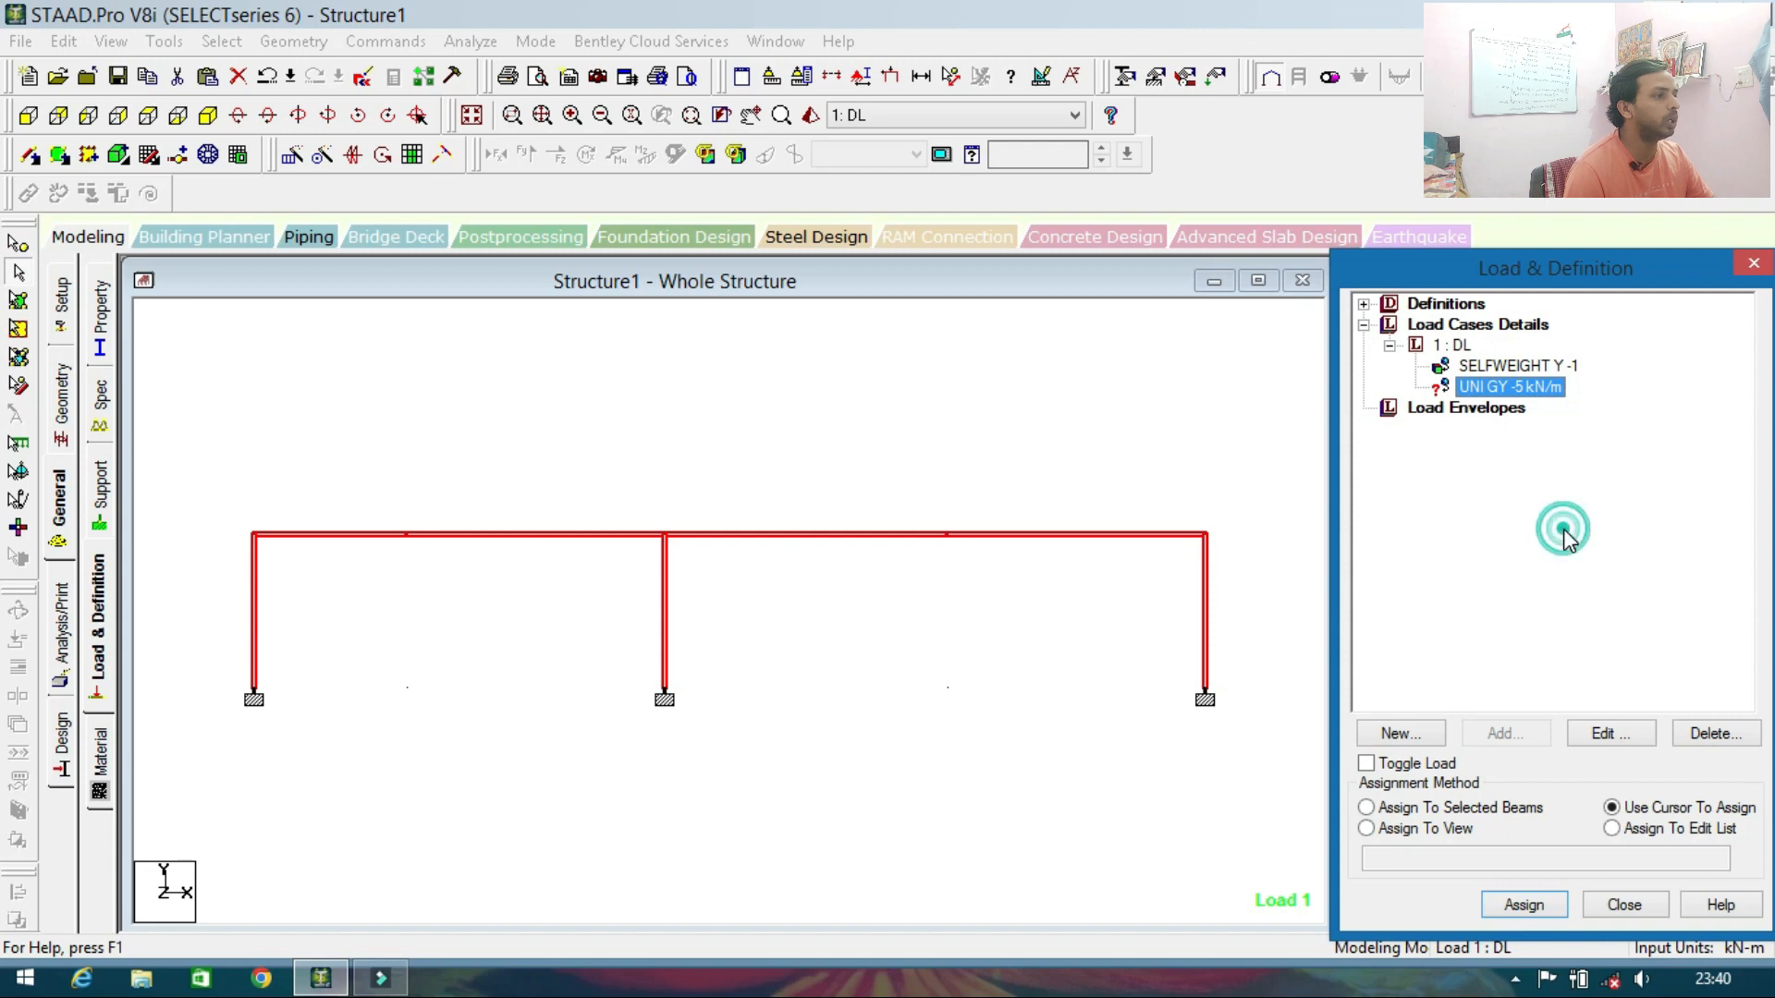
click(1485, 468)
click(859, 639)
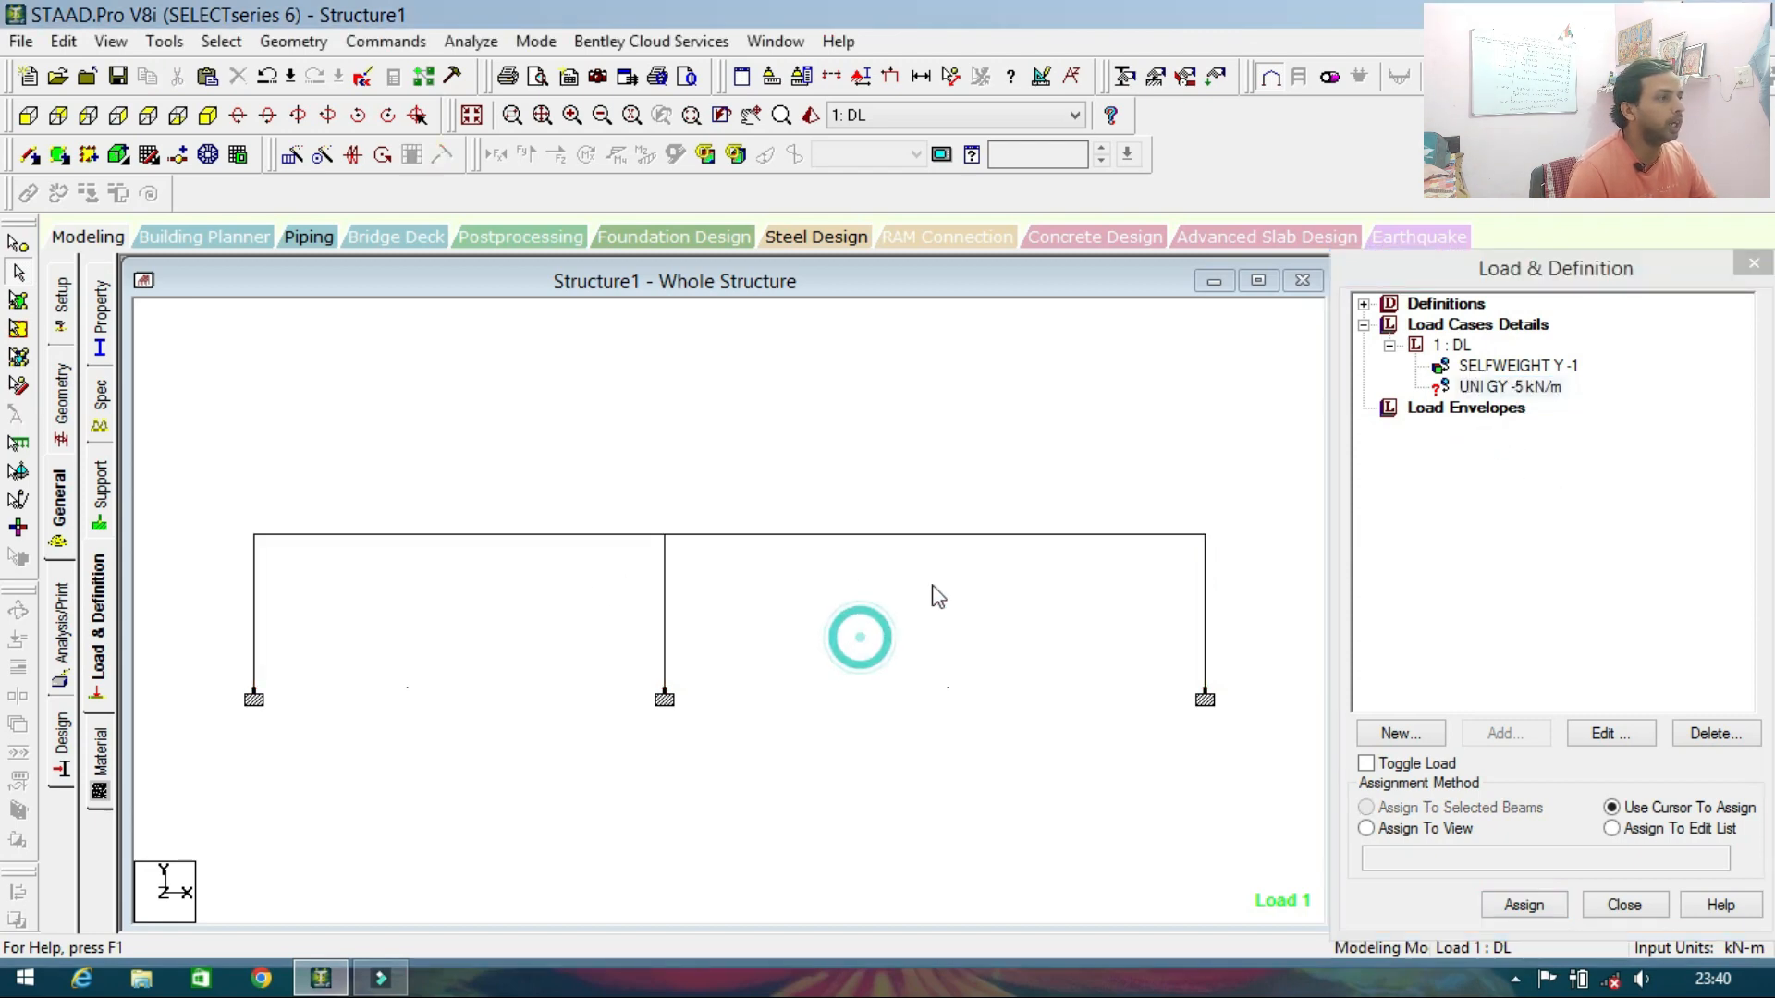
click(1492, 389)
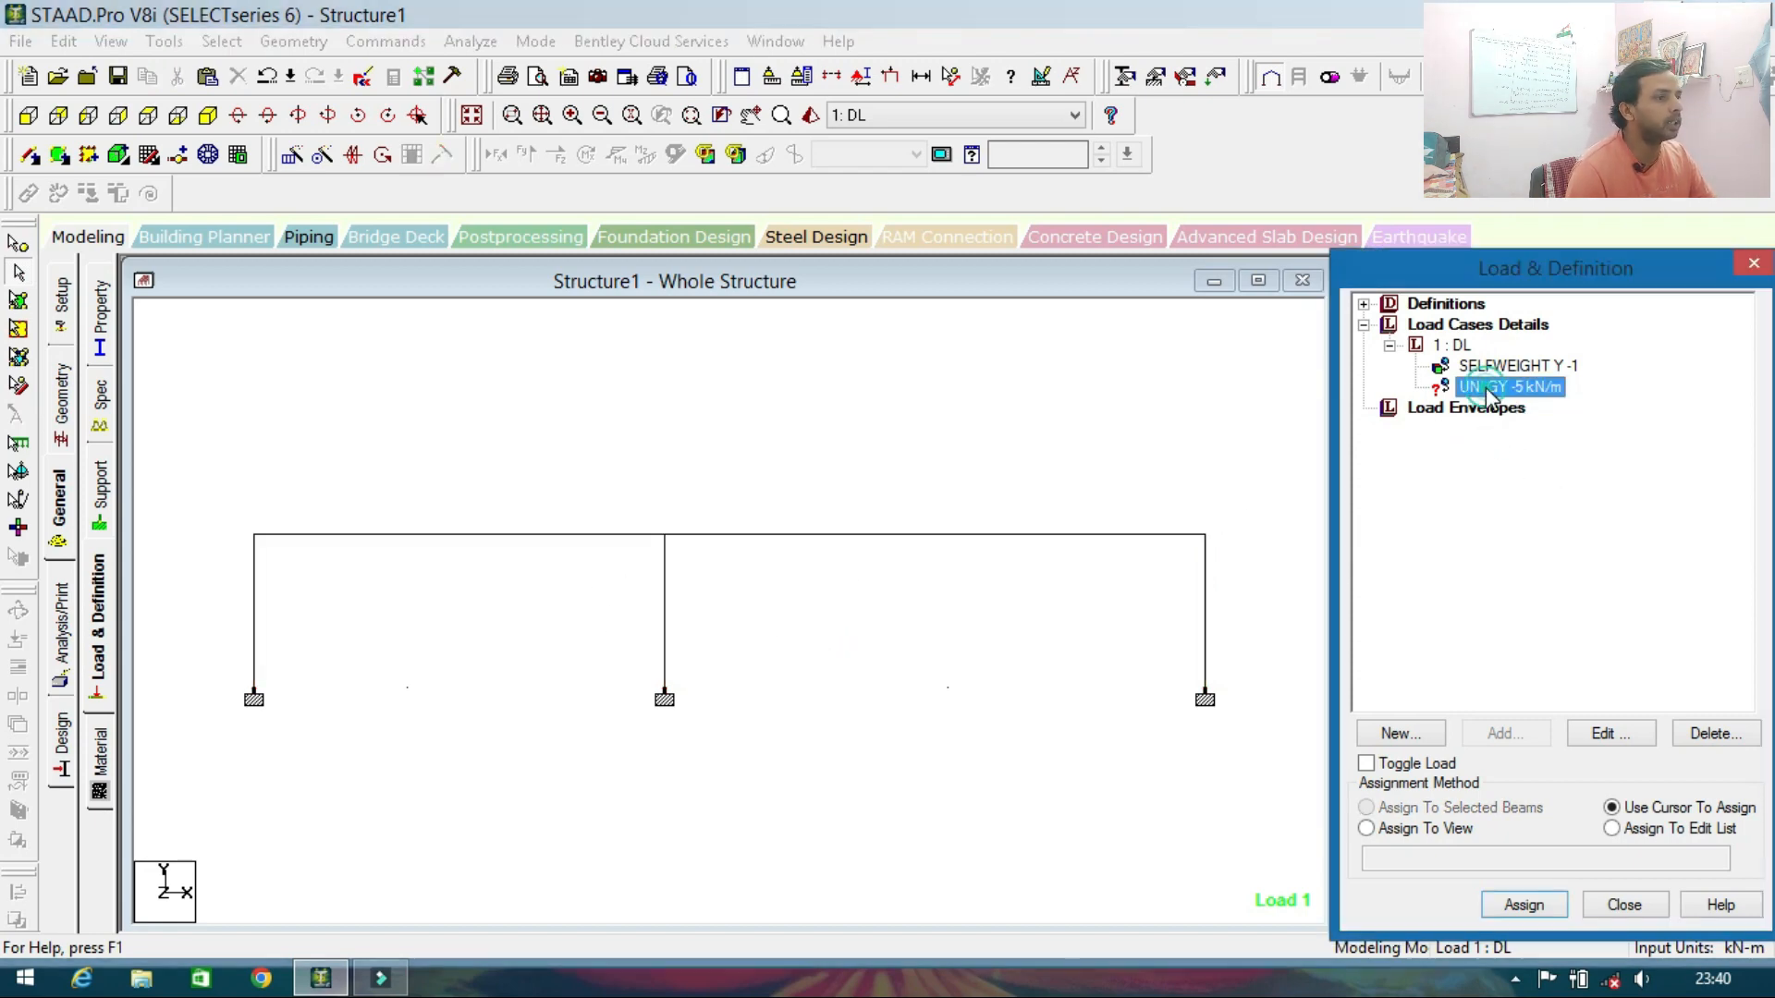
click(478, 540)
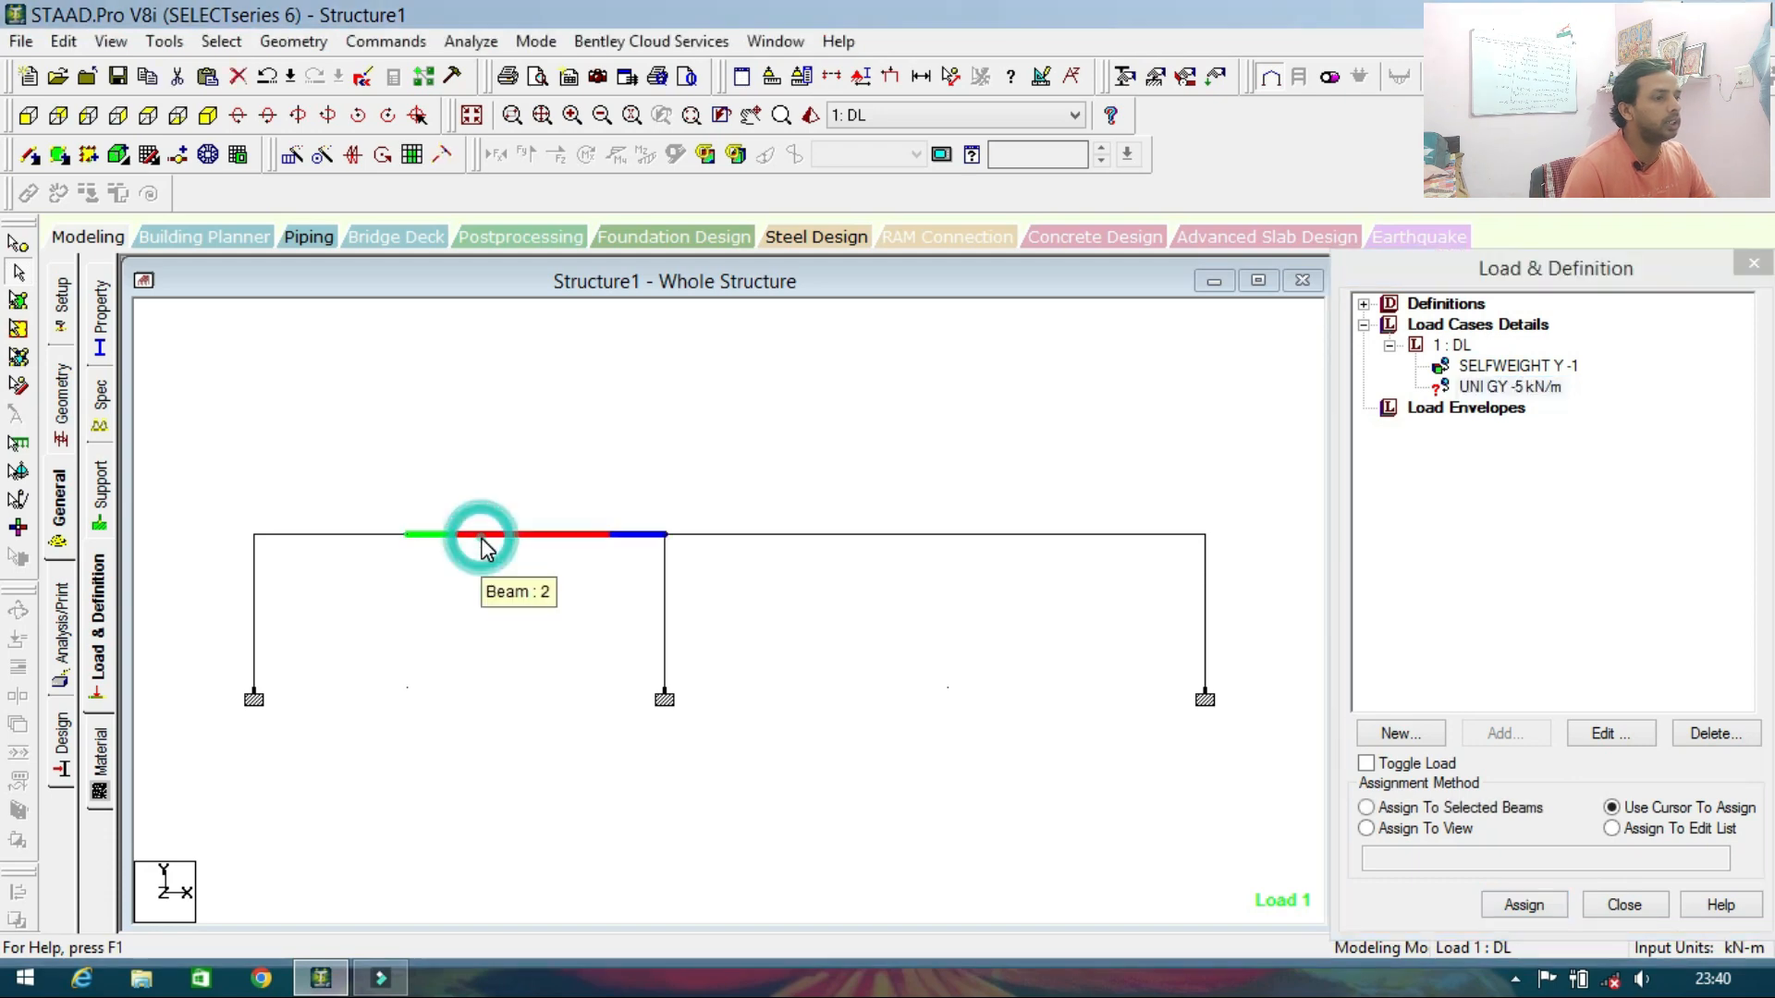
click(358, 535)
click(728, 535)
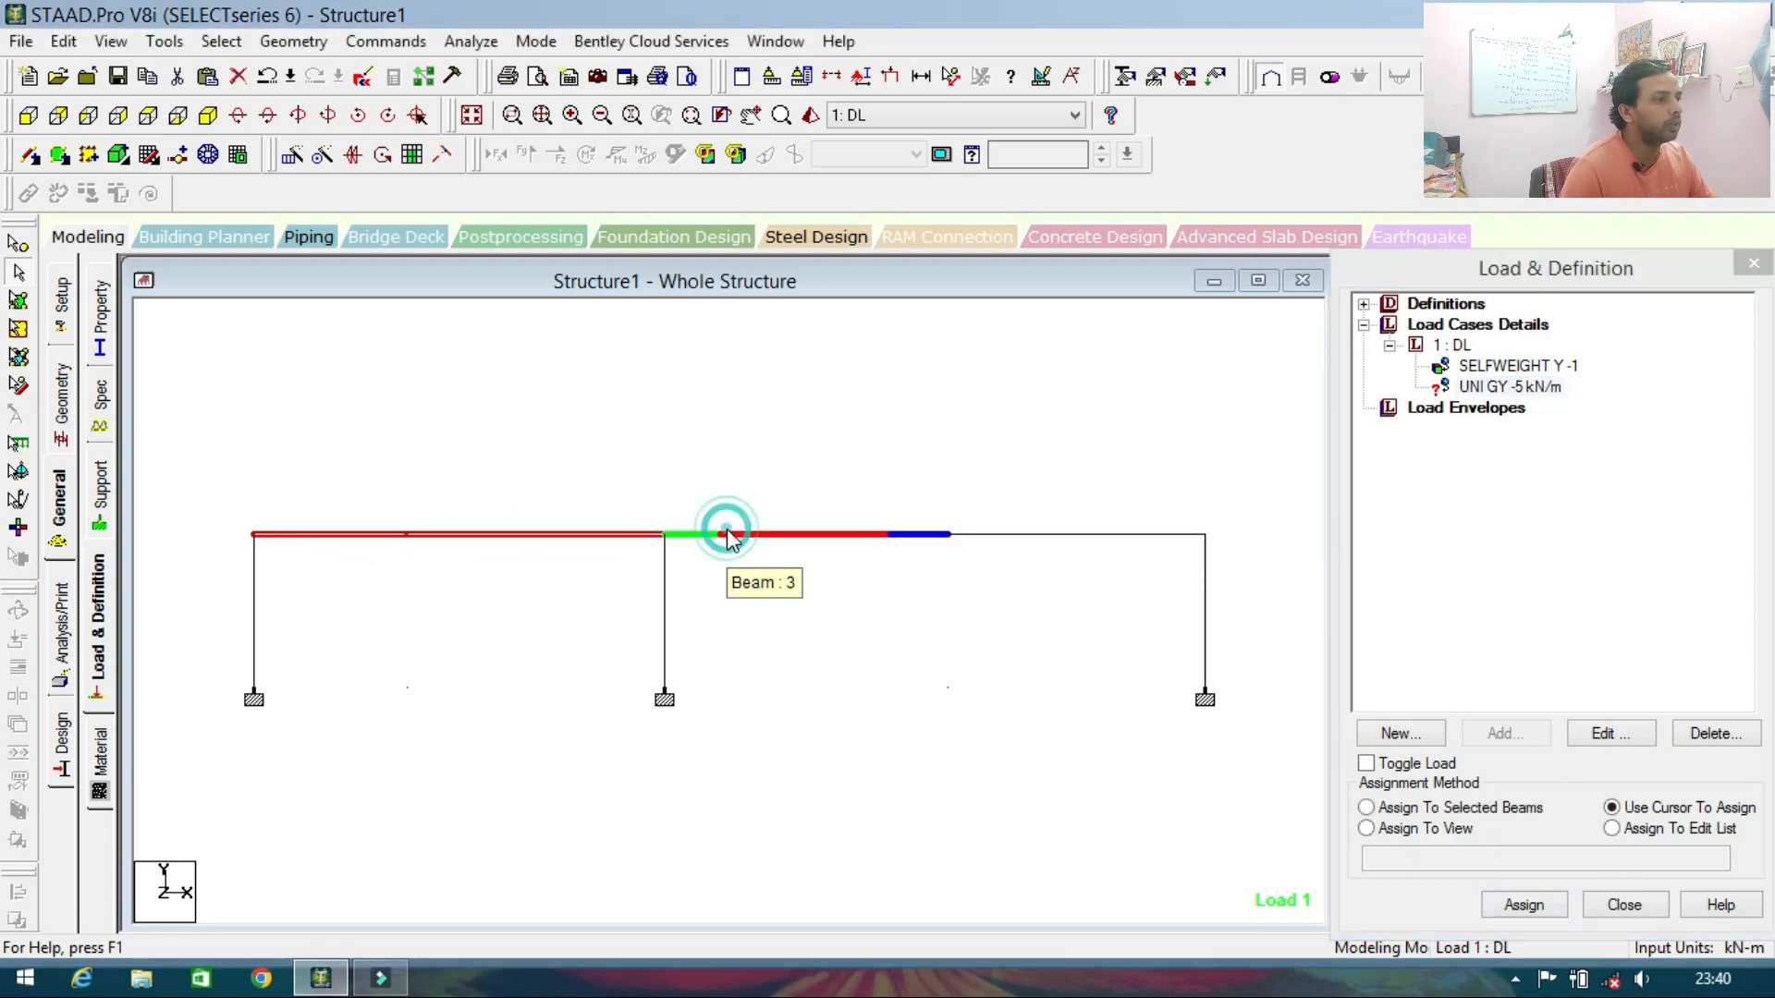
click(1002, 535)
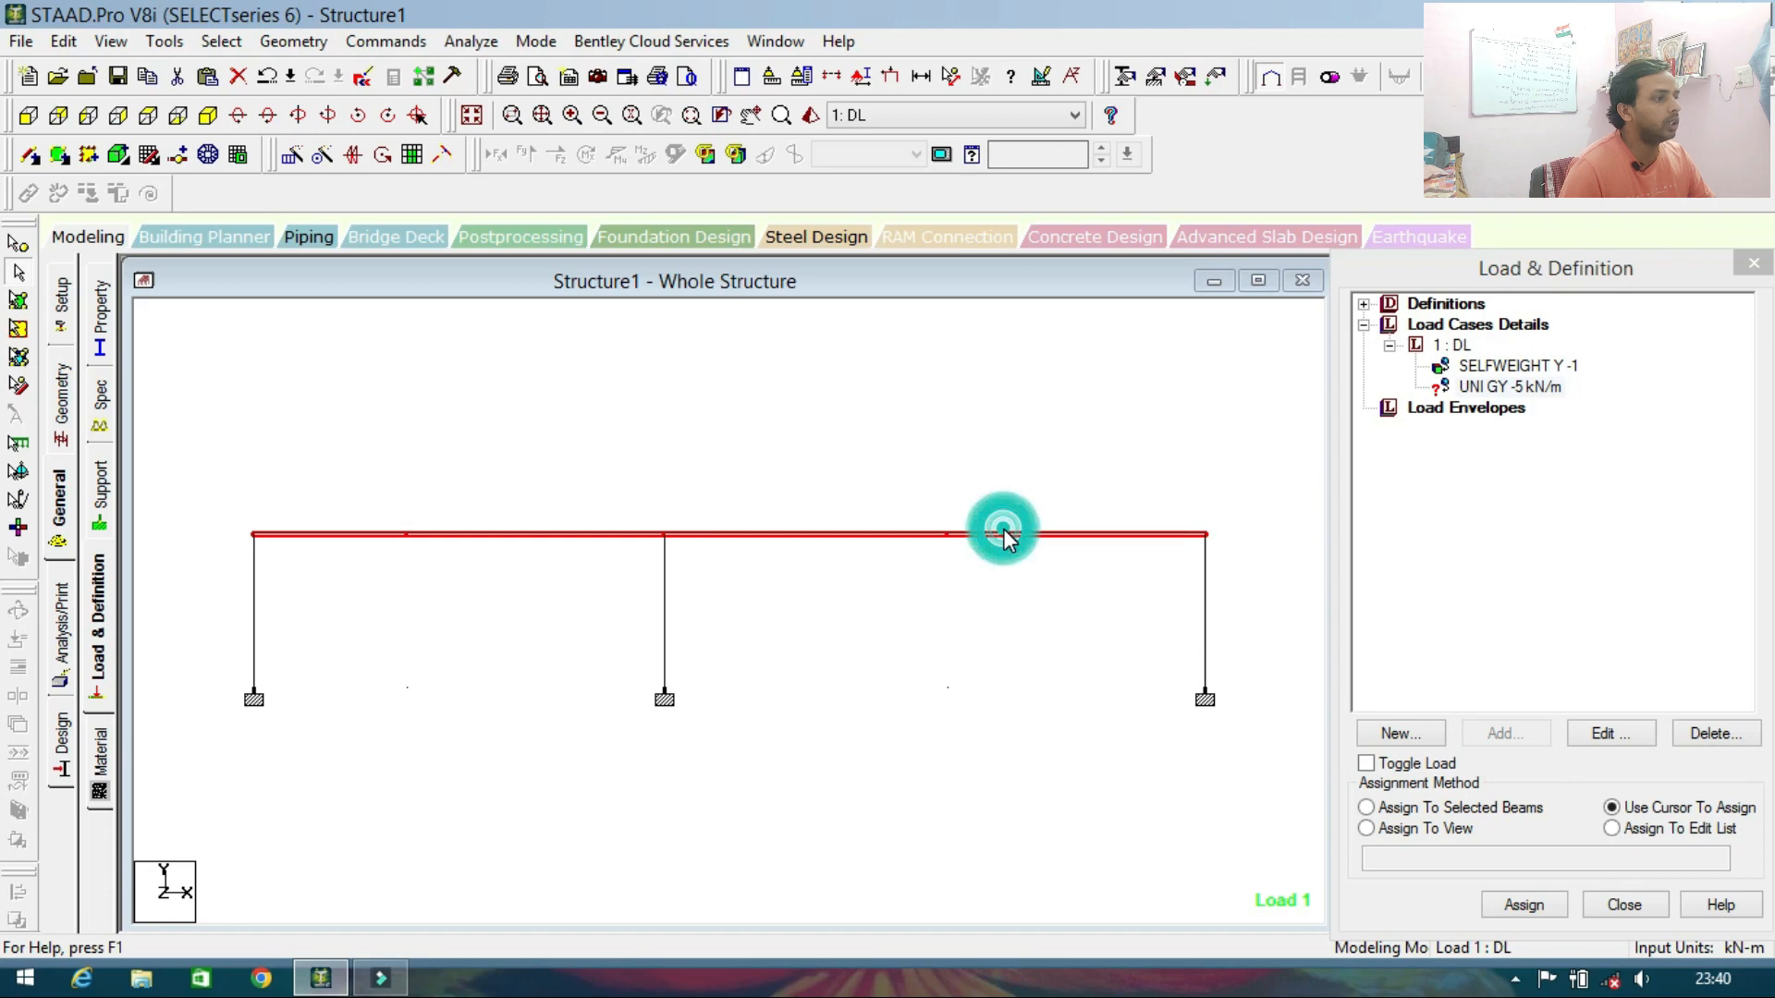
click(1391, 811)
click(1516, 906)
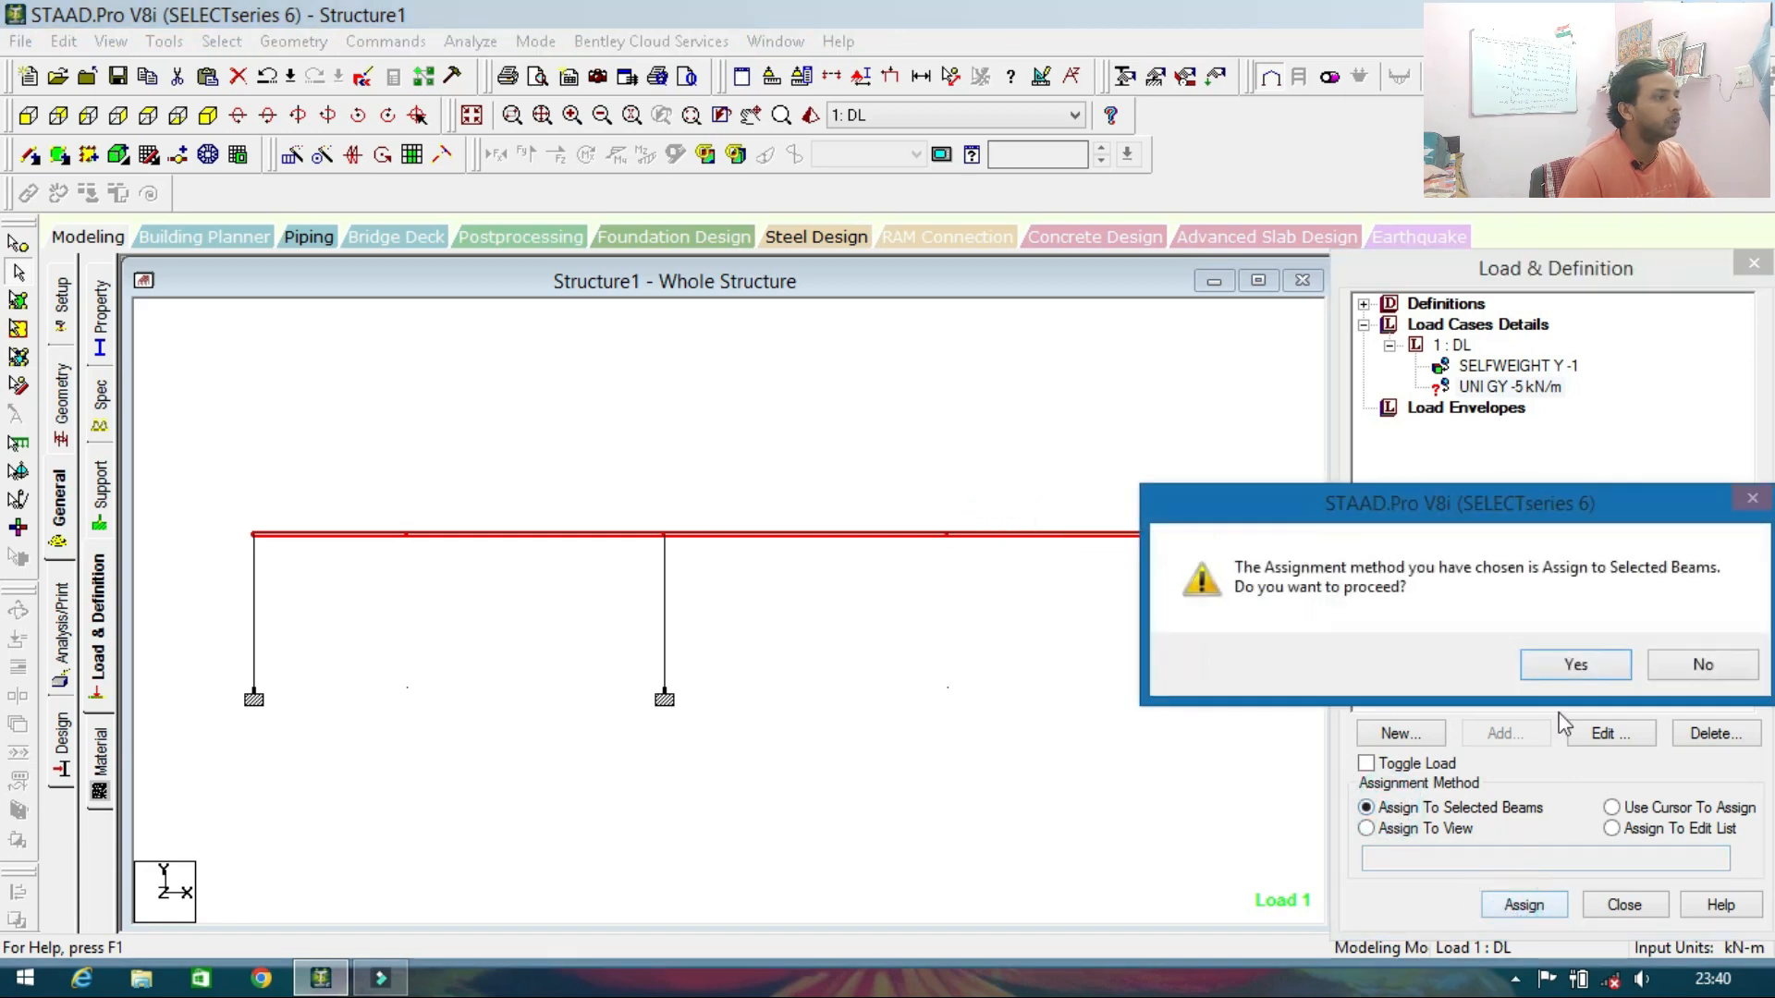
click(1600, 667)
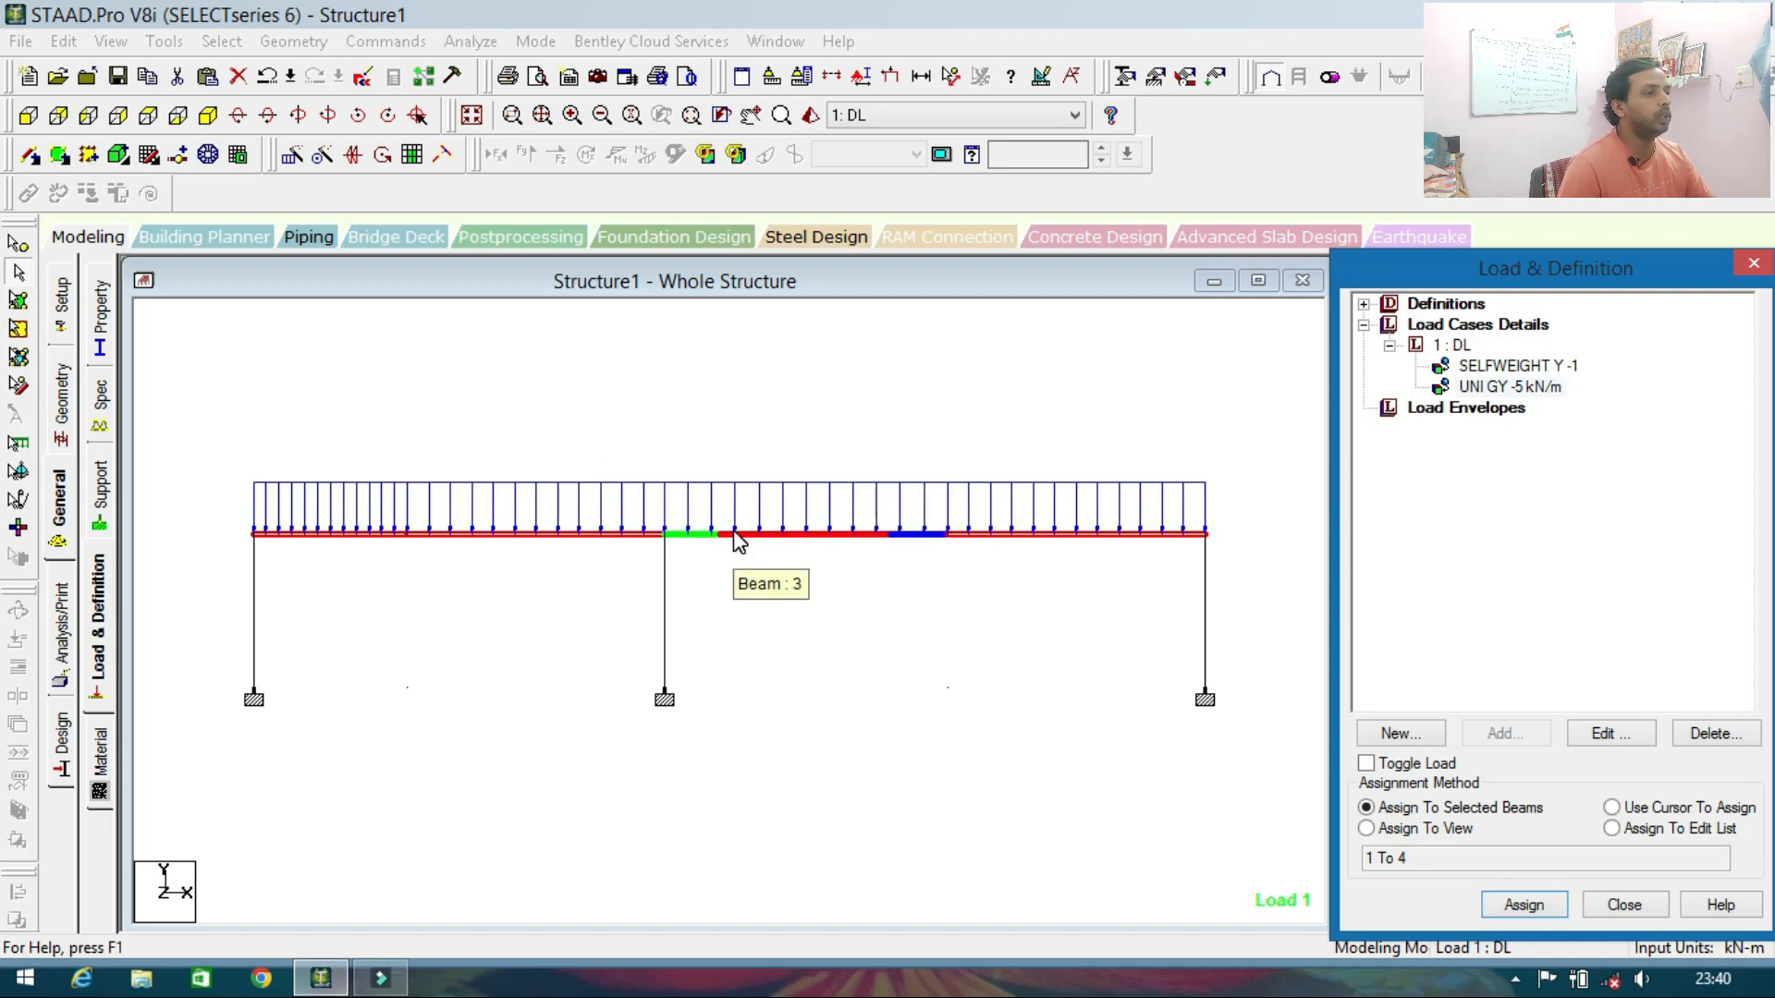
Examine the frame in the 3D rendered view from another angle, and close the load definitions and the rendered view.
click(816, 380)
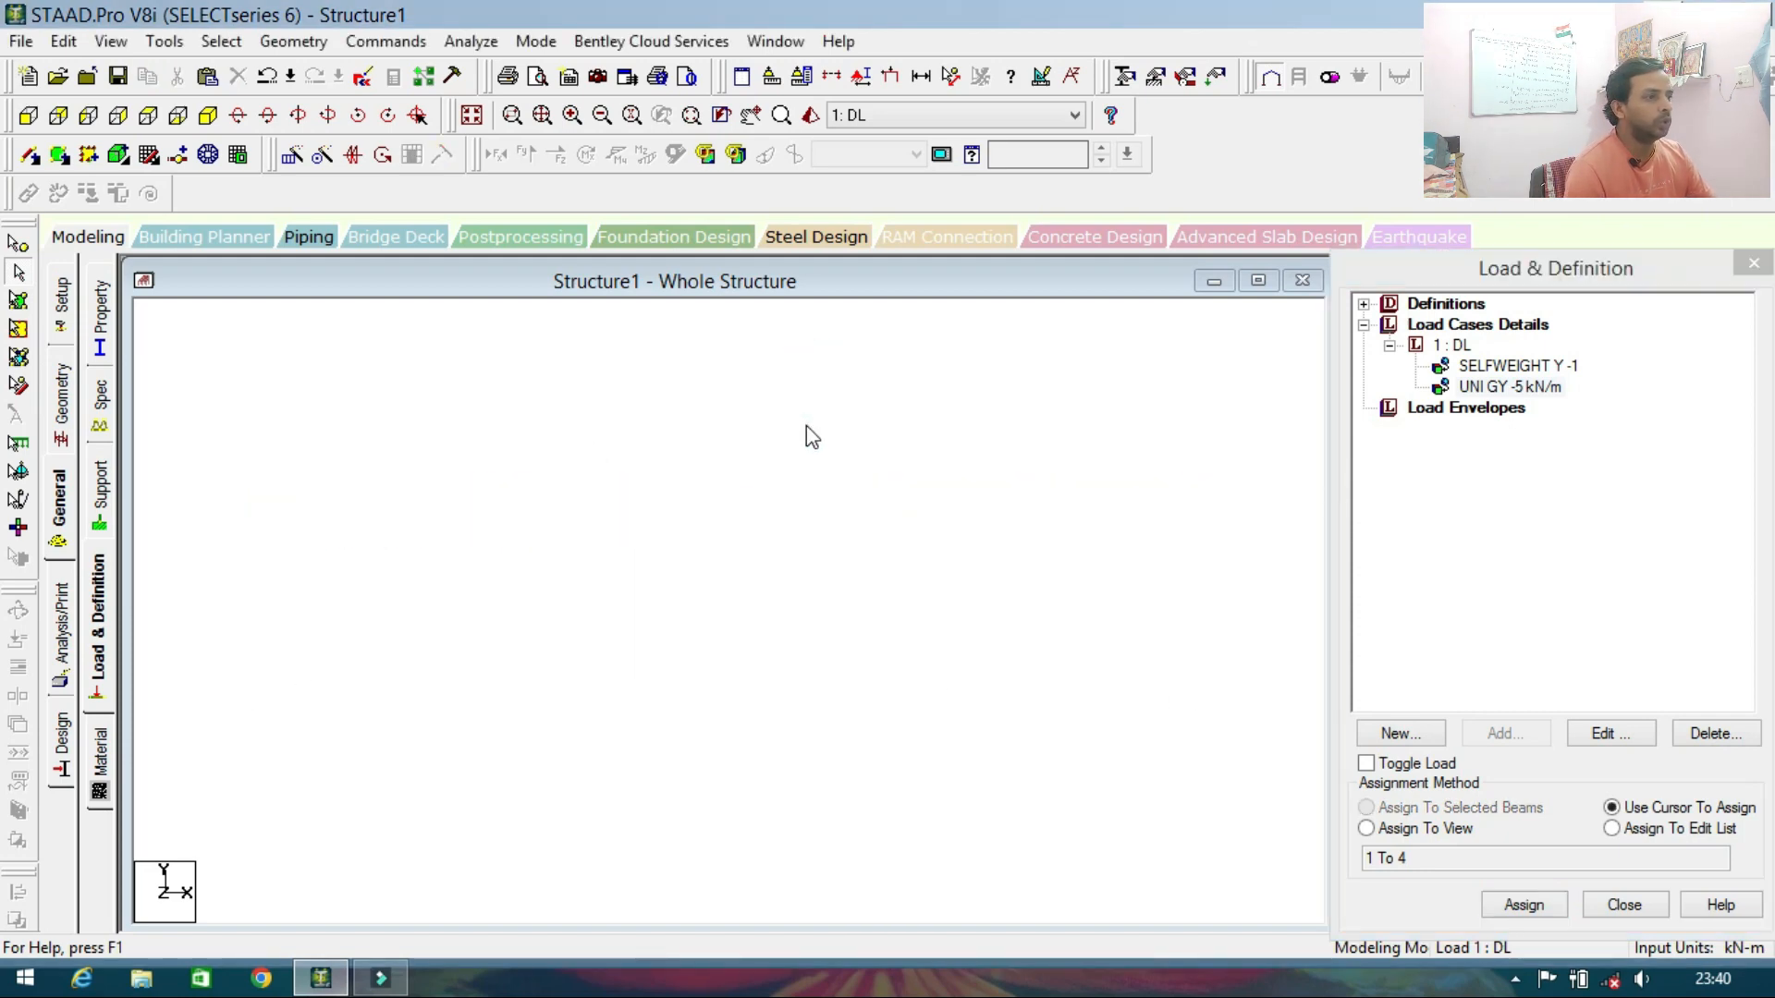
click(809, 114)
scroll(913, 538, up, 5)
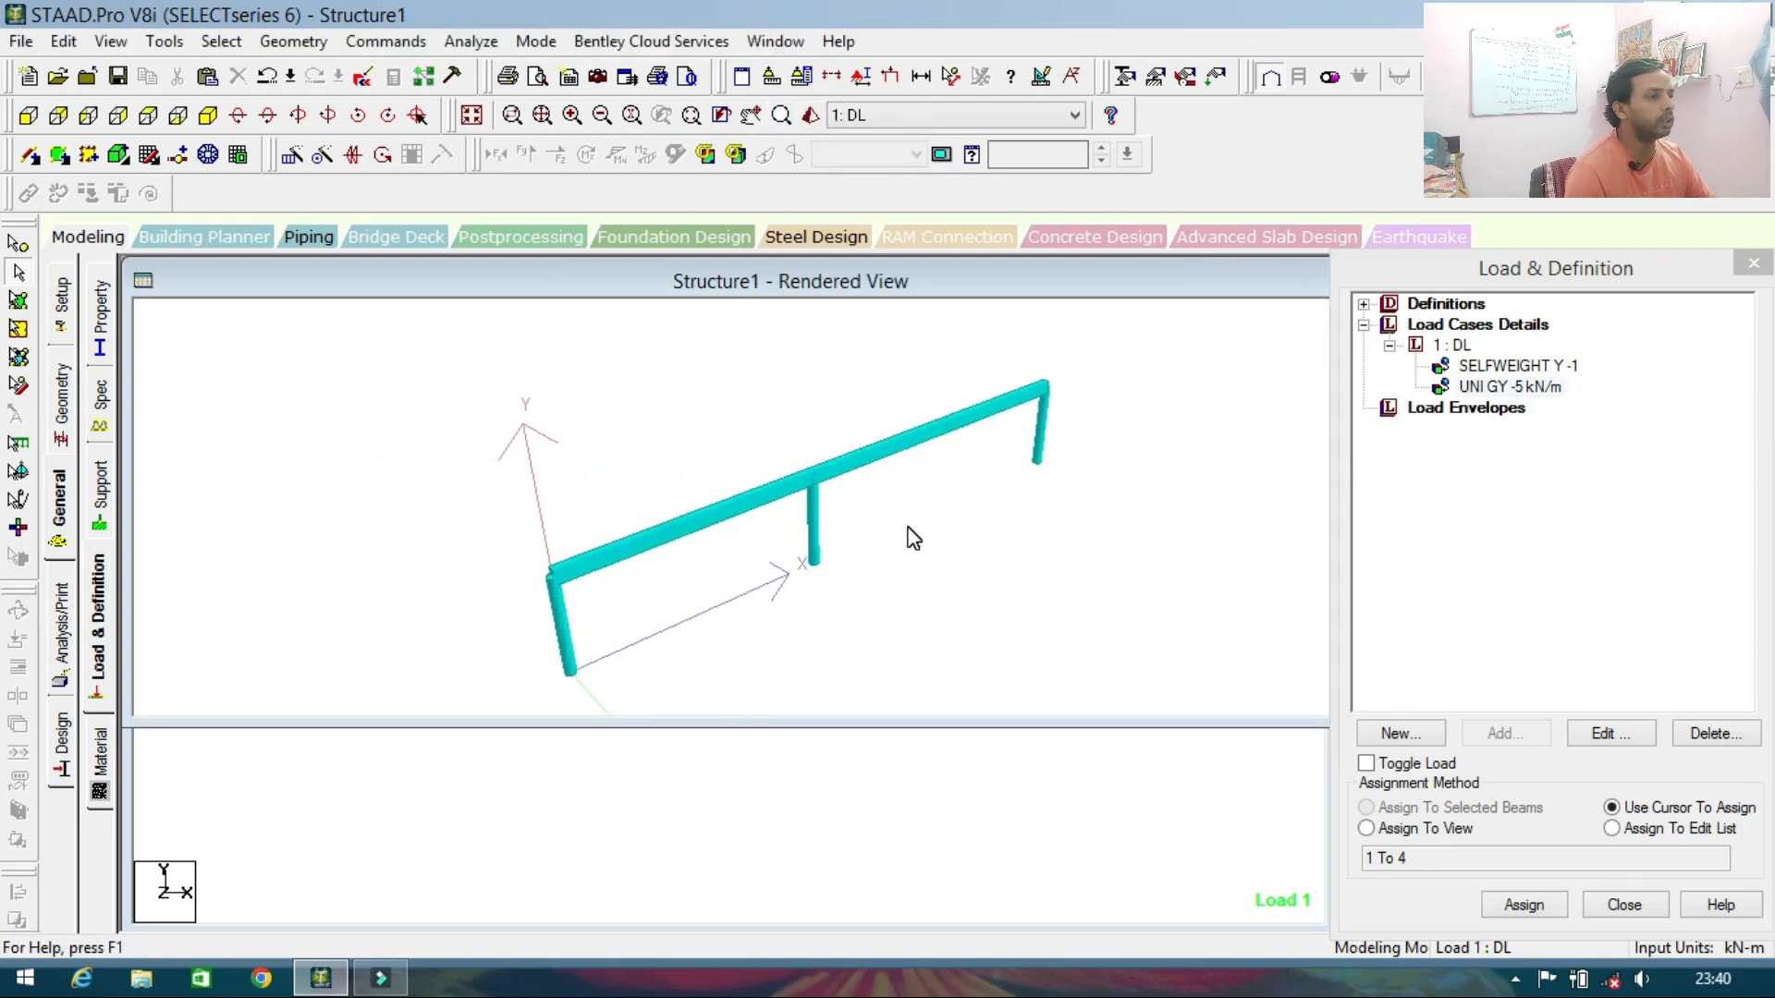
drag(911, 536, 1211, 459)
click(1754, 264)
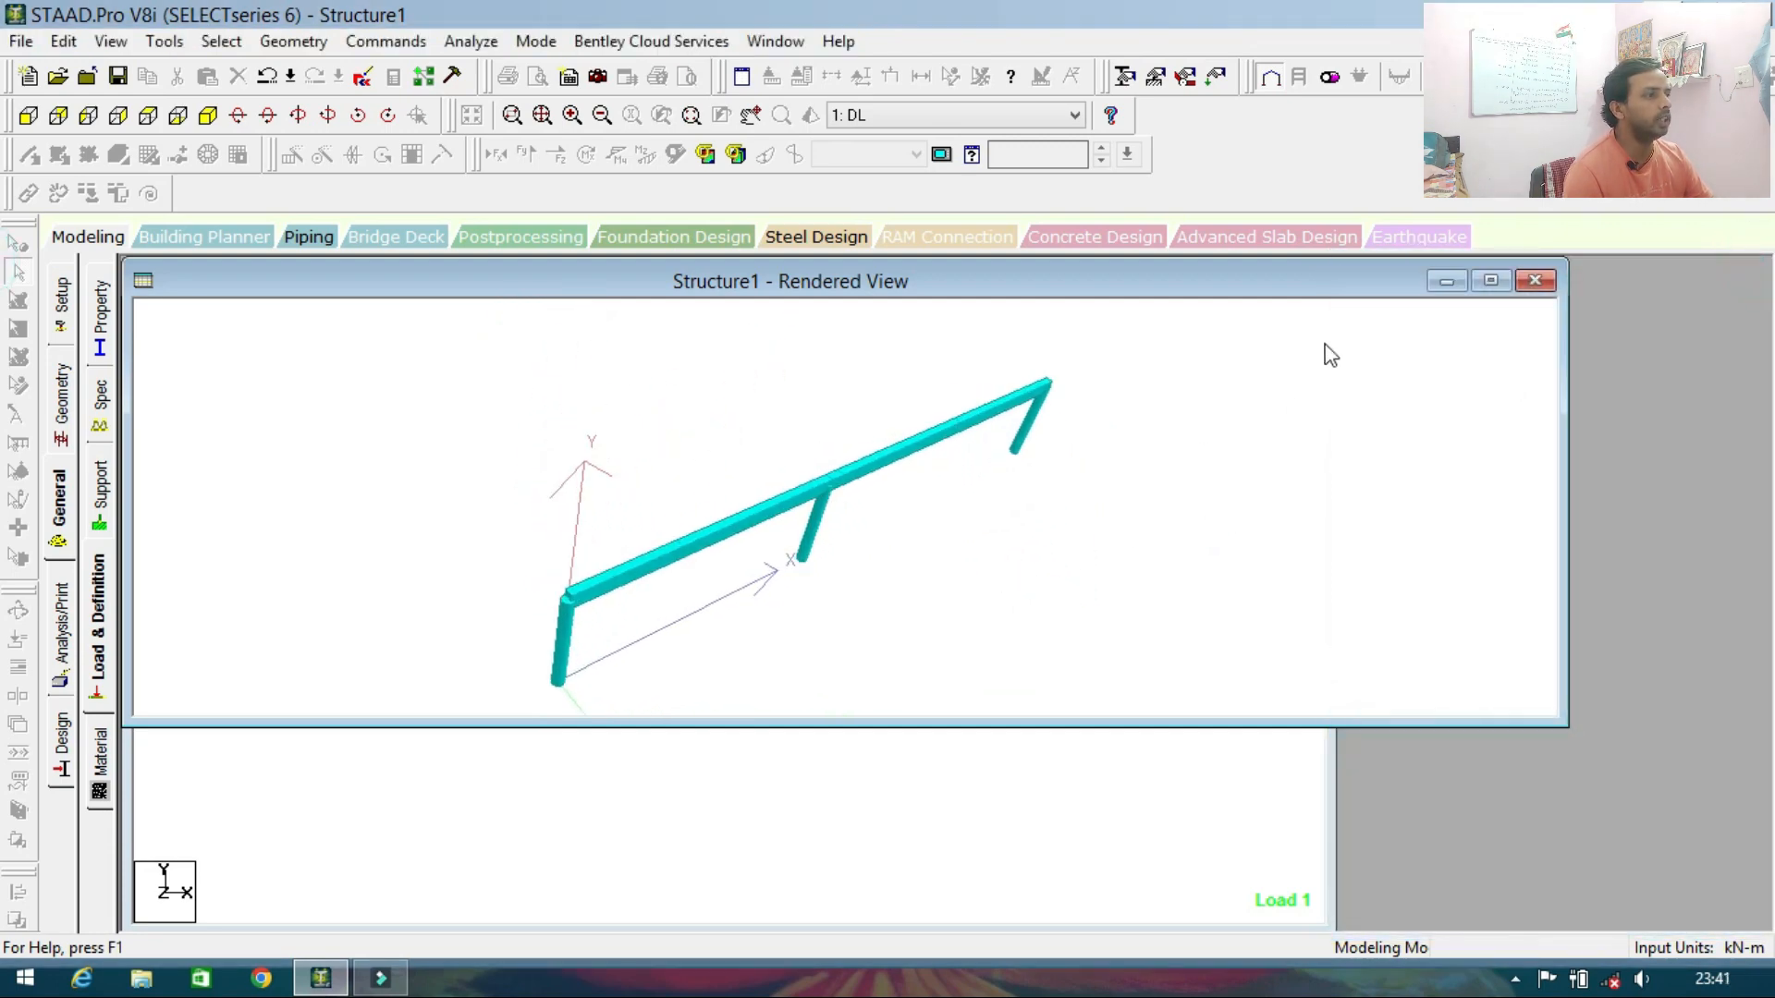
click(1534, 280)
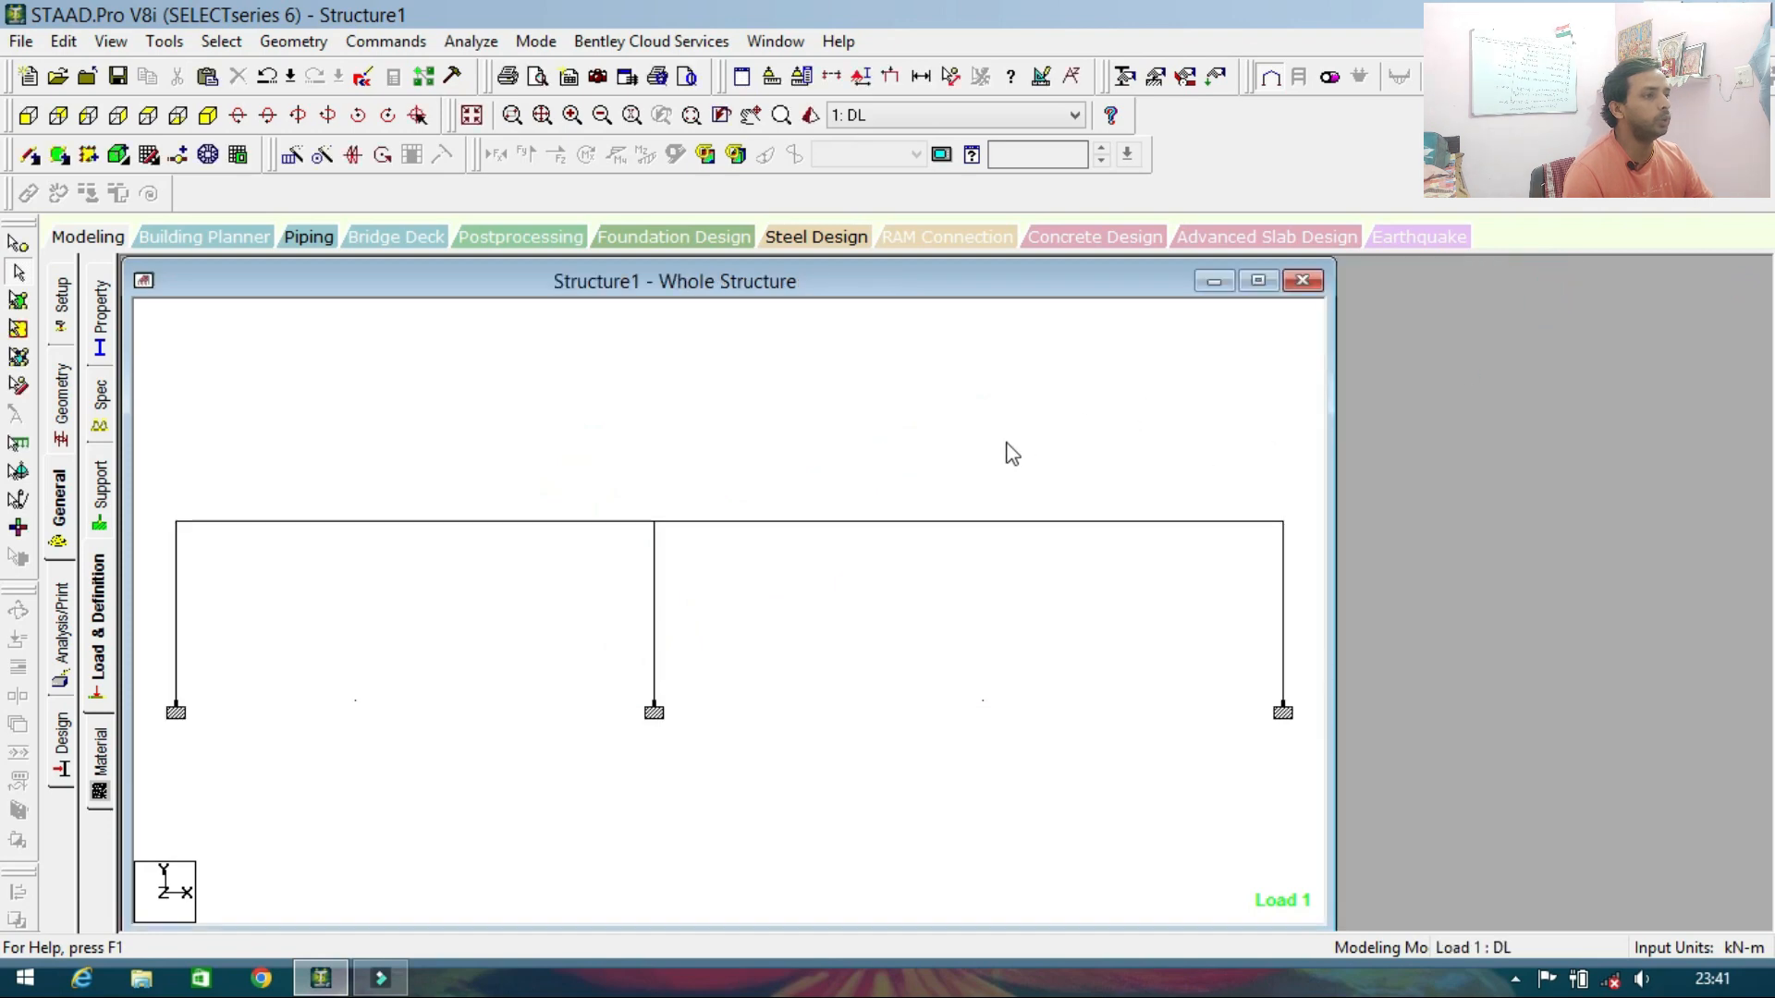